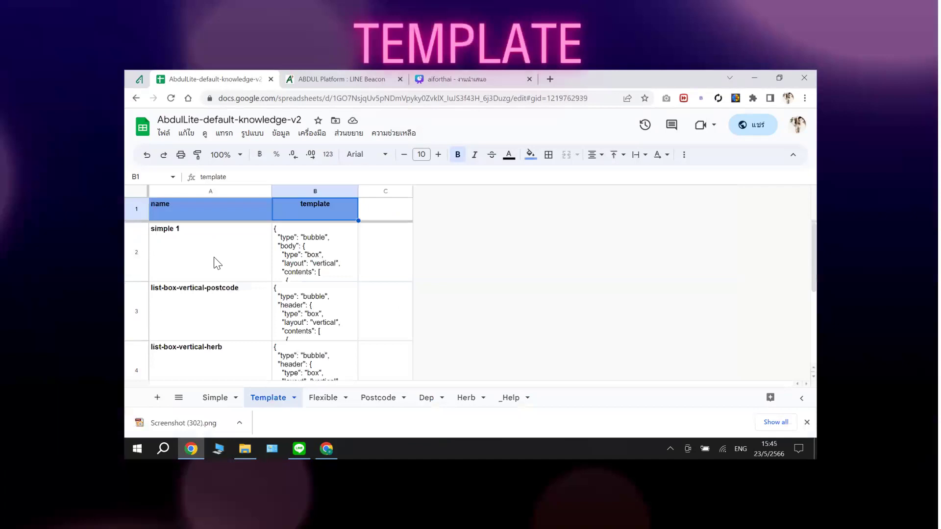
{"action": "left_click", "coordinate": [229, 259]}
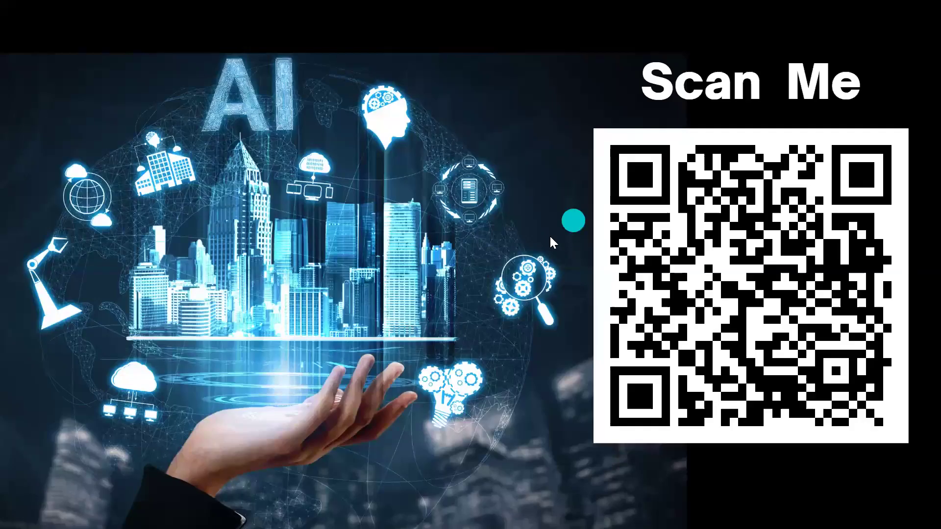
{"action": "left_click", "coordinate": [538, 221]}
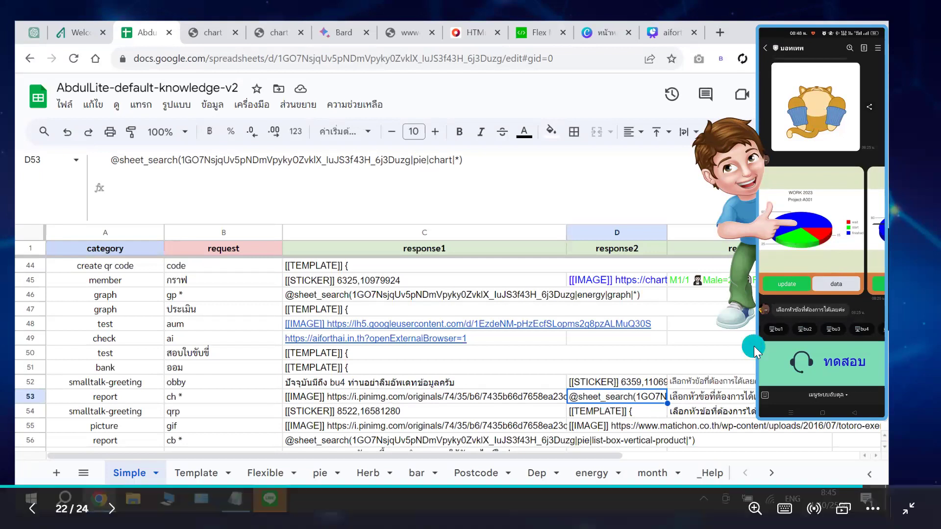
Step the Canva slideshow forward to the final Thank You slide, 24 of 24.
{"action": "key", "text": "Right"}
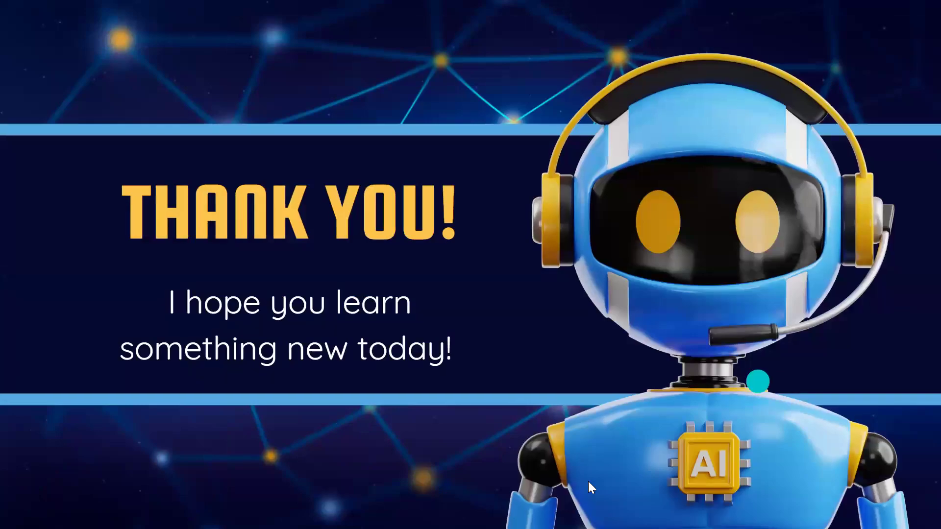
Exit fullscreen so the slideshow sits in the browser with tabs and taskbar visible.
{"action": "mouse_move", "coordinate": [588, 482]}
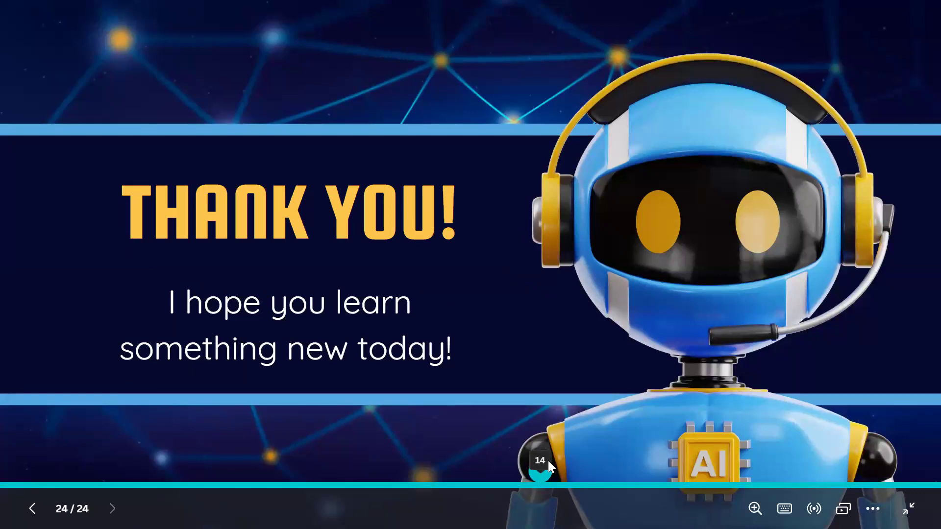
{"action": "key", "text": "Escape"}
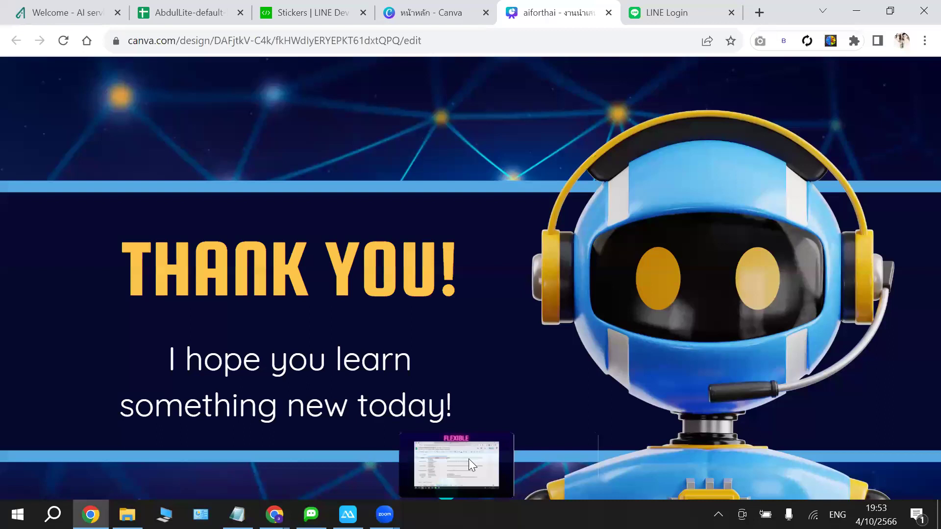
Close the ApowerMirror phone window to reveal the full Canva Thank You slide.
{"action": "key", "text": "Escape"}
{"action": "left_click", "coordinate": [385, 515]}
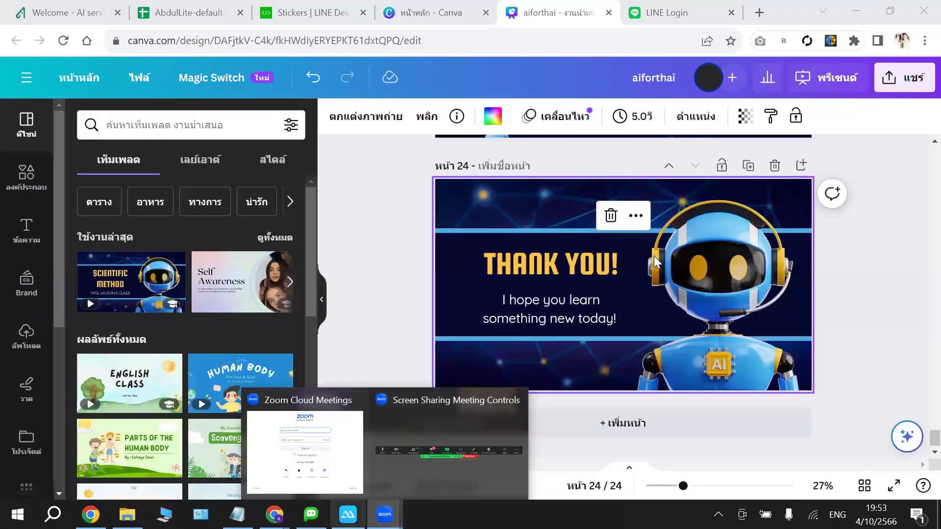
{"action": "key", "text": "alt+Tab"}
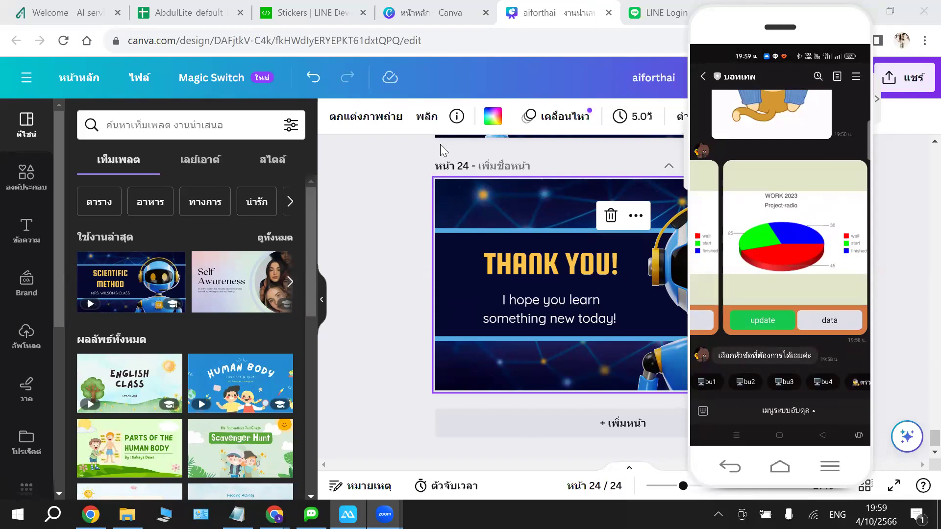
{"action": "mouse_move", "coordinate": [830, 29]}
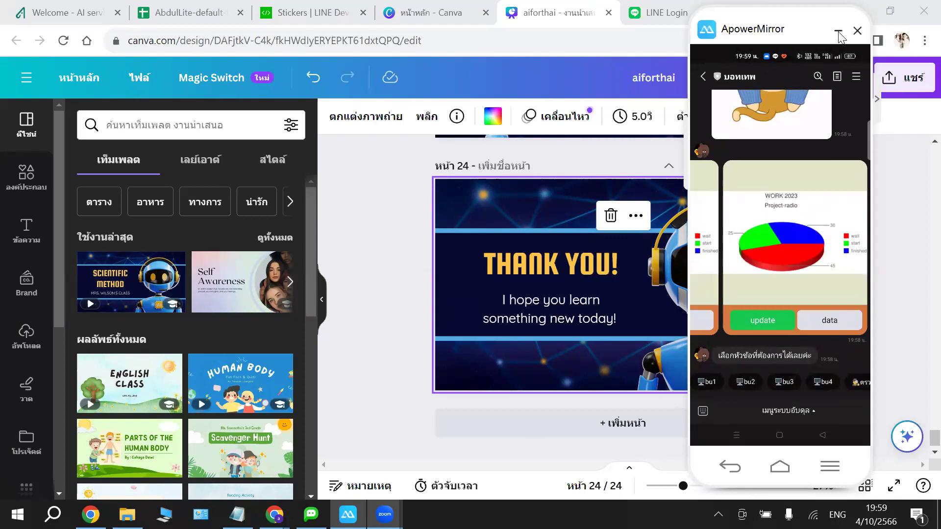
{"action": "left_click", "coordinate": [462, 438]}
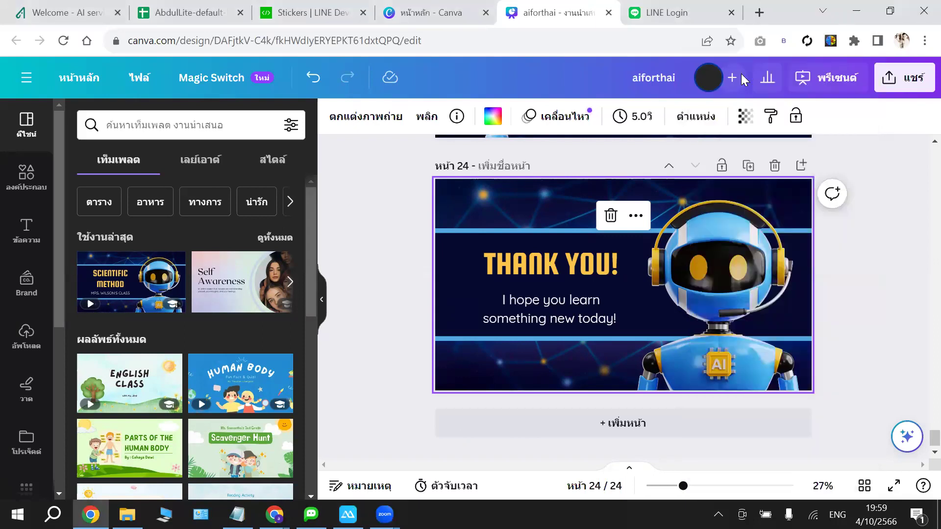
Minimize Canva and switch the LINE Developers window to the ABDUL chatbot tab.
{"action": "key", "text": "super+d"}
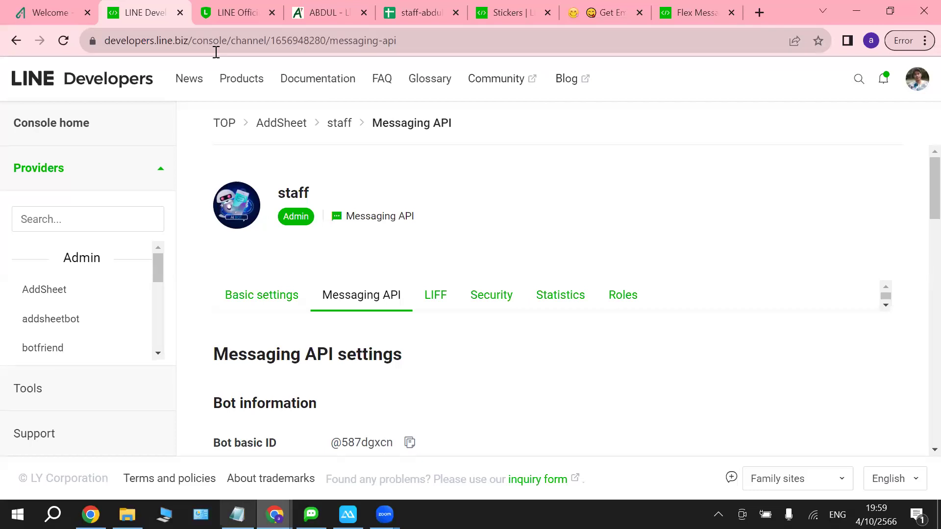
{"action": "key", "text": "ctrl+4"}
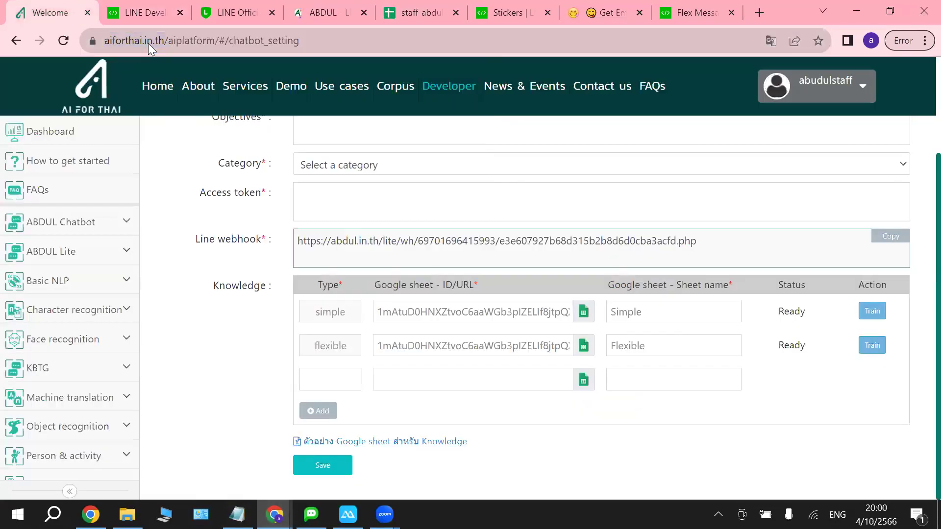
Load the aiforthai.in.th home page in a new browser tab.
{"action": "right_click", "coordinate": [177, 48]}
{"action": "key", "text": "Return"}
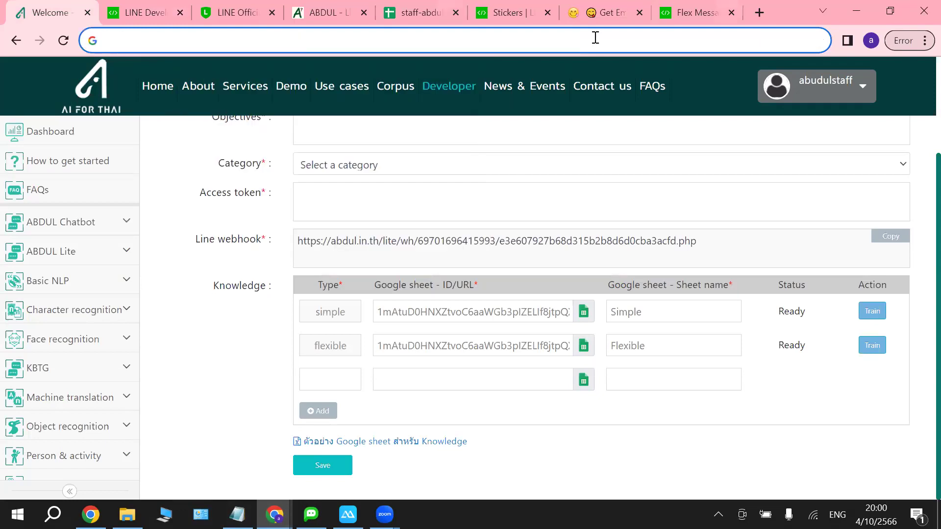
{"action": "key", "text": "ctrl+t"}
{"action": "type", "text": "ai"}
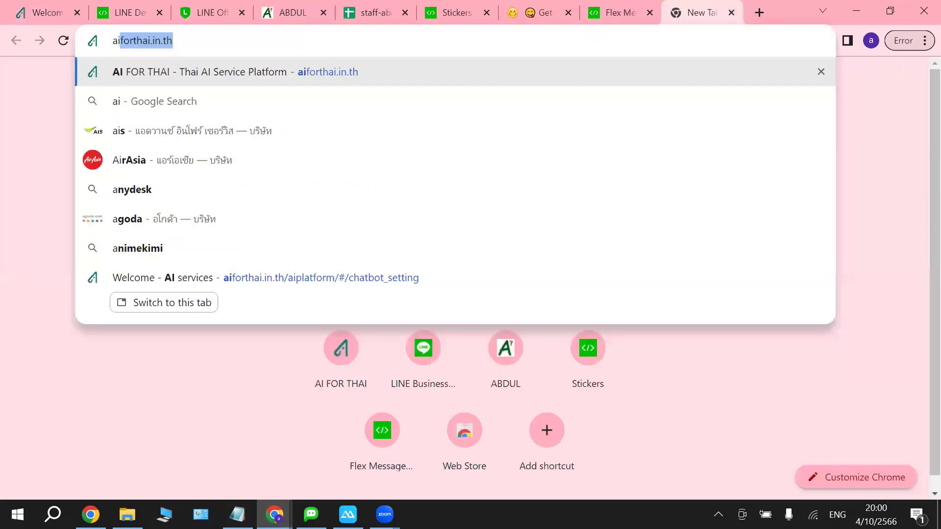
{"action": "key", "text": "Return"}
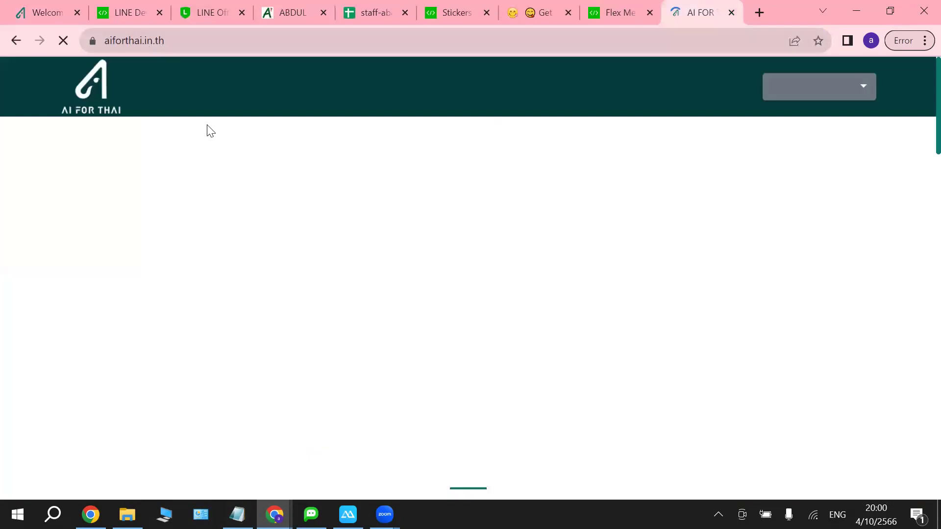
Copy the aiforthai.in.th web address and bring up the signed-in account's options.
{"action": "right_click", "coordinate": [148, 41]}
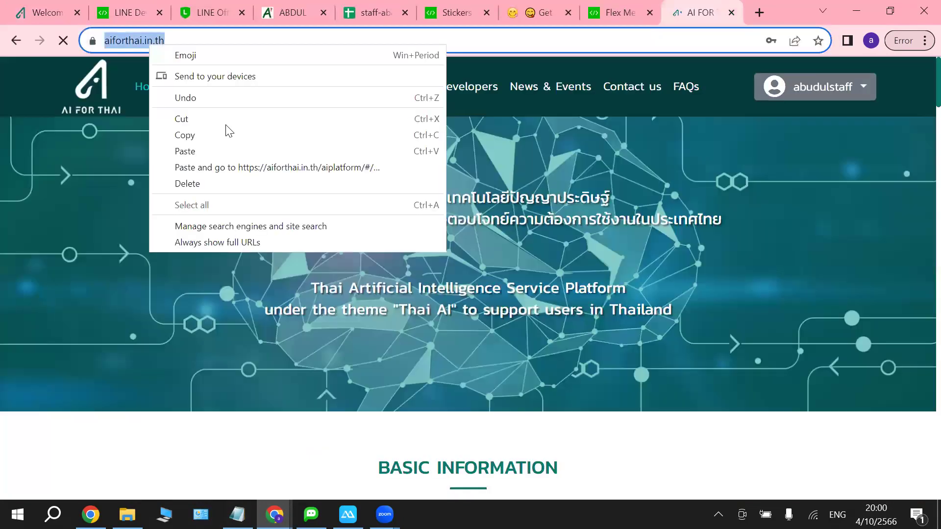
{"action": "left_click", "coordinate": [225, 130]}
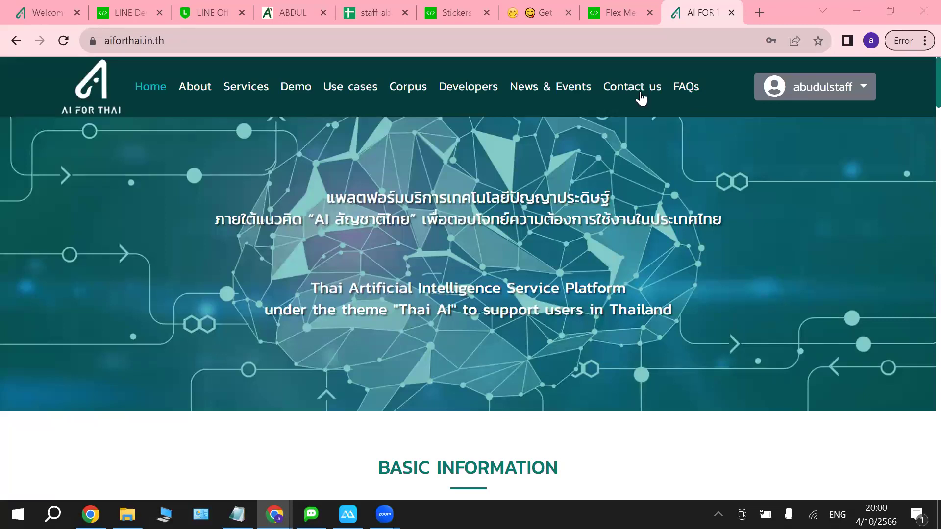
{"action": "left_click", "coordinate": [858, 91]}
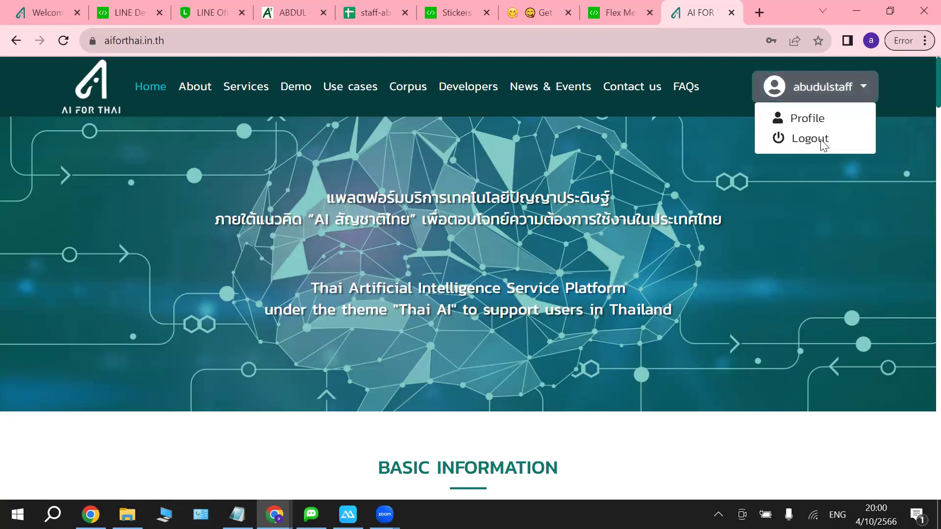
{"action": "left_click", "coordinate": [822, 141]}
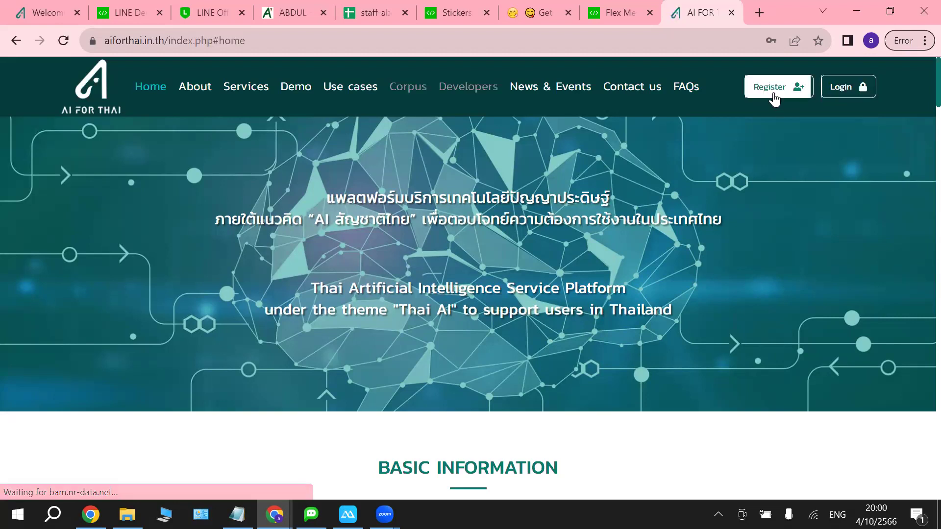
{"action": "left_click", "coordinate": [773, 93]}
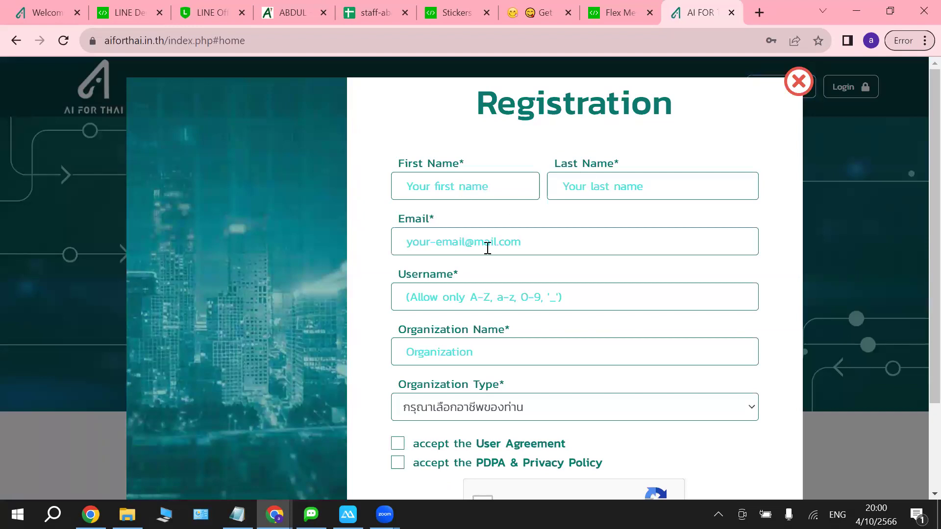
{"action": "scroll", "coordinate": [527, 221], "scroll_direction": "down", "scroll_amount": 1}
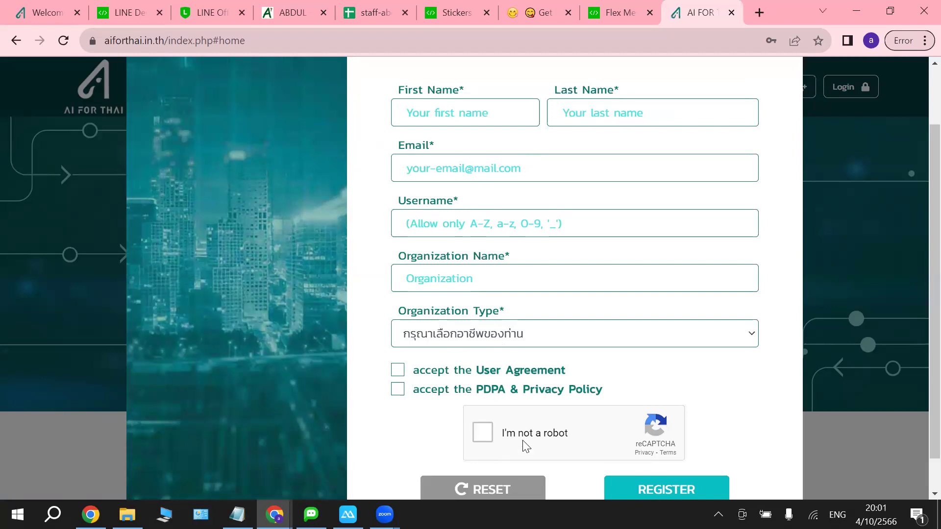
{"action": "scroll", "coordinate": [533, 378], "scroll_direction": "down", "scroll_amount": 1}
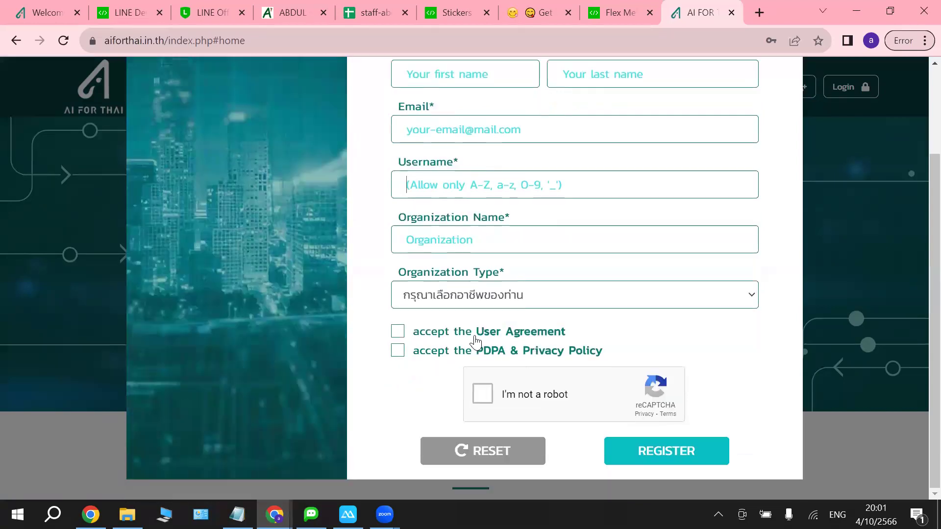
{"action": "scroll", "coordinate": [541, 294], "scroll_direction": "up", "scroll_amount": 1}
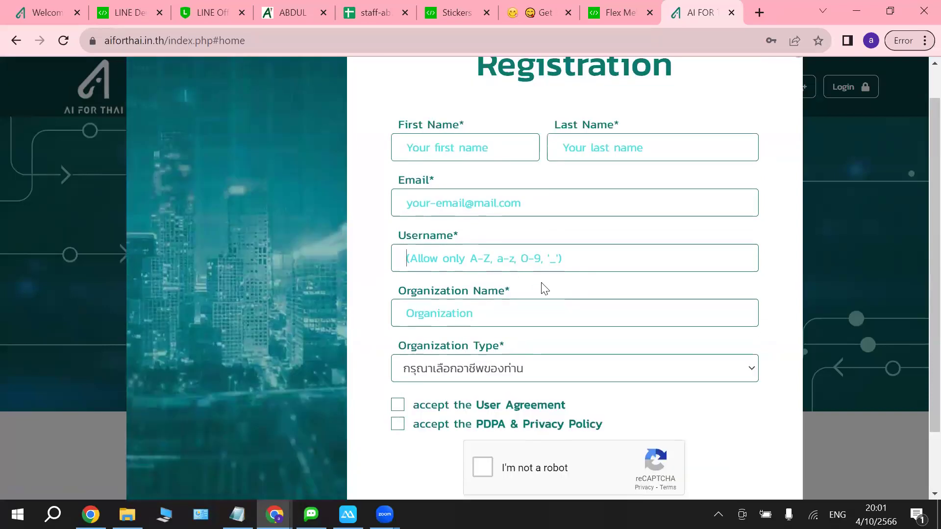
{"action": "scroll", "coordinate": [588, 387], "scroll_direction": "down", "scroll_amount": 1}
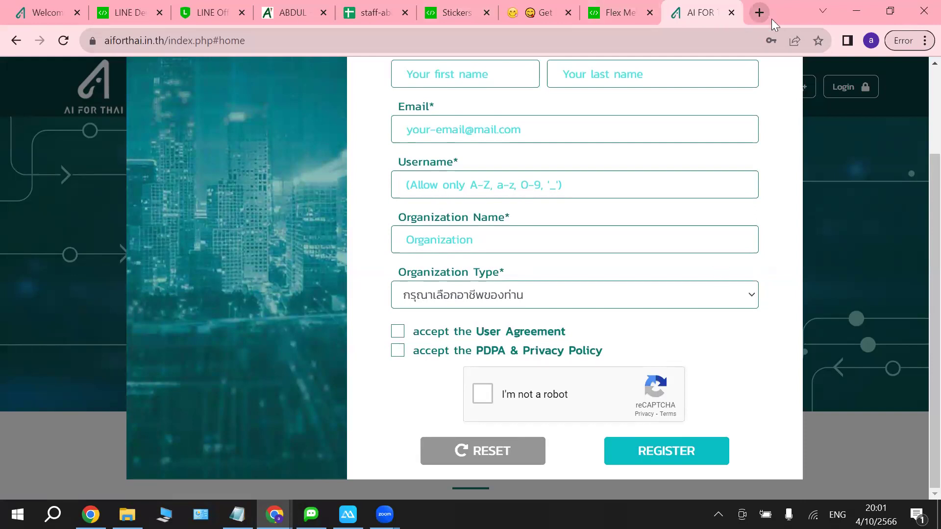
Read the 'Confirm registration AI Service platform' email in Gmail, then return to AI for Thai.
{"action": "key", "text": "ctrl+t"}
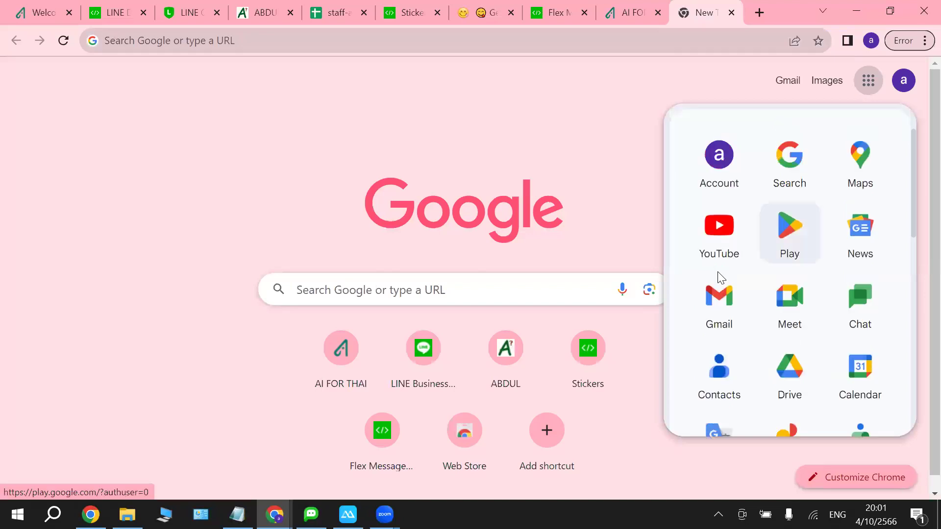
{"action": "left_click", "coordinate": [789, 230]}
{"action": "left_click", "coordinate": [721, 298]}
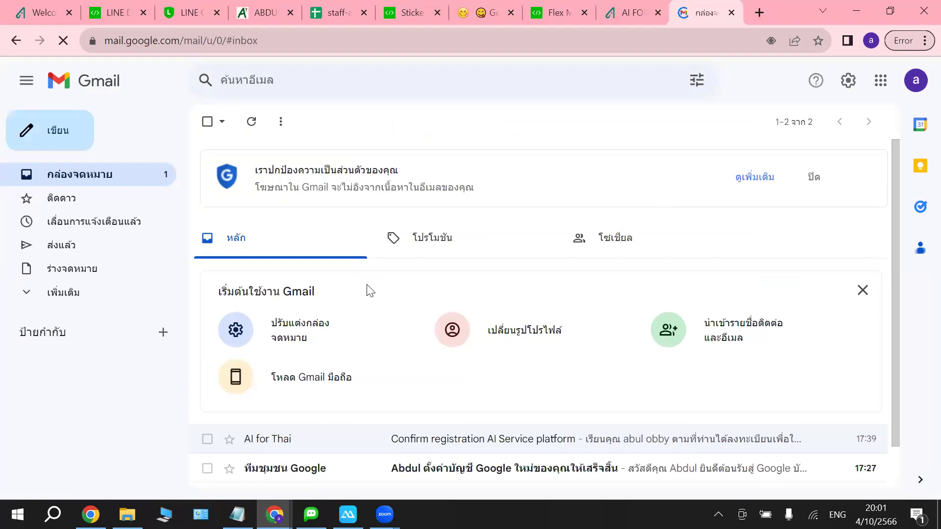
{"action": "scroll", "coordinate": [414, 417], "scroll_direction": "down", "scroll_amount": 1}
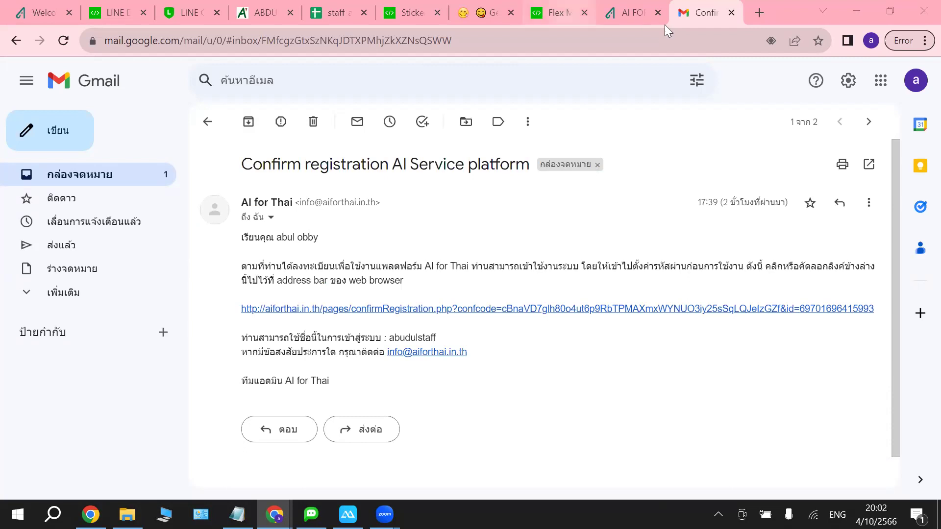
{"action": "key", "text": "ctrl+shift+Tab"}
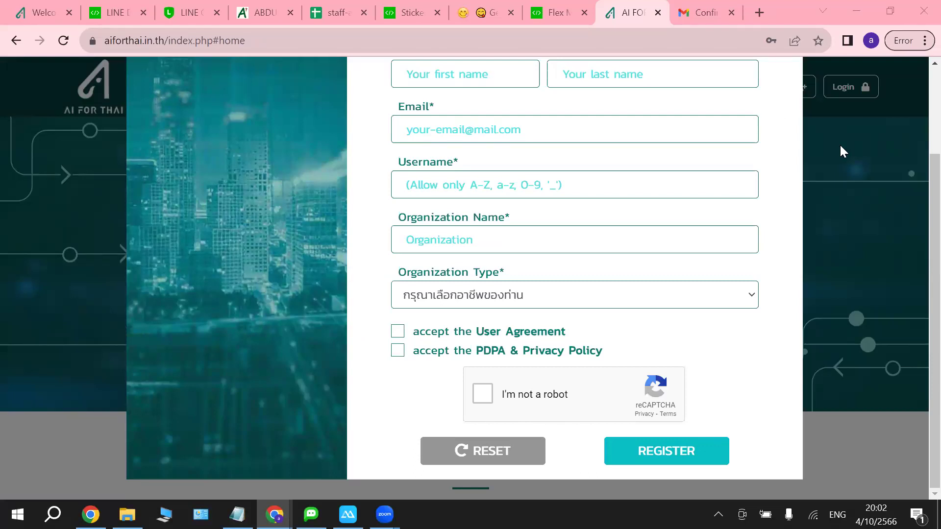
Close the registration form, log in with saved credentials, and open the Developers dashboard.
{"action": "left_click", "coordinate": [808, 103]}
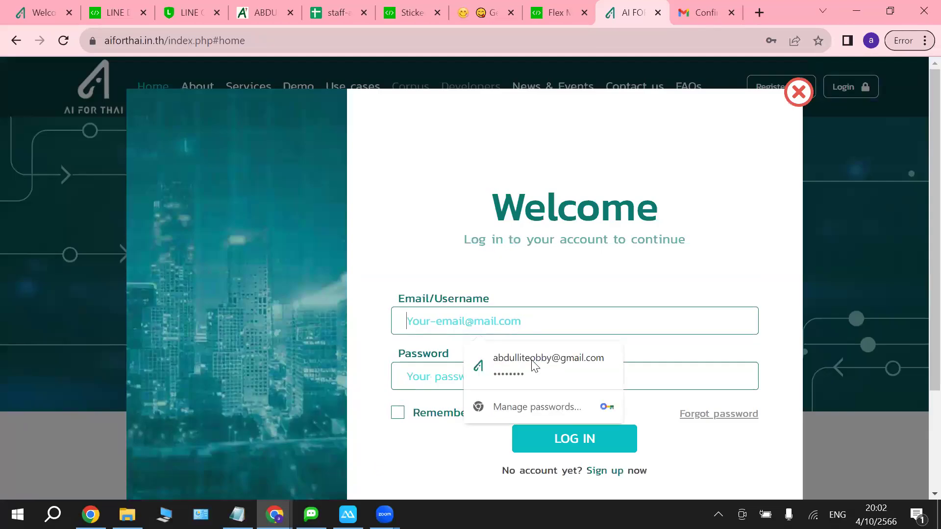
{"action": "key", "text": "Down"}
{"action": "key", "text": "Return"}
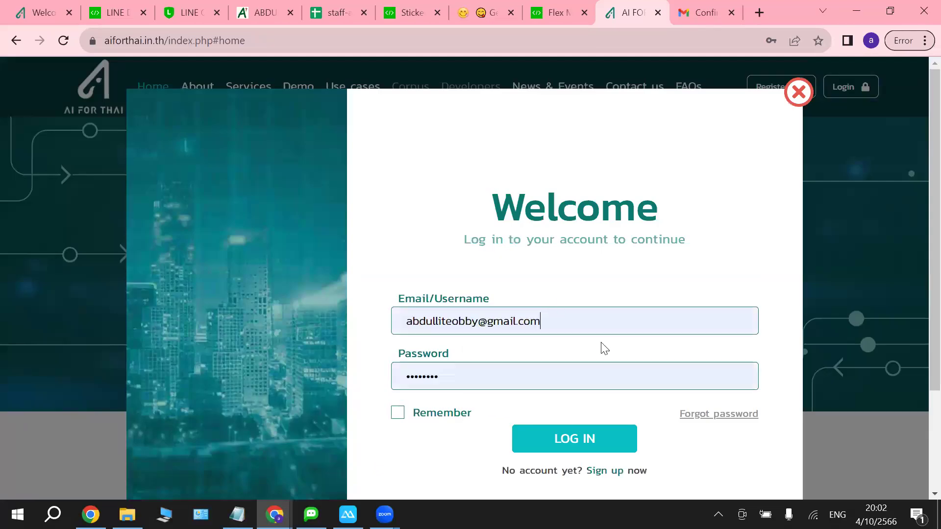
{"action": "left_click", "coordinate": [581, 436]}
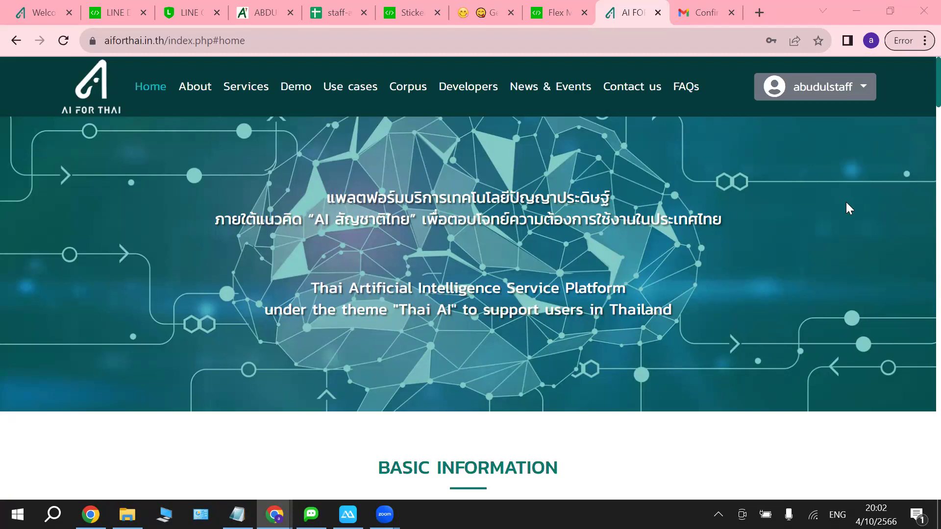
{"action": "left_click", "coordinate": [484, 98]}
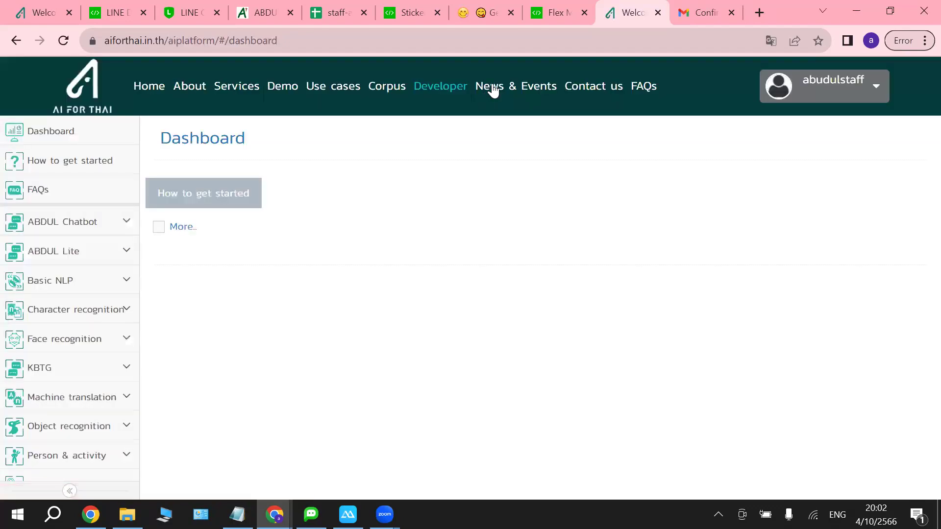
Expand ABDUL Lite in the sidebar and open the Chatbot Setting (Dev) page for scamander.
{"action": "left_click", "coordinate": [128, 256]}
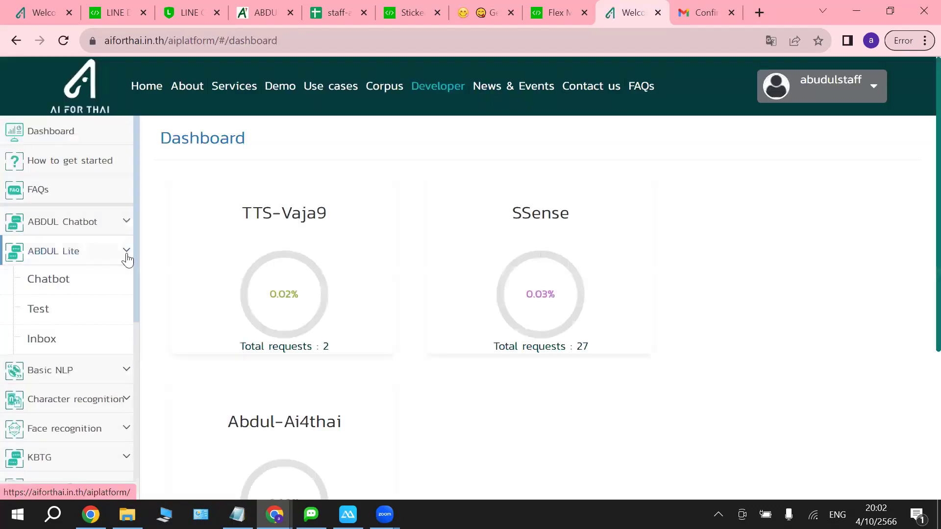
{"action": "left_click", "coordinate": [88, 292]}
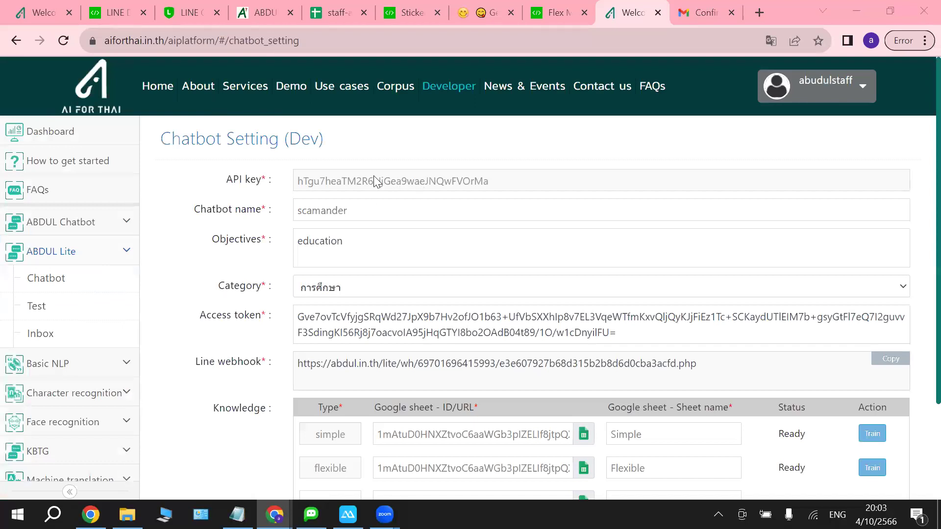
Review the chatbot's category choices and access token, leaving the category unchanged.
{"action": "scroll", "coordinate": [373, 202], "scroll_direction": "down", "scroll_amount": 2}
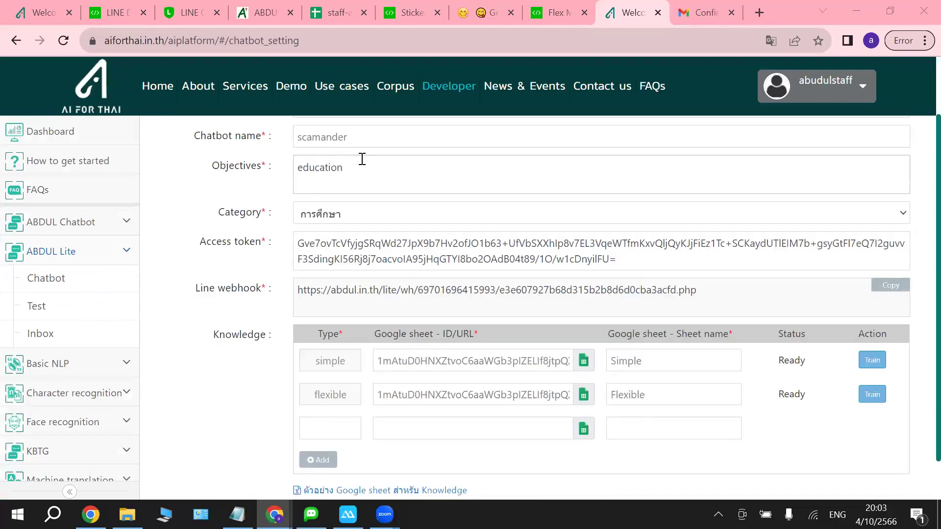
{"action": "scroll", "coordinate": [353, 235], "scroll_direction": "up", "scroll_amount": 2}
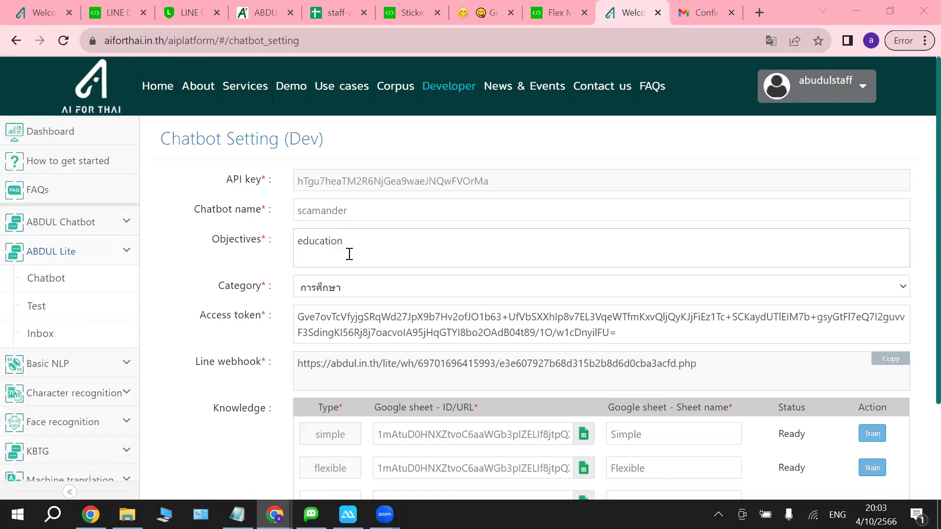
{"action": "scroll", "coordinate": [348, 247], "scroll_direction": "down", "scroll_amount": 1}
{"action": "left_click", "coordinate": [338, 223]}
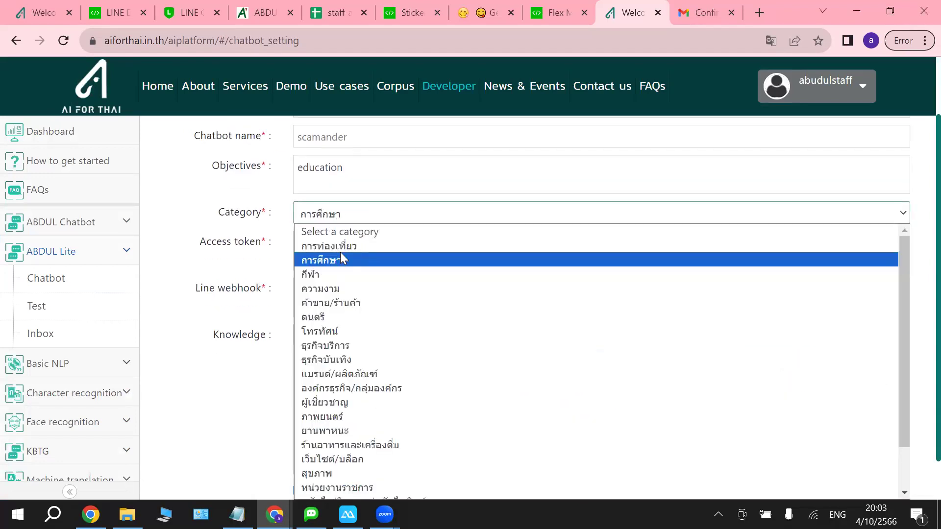
{"action": "left_click", "coordinate": [341, 257]}
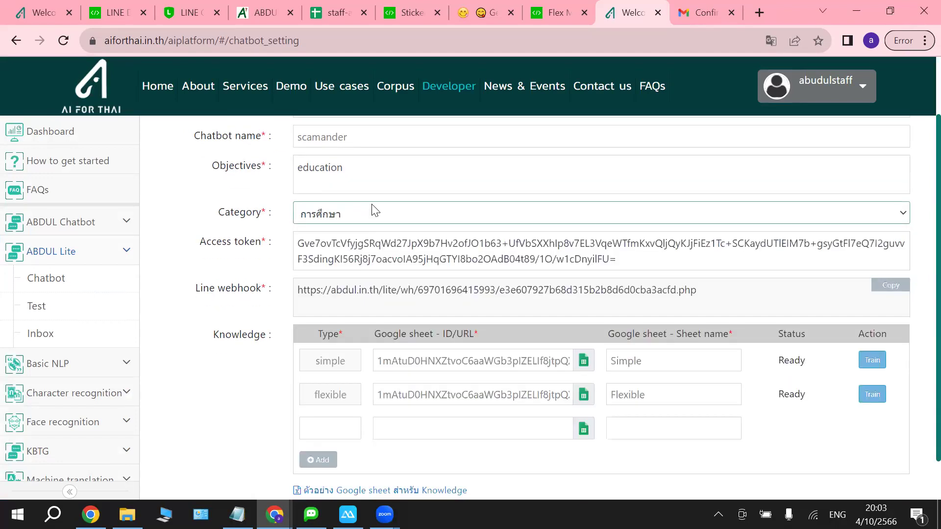
{"action": "left_click", "coordinate": [345, 246]}
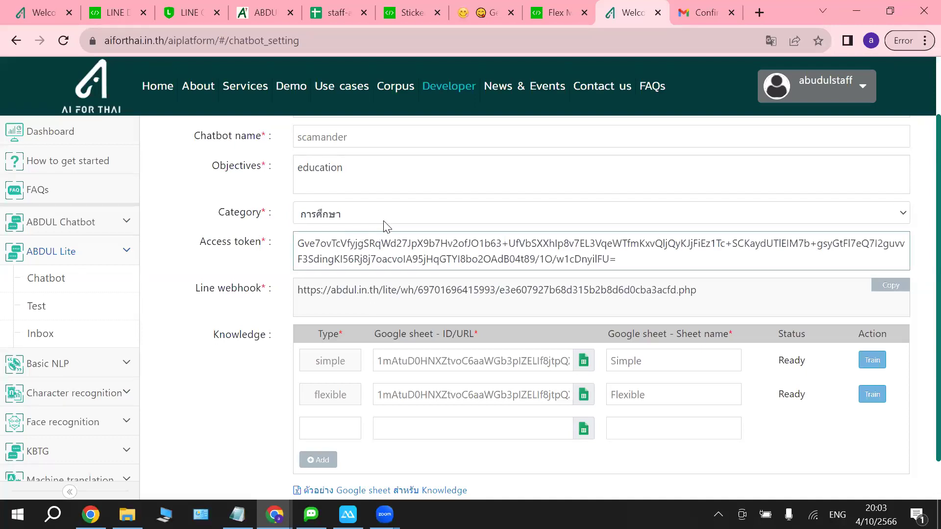
Copy the Line webhook URL and move to the LINE Developers console tab.
{"action": "scroll", "coordinate": [416, 237], "scroll_direction": "down", "scroll_amount": 1}
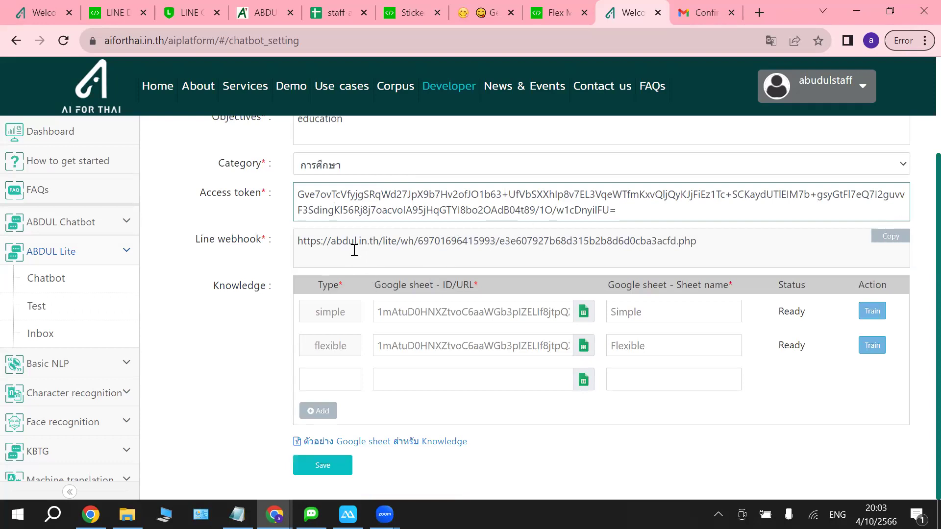
{"action": "left_click_drag", "start_coordinate": [356, 265], "coordinate": [424, 248]}
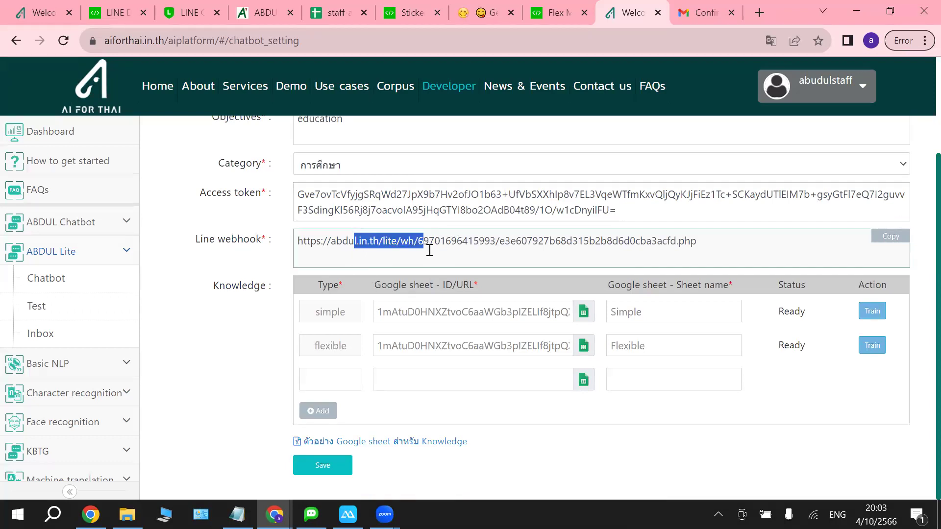
{"action": "left_click", "coordinate": [883, 241]}
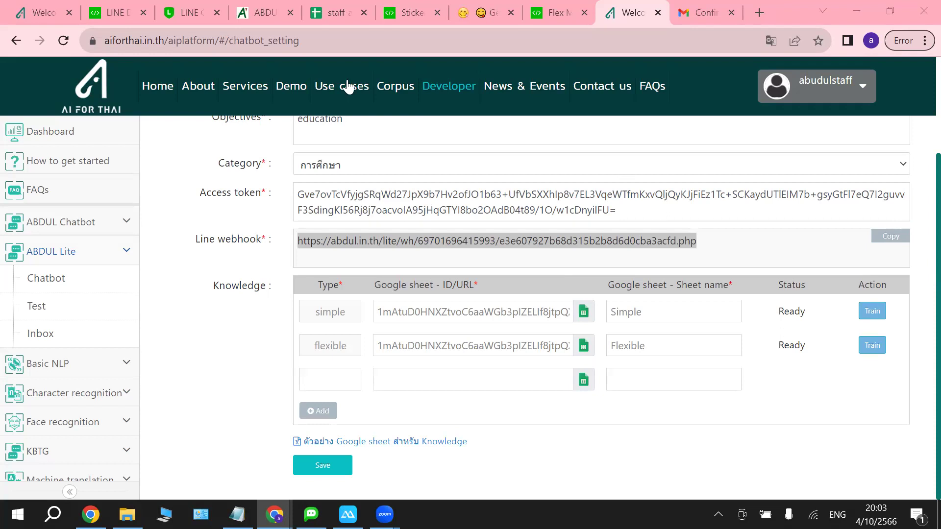
{"action": "left_click", "coordinate": [122, 15]}
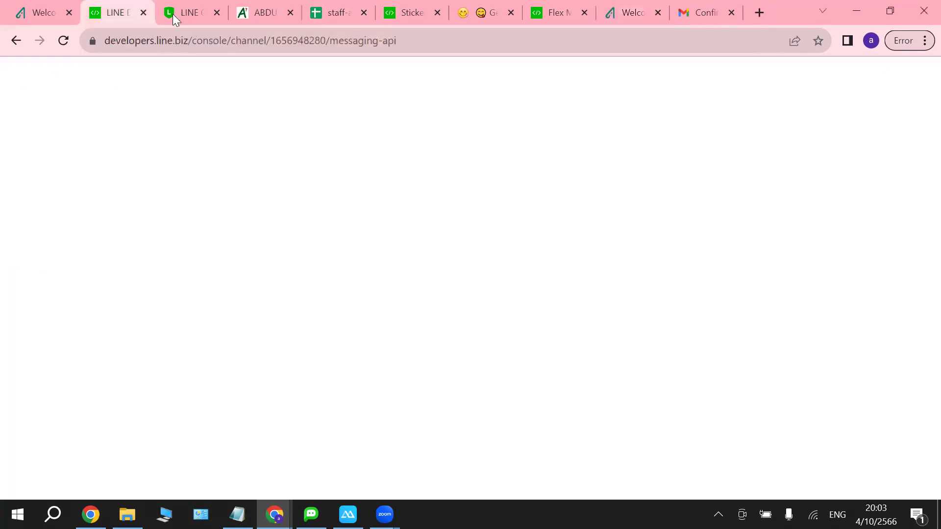
Clear the current page address from the Chrome address bar.
{"action": "left_click", "coordinate": [141, 46]}
{"action": "right_click", "coordinate": [140, 46]}
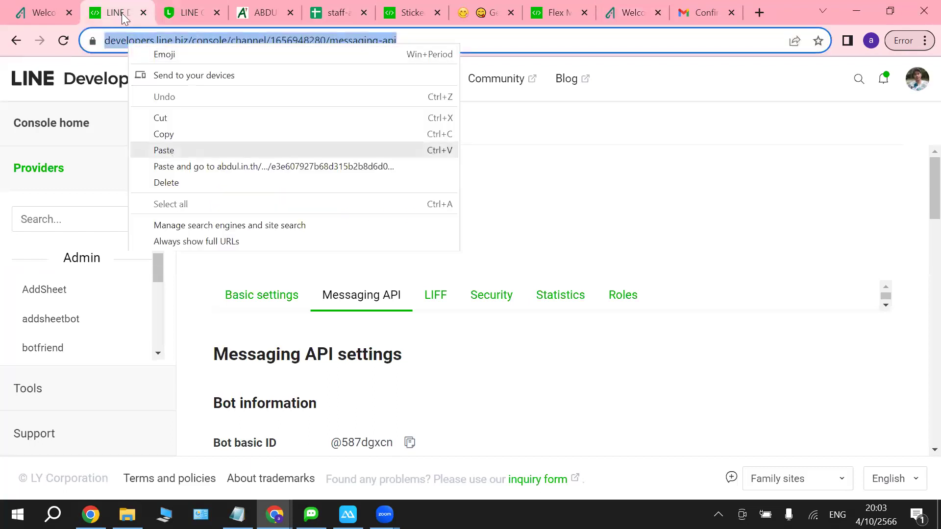
{"action": "key", "text": "Delete"}
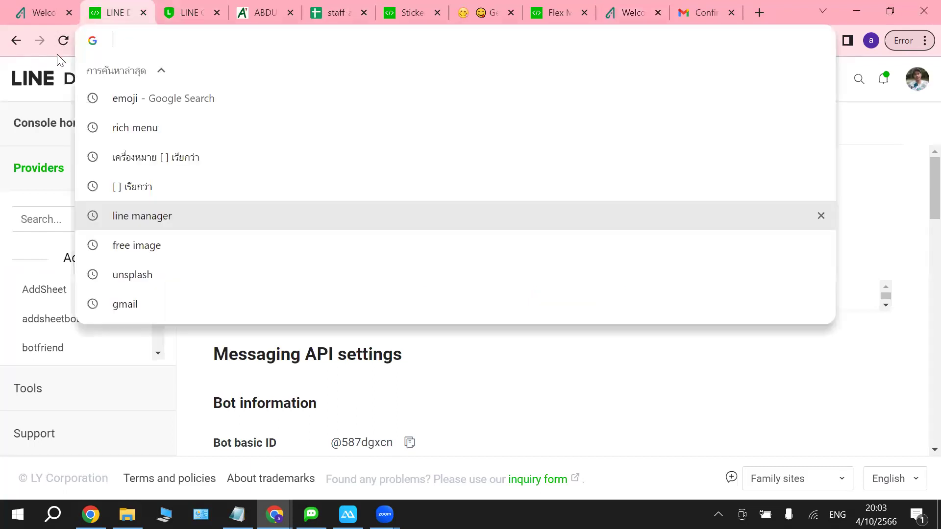
{"action": "left_click", "coordinate": [821, 380]}
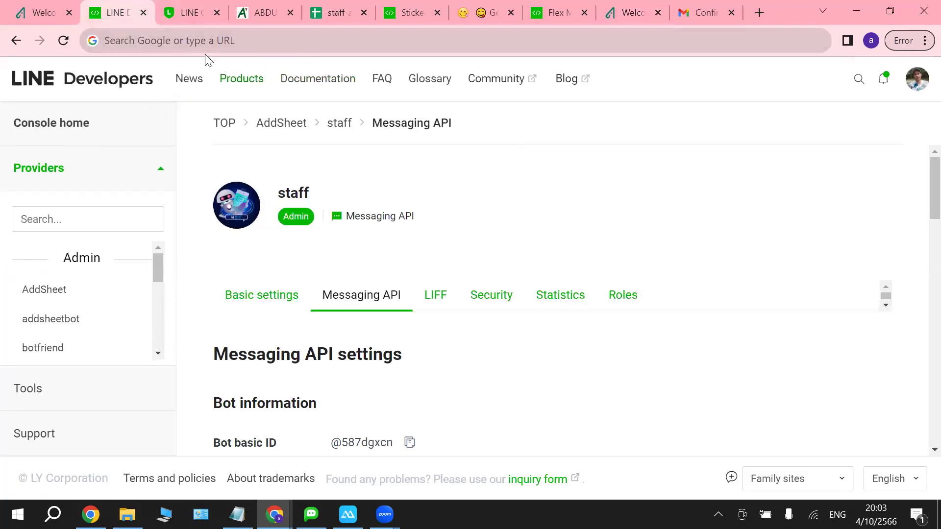
Load the staff channel's LINE Developers console page from the 'line de' address suggestions.
{"action": "left_click", "coordinate": [243, 34]}
{"action": "type", "text": "line manager"}
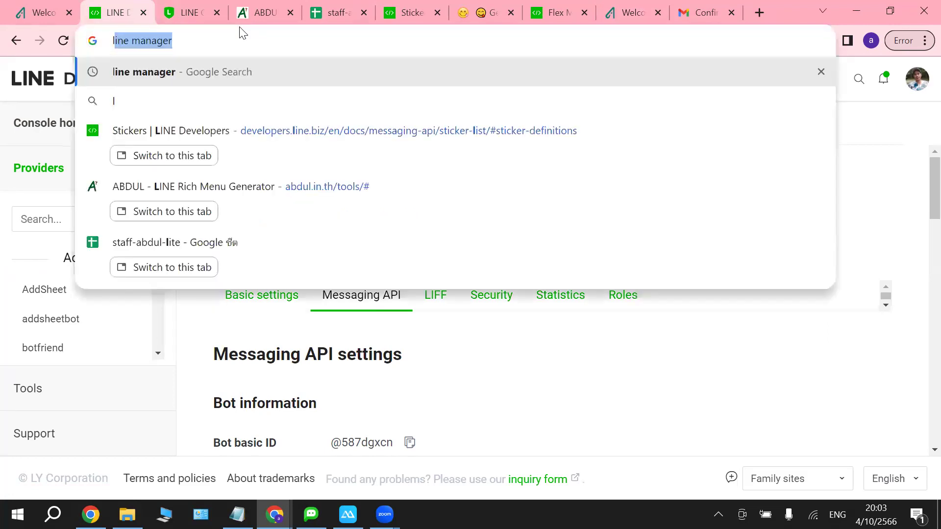
{"action": "key", "text": "Down"}
{"action": "key", "text": "Down"}
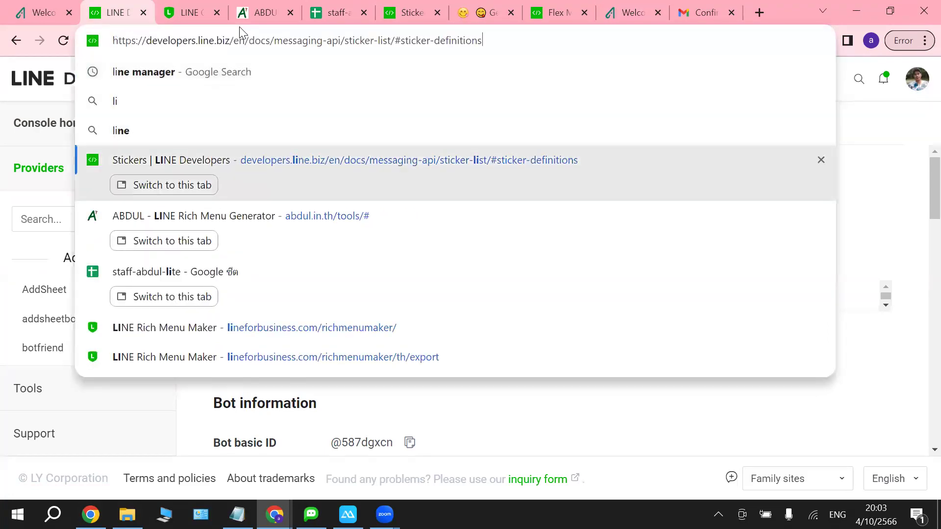
{"action": "key", "text": "Down"}
{"action": "key", "text": "Down"}
{"action": "key", "text": "Down"}
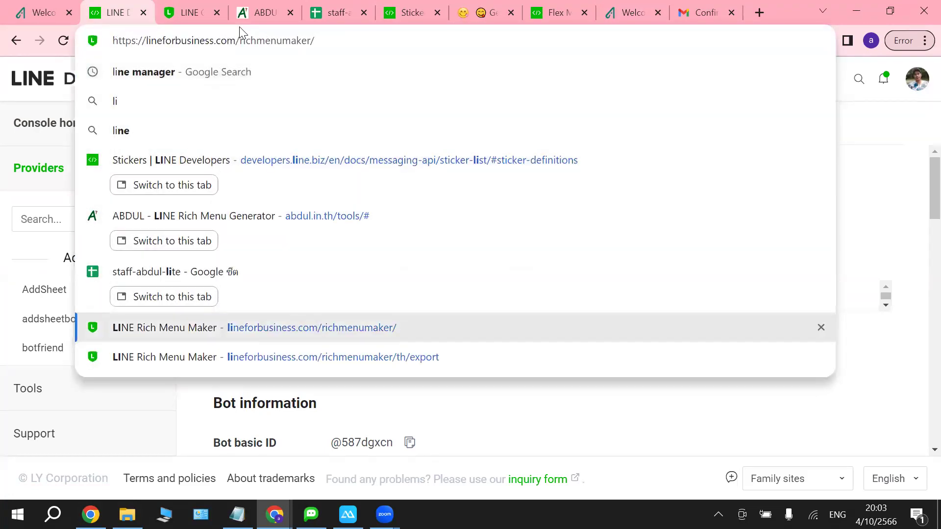
{"action": "key", "text": "Up"}
{"action": "key", "text": "Up"}
{"action": "key", "text": "BackSpace"}
{"action": "key", "text": "BackSpace"}
{"action": "key", "text": "BackSpace"}
{"action": "key", "text": "BackSpace"}
{"action": "key", "text": "BackSpace"}
{"action": "key", "text": "BackSpace"}
{"action": "key", "text": "BackSpace"}
{"action": "key", "text": "BackSpace"}
{"action": "key", "text": "BackSpace"}
{"action": "key", "text": "BackSpace"}
{"action": "key", "text": "BackSpace"}
{"action": "key", "text": "BackSpace"}
{"action": "key", "text": "BackSpace"}
{"action": "key", "text": "BackSpace"}
{"action": "key", "text": "BackSpace"}
{"action": "key", "text": "BackSpace"}
{"action": "key", "text": "BackSpace"}
{"action": "key", "text": "BackSpace"}
{"action": "key", "text": "BackSpace"}
{"action": "key", "text": "BackSpace"}
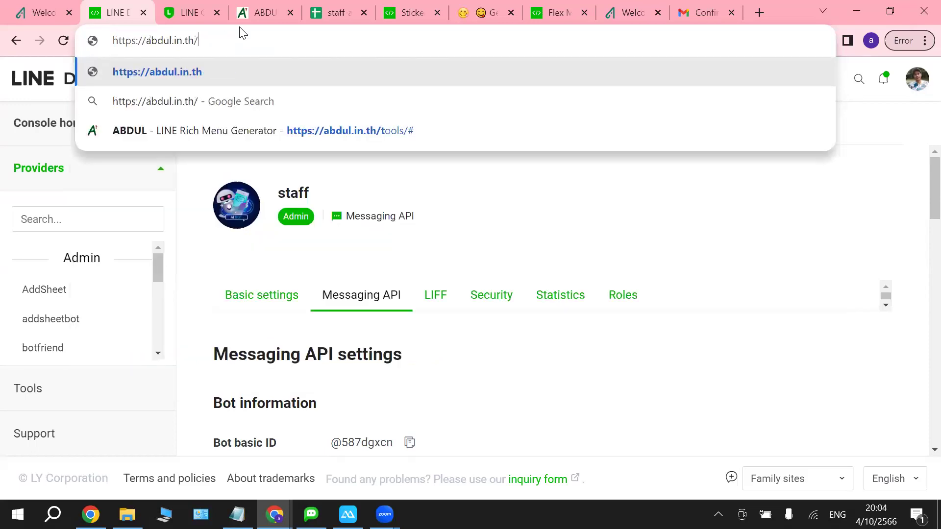
{"action": "type", "text": "line"}
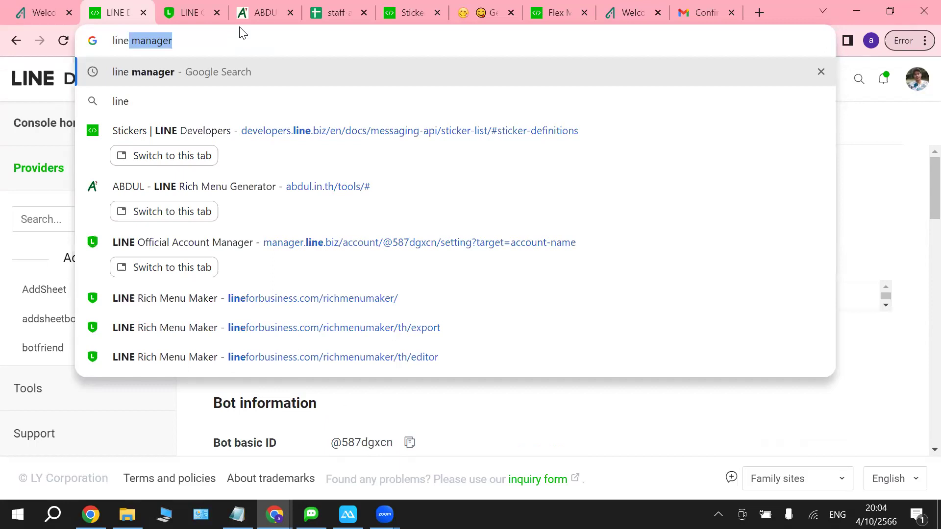
{"action": "key", "text": "BackSpace"}
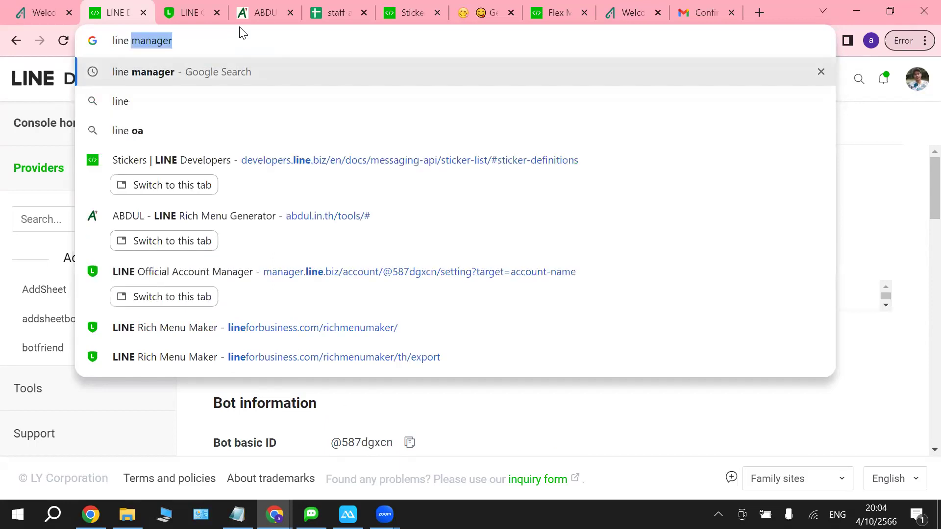
{"action": "type", "text": "de"}
{"action": "key", "text": "Down"}
{"action": "key", "text": "Up"}
{"action": "key", "text": "Down"}
{"action": "key", "text": "Down"}
{"action": "key", "text": "Down"}
{"action": "key", "text": "Down"}
{"action": "key", "text": "Down"}
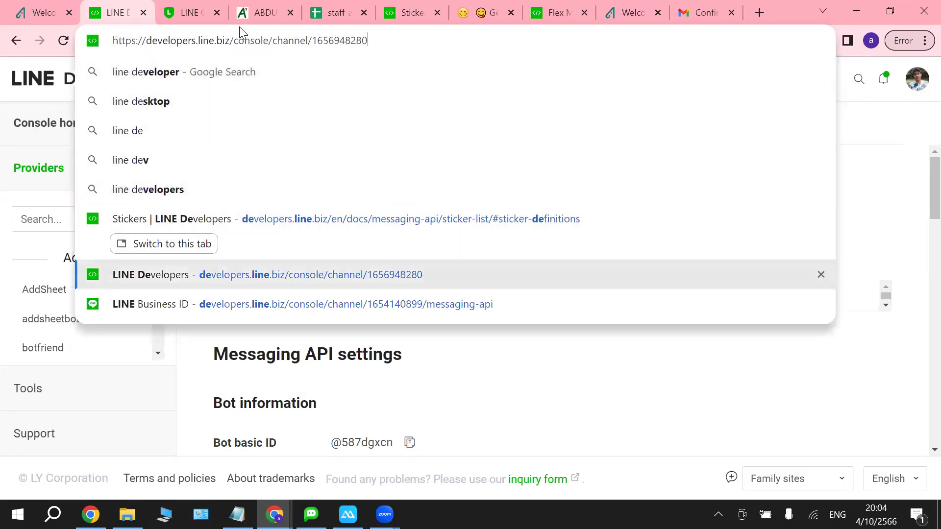
{"action": "key", "text": "Return"}
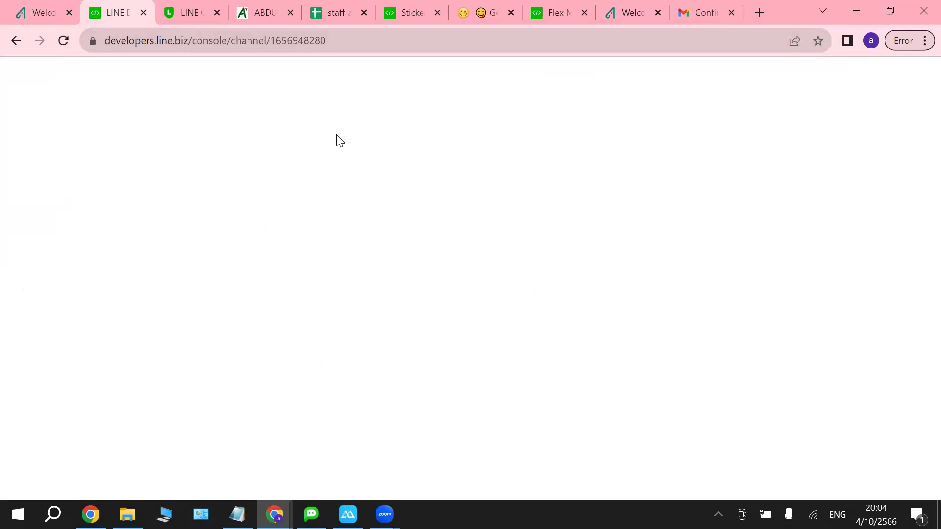
Copy the staff channel page's web address.
{"action": "right_click", "coordinate": [319, 41]}
{"action": "left_click", "coordinate": [346, 126]}
{"action": "left_click", "coordinate": [368, 154]}
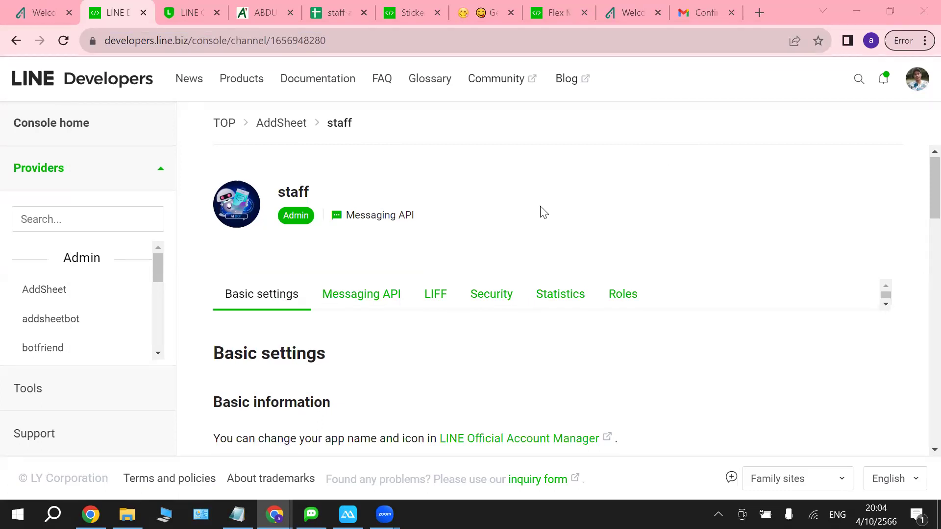
Look over the staff channel's Basic settings, then switch to its Messaging API tab.
{"action": "scroll", "coordinate": [540, 210], "scroll_direction": "down", "scroll_amount": 1}
{"action": "scroll", "coordinate": [539, 201], "scroll_direction": "up", "scroll_amount": 1}
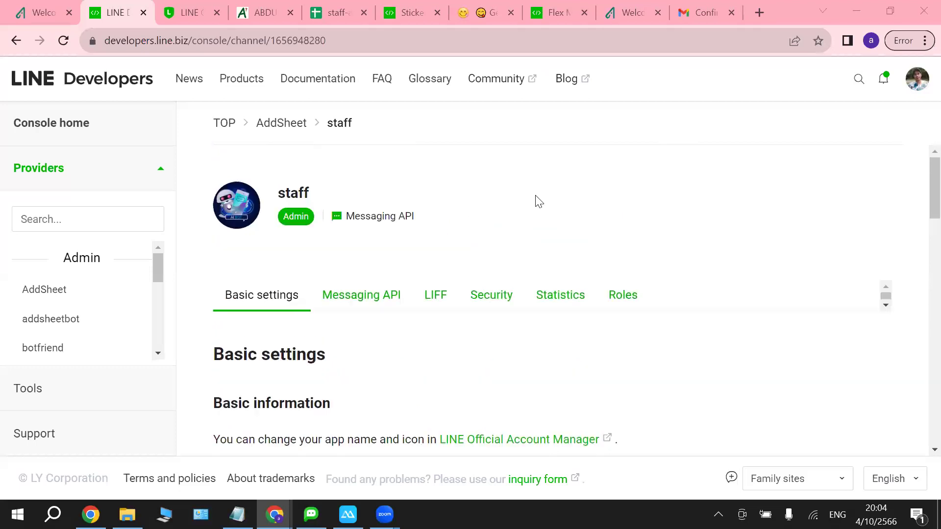
{"action": "scroll", "coordinate": [537, 204], "scroll_direction": "down", "scroll_amount": 2}
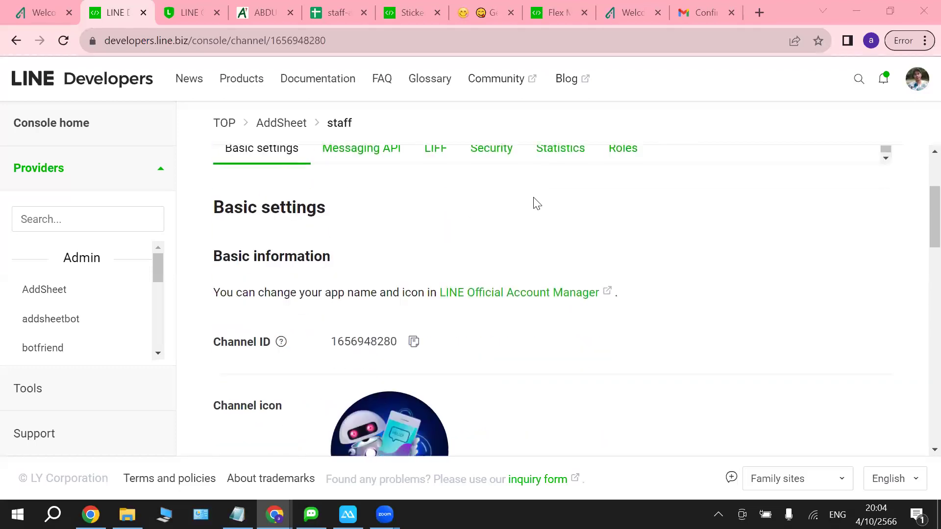
{"action": "scroll", "coordinate": [537, 204], "scroll_direction": "down", "scroll_amount": 4}
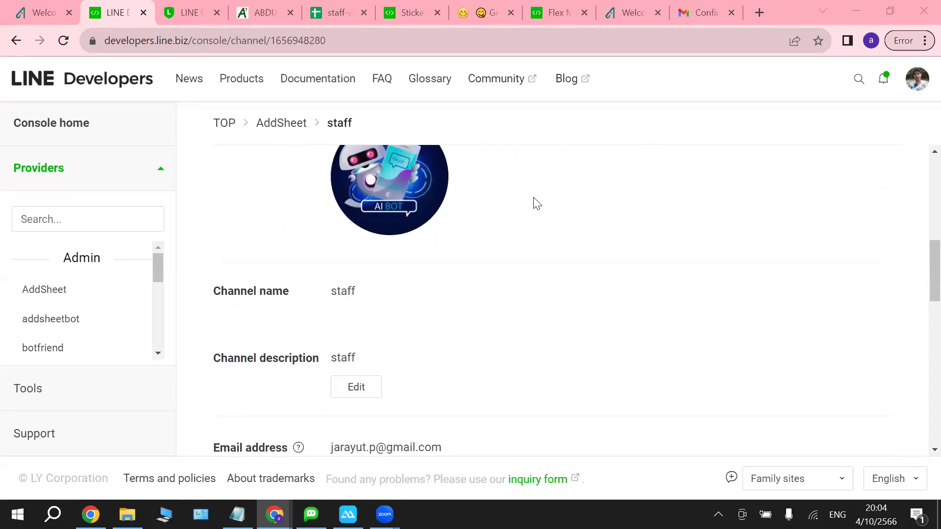
{"action": "scroll", "coordinate": [537, 204], "scroll_direction": "up", "scroll_amount": 2}
{"action": "scroll", "coordinate": [537, 204], "scroll_direction": "up", "scroll_amount": 1}
{"action": "scroll", "coordinate": [535, 203], "scroll_direction": "down", "scroll_amount": 1}
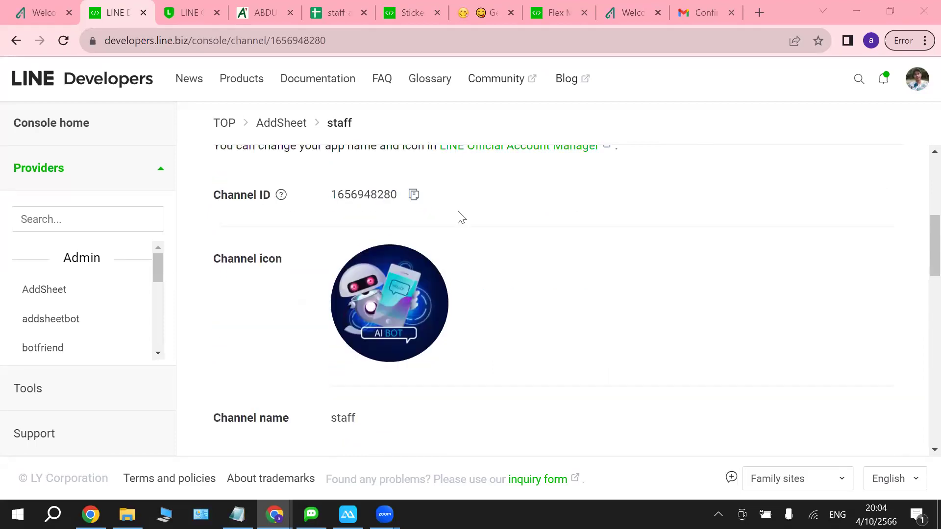
{"action": "scroll", "coordinate": [453, 201], "scroll_direction": "down", "scroll_amount": 2}
{"action": "scroll", "coordinate": [451, 196], "scroll_direction": "up", "scroll_amount": 2}
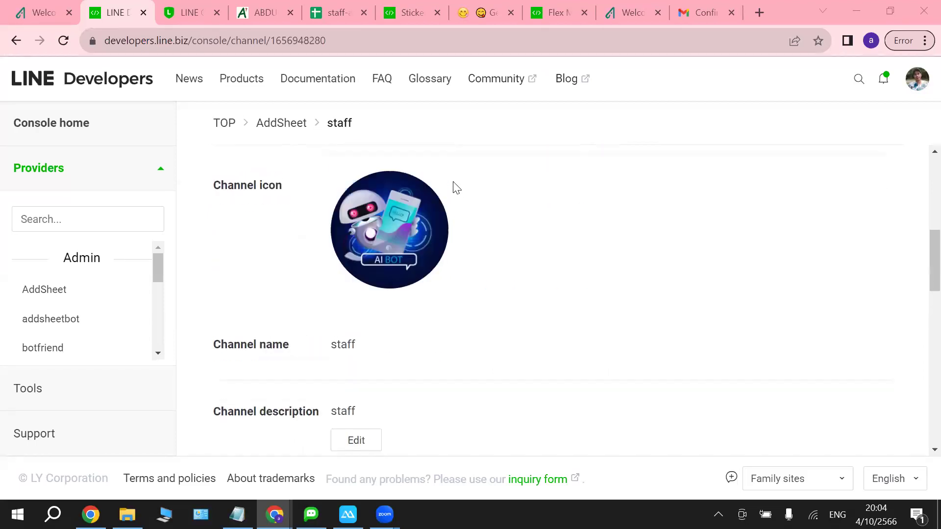
{"action": "scroll", "coordinate": [441, 191], "scroll_direction": "up", "scroll_amount": 1}
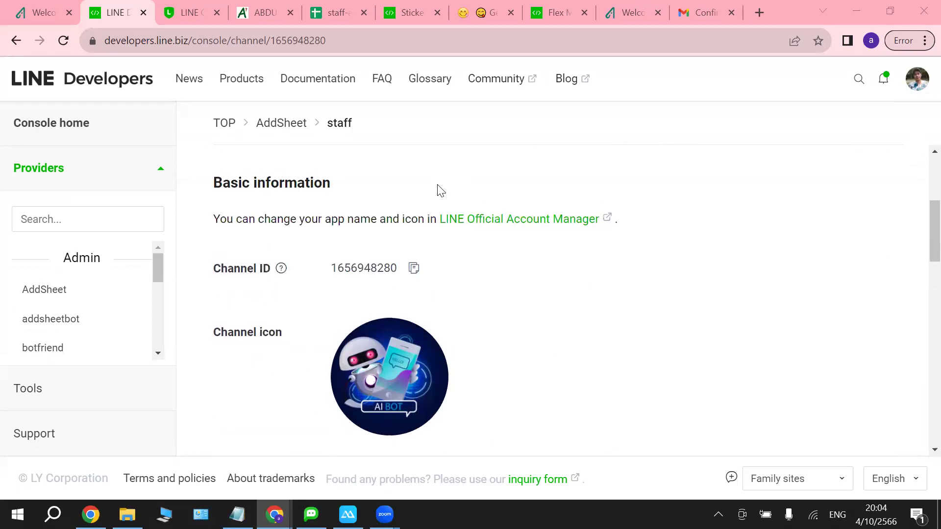
{"action": "scroll", "coordinate": [433, 226], "scroll_direction": "down", "scroll_amount": 2}
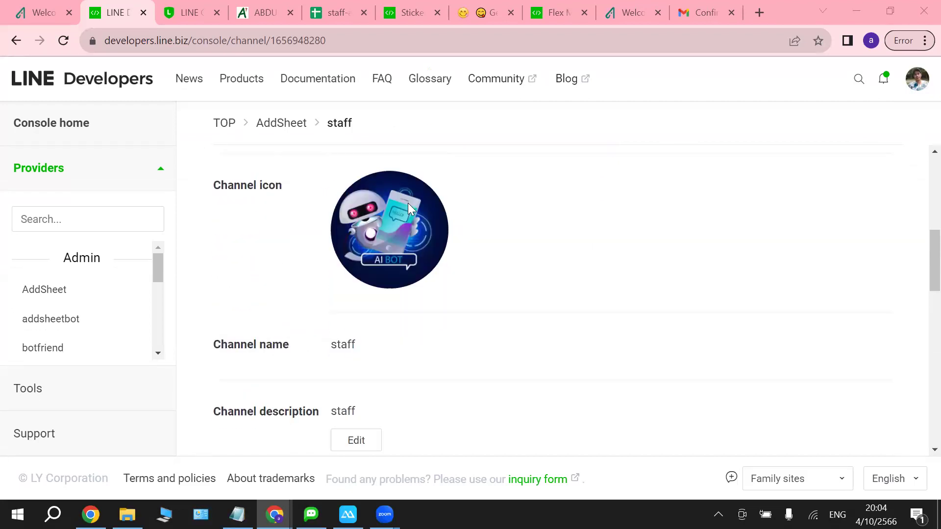
{"action": "scroll", "coordinate": [407, 200], "scroll_direction": "down", "scroll_amount": 2}
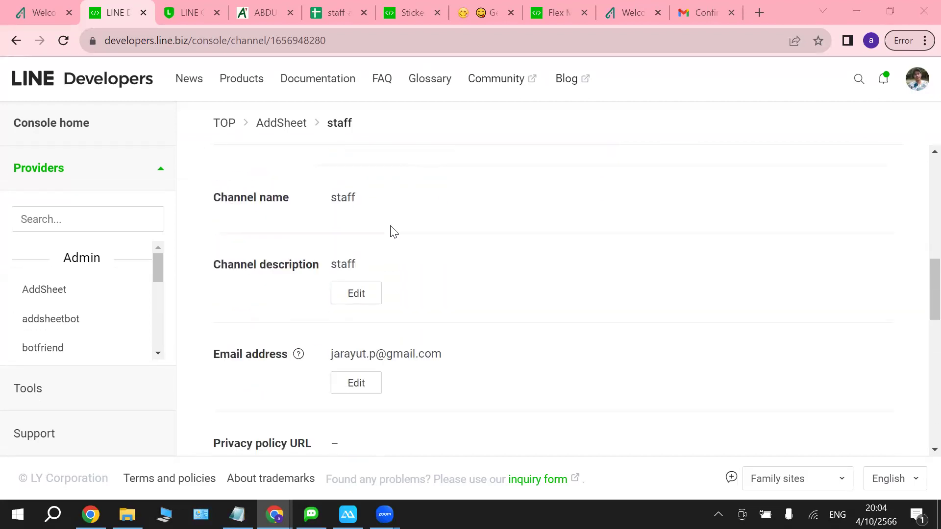
{"action": "scroll", "coordinate": [389, 231], "scroll_direction": "down", "scroll_amount": 1}
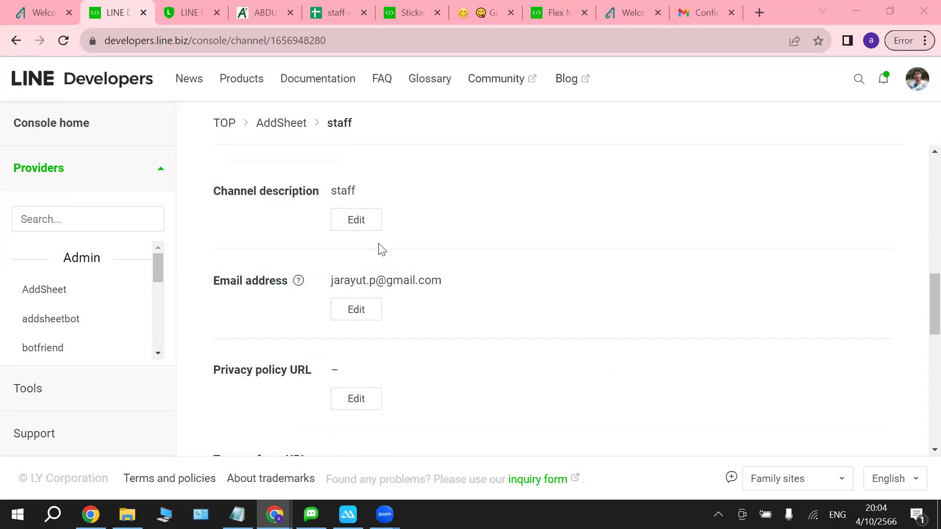
{"action": "scroll", "coordinate": [381, 249], "scroll_direction": "down", "scroll_amount": 1}
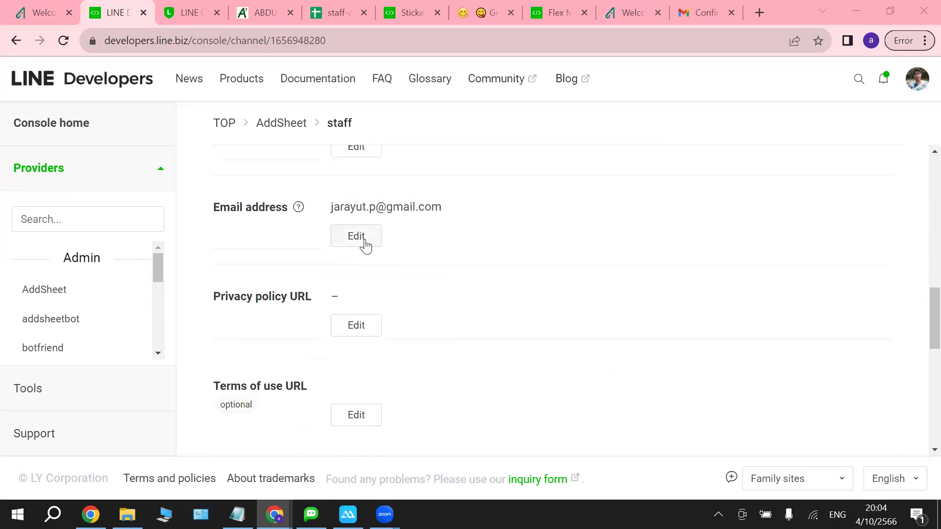
{"action": "scroll", "coordinate": [388, 248], "scroll_direction": "down", "scroll_amount": 3}
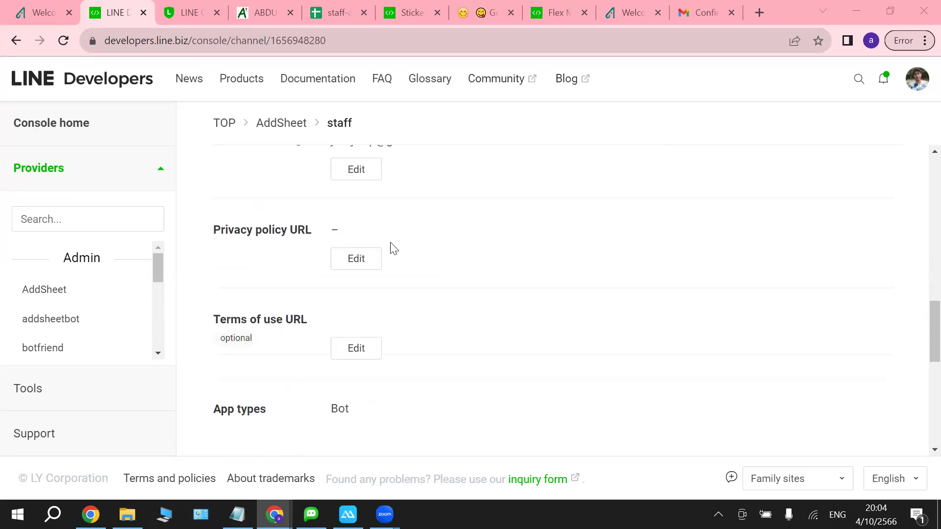
{"action": "scroll", "coordinate": [393, 255], "scroll_direction": "down", "scroll_amount": 2}
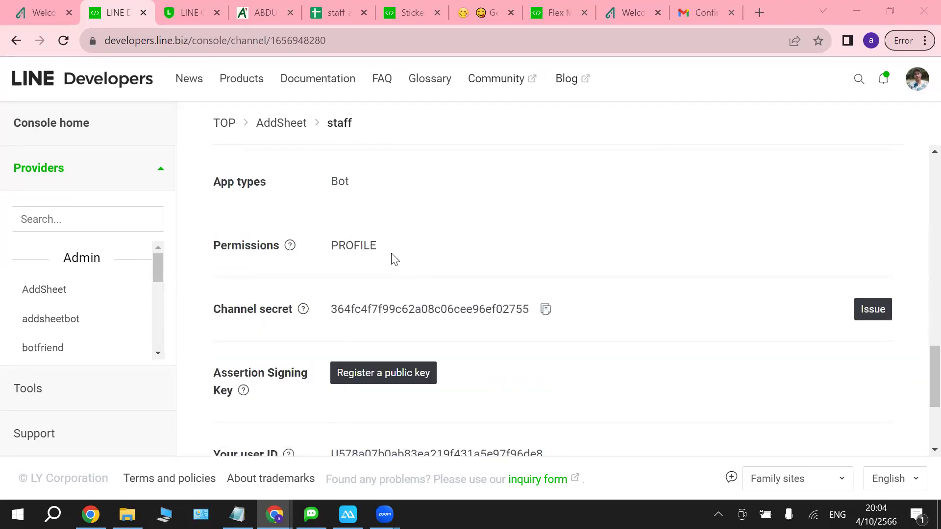
{"action": "scroll", "coordinate": [391, 263], "scroll_direction": "down", "scroll_amount": 2}
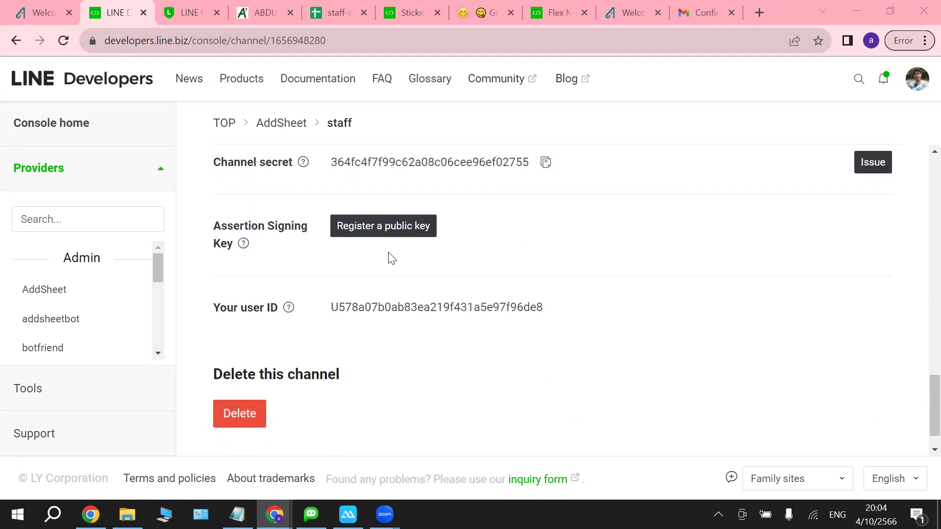
{"action": "scroll", "coordinate": [406, 275], "scroll_direction": "up", "scroll_amount": 15}
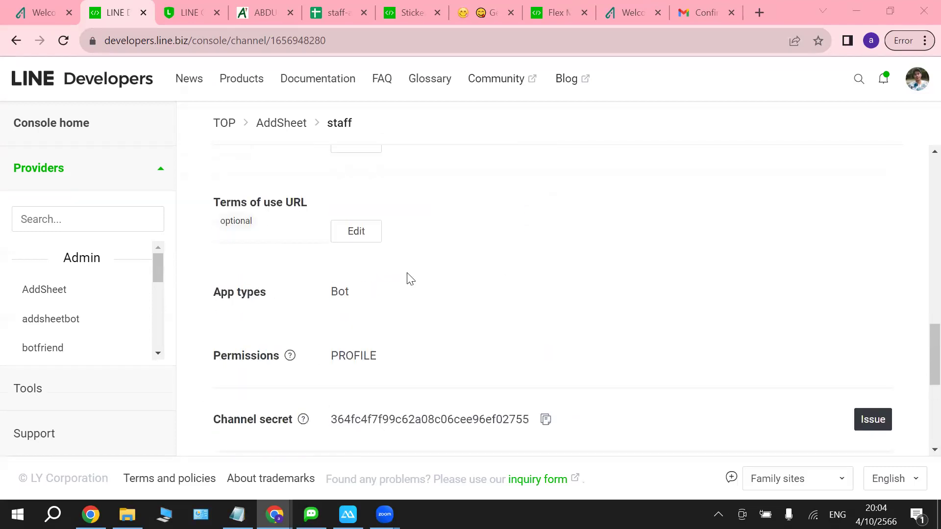
{"action": "scroll", "coordinate": [405, 264], "scroll_direction": "up", "scroll_amount": 3}
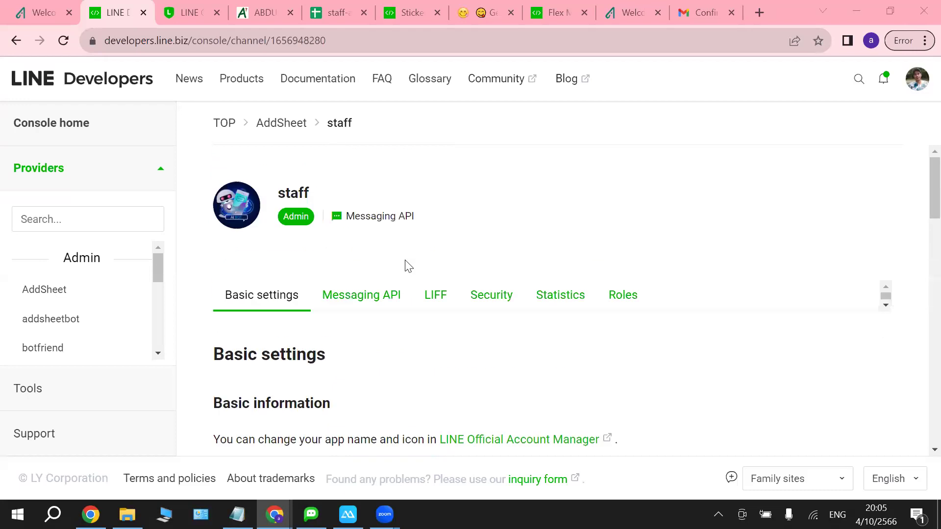
{"action": "scroll", "coordinate": [382, 241], "scroll_direction": "down", "scroll_amount": 1}
{"action": "left_click", "coordinate": [375, 229]}
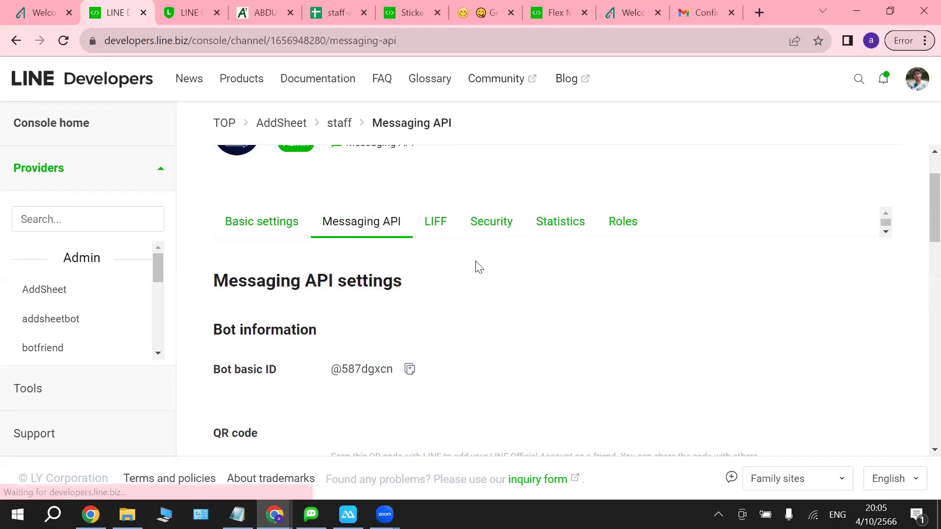
Edit the staff channel's Webhook URL and erase the existing address.
{"action": "scroll", "coordinate": [480, 270], "scroll_direction": "down", "scroll_amount": 3}
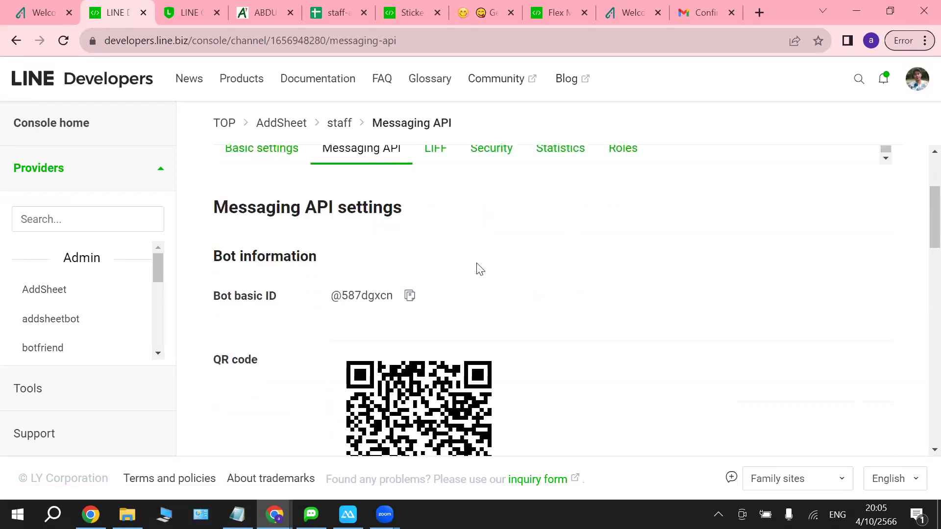
{"action": "scroll", "coordinate": [474, 253], "scroll_direction": "down", "scroll_amount": 2}
{"action": "scroll", "coordinate": [480, 254], "scroll_direction": "up", "scroll_amount": 1}
{"action": "scroll", "coordinate": [484, 254], "scroll_direction": "down", "scroll_amount": 2}
{"action": "scroll", "coordinate": [480, 252], "scroll_direction": "up", "scroll_amount": 2}
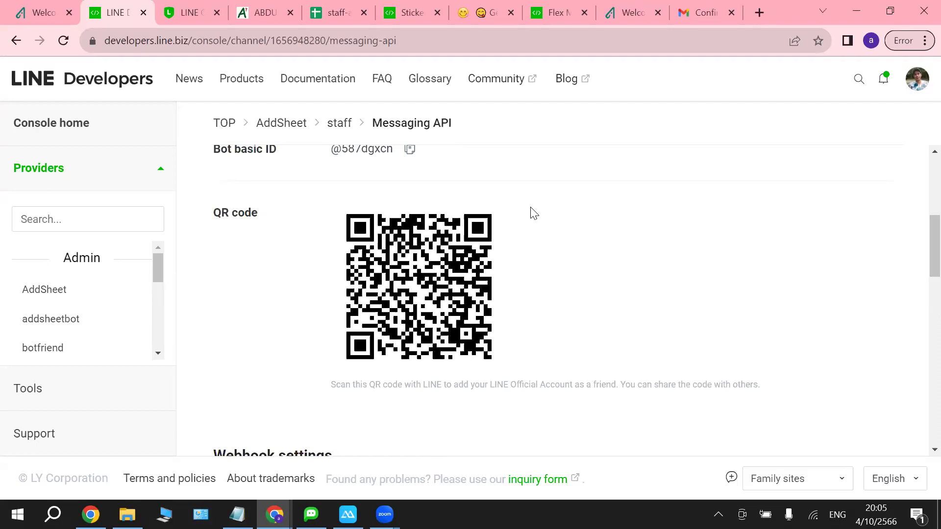
{"action": "scroll", "coordinate": [545, 222], "scroll_direction": "down", "scroll_amount": 1}
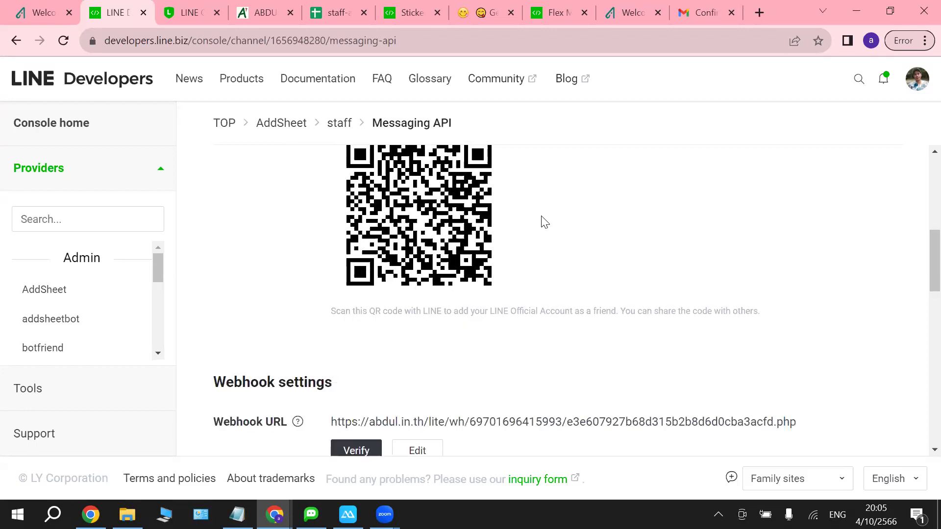
{"action": "scroll", "coordinate": [545, 222], "scroll_direction": "up", "scroll_amount": 1}
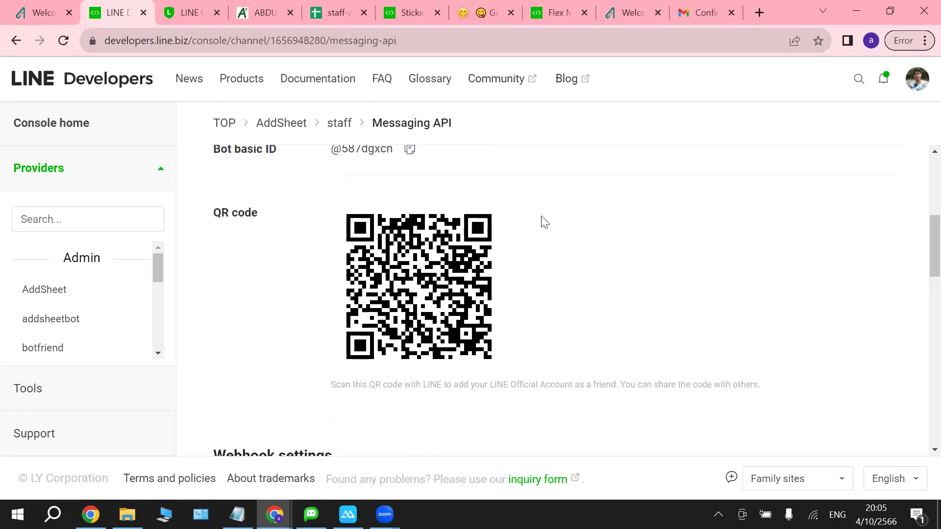
{"action": "scroll", "coordinate": [544, 223], "scroll_direction": "down", "scroll_amount": 2}
{"action": "scroll", "coordinate": [543, 223], "scroll_direction": "up", "scroll_amount": 2}
{"action": "scroll", "coordinate": [543, 223], "scroll_direction": "down", "scroll_amount": 3}
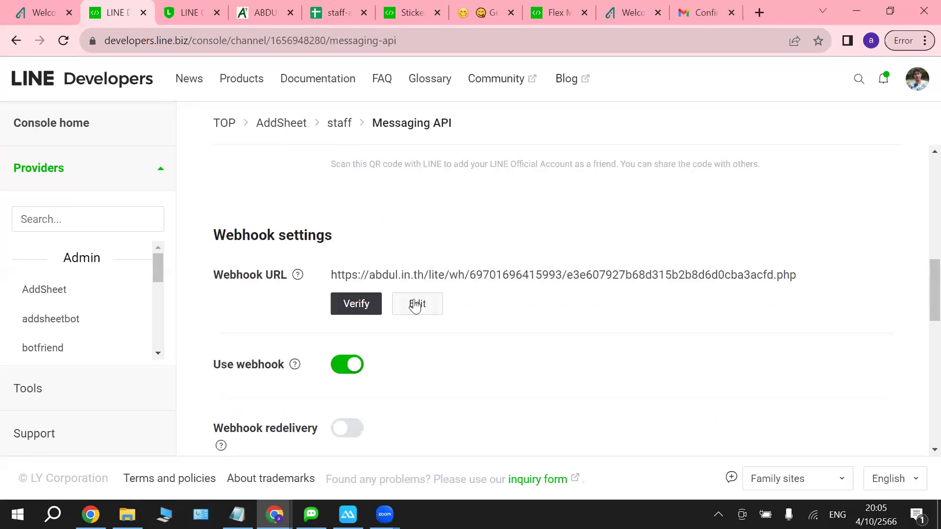
{"action": "left_click", "coordinate": [416, 304]}
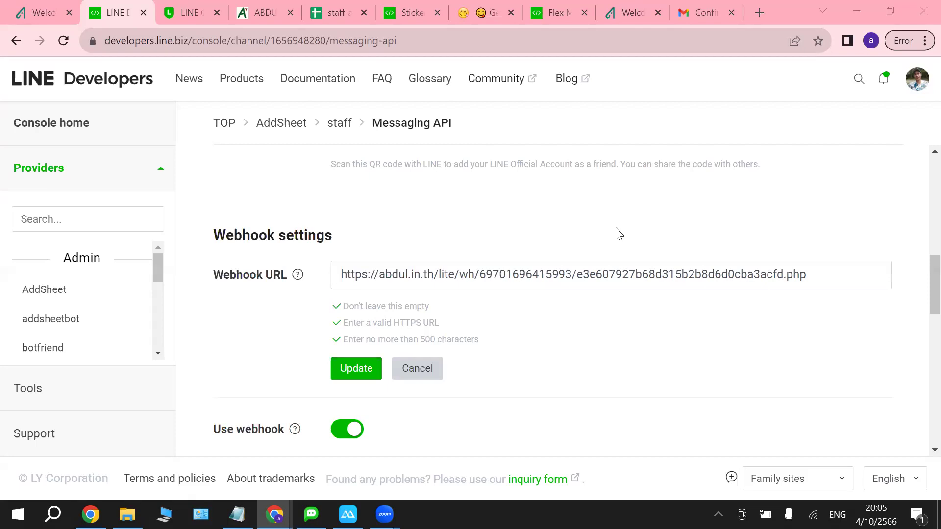
{"action": "key", "text": "ctrl+a"}
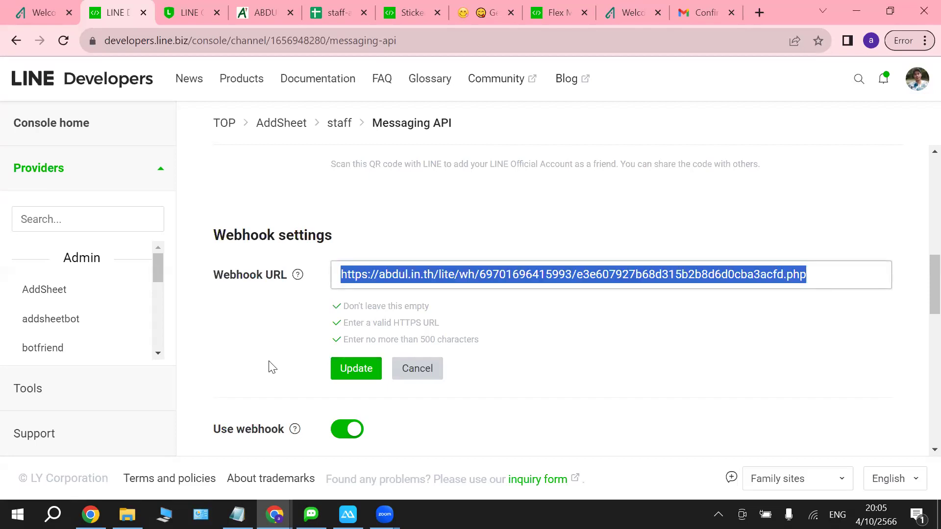
{"action": "key", "text": "BackSpace"}
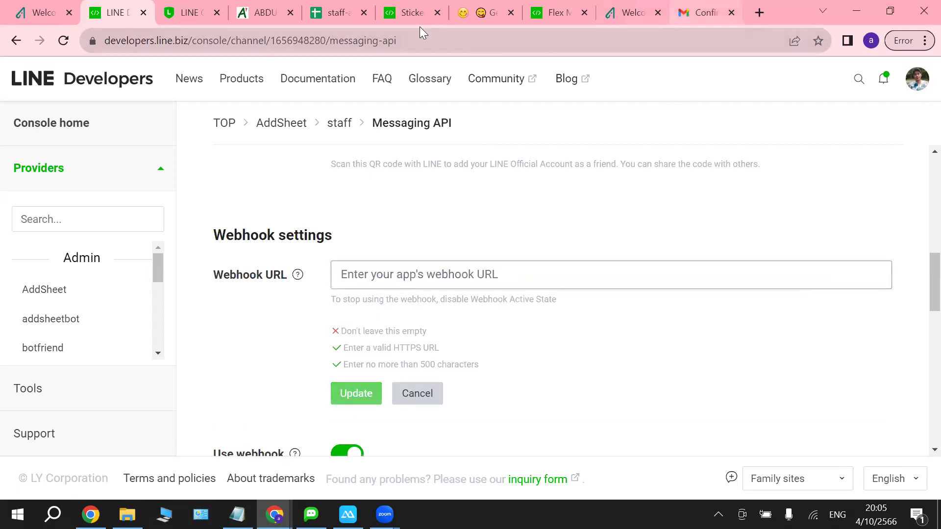
Paste the Line webhook copied from AI for Thai's chatbot settings into the Webhook URL field.
{"action": "left_click", "coordinate": [28, 14]}
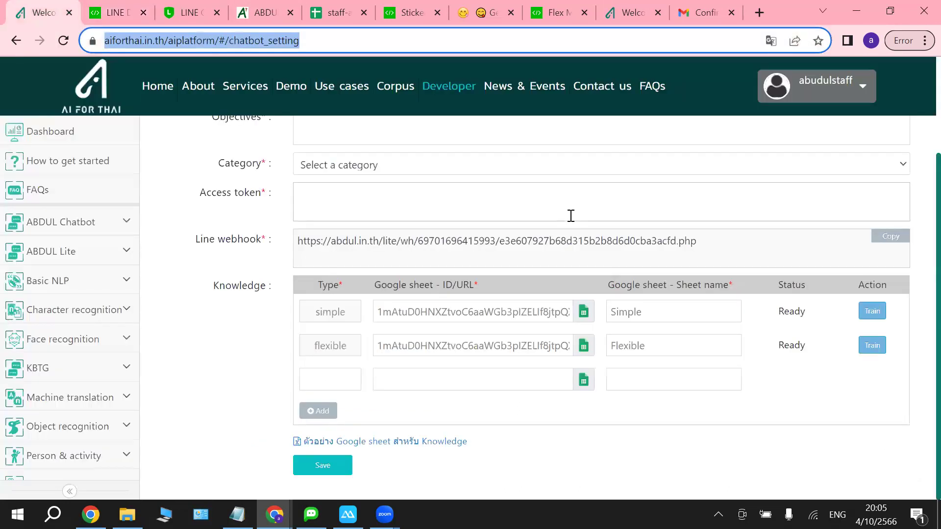
{"action": "scroll", "coordinate": [571, 215], "scroll_direction": "up", "scroll_amount": 2}
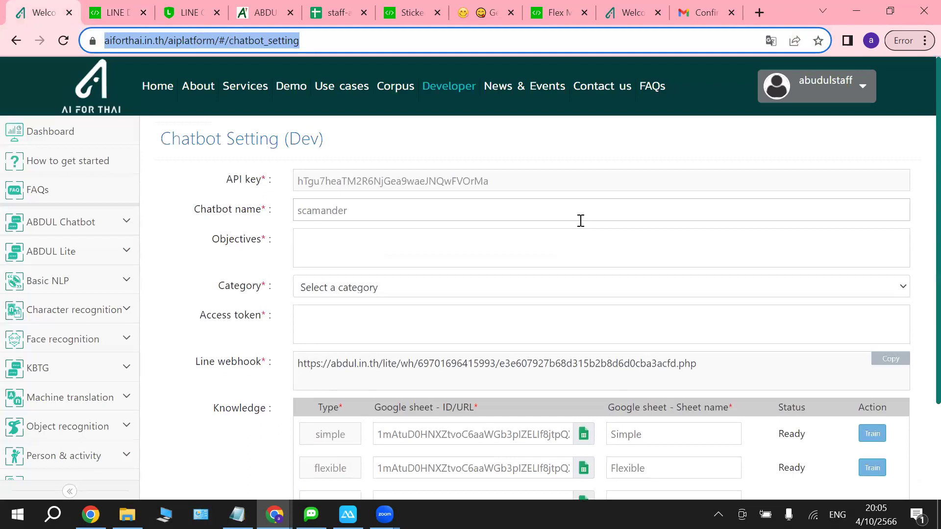
{"action": "left_click", "coordinate": [891, 360]}
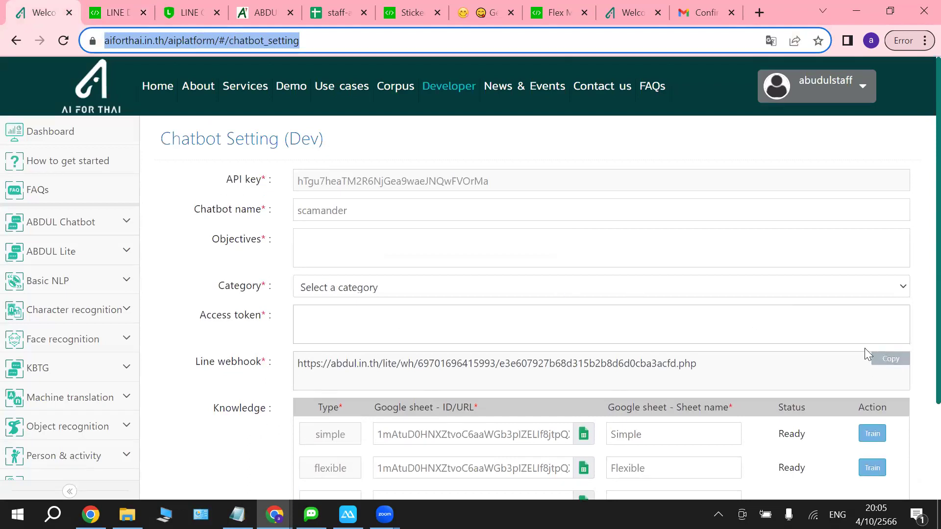
{"action": "left_click", "coordinate": [890, 359]}
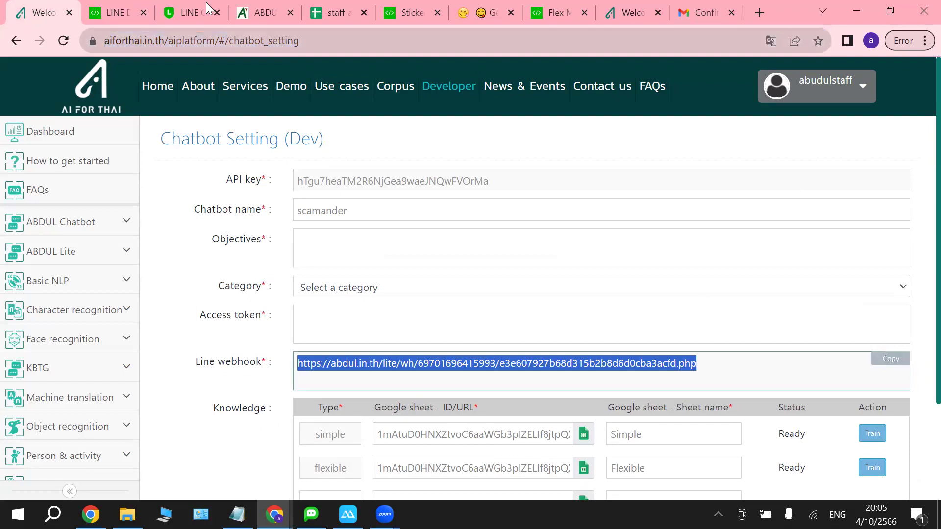
{"action": "left_click", "coordinate": [115, 12]}
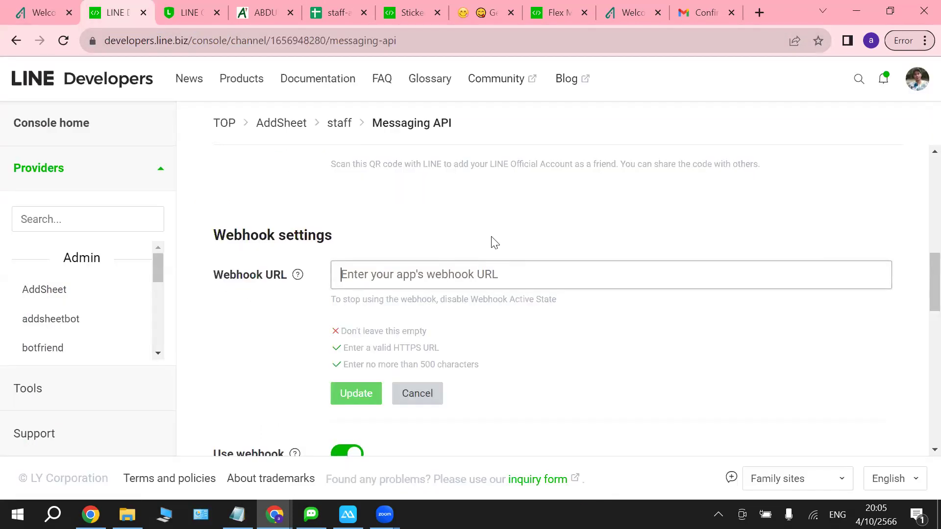
{"action": "key", "text": "ctrl+v"}
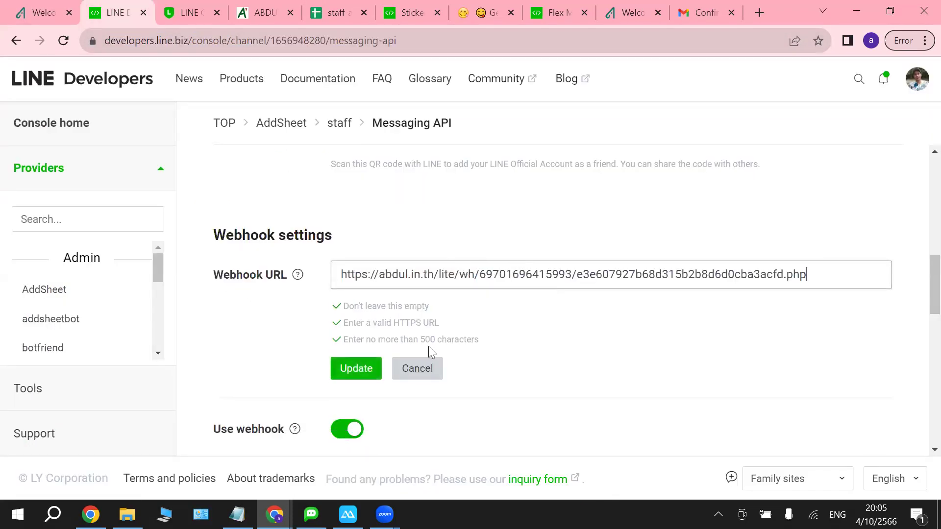
{"action": "left_click", "coordinate": [513, 316]}
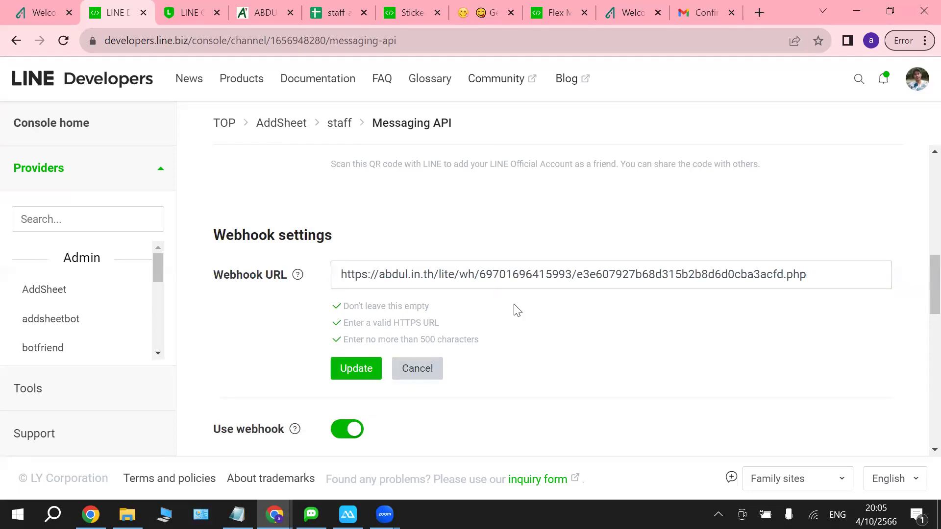
{"action": "scroll", "coordinate": [517, 310], "scroll_direction": "down", "scroll_amount": 4}
Copy the long-lived channel access token and paste it into AI for Thai's Access token field.
{"action": "scroll", "coordinate": [463, 245], "scroll_direction": "down", "scroll_amount": 10}
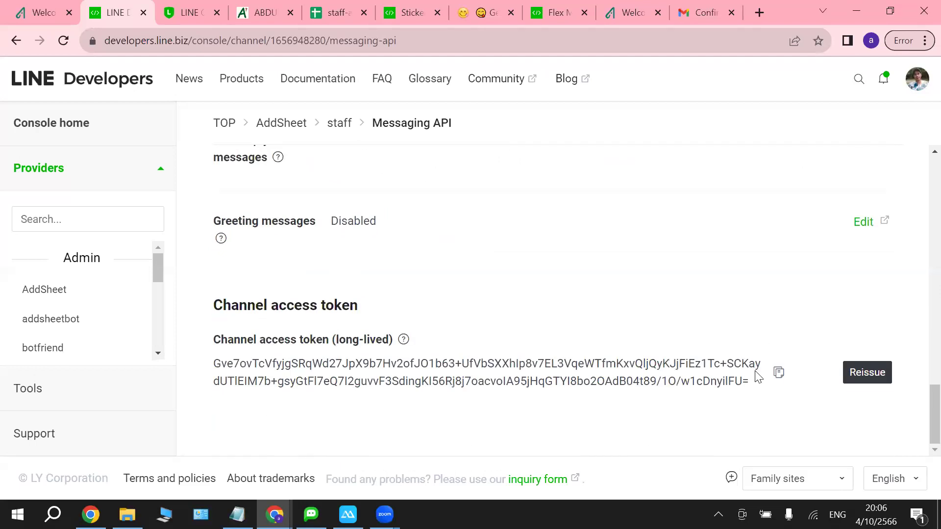
{"action": "left_click", "coordinate": [779, 374]}
{"action": "left_click", "coordinate": [771, 372]}
{"action": "left_click", "coordinate": [67, 7]}
{"action": "left_click", "coordinate": [480, 312]}
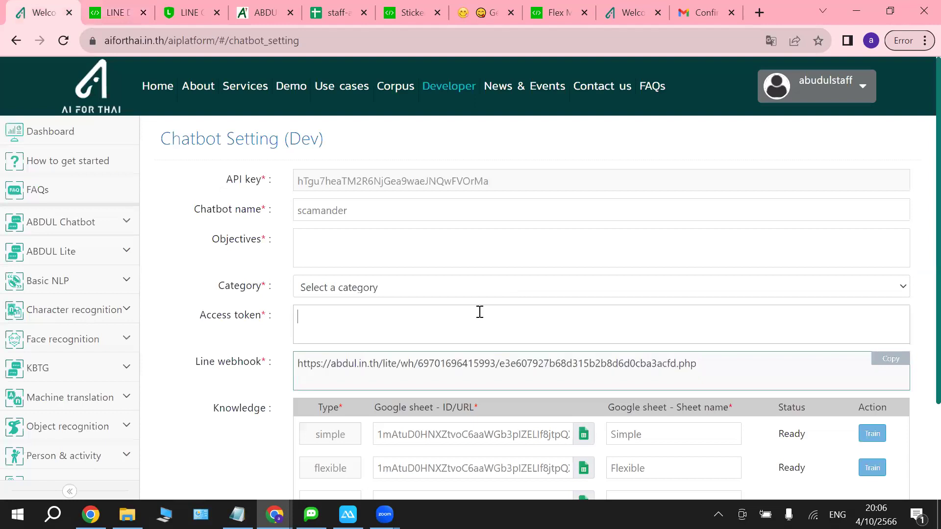
{"action": "key", "text": "ctrl+v"}
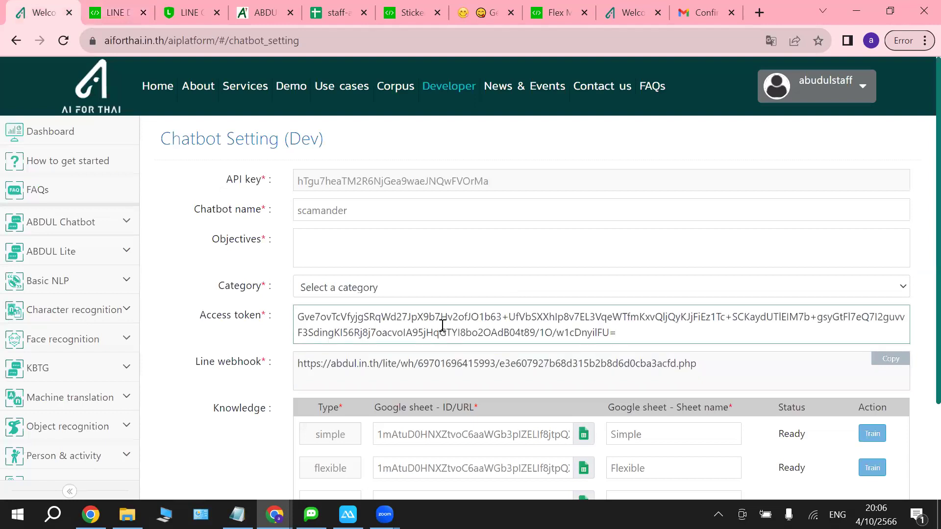
{"action": "scroll", "coordinate": [453, 263], "scroll_direction": "down", "scroll_amount": 3}
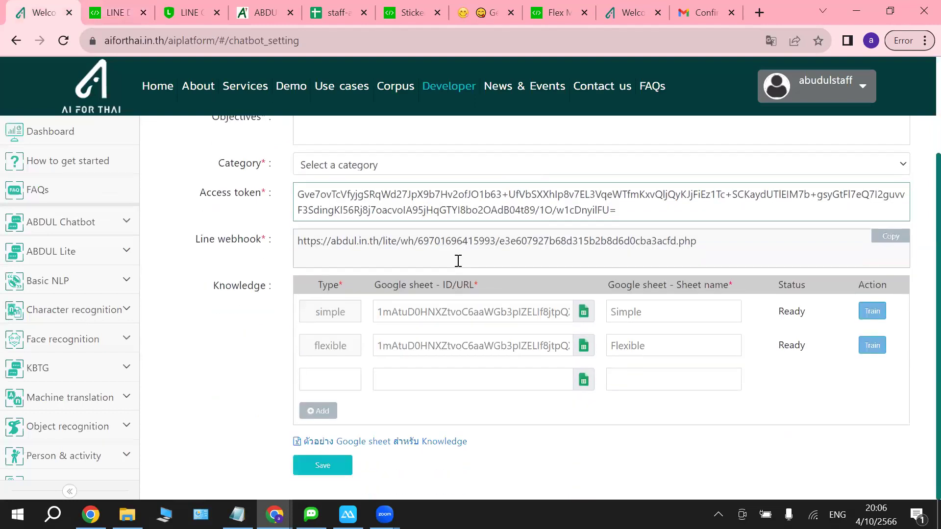
{"action": "scroll", "coordinate": [458, 260], "scroll_direction": "up", "scroll_amount": 3}
{"action": "left_click", "coordinate": [412, 246]}
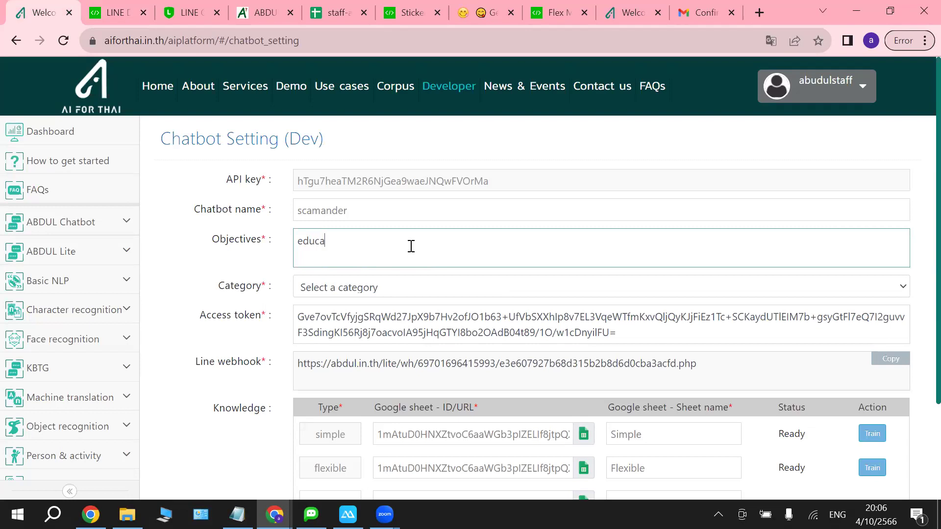
Enter 'education' as the chatbot's objective.
{"action": "type", "text": "education"}
{"action": "scroll", "coordinate": [532, 234], "scroll_direction": "down", "scroll_amount": 3}
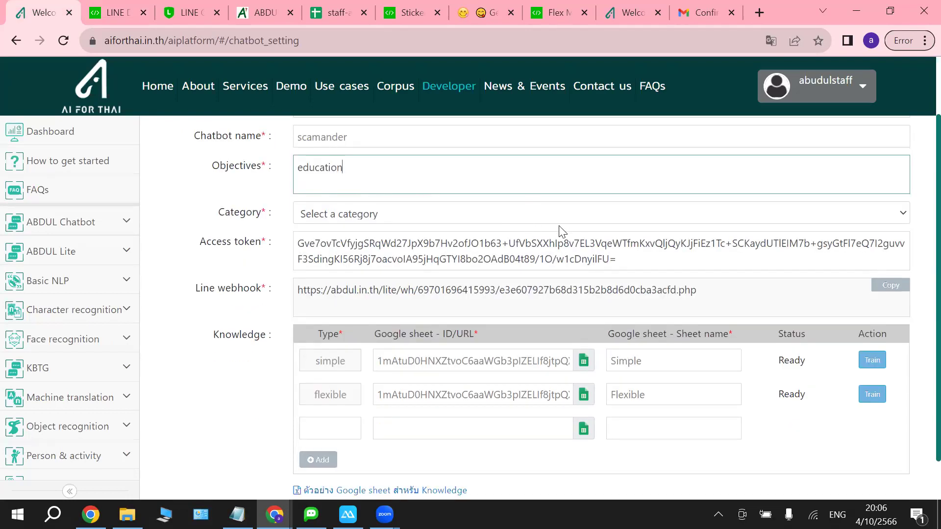
{"action": "key", "text": "Return"}
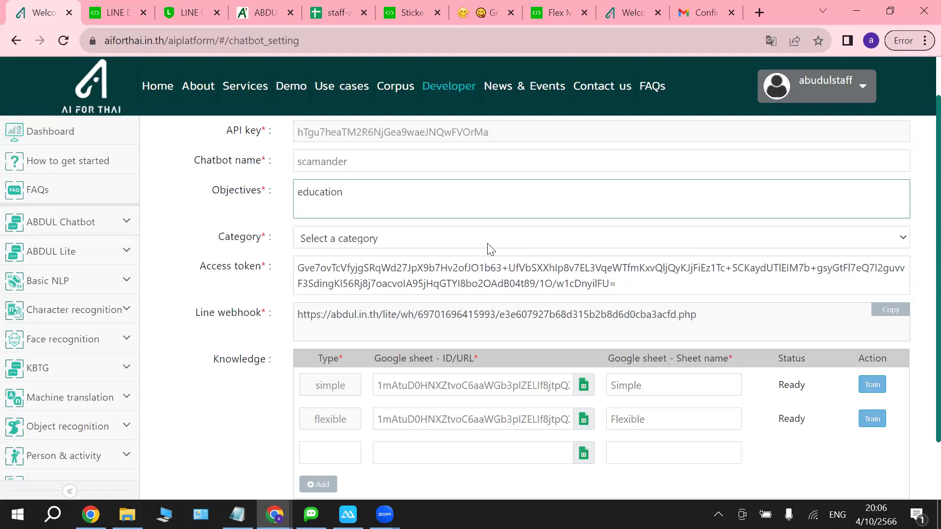
{"action": "scroll", "coordinate": [489, 248], "scroll_direction": "down", "scroll_amount": 1}
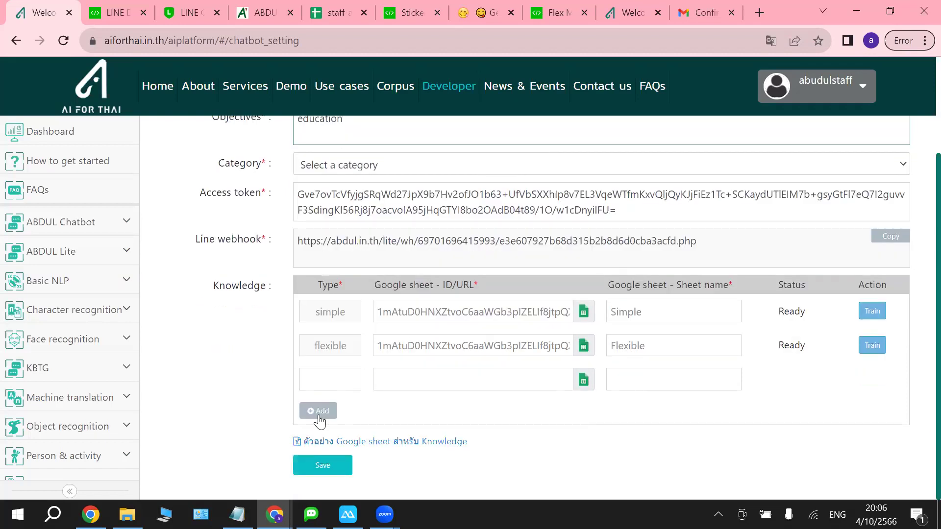
{"action": "scroll", "coordinate": [396, 346], "scroll_direction": "up", "scroll_amount": 1}
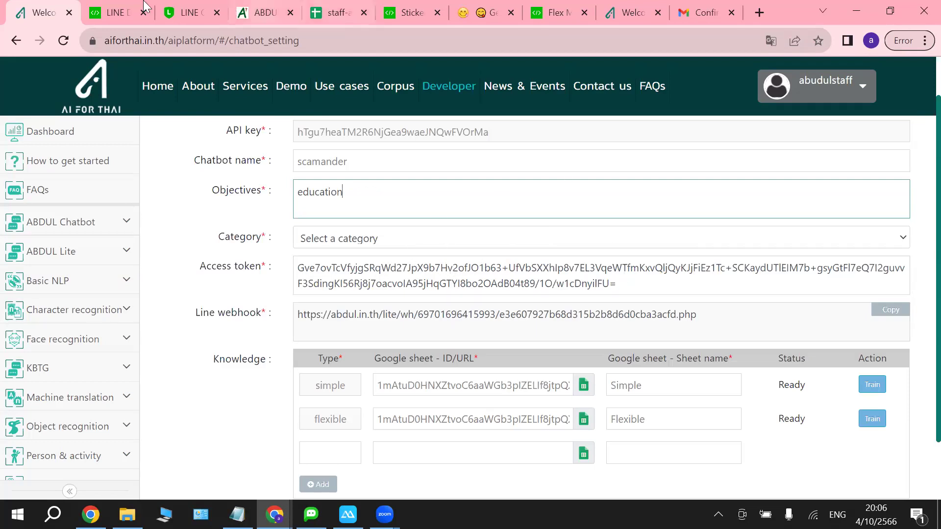
Set the chatbot category to การศึกษา.
{"action": "left_click", "coordinate": [412, 237]}
{"action": "left_click", "coordinate": [397, 279]}
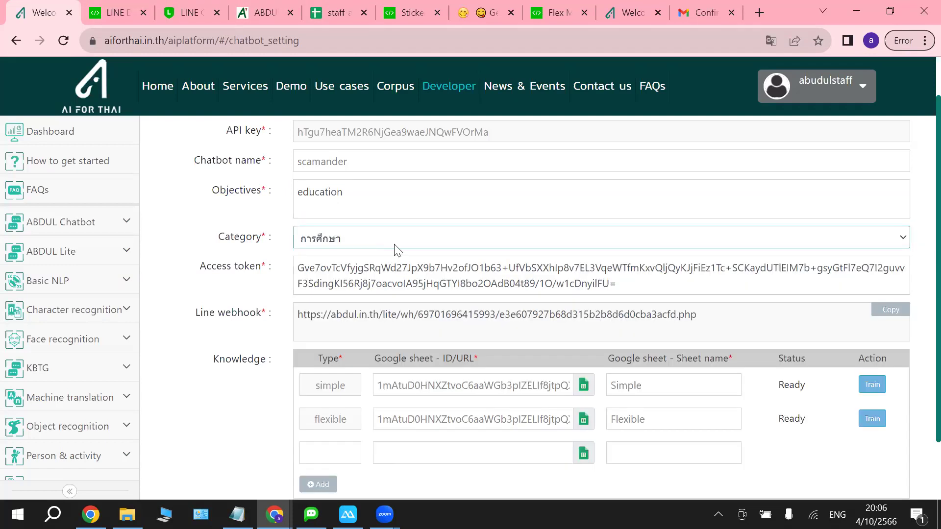
{"action": "scroll", "coordinate": [336, 154], "scroll_direction": "up", "scroll_amount": 1}
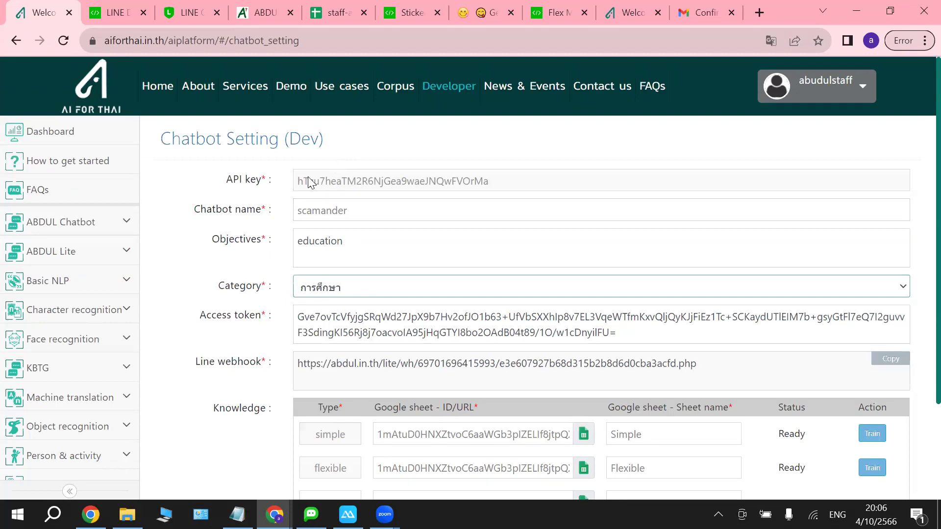
{"action": "scroll", "coordinate": [309, 183], "scroll_direction": "down", "scroll_amount": 1}
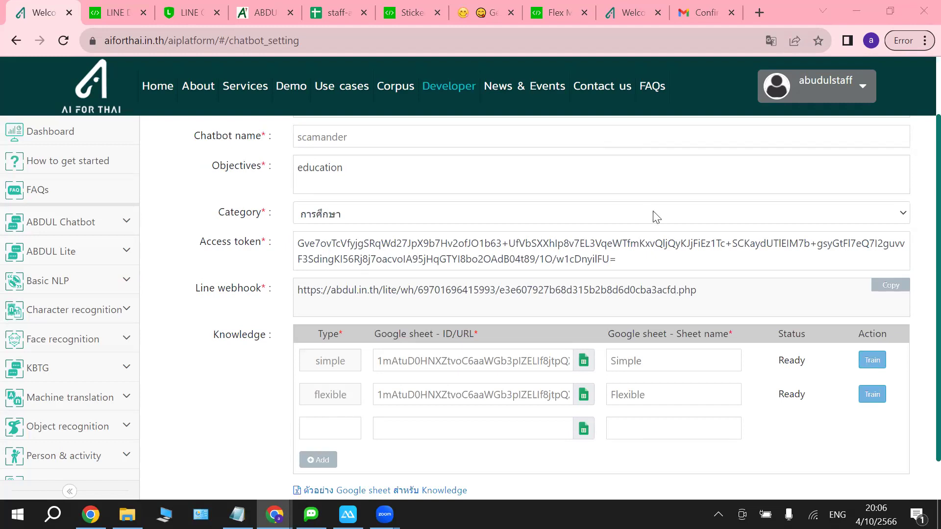
{"action": "scroll", "coordinate": [655, 208], "scroll_direction": "up", "scroll_amount": 1}
{"action": "scroll", "coordinate": [655, 209], "scroll_direction": "down", "scroll_amount": 1}
{"action": "scroll", "coordinate": [314, 412], "scroll_direction": "down", "scroll_amount": 1}
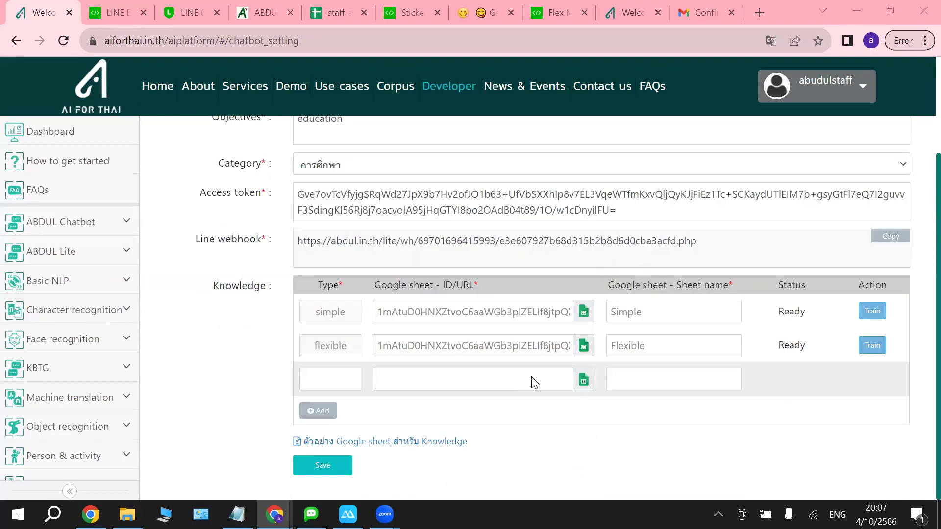
{"action": "scroll", "coordinate": [531, 377], "scroll_direction": "up", "scroll_amount": 2}
{"action": "scroll", "coordinate": [525, 367], "scroll_direction": "down", "scroll_amount": 2}
Save the Chatbot Setting form several times, dismissing each saved-successfully message.
{"action": "left_click", "coordinate": [336, 472]}
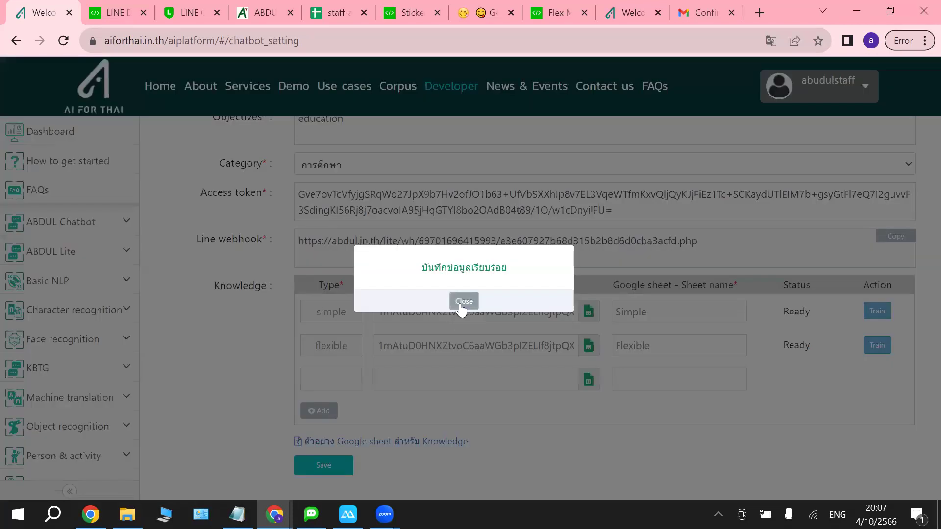
{"action": "left_click", "coordinate": [492, 372]}
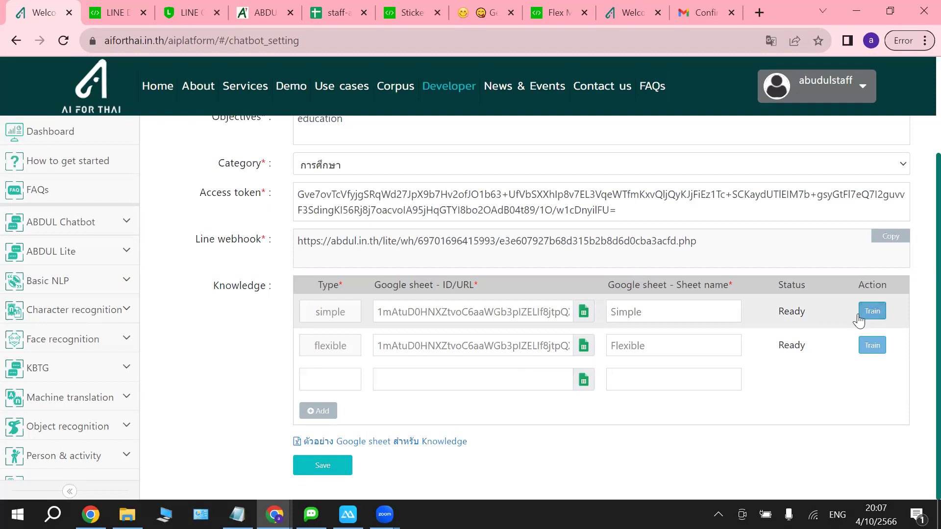
{"action": "left_click", "coordinate": [349, 457]}
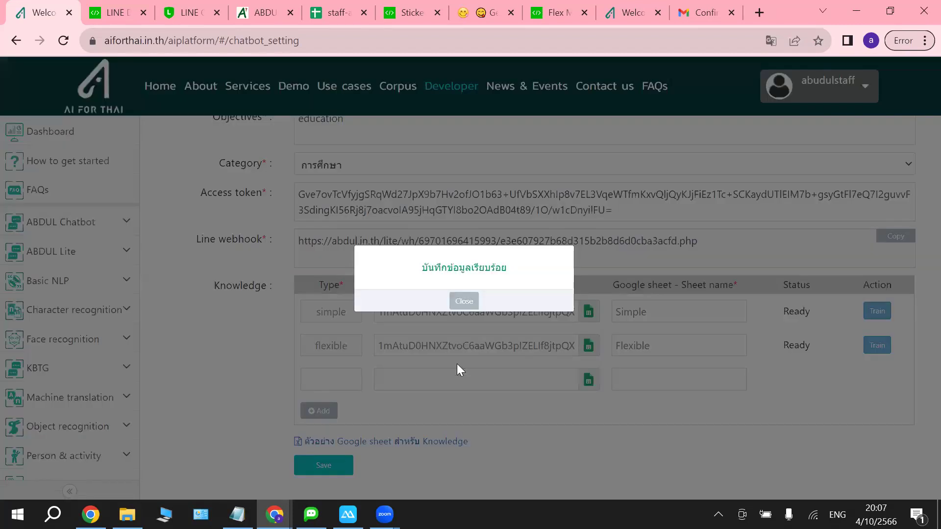
{"action": "left_click", "coordinate": [476, 302]}
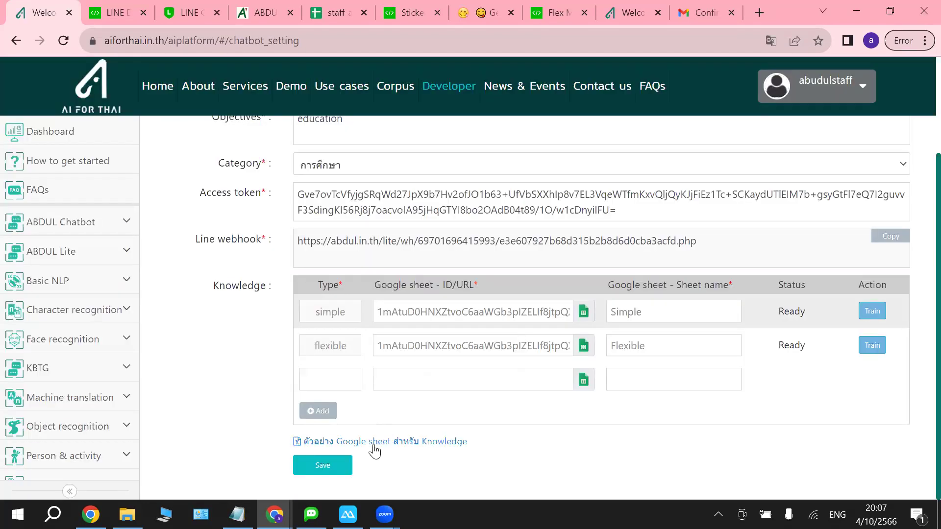
{"action": "left_click", "coordinate": [336, 465]}
{"action": "left_click", "coordinate": [463, 301]}
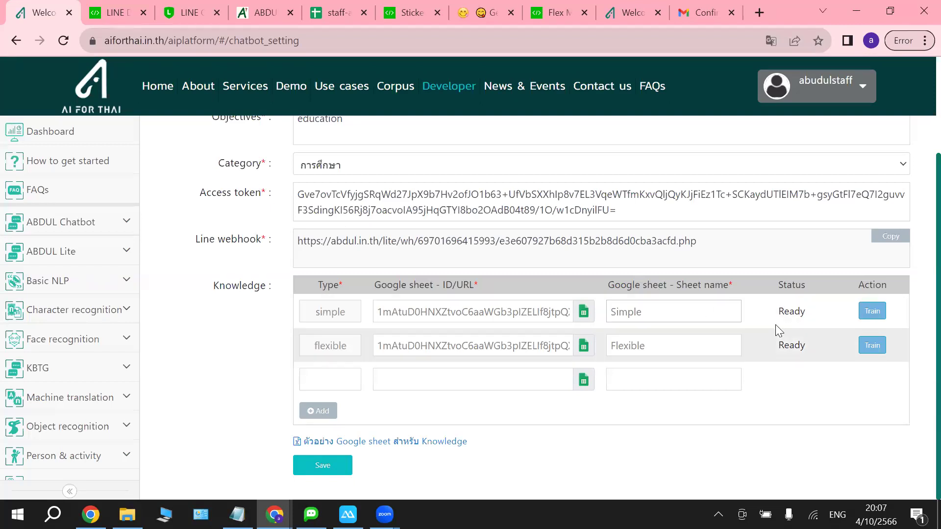
{"action": "left_click", "coordinate": [336, 465]}
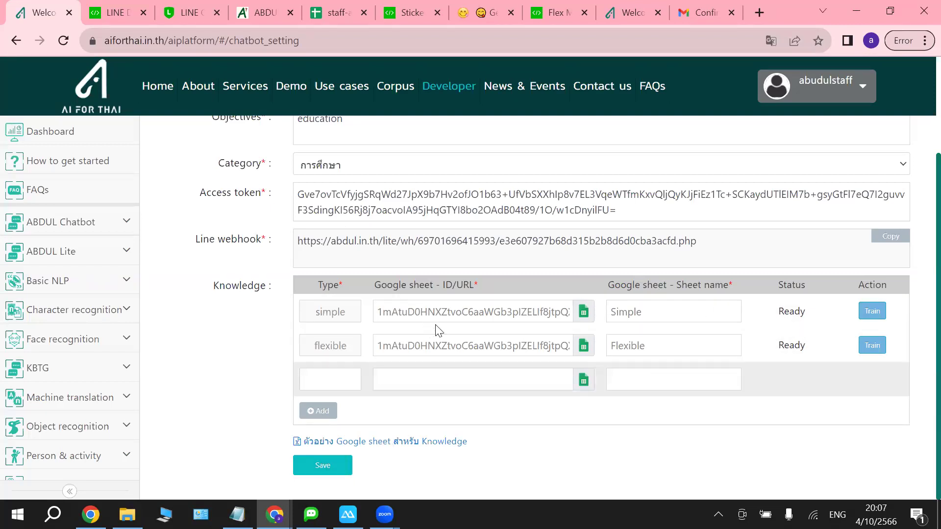
{"action": "left_click", "coordinate": [464, 301]}
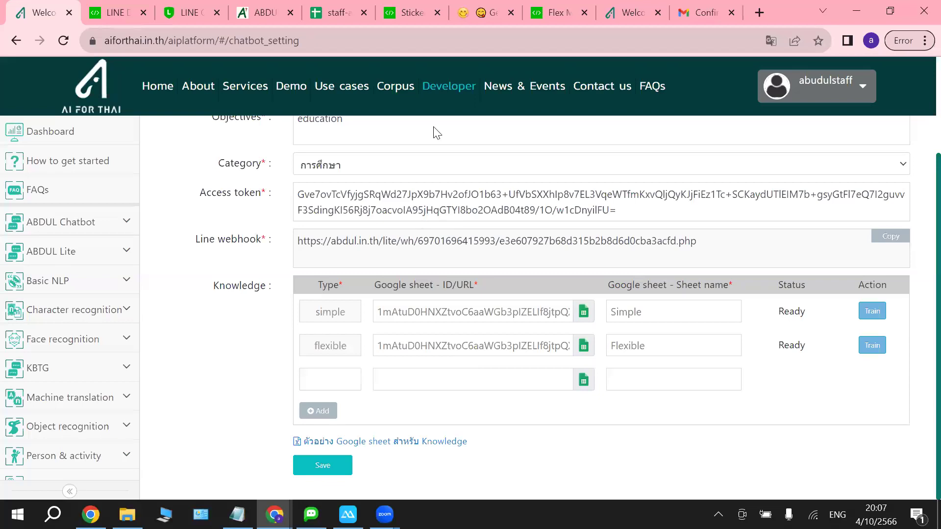
{"action": "scroll", "coordinate": [517, 248], "scroll_direction": "up", "scroll_amount": 2}
{"action": "scroll", "coordinate": [381, 406], "scroll_direction": "down", "scroll_amount": 2}
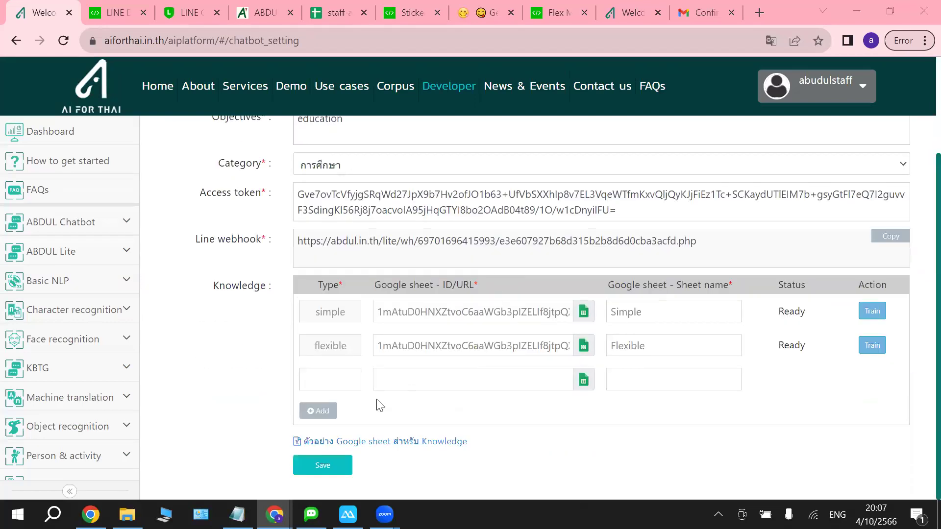
{"action": "left_click", "coordinate": [336, 465]}
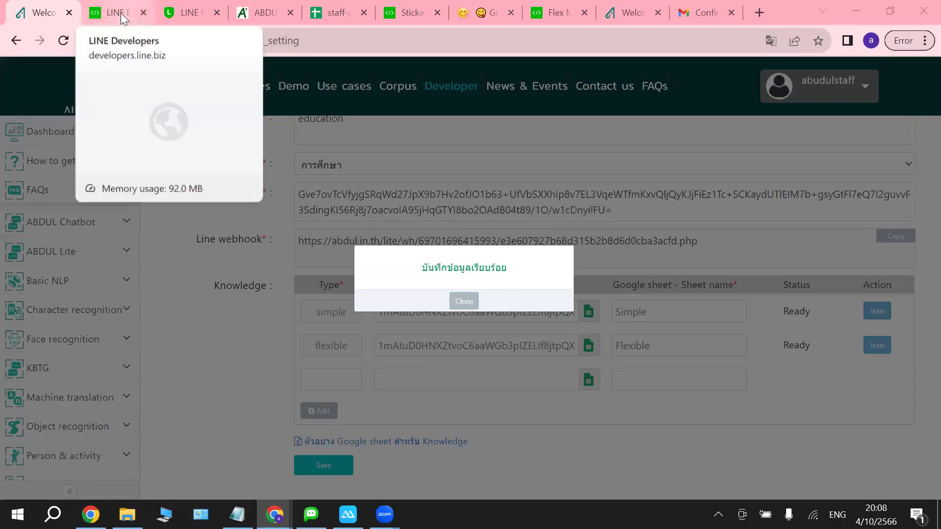
{"action": "key", "text": "ctrl+Tab"}
Open the Auto-reply messages settings under LINE Official Account features.
{"action": "scroll", "coordinate": [485, 286], "scroll_direction": "up", "scroll_amount": 10}
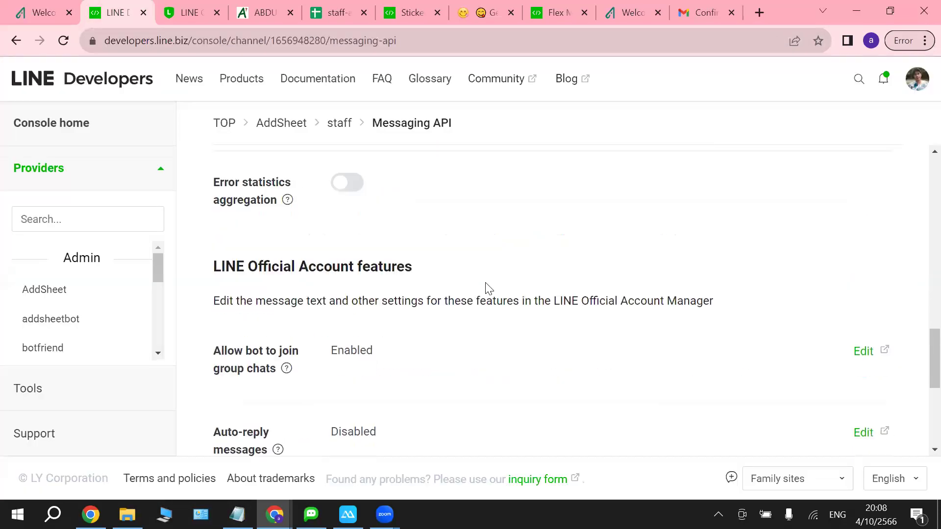
{"action": "scroll", "coordinate": [490, 287], "scroll_direction": "up", "scroll_amount": 4}
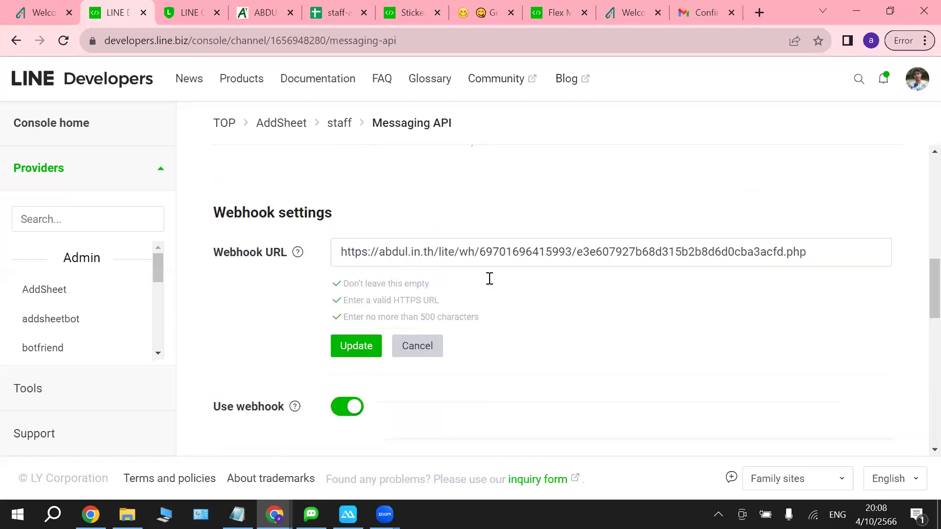
{"action": "scroll", "coordinate": [491, 280], "scroll_direction": "down", "scroll_amount": 4}
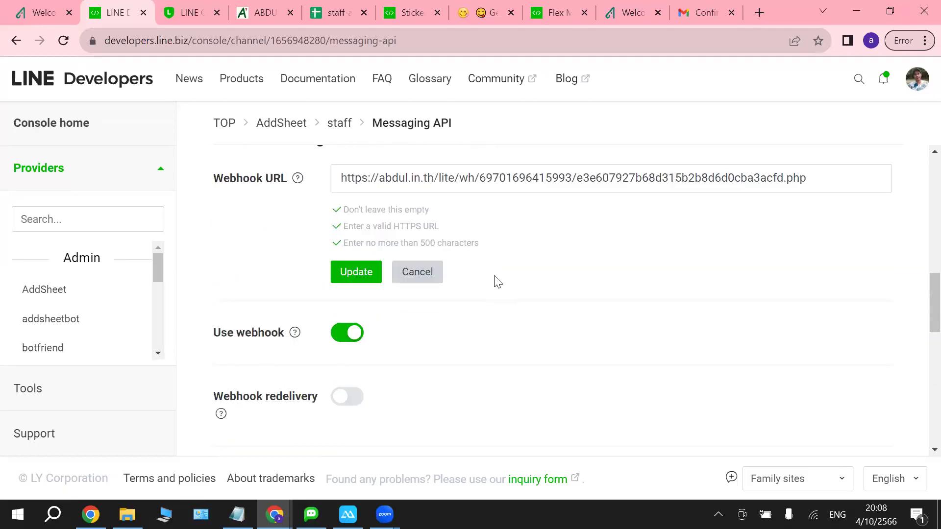
{"action": "scroll", "coordinate": [495, 282], "scroll_direction": "down", "scroll_amount": 4}
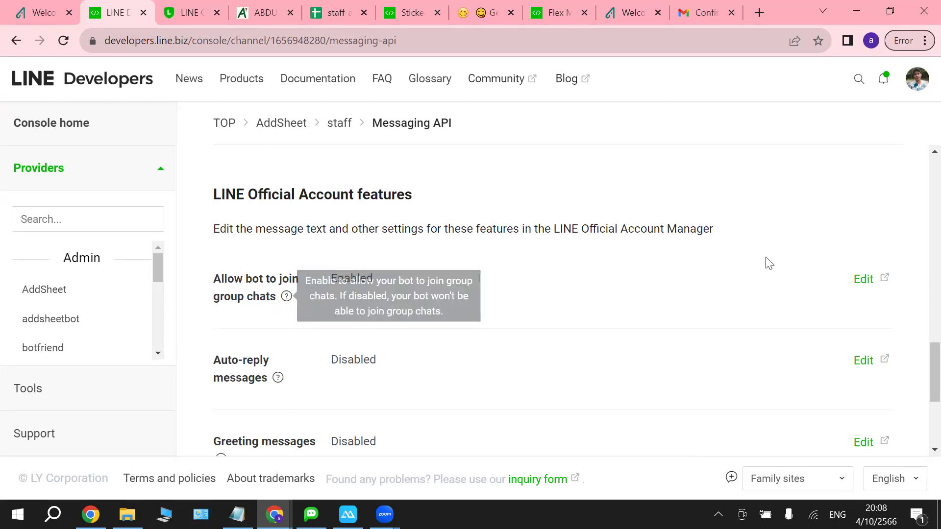
{"action": "scroll", "coordinate": [402, 328], "scroll_direction": "down", "scroll_amount": 1}
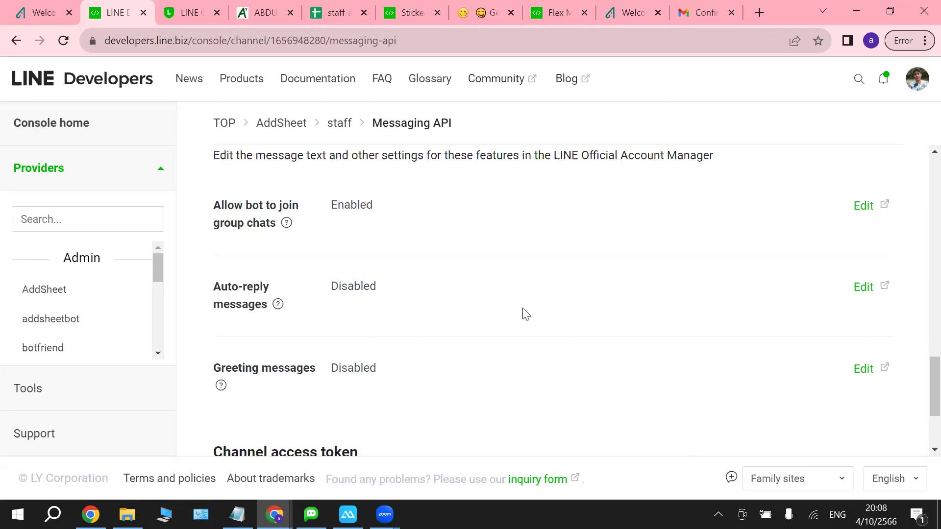
{"action": "scroll", "coordinate": [525, 314], "scroll_direction": "down", "scroll_amount": 1}
{"action": "scroll", "coordinate": [526, 314], "scroll_direction": "down", "scroll_amount": 1}
{"action": "scroll", "coordinate": [399, 248], "scroll_direction": "up", "scroll_amount": 3}
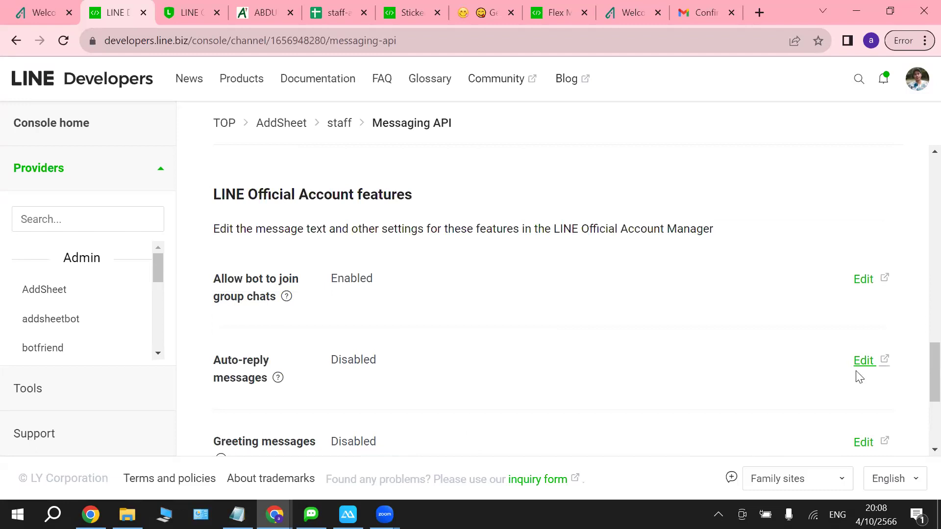
{"action": "left_click", "coordinate": [864, 360]}
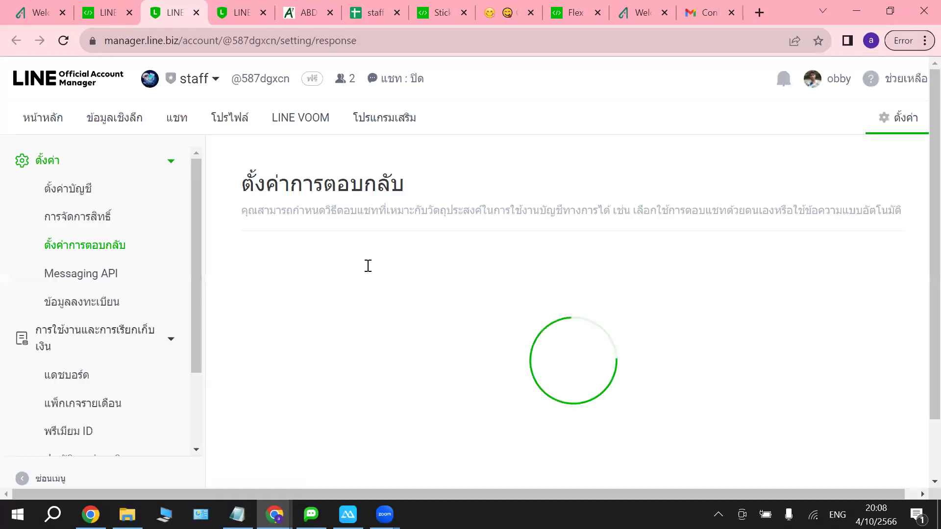
{"action": "scroll", "coordinate": [445, 310], "scroll_direction": "down", "scroll_amount": 2}
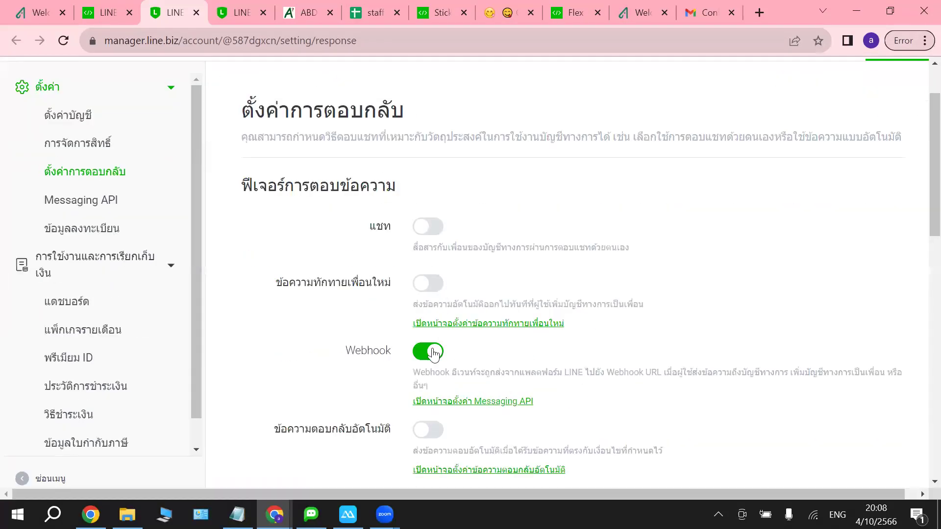
{"action": "scroll", "coordinate": [431, 346], "scroll_direction": "down", "scroll_amount": 1}
{"action": "scroll", "coordinate": [430, 346], "scroll_direction": "down", "scroll_amount": 5}
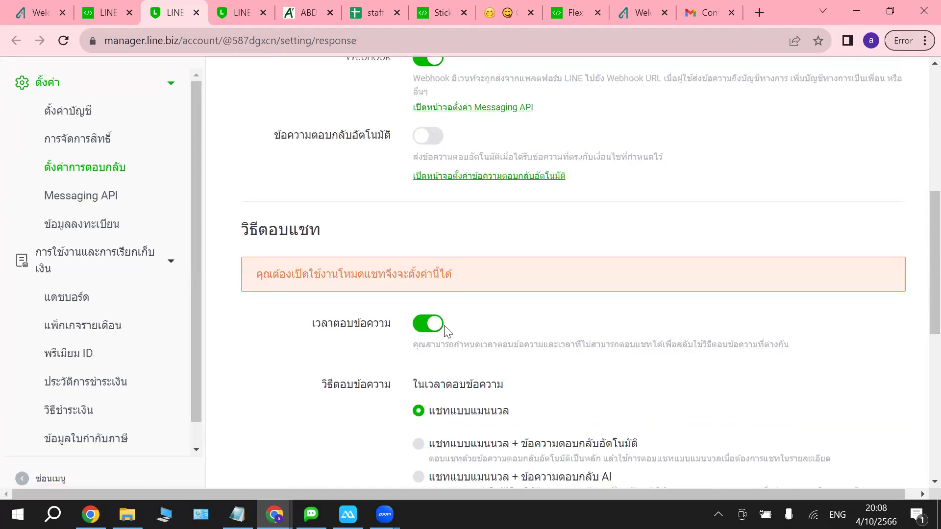
{"action": "scroll", "coordinate": [443, 328], "scroll_direction": "down", "scroll_amount": 2}
{"action": "scroll", "coordinate": [449, 338], "scroll_direction": "down", "scroll_amount": 2}
{"action": "scroll", "coordinate": [445, 274], "scroll_direction": "up", "scroll_amount": 2}
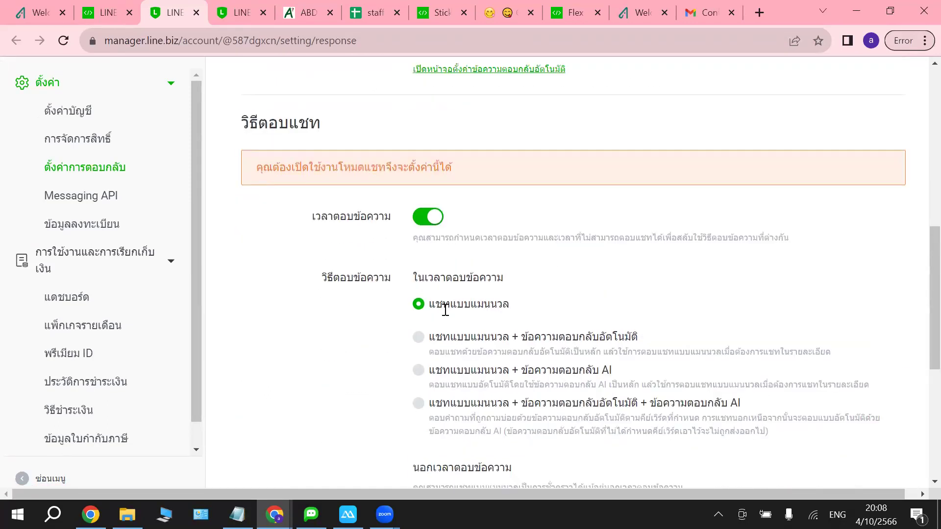
{"action": "scroll", "coordinate": [446, 311], "scroll_direction": "down", "scroll_amount": 4}
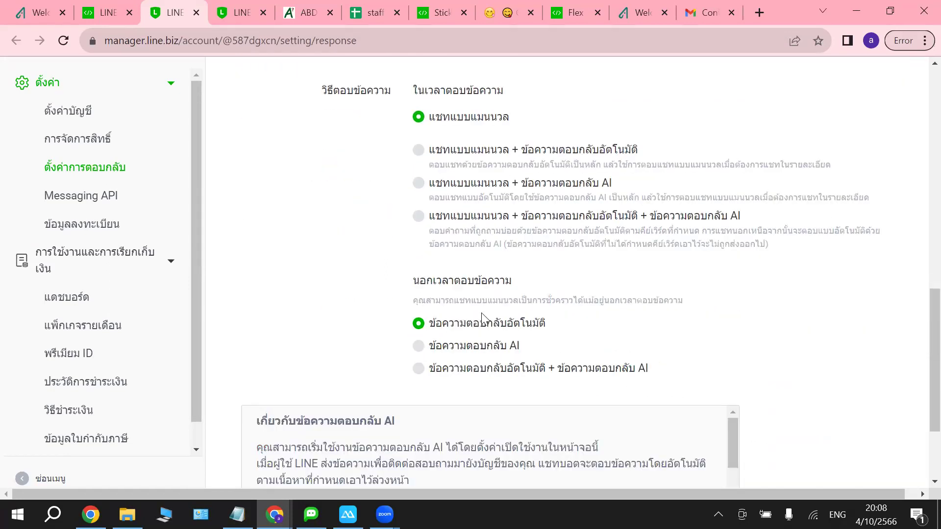
{"action": "scroll", "coordinate": [482, 312], "scroll_direction": "down", "scroll_amount": 1}
{"action": "scroll", "coordinate": [483, 309], "scroll_direction": "up", "scroll_amount": 4}
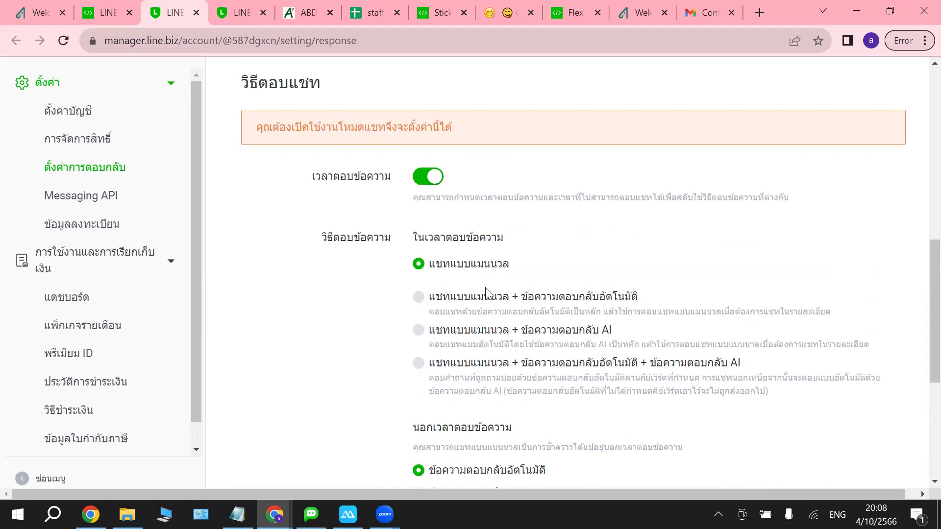
{"action": "scroll", "coordinate": [487, 294], "scroll_direction": "up", "scroll_amount": 4}
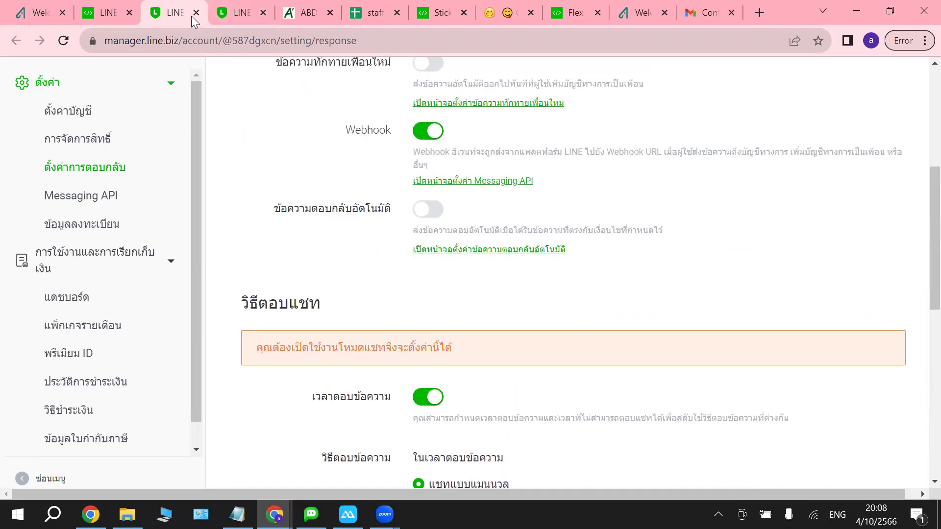
Close the Manager tab, update the Webhook URL, and verify it succeeds.
{"action": "left_click", "coordinate": [196, 12]}
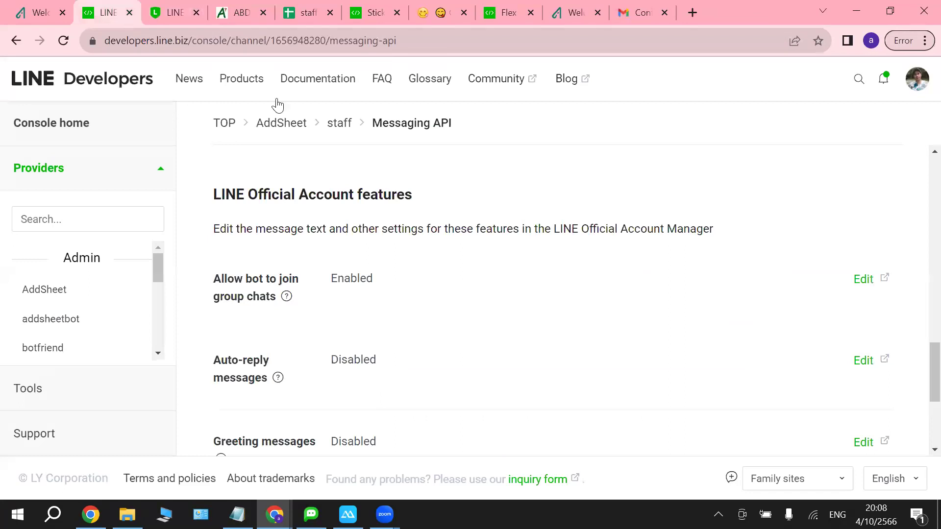
{"action": "scroll", "coordinate": [441, 221], "scroll_direction": "up", "scroll_amount": 10}
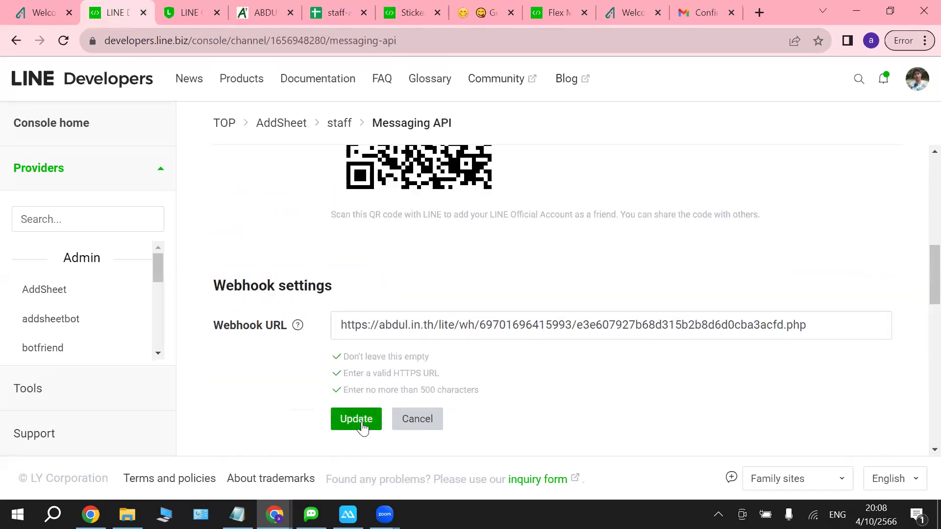
{"action": "left_click", "coordinate": [362, 422]}
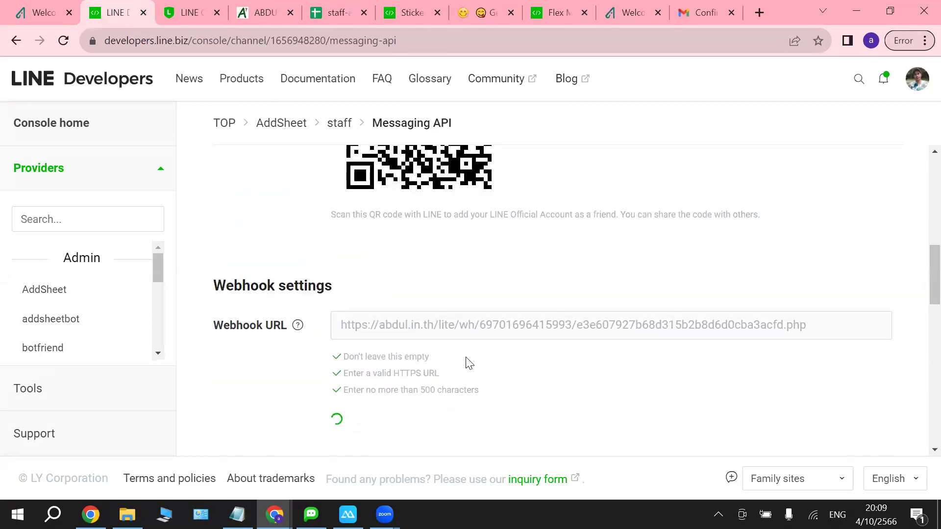
{"action": "left_click", "coordinate": [370, 362]}
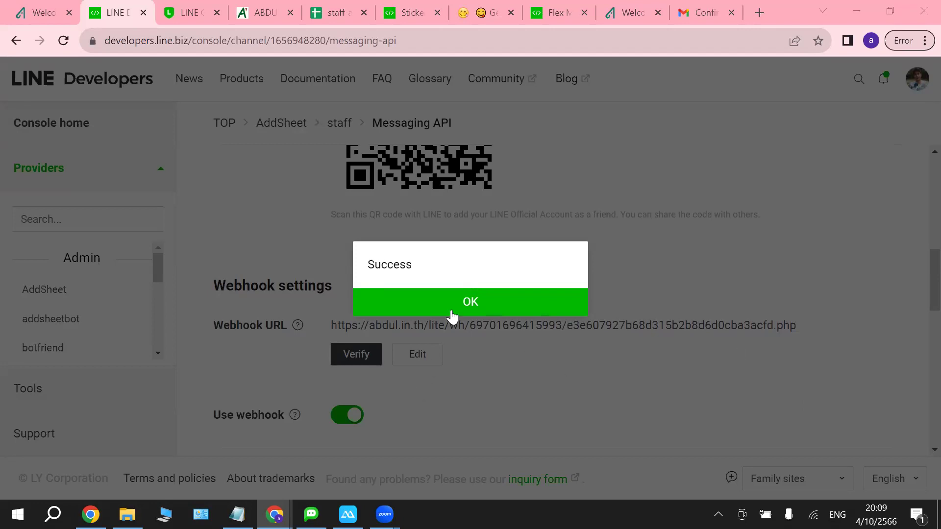
{"action": "left_click", "coordinate": [466, 303]}
{"action": "left_click", "coordinate": [346, 416]}
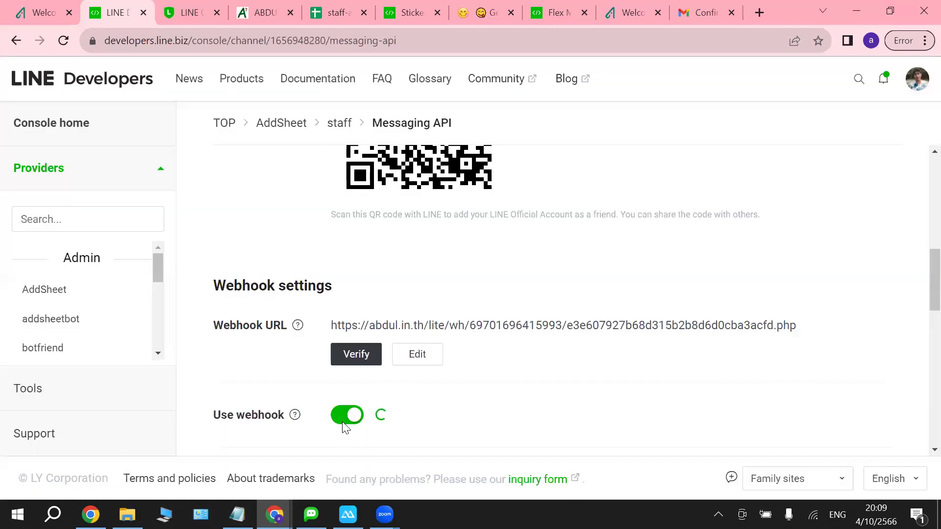
Verify the abdul.in.th webhook URL twice more, closing each Success message.
{"action": "left_click", "coordinate": [358, 354]}
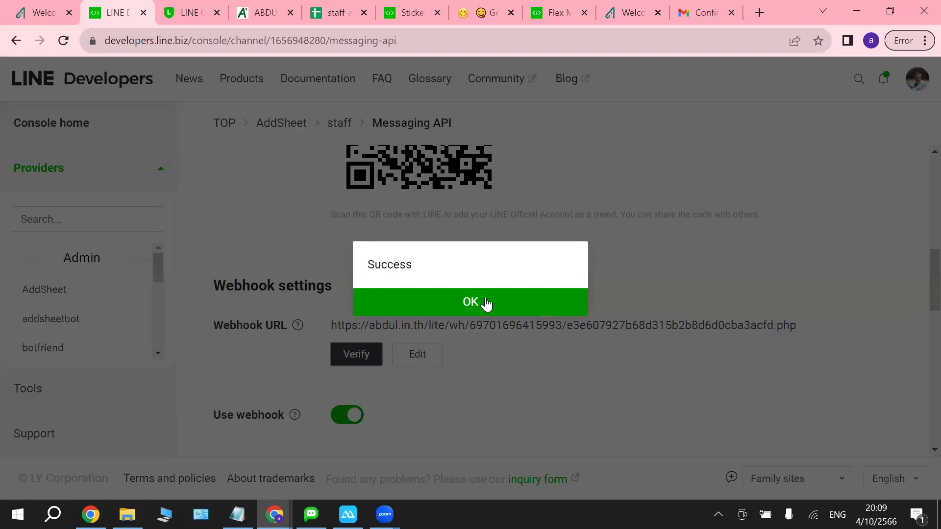
{"action": "left_click", "coordinate": [486, 300]}
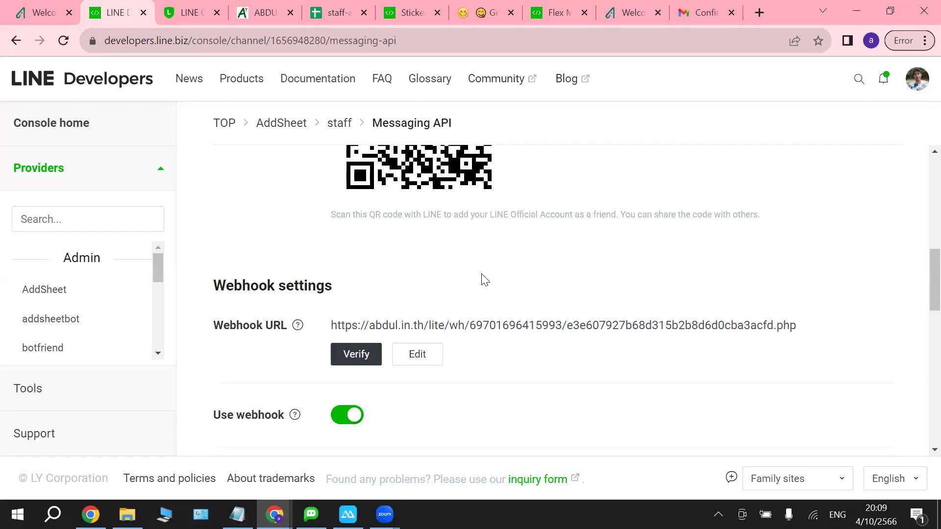
{"action": "scroll", "coordinate": [464, 328], "scroll_direction": "down", "scroll_amount": 2}
{"action": "scroll", "coordinate": [462, 325], "scroll_direction": "up", "scroll_amount": 2}
{"action": "scroll", "coordinate": [471, 291], "scroll_direction": "down", "scroll_amount": 1}
{"action": "scroll", "coordinate": [468, 274], "scroll_direction": "up", "scroll_amount": 1}
{"action": "scroll", "coordinate": [463, 269], "scroll_direction": "down", "scroll_amount": 1}
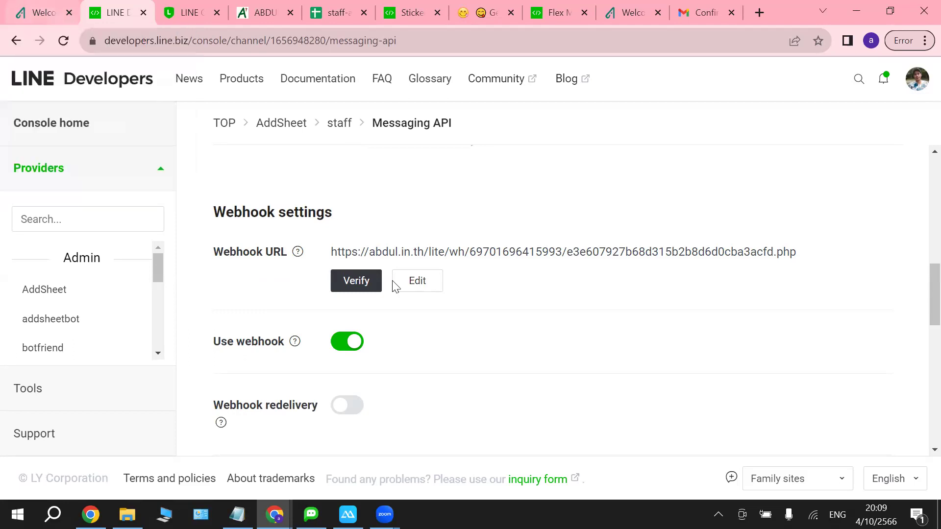
{"action": "left_click", "coordinate": [356, 281]}
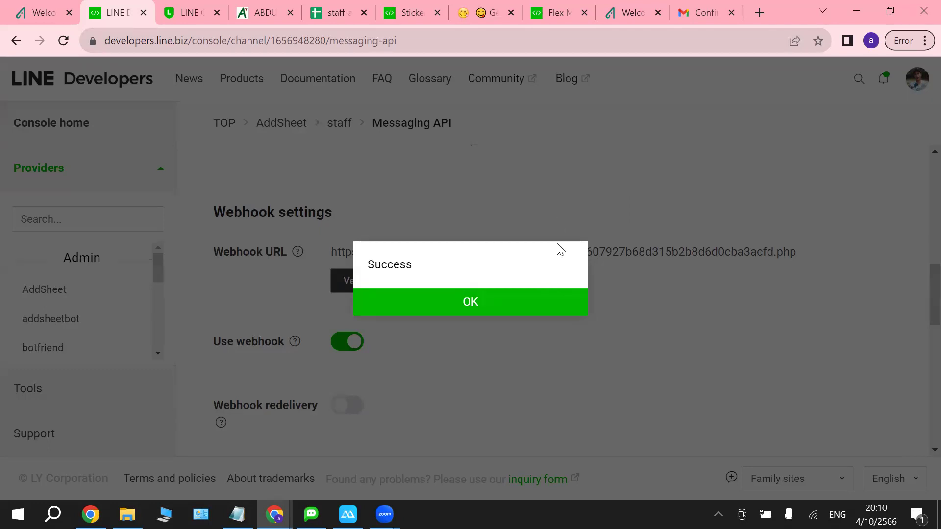
{"action": "left_click", "coordinate": [495, 312]}
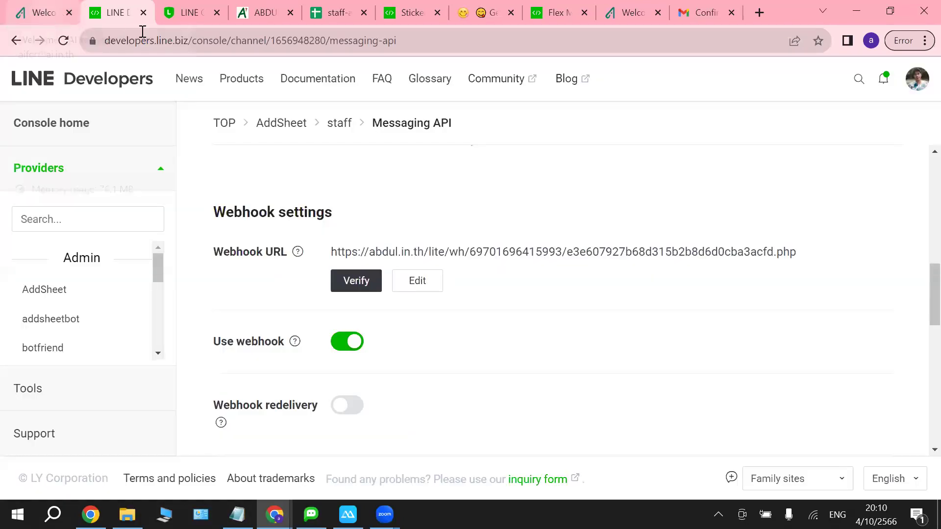
Retrain the Simple and Flexible knowledge sheets in AI for Thai's chatbot settings.
{"action": "left_click", "coordinate": [44, 11]}
{"action": "left_click", "coordinate": [458, 306]}
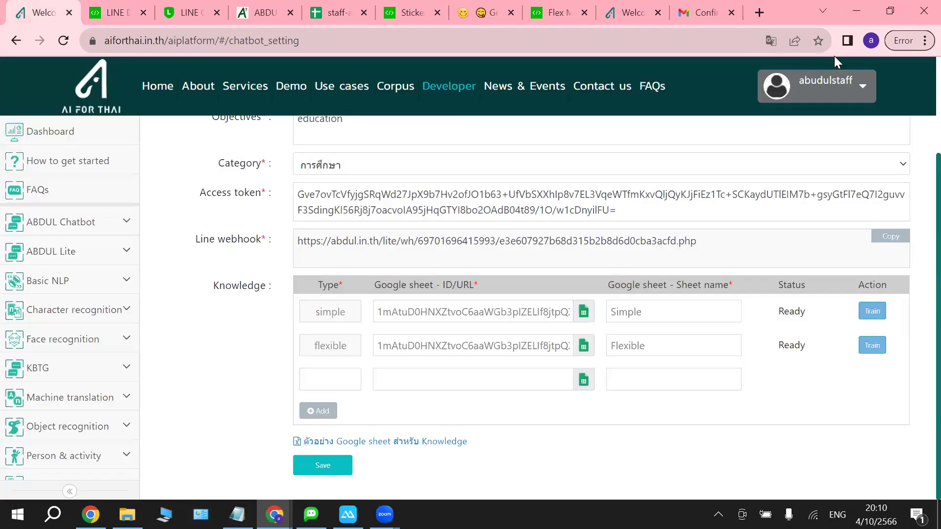
{"action": "left_click", "coordinate": [871, 314]}
{"action": "left_click", "coordinate": [871, 346]}
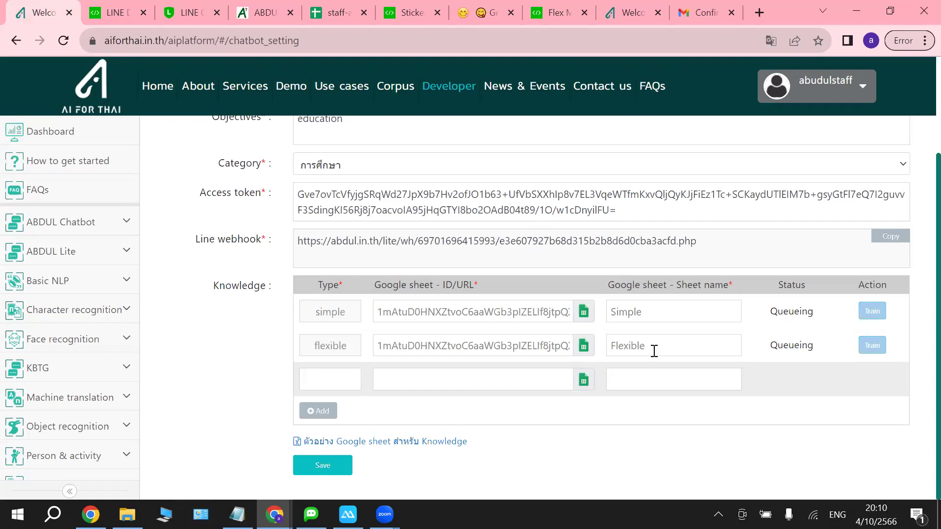
Open the staff-abdul-lite spreadsheet linked in the simple knowledge row.
{"action": "left_click", "coordinate": [567, 314]}
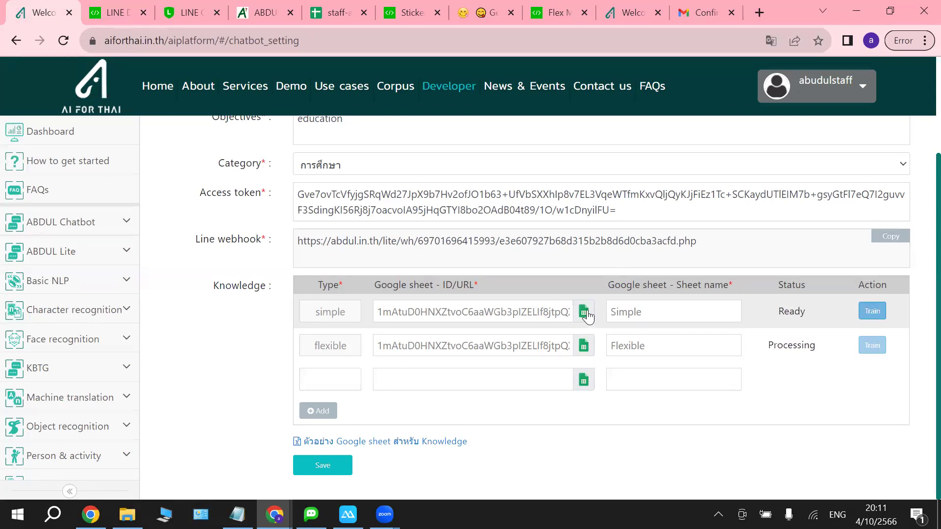
{"action": "left_click", "coordinate": [547, 313]}
{"action": "left_click", "coordinate": [364, 12]}
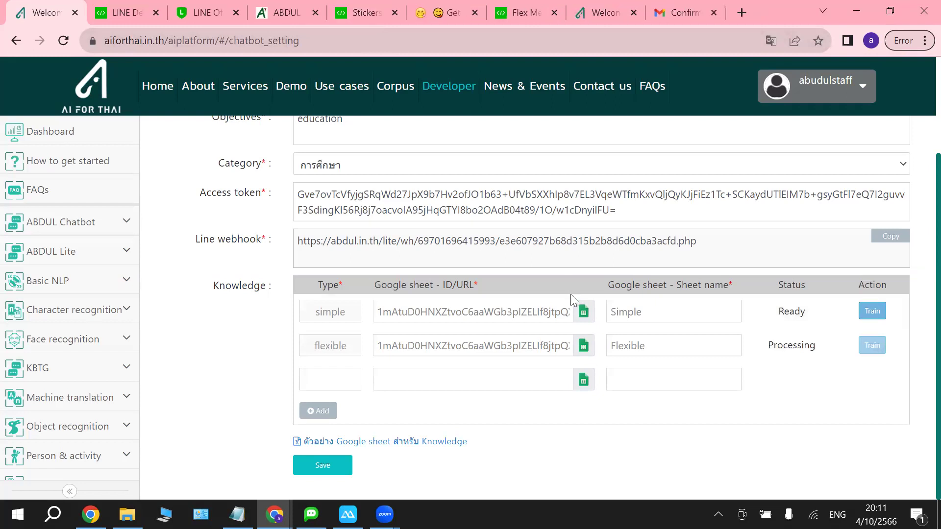
{"action": "left_click", "coordinate": [584, 311]}
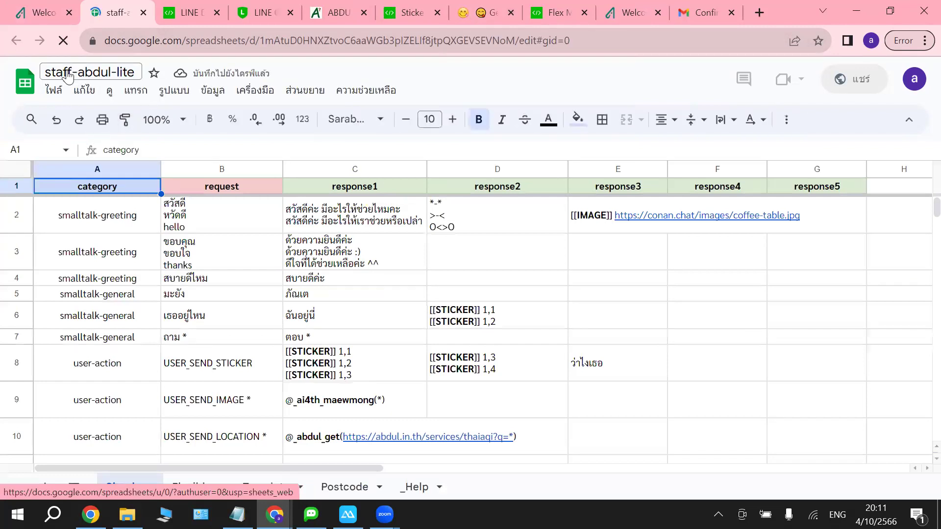
{"action": "left_click", "coordinate": [838, 82]}
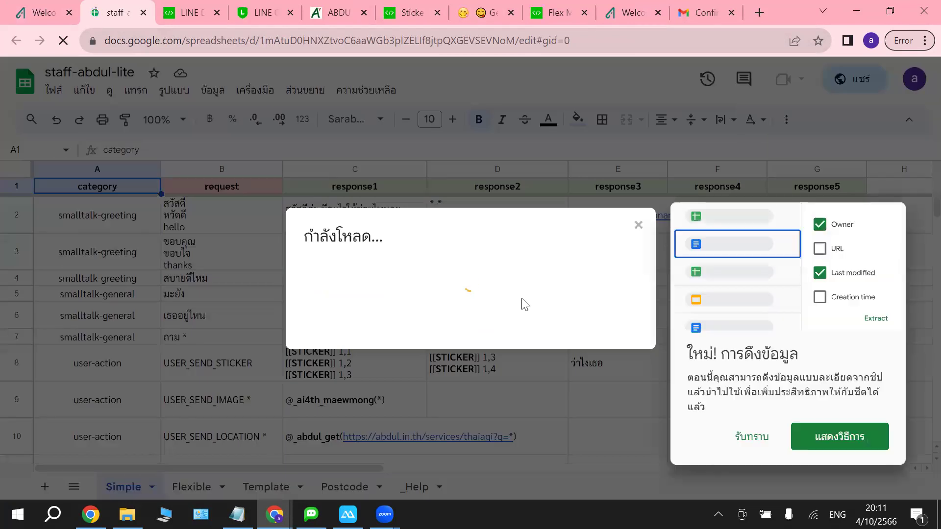
{"action": "left_click", "coordinate": [753, 438]}
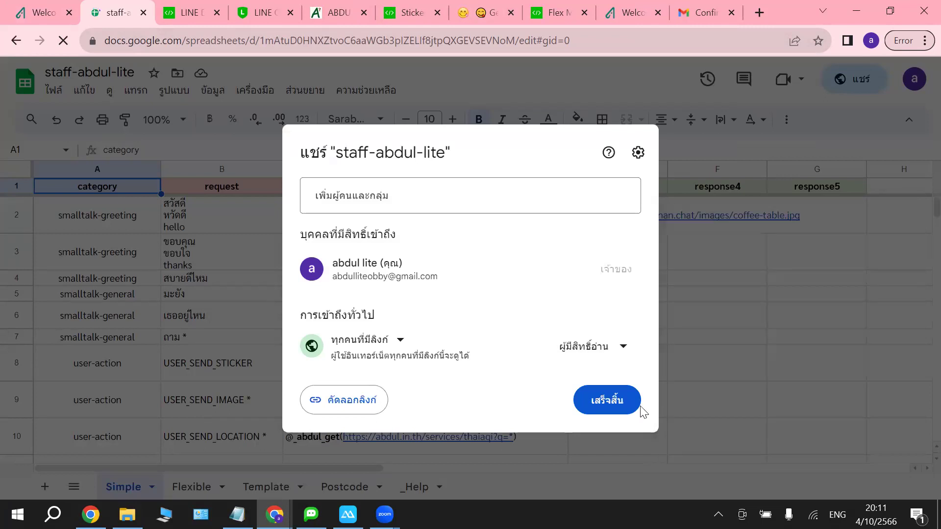
{"action": "left_click", "coordinate": [392, 340]}
{"action": "left_click", "coordinate": [390, 409]}
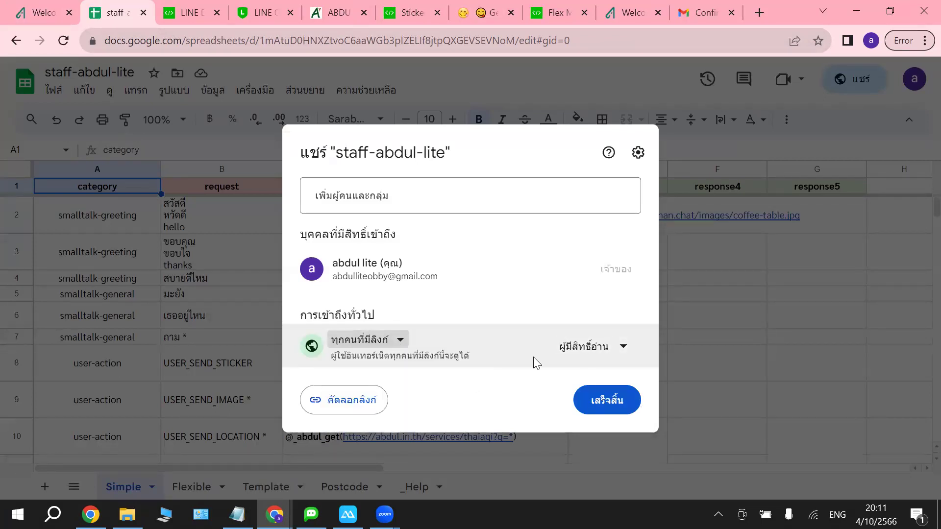
{"action": "left_click", "coordinate": [603, 402]}
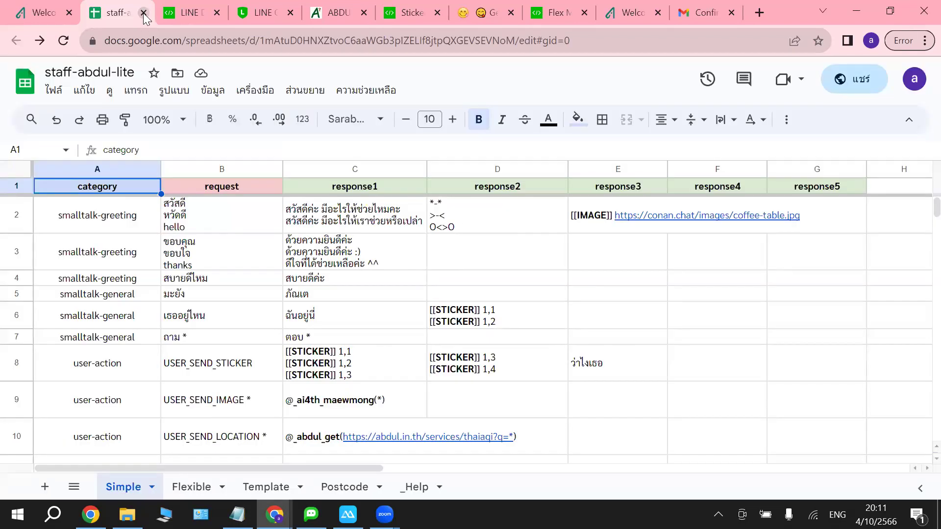
{"action": "key", "text": "ctrl+w"}
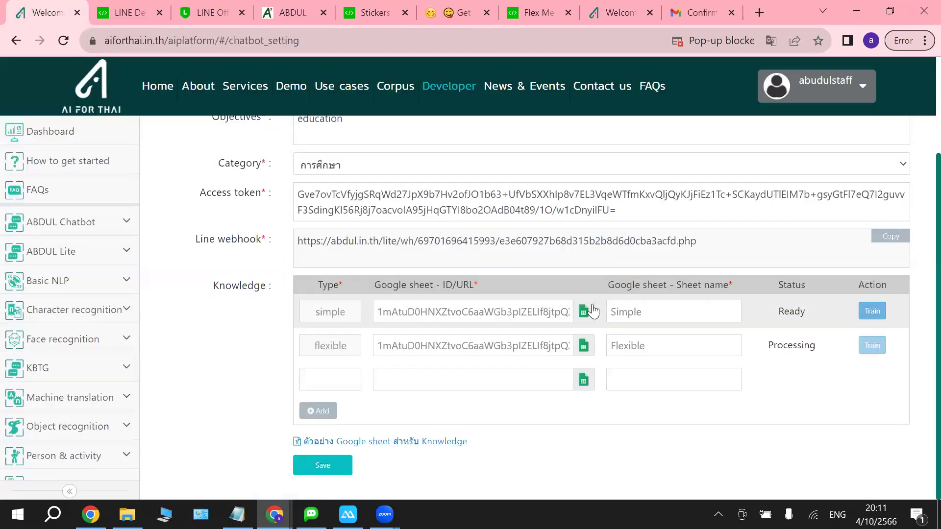
{"action": "left_click", "coordinate": [584, 312]}
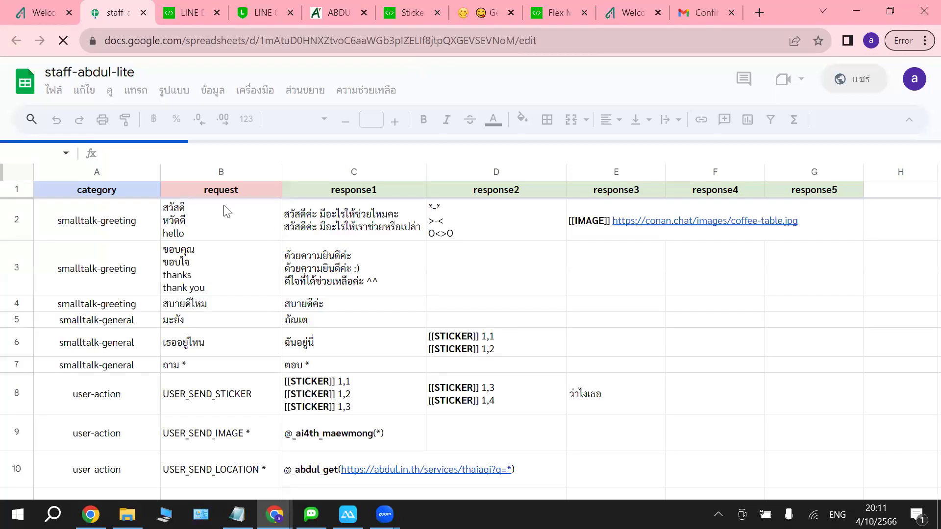
{"action": "left_click", "coordinate": [55, 92]}
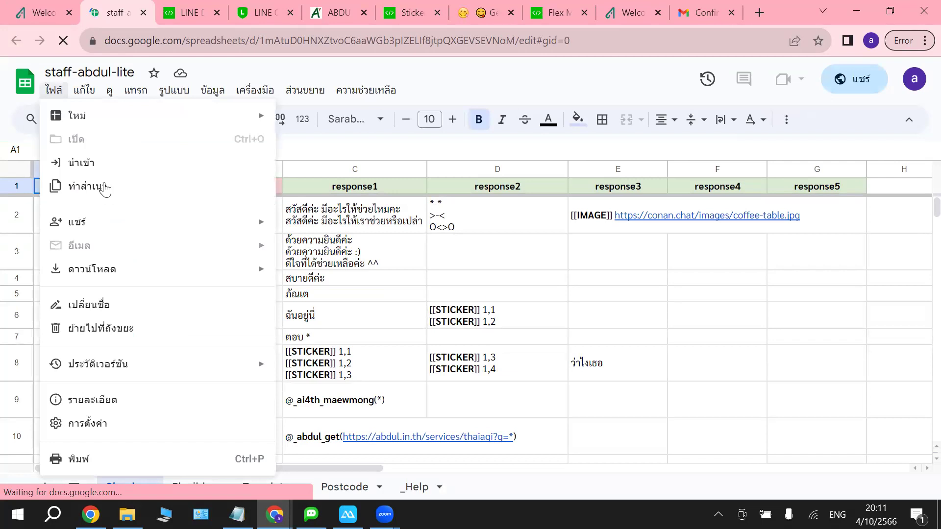
{"action": "left_click", "coordinate": [619, 268]}
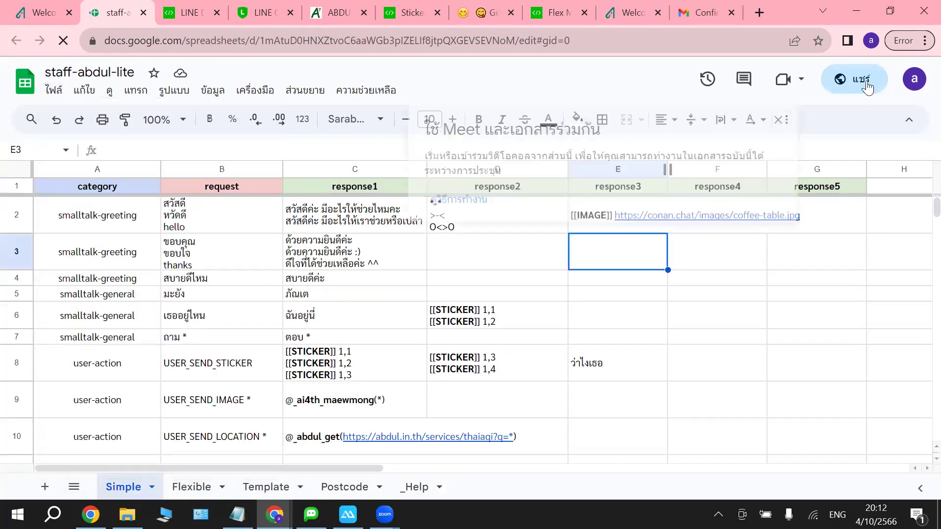
{"action": "left_click", "coordinate": [860, 84]}
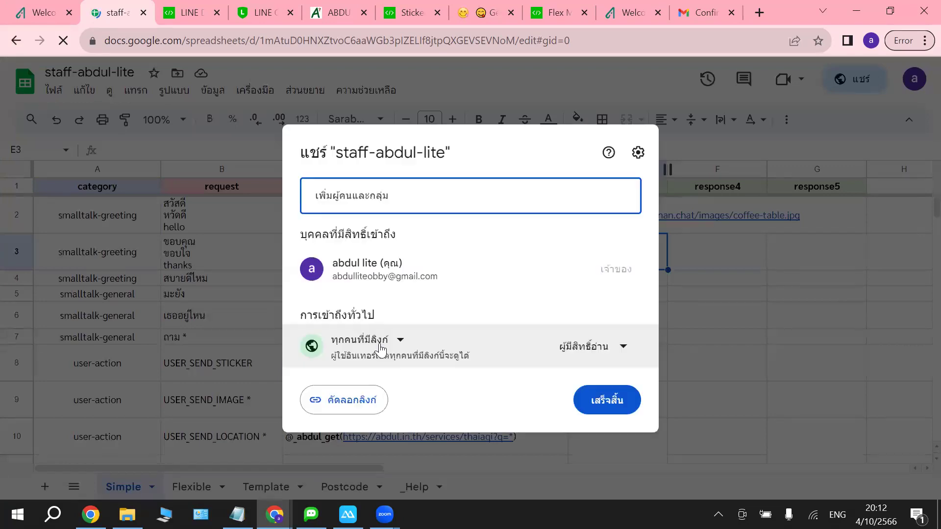
{"action": "left_click", "coordinate": [593, 404]}
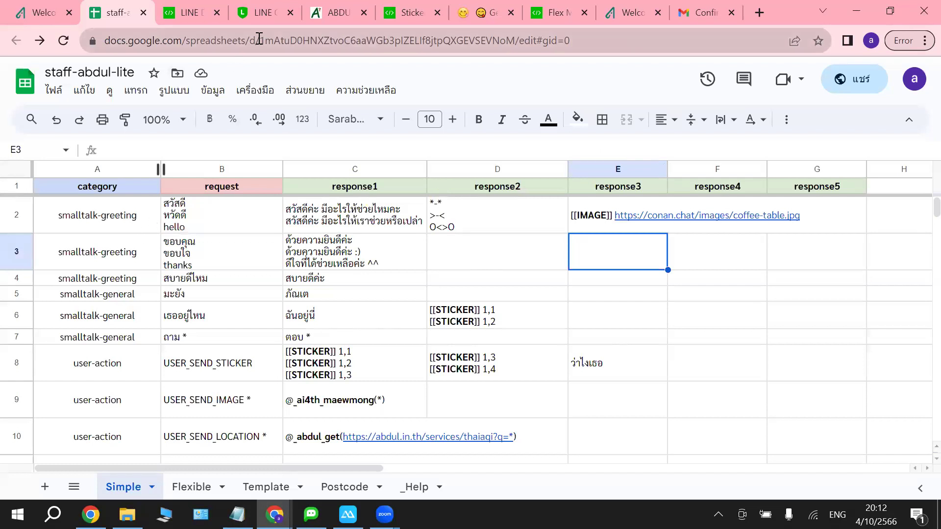
Compare the spreadsheet ID in the Google Sheets URL with the simple row's sheet ID.
{"action": "left_click_drag", "start_coordinate": [261, 38], "coordinate": [514, 41]}
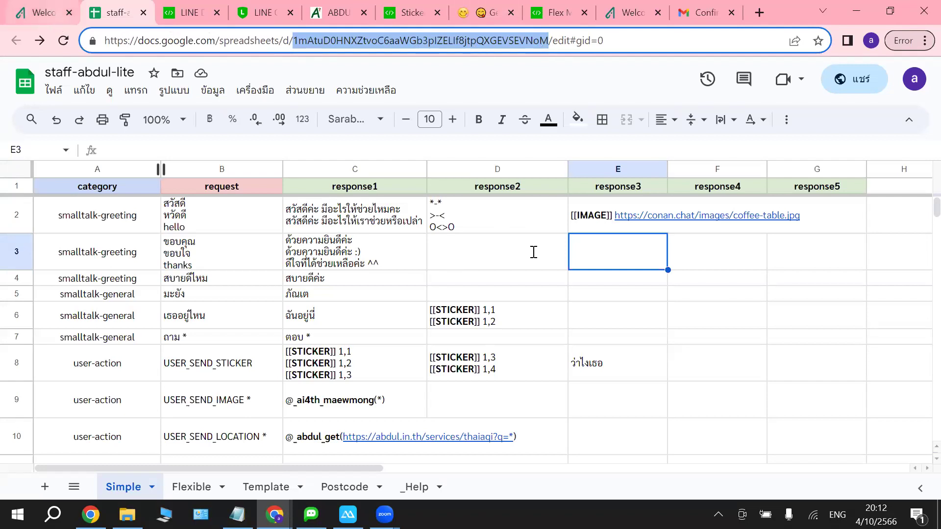
{"action": "key", "text": "ctrl+shift+Tab"}
{"action": "left_click_drag", "start_coordinate": [378, 311], "coordinate": [427, 312]}
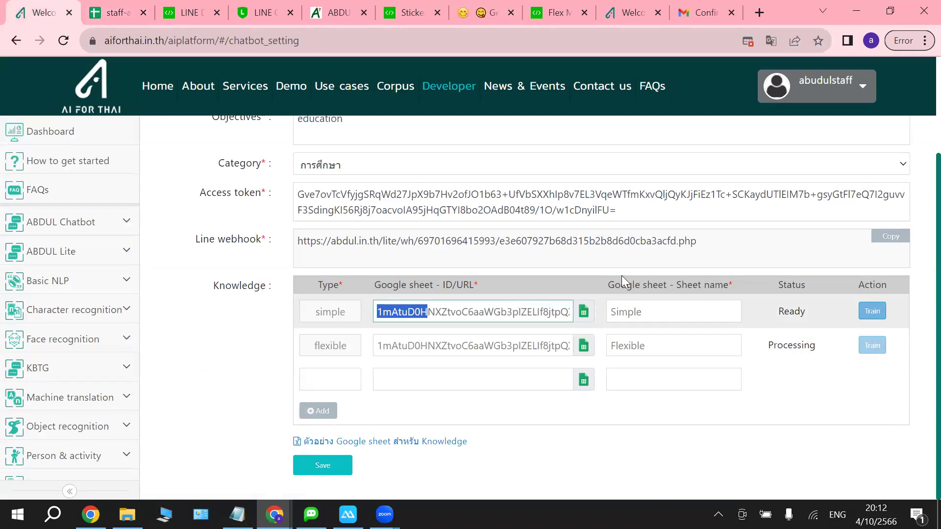
Check the Simple sheet name against the spreadsheet, then retrain the simple knowledge row.
{"action": "left_click", "coordinate": [649, 310]}
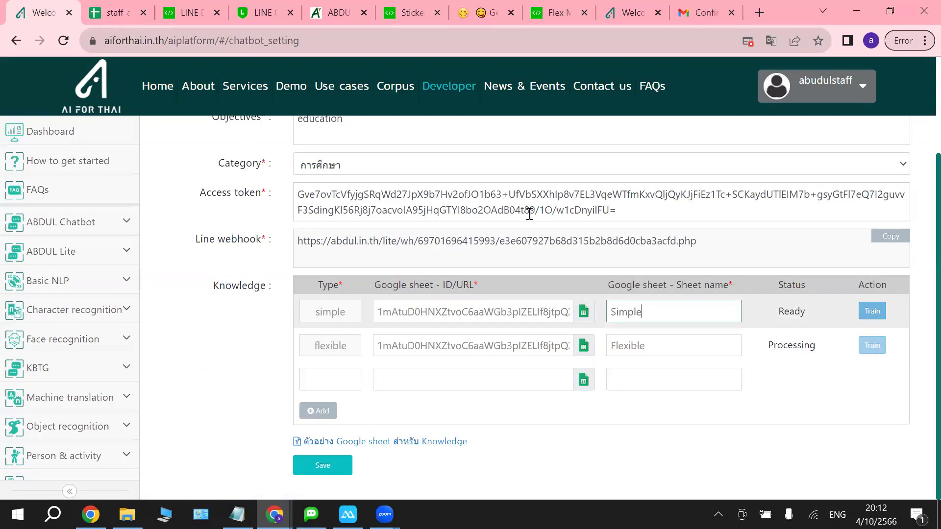
{"action": "key", "text": "ctrl+Tab"}
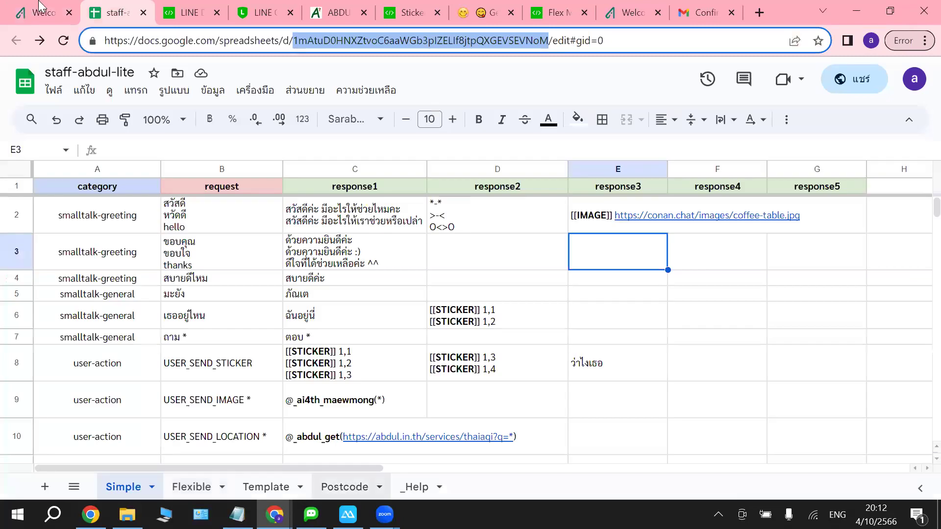
{"action": "key", "text": "ctrl+shift+Tab"}
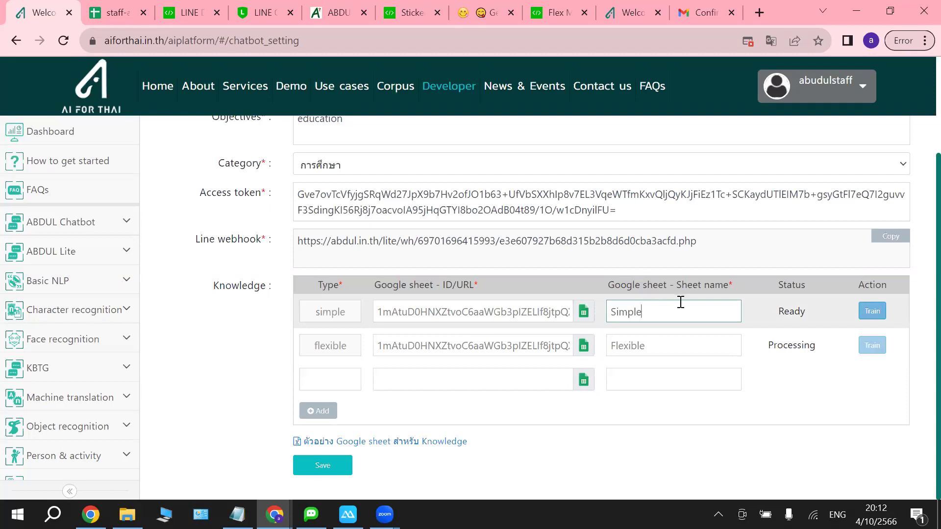
{"action": "left_click", "coordinate": [871, 311]}
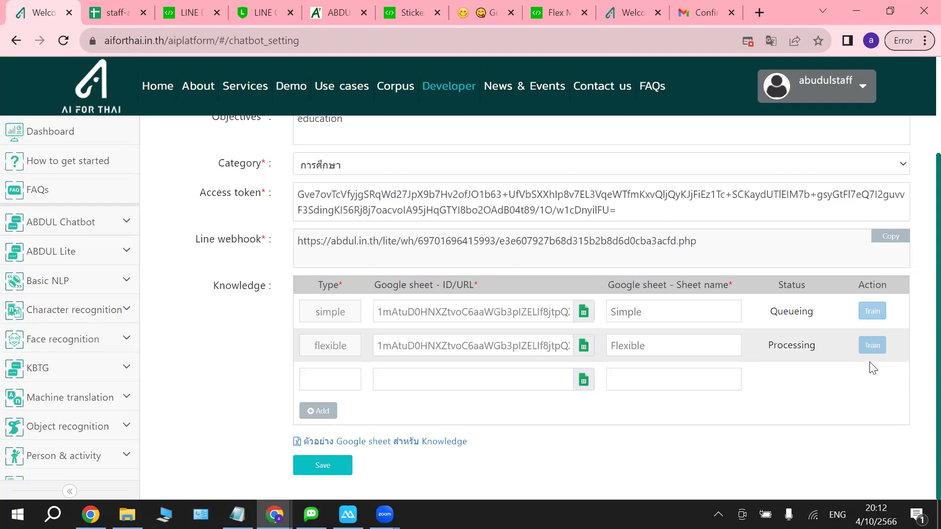
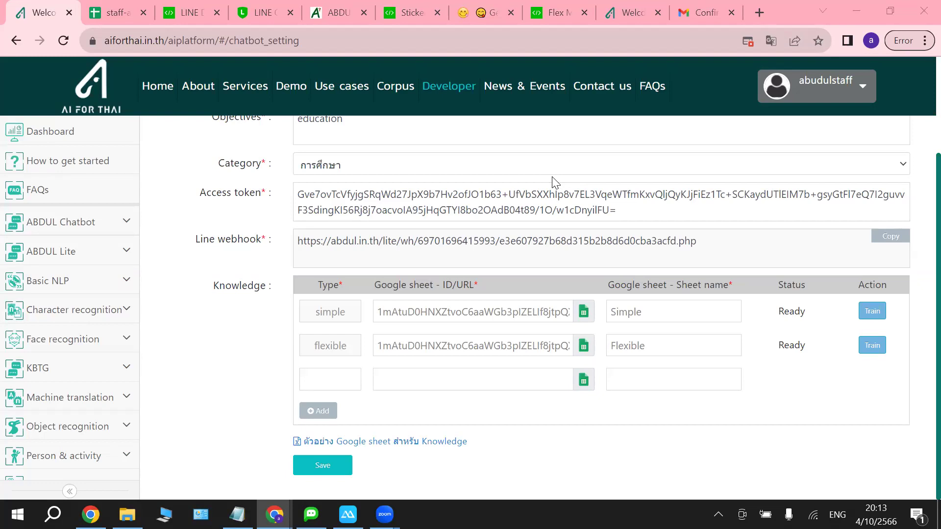
Adjust the volume, then retrain the simple and flexible knowledge rows of ABDUL Lite.
{"action": "key", "text": "XF86AudioRaiseVolume"}
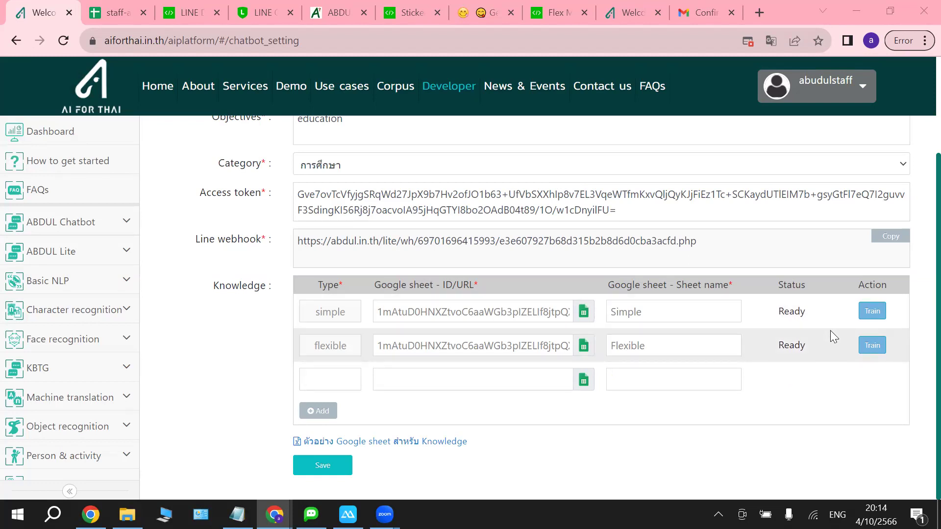
{"action": "key", "text": "XF86AudioLowerVolume"}
{"action": "key", "text": "XF86AudioLowerVolume"}
{"action": "key", "text": "XF86AudioLowerVolume"}
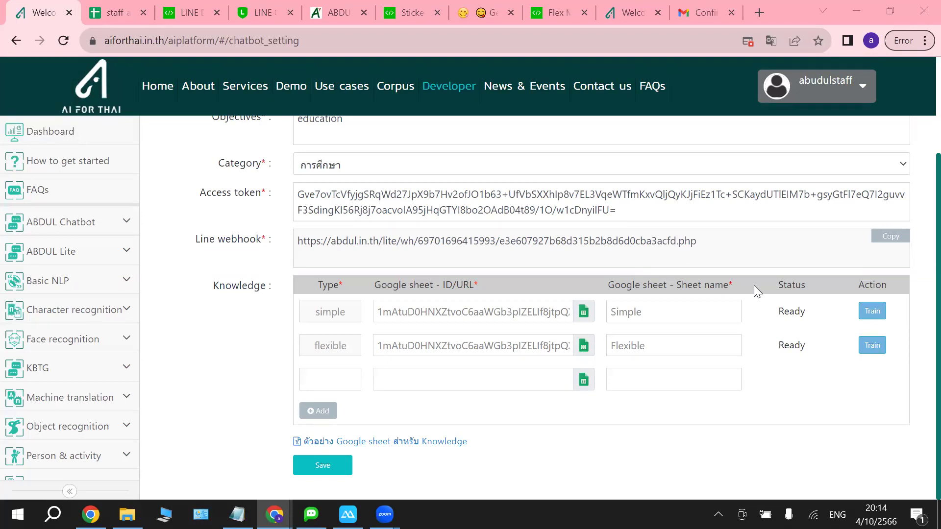
{"action": "left_click", "coordinate": [861, 312]}
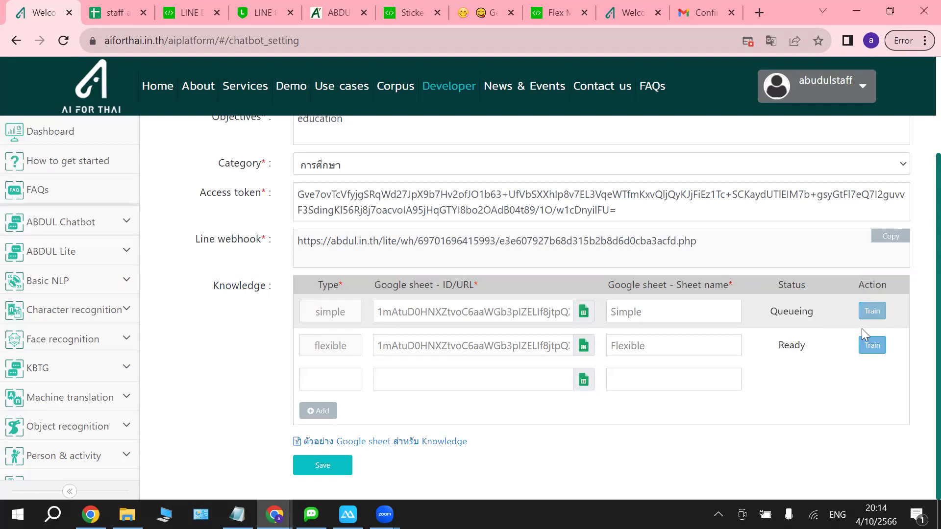
{"action": "left_click", "coordinate": [870, 345]}
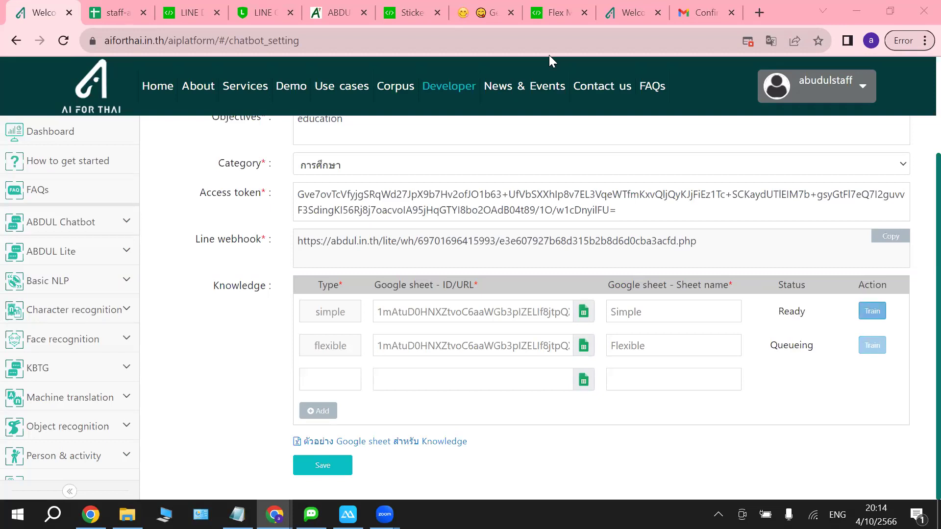
{"action": "mouse_move", "coordinate": [385, 514]}
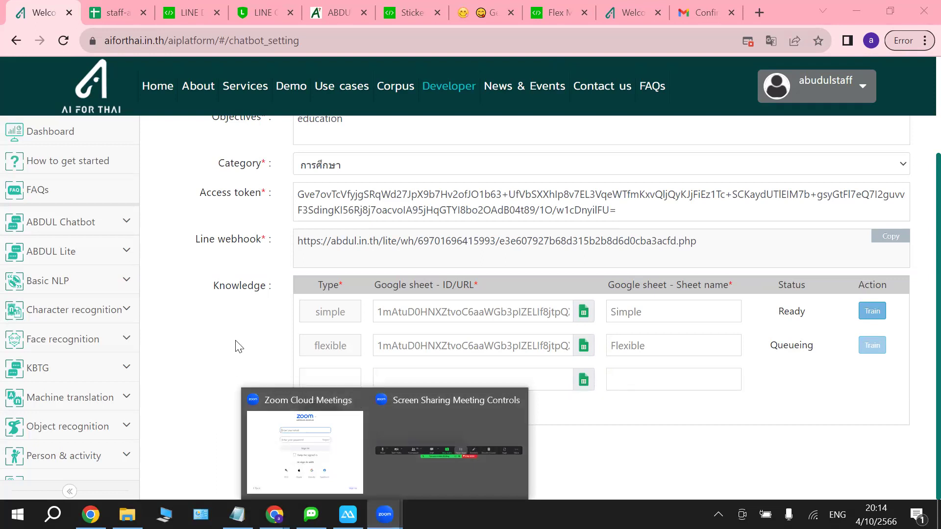
{"action": "left_click", "coordinate": [370, 490]}
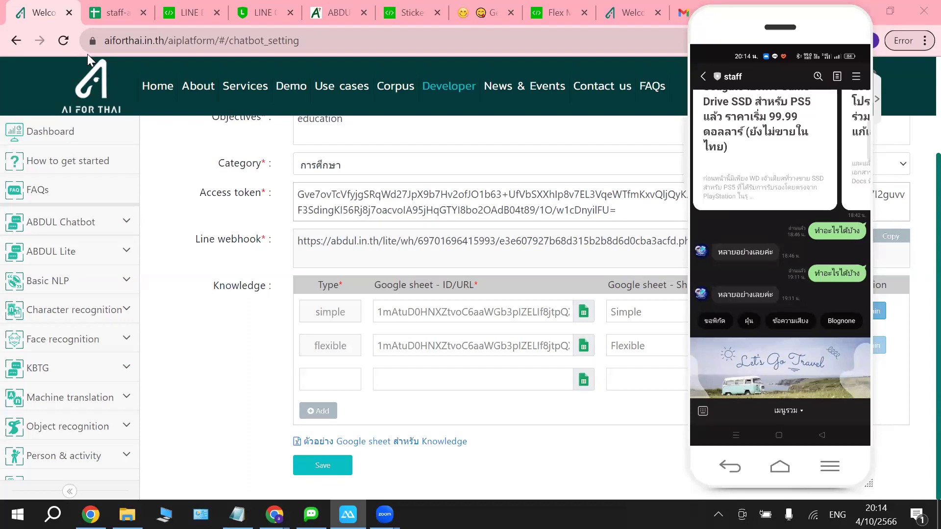
{"action": "key", "text": "ctrl+Tab"}
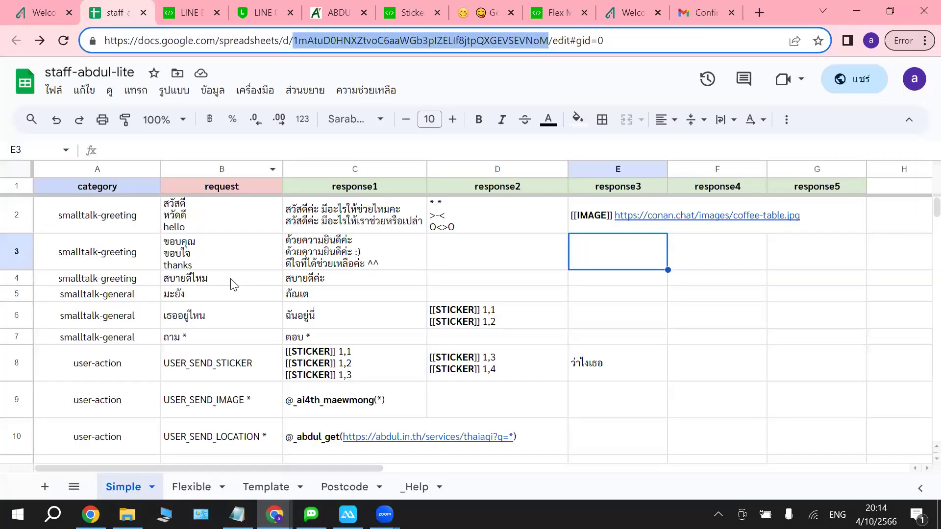
{"action": "scroll", "coordinate": [378, 203], "scroll_direction": "down", "scroll_amount": 1}
{"action": "scroll", "coordinate": [378, 201], "scroll_direction": "up", "scroll_amount": 1}
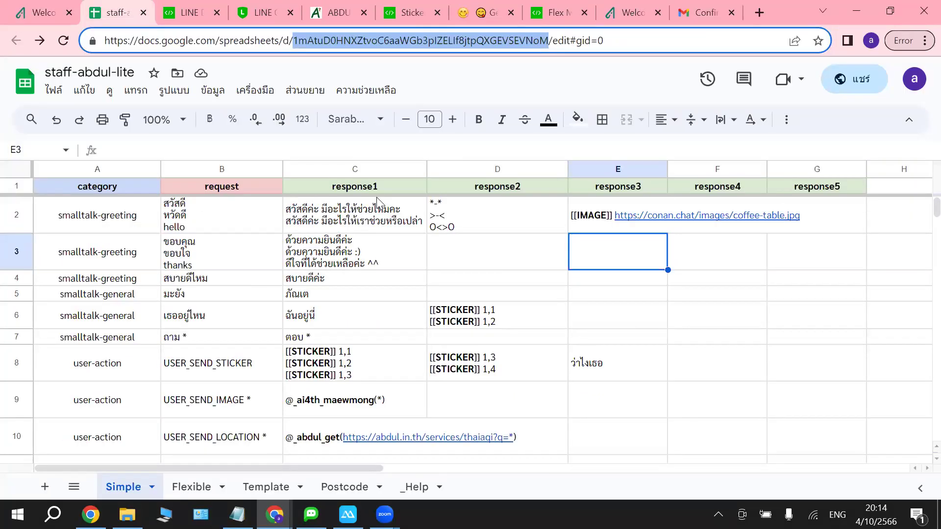
{"action": "key", "text": "alt+Tab"}
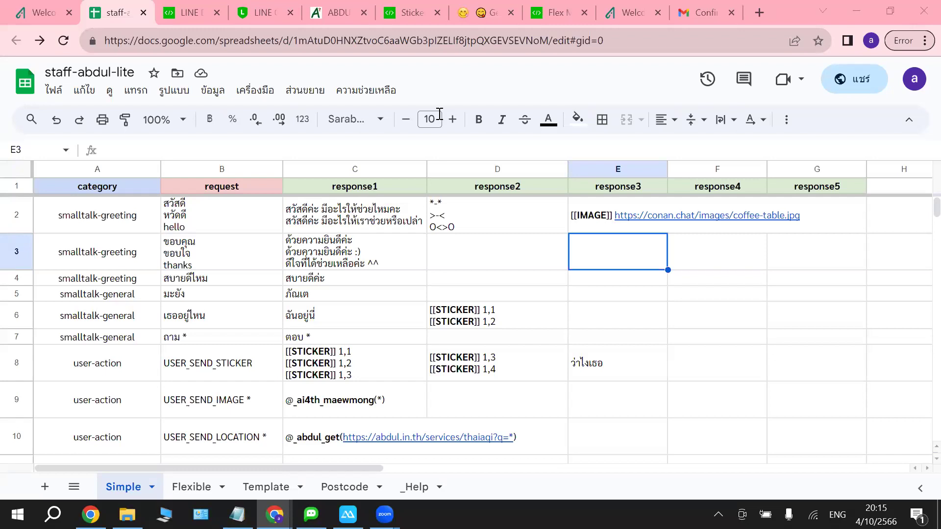
{"action": "key", "text": "ctrl+shift+Tab"}
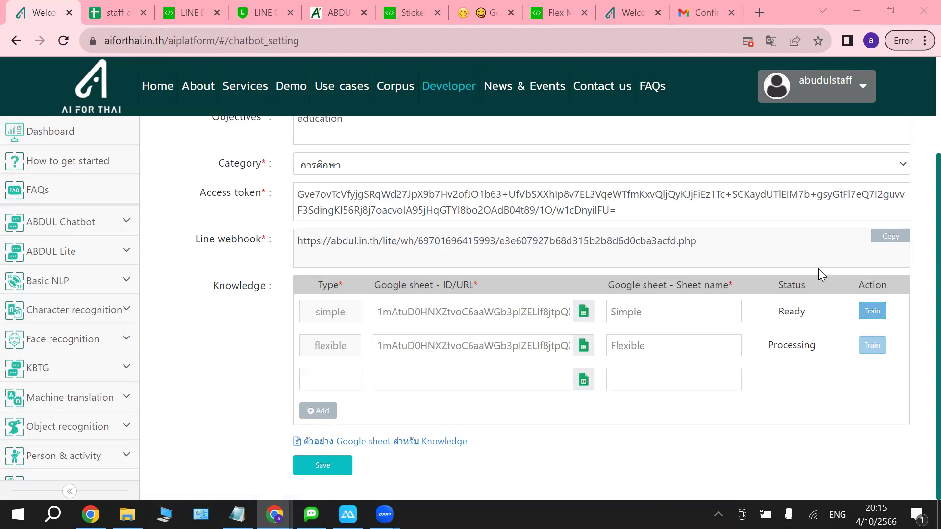
Leave the flexible sheet processing and switch to the staff-abdul-lite spreadsheet tab.
{"action": "key", "text": "XF86AudioRaiseVolume"}
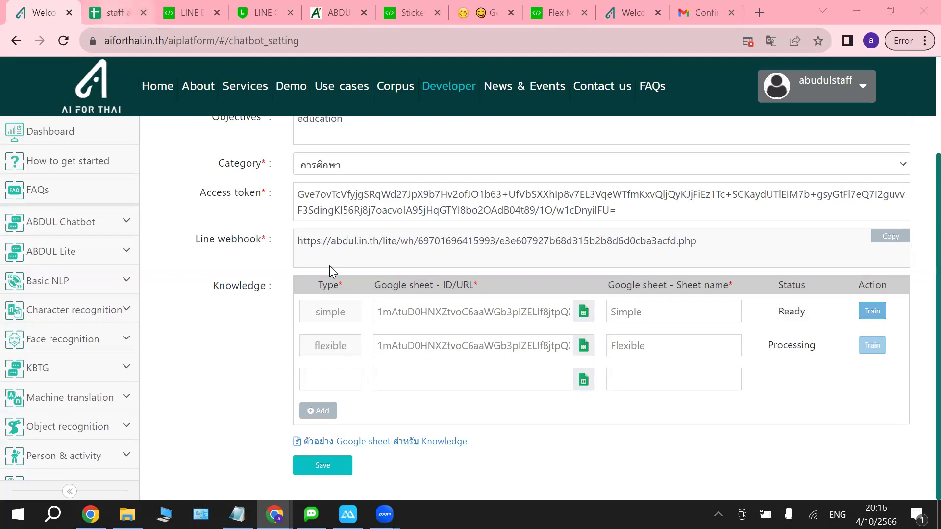
{"action": "left_click", "coordinate": [114, 11]}
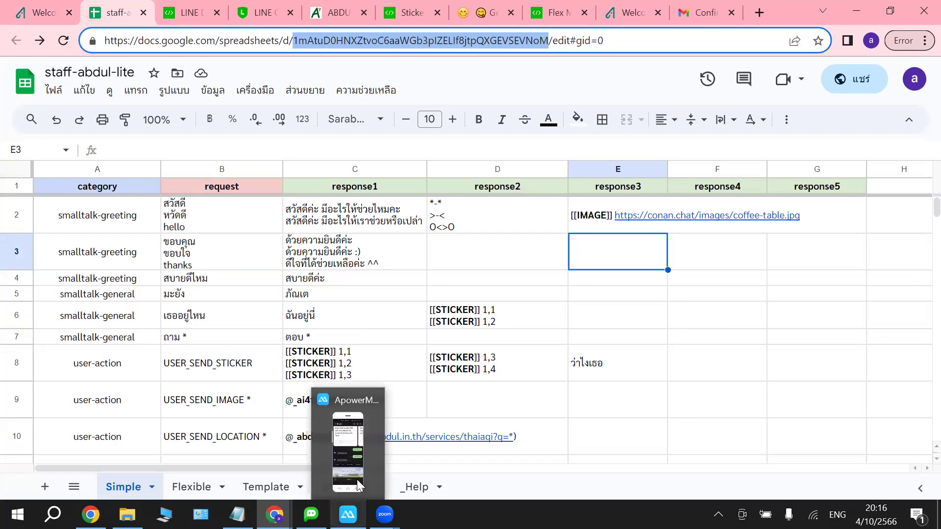
Check the greeting keywords in B2, then send สวัสดี to the staff bot in LINE.
{"action": "left_click", "coordinate": [348, 514]}
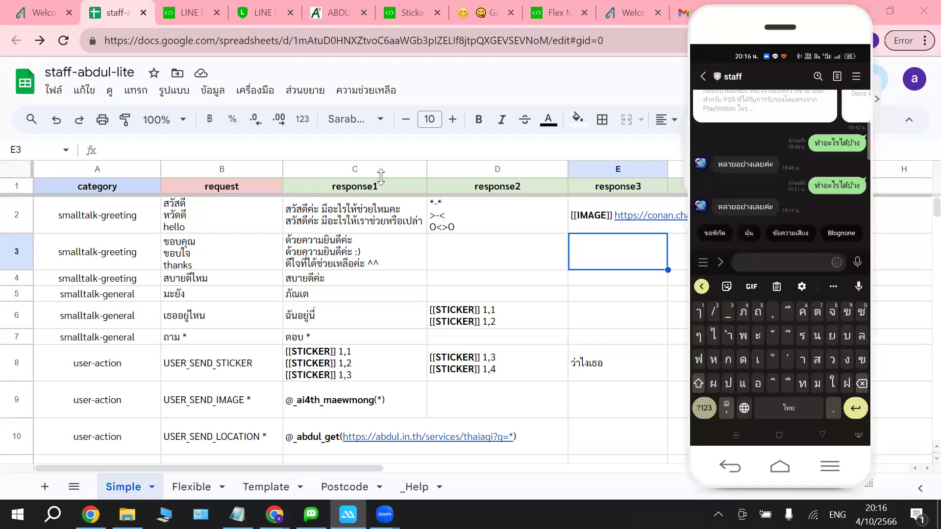
{"action": "left_click", "coordinate": [198, 228]}
{"action": "left_click", "coordinate": [348, 515]}
{"action": "type", "text": "สวัสดี"}
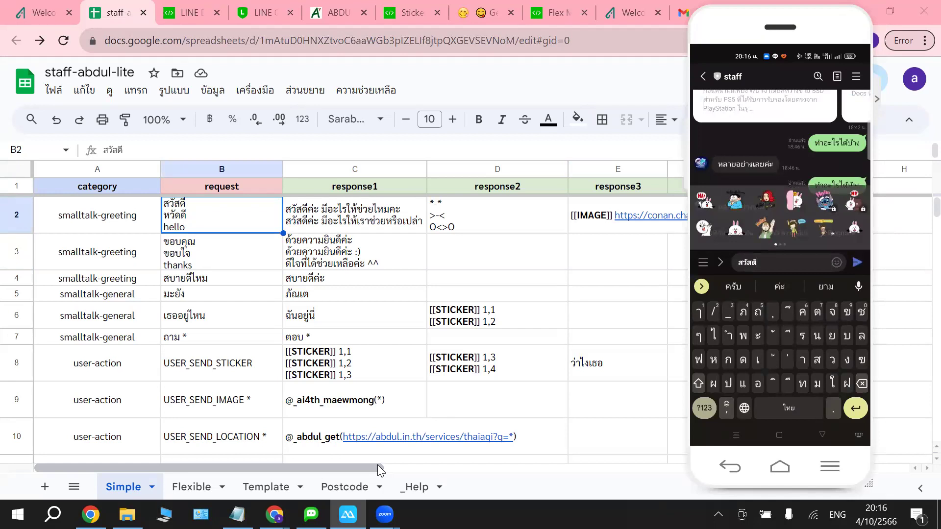
{"action": "key", "text": "Return"}
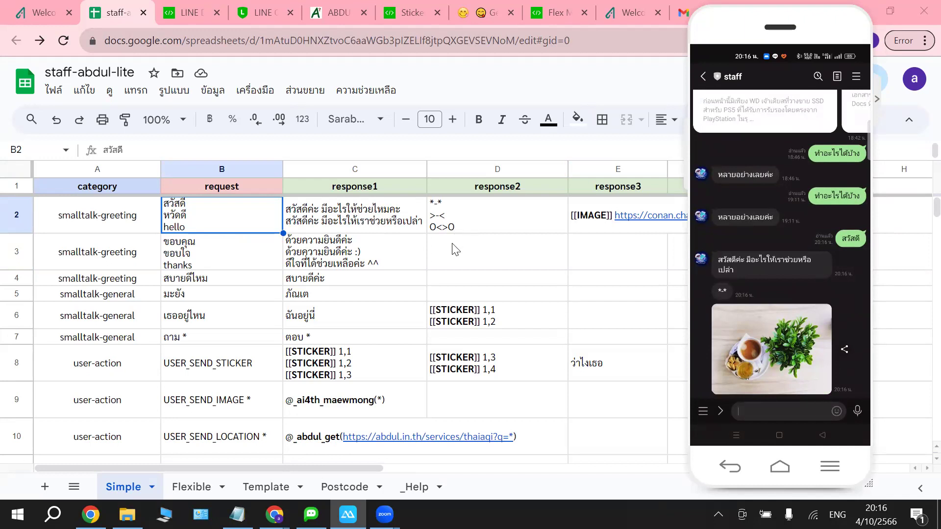
Inspect the [[IMAGE]] response in cell E2 twice, leaving its text unchanged.
{"action": "mouse_move", "coordinate": [590, 221]}
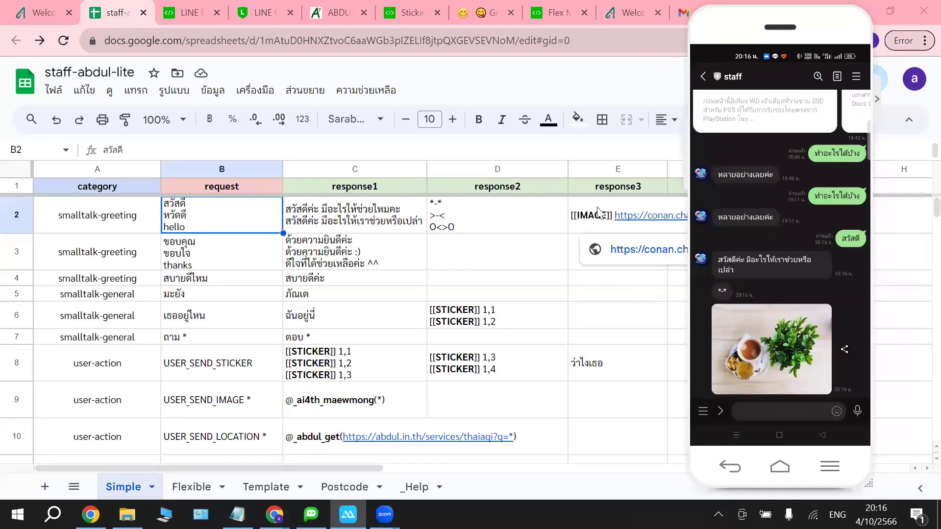
{"action": "double_click", "coordinate": [604, 209]}
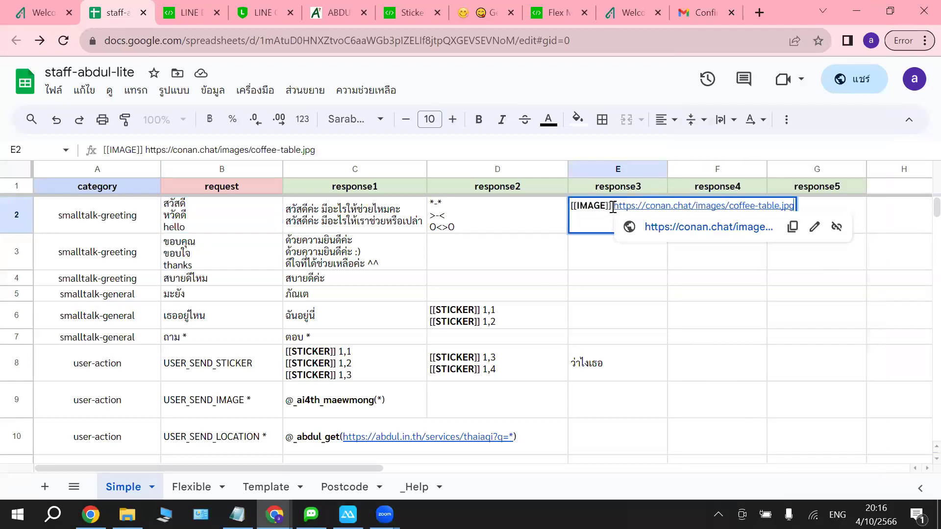
{"action": "double_click", "coordinate": [570, 206]}
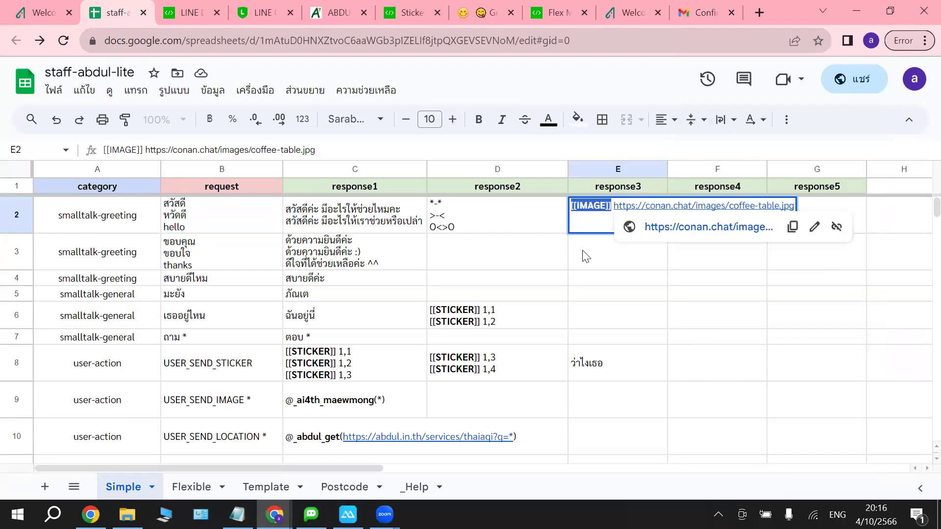
{"action": "key", "text": "Return"}
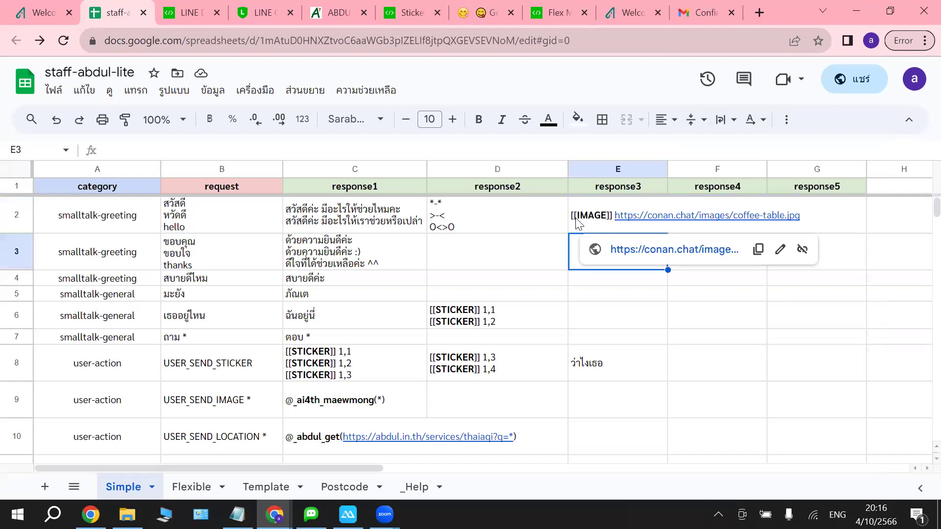
{"action": "left_click", "coordinate": [577, 222]}
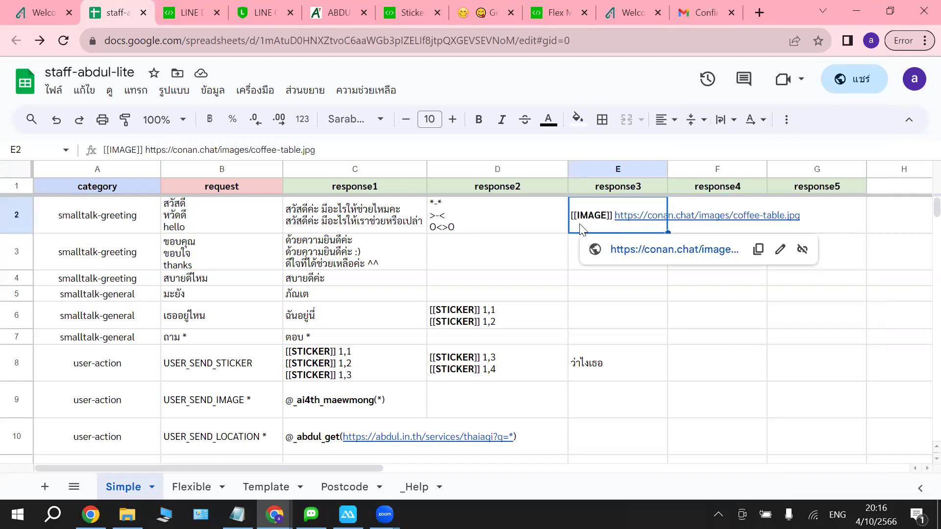
{"action": "double_click", "coordinate": [616, 205]}
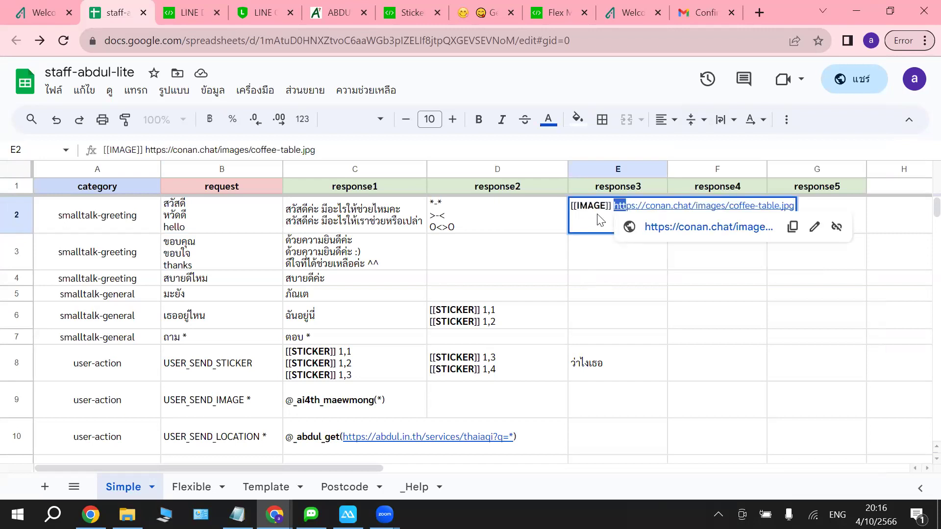
{"action": "key", "text": "Return"}
{"action": "mouse_move", "coordinate": [600, 208]}
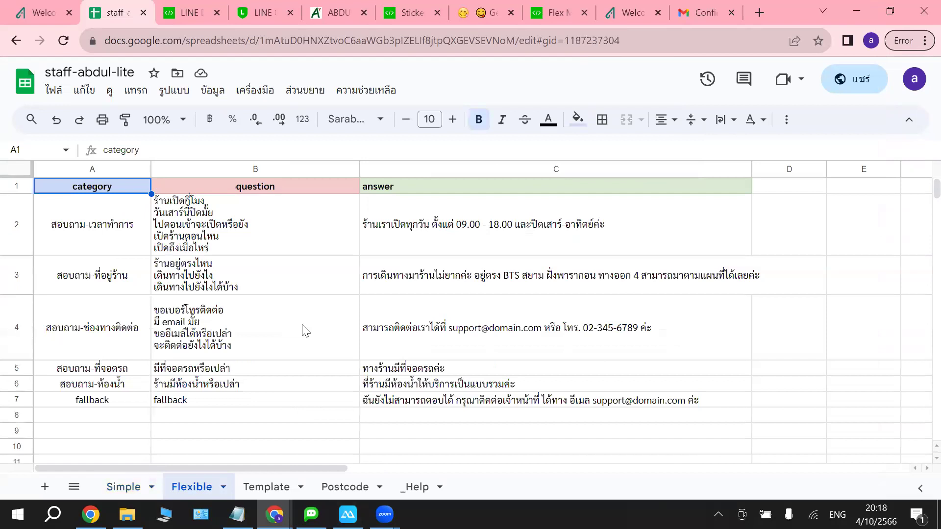
Return to the Simple sheet and briefly check the AI for Thai chatbot settings.
{"action": "left_click", "coordinate": [114, 490]}
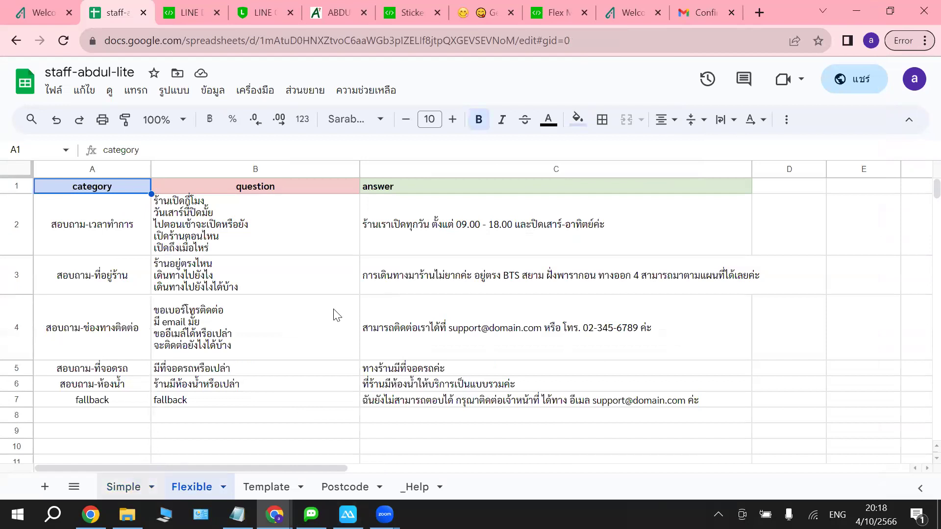
{"action": "left_click", "coordinate": [53, 17]}
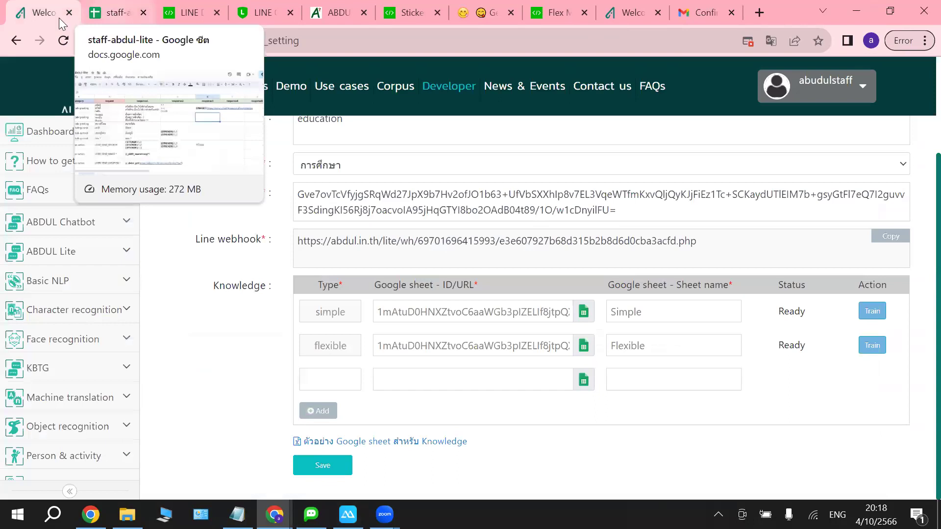
{"action": "key", "text": "ctrl+Tab"}
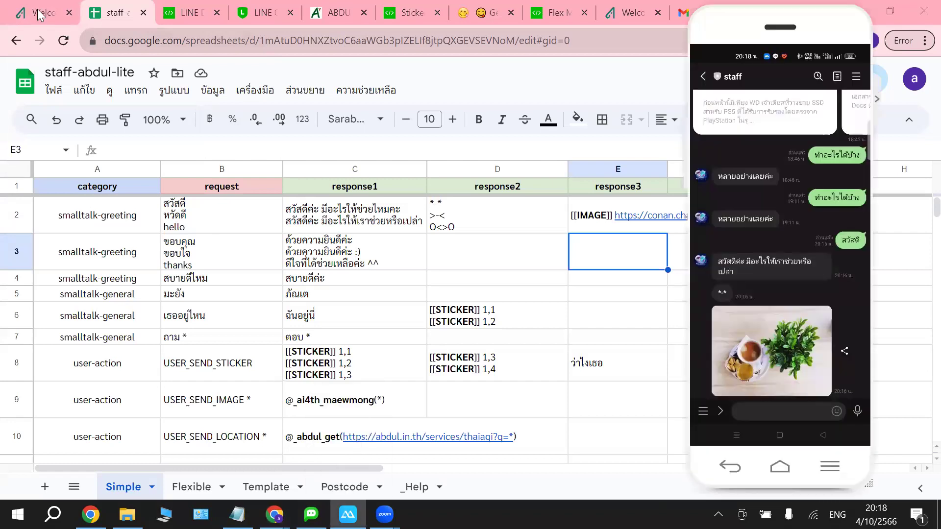
Retrain the simple knowledge sheet in AI for Thai, then go back to staff-abdul-lite.
{"action": "key", "text": "ctrl+1"}
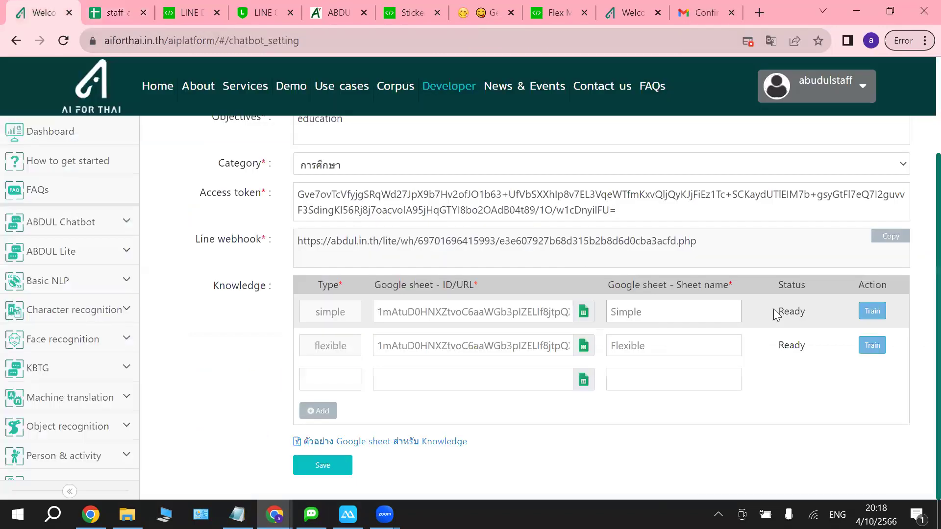
{"action": "left_click", "coordinate": [869, 312]}
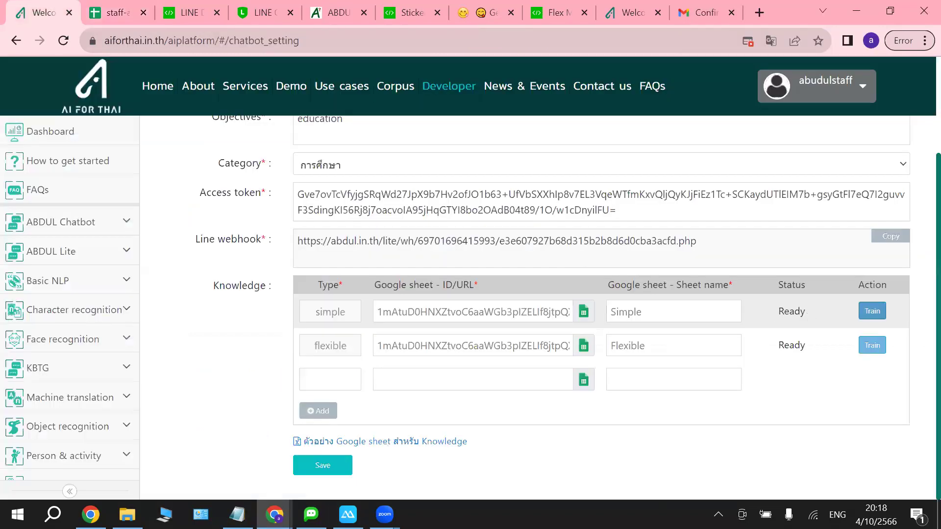
{"action": "left_click", "coordinate": [348, 515]}
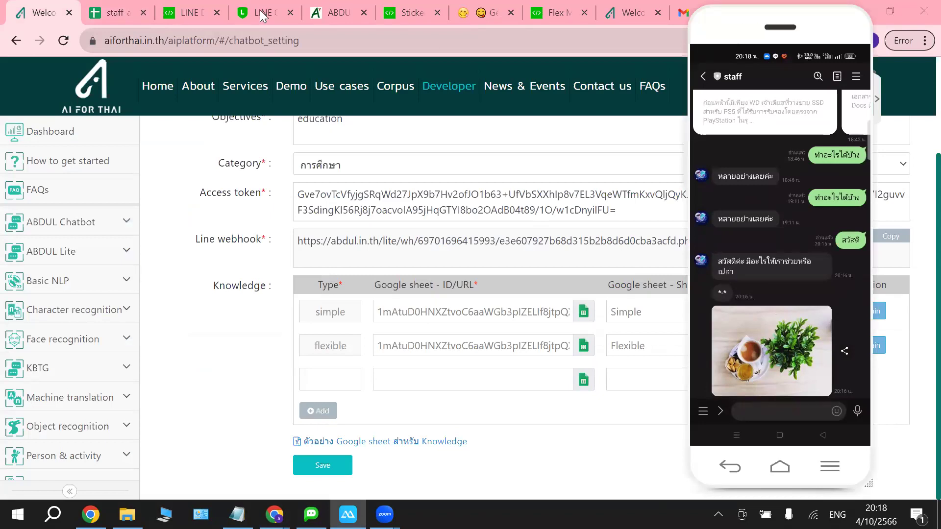
{"action": "left_click", "coordinate": [112, 12]}
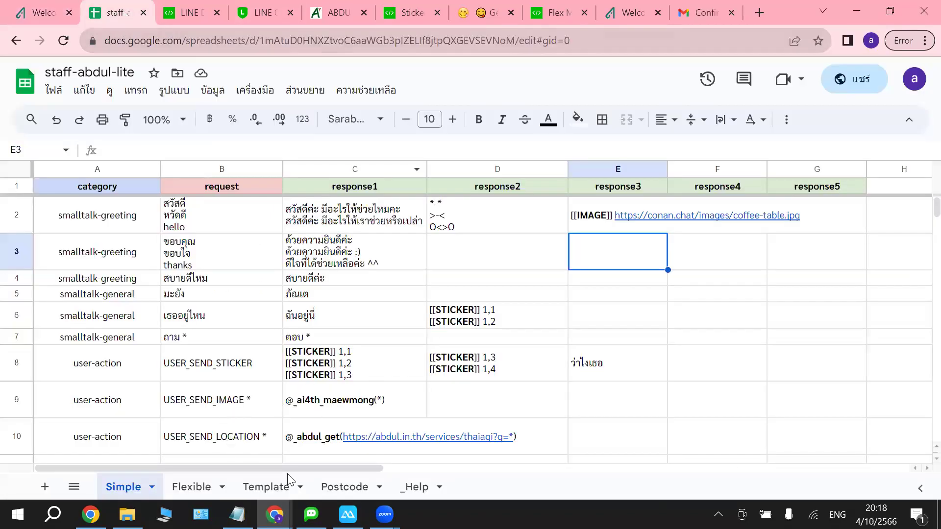
Send Thanks to the staff bot twice in the mirrored LINE chat, matching row B3.
{"action": "left_click", "coordinate": [228, 262]}
{"action": "mouse_move", "coordinate": [348, 514]}
{"action": "left_click", "coordinate": [348, 456]}
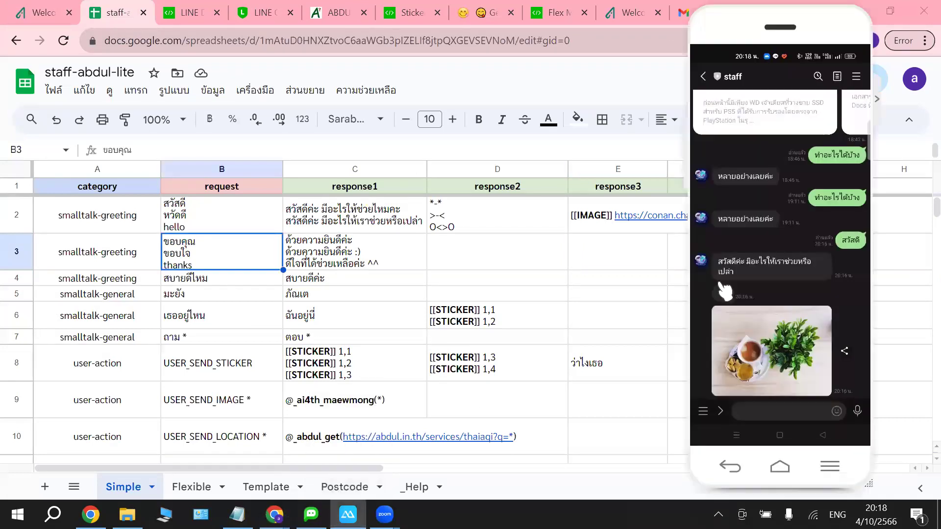
{"action": "left_click", "coordinate": [742, 409]}
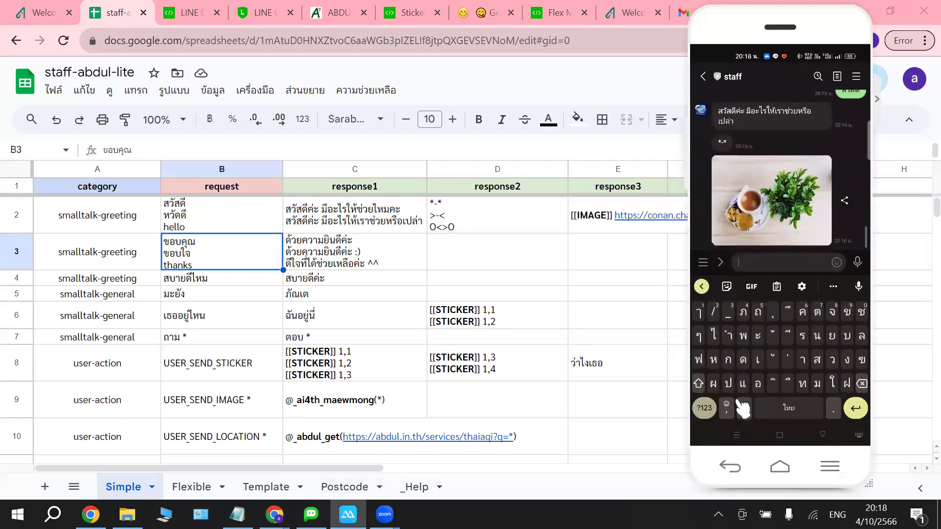
{"action": "left_click", "coordinate": [742, 409]}
{"action": "type", "text": "Thanks"}
{"action": "key", "text": "Return"}
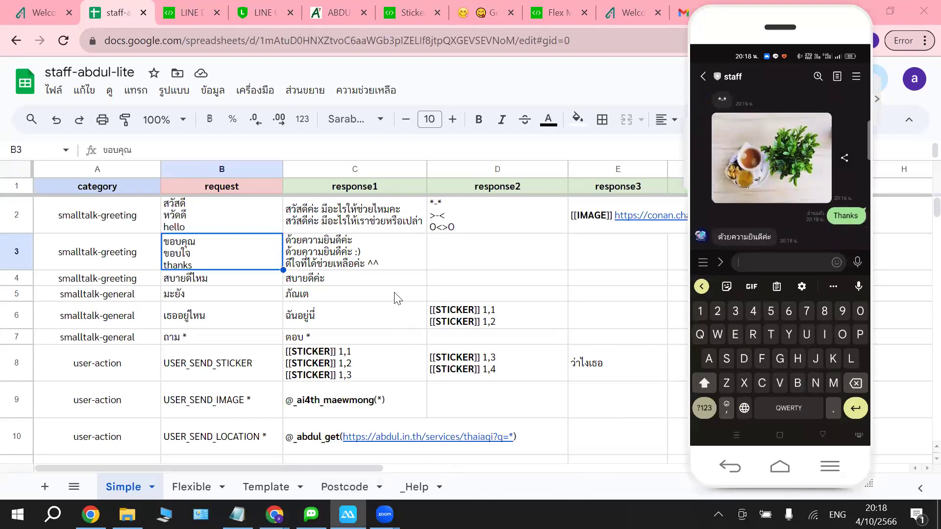
{"action": "type", "text": "Thanks"}
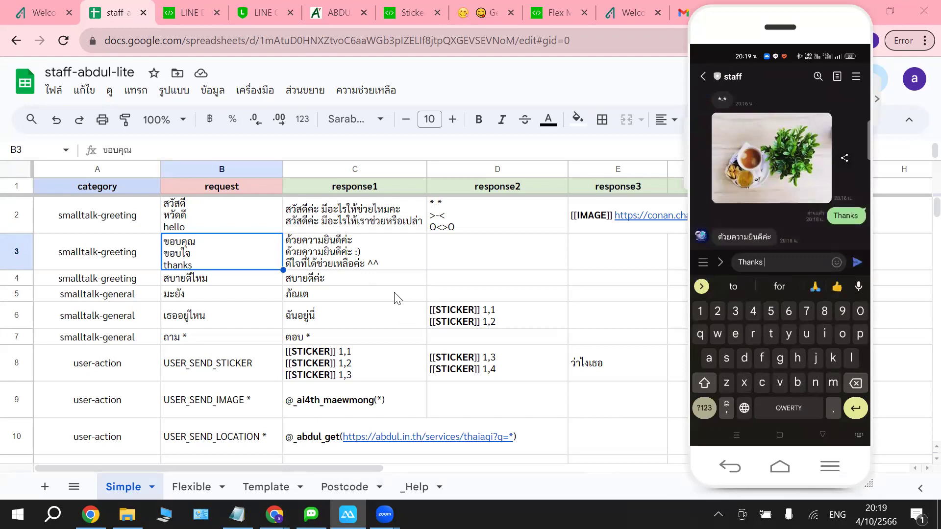
{"action": "key", "text": "Return"}
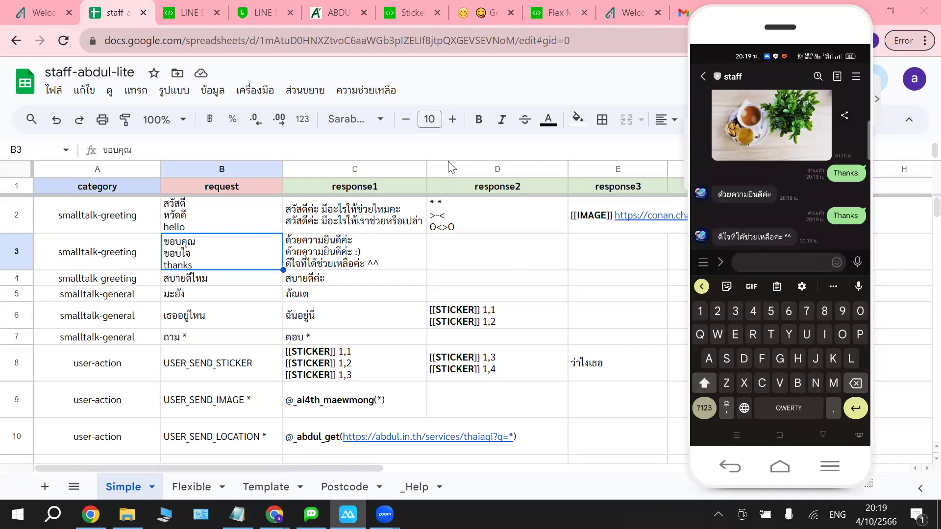
Send สบายดีไหม from row B4 and receive the bot's สบายดีค่ะ reply.
{"action": "left_click", "coordinate": [221, 283]}
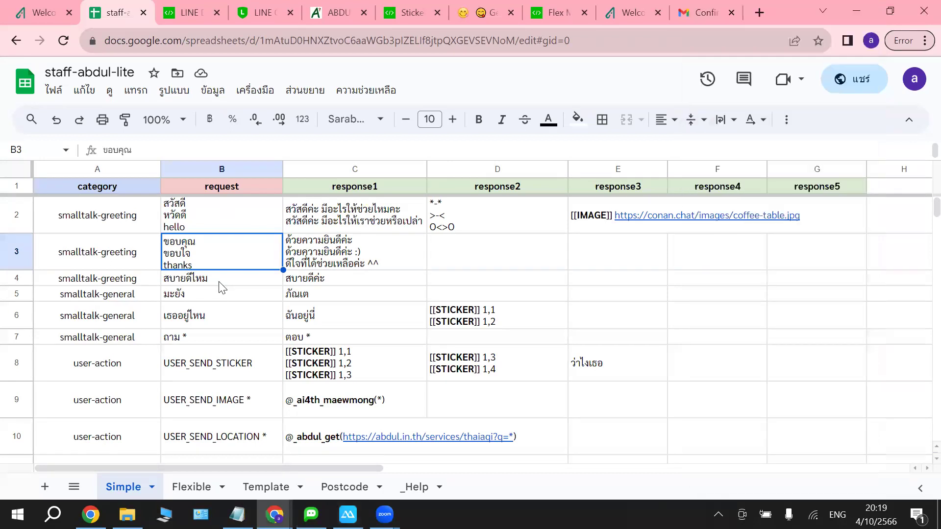
{"action": "left_click", "coordinate": [348, 514]}
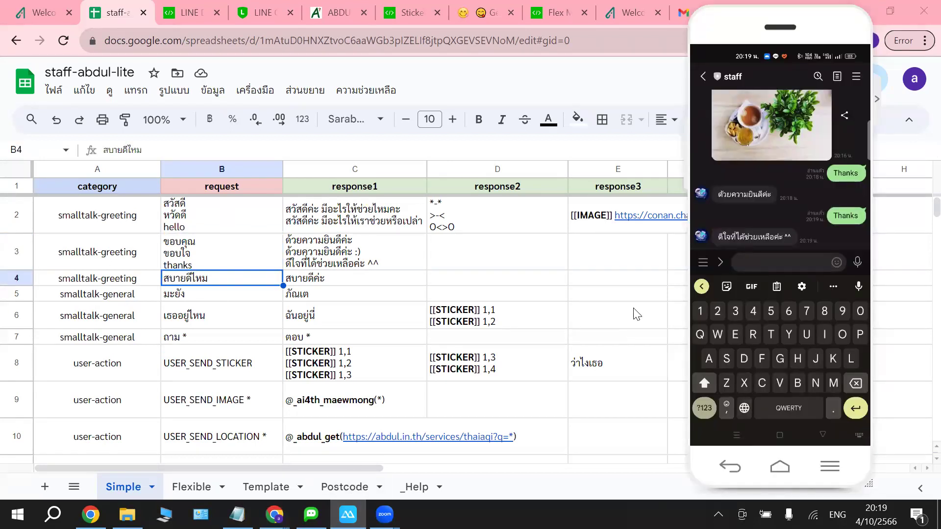
{"action": "type", "text": "สบายดีไ"}
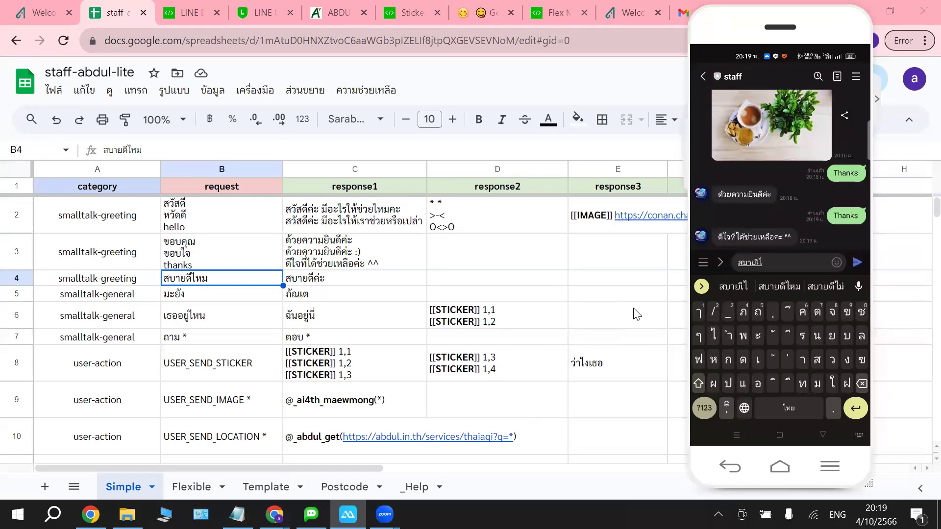
{"action": "type", "text": "หม"}
{"action": "key", "text": "Return"}
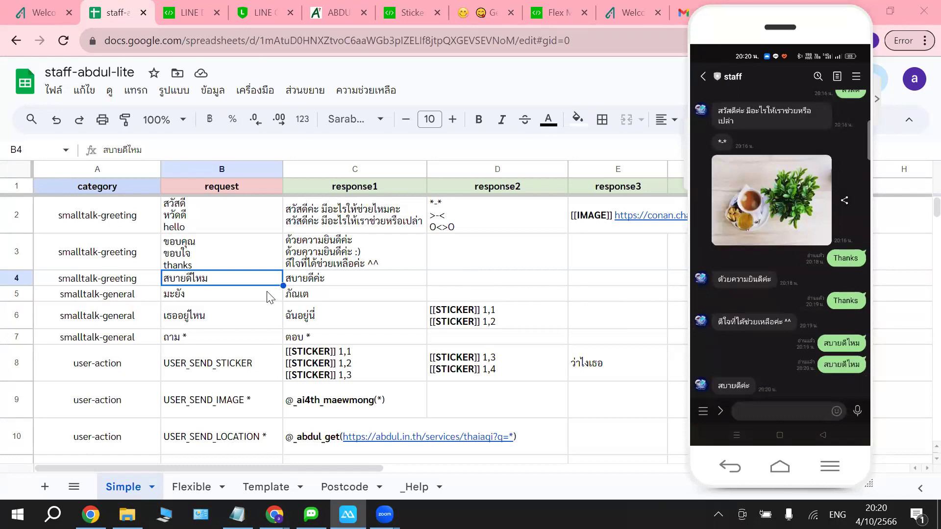
{"action": "left_click", "coordinate": [273, 323]}
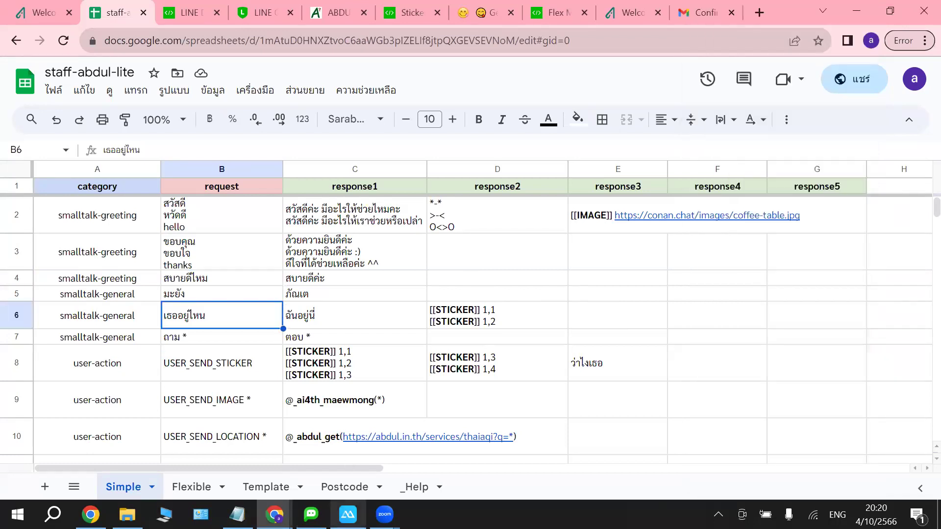
Send เธออยู่ไหน in LINE, get ฉันอยู่นี่ with stickers back, then select B7.
{"action": "mouse_move", "coordinate": [385, 514]}
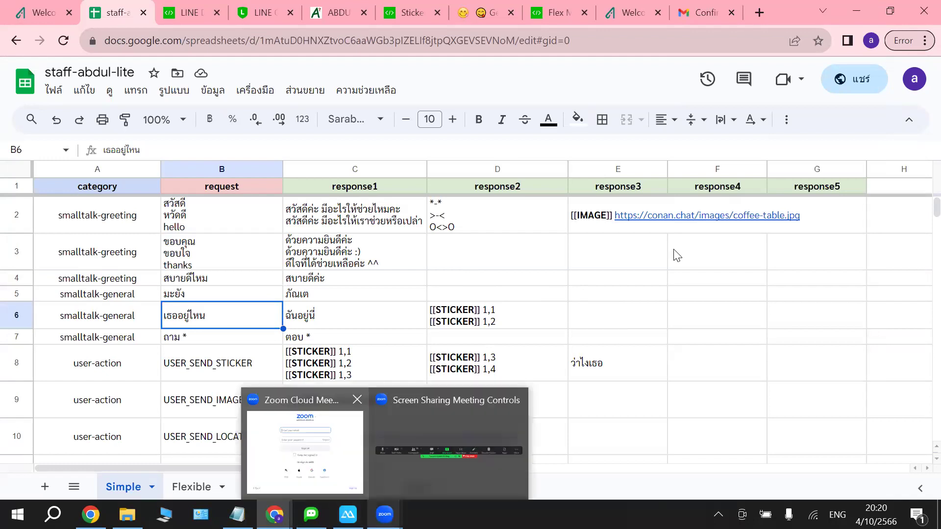
{"action": "left_click", "coordinate": [348, 451]}
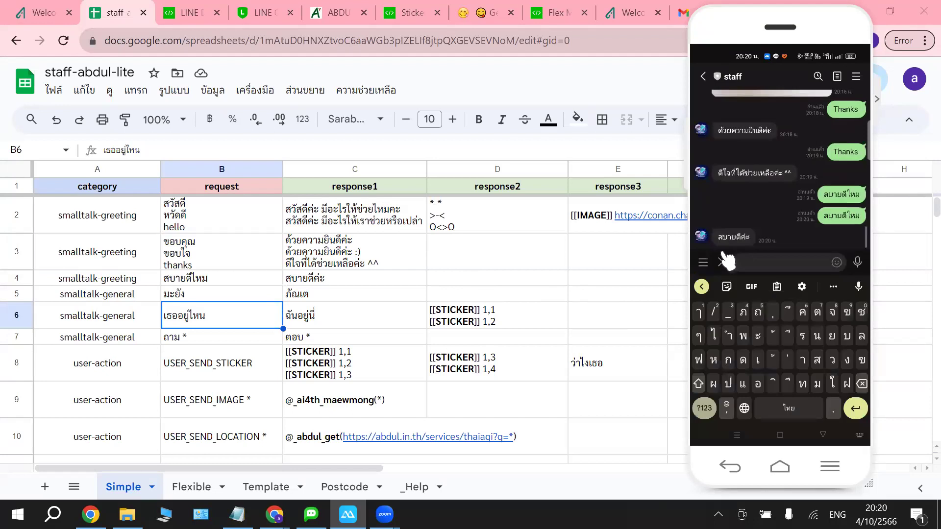
{"action": "type", "text": "เธอ"}
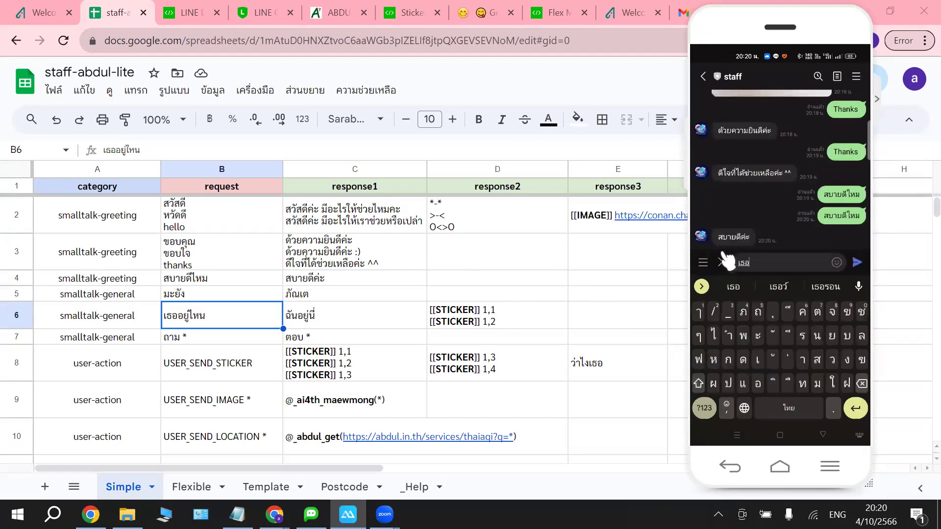
{"action": "type", "text": "อยู่ไ"}
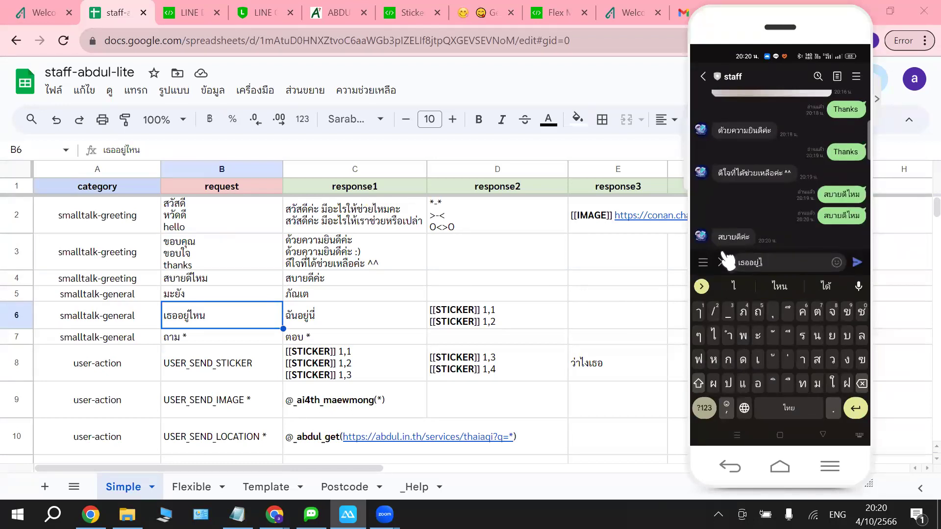
{"action": "type", "text": "หน"}
{"action": "key", "text": "Return"}
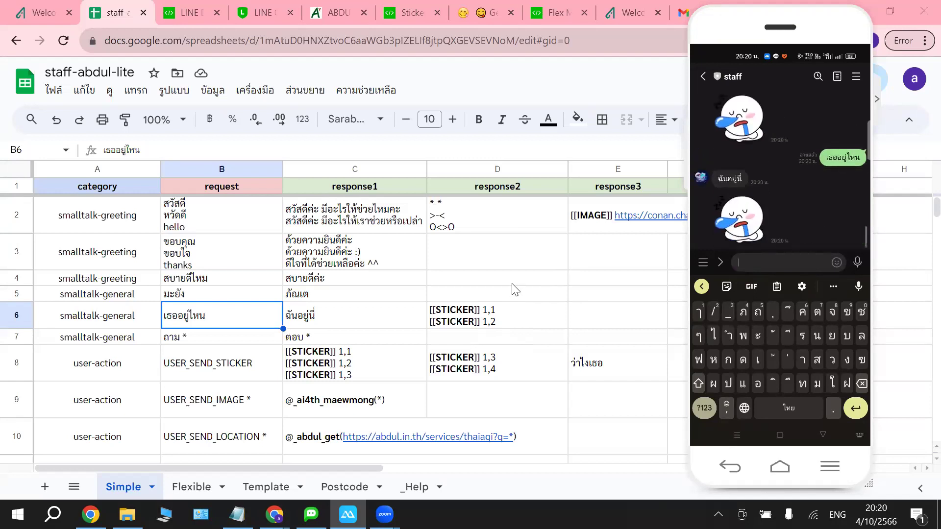
{"action": "left_click", "coordinate": [268, 342]}
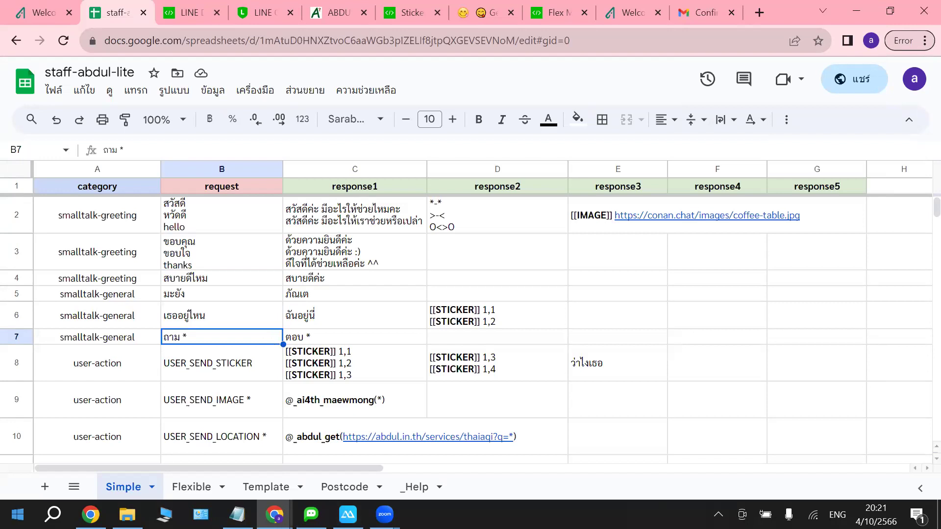
Switch to the mirrored phone and send a sticker to the bot.
{"action": "key", "text": "alt+Tab"}
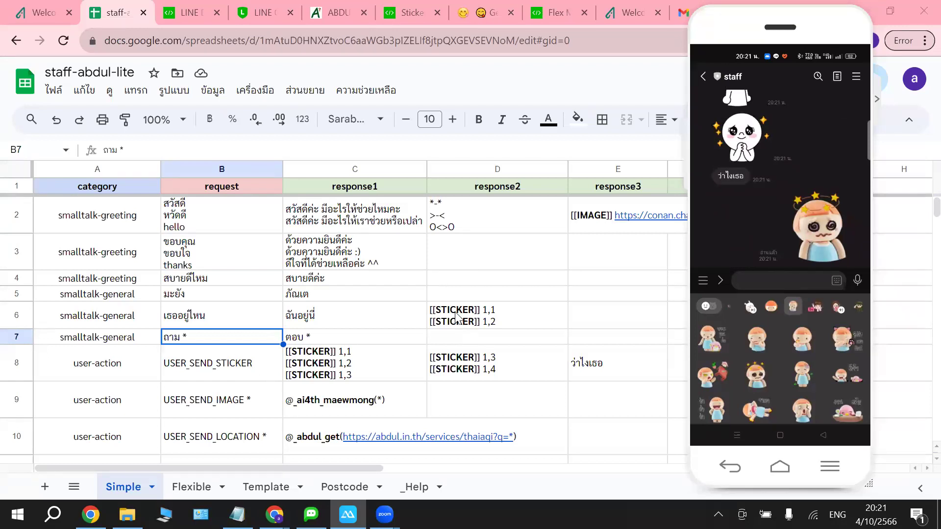
Copy D8's two sticker tags and paste them into the thanks row's cell D3.
{"action": "left_click", "coordinate": [459, 369]}
{"action": "right_click", "coordinate": [458, 365]}
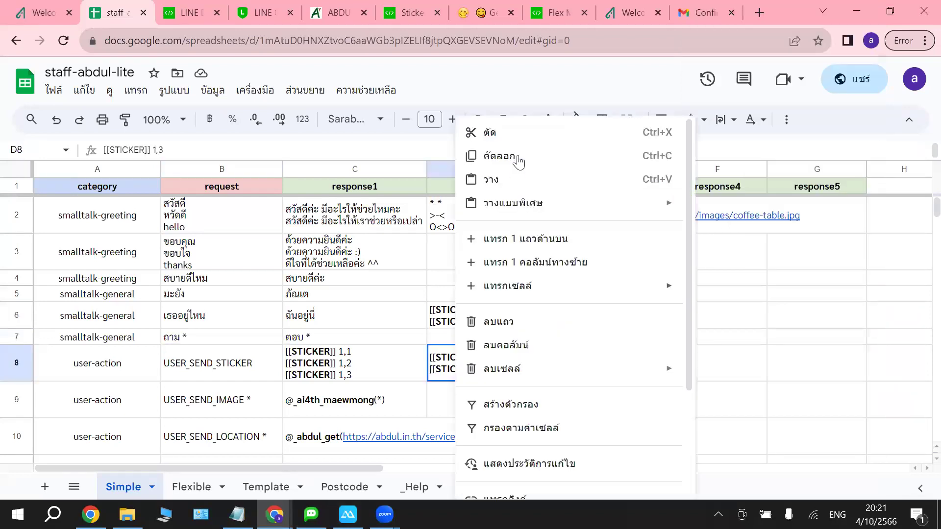
{"action": "left_click", "coordinate": [499, 162]}
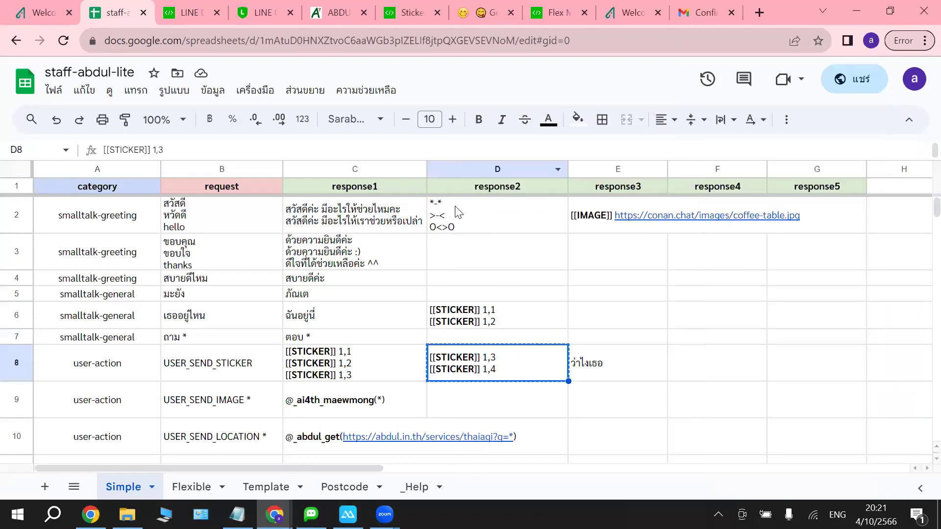
{"action": "right_click", "coordinate": [468, 249]}
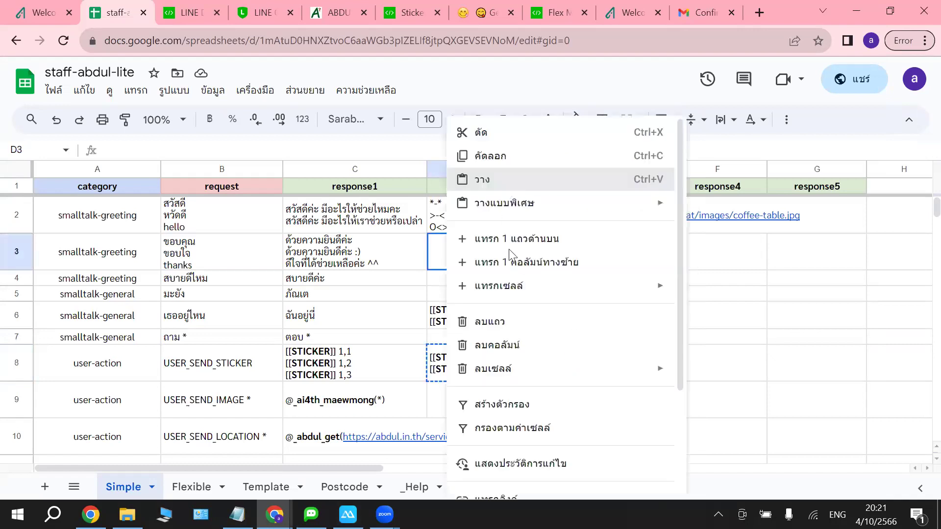
{"action": "key", "text": "ctrl+v"}
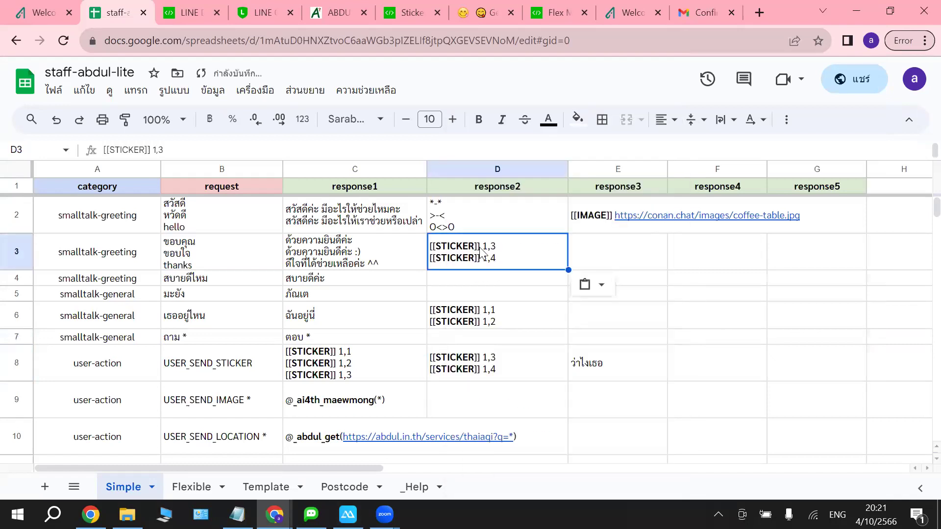
Retrain the AI for Thai chatbot on the simple sheet, then go back to the staff spreadsheet.
{"action": "left_click", "coordinate": [44, 14]}
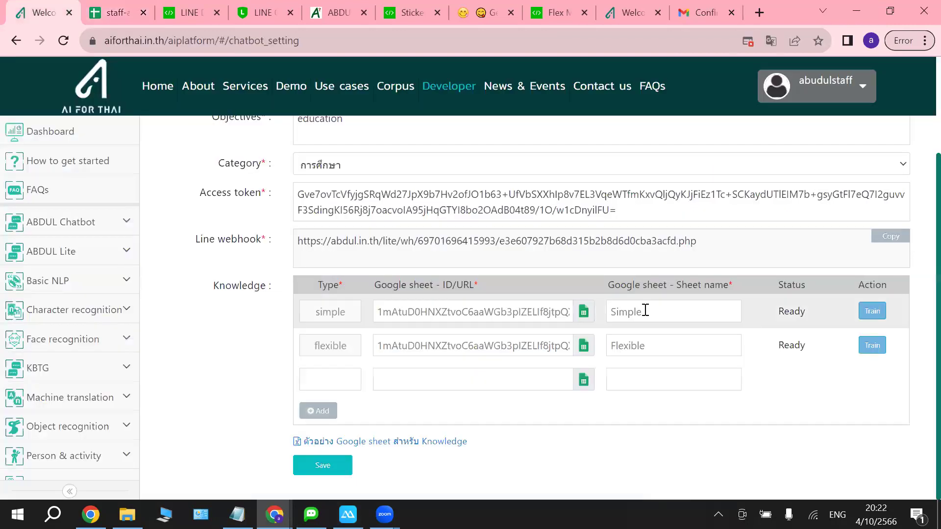
{"action": "left_click", "coordinate": [863, 314]}
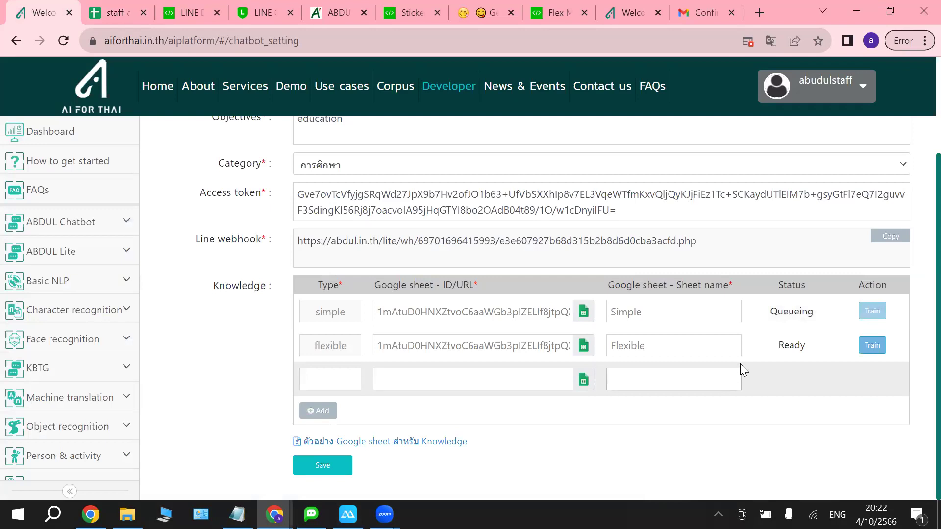
{"action": "left_click", "coordinate": [112, 19]}
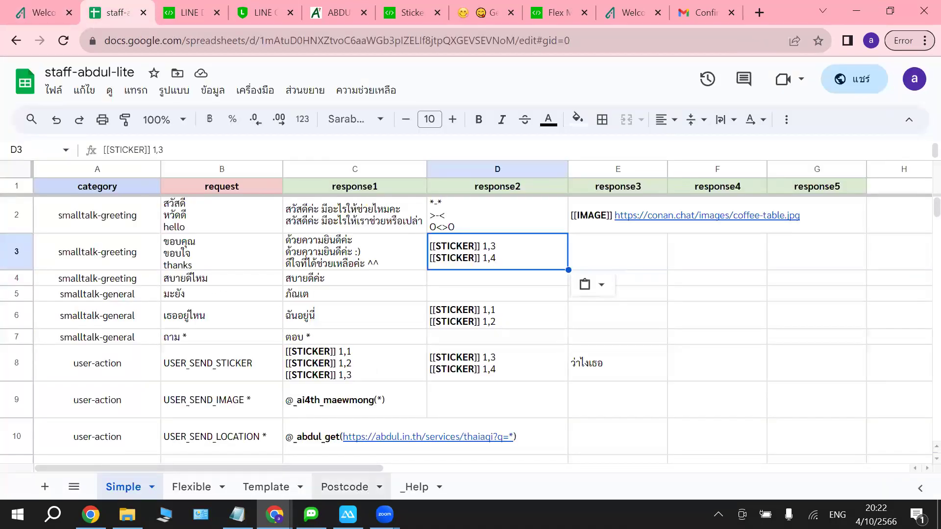
Send 'Thanks' in the mirrored LINE chat to test the sticker reply.
{"action": "mouse_move", "coordinate": [348, 515]}
{"action": "left_click", "coordinate": [370, 465]}
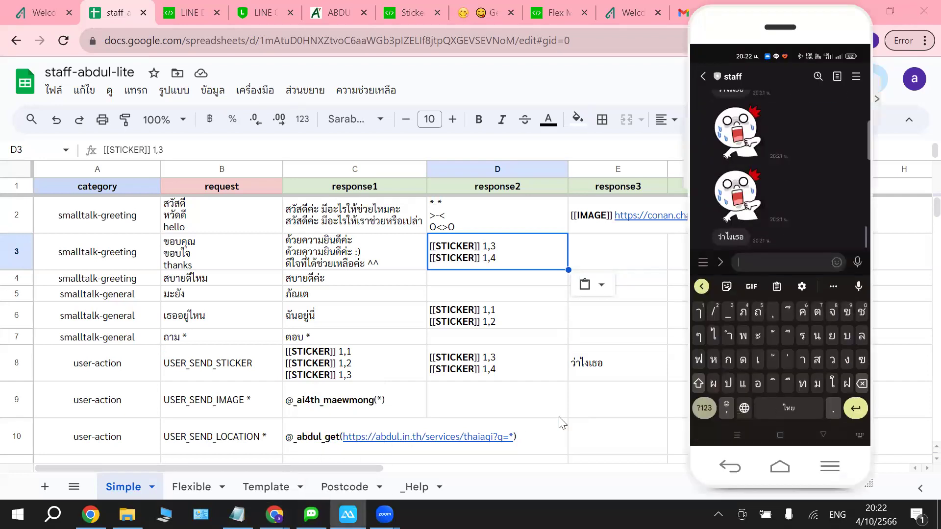
{"action": "type", "text": "Thanks"}
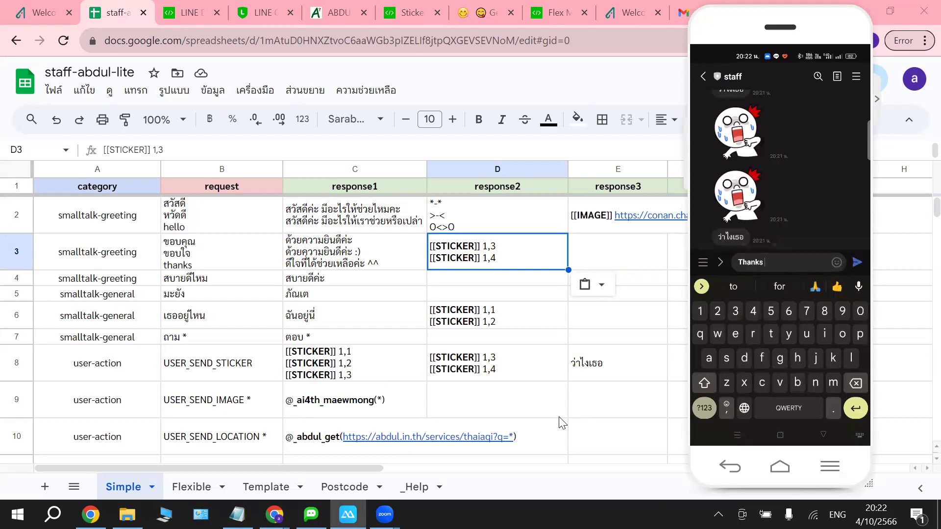
{"action": "key", "text": "Return"}
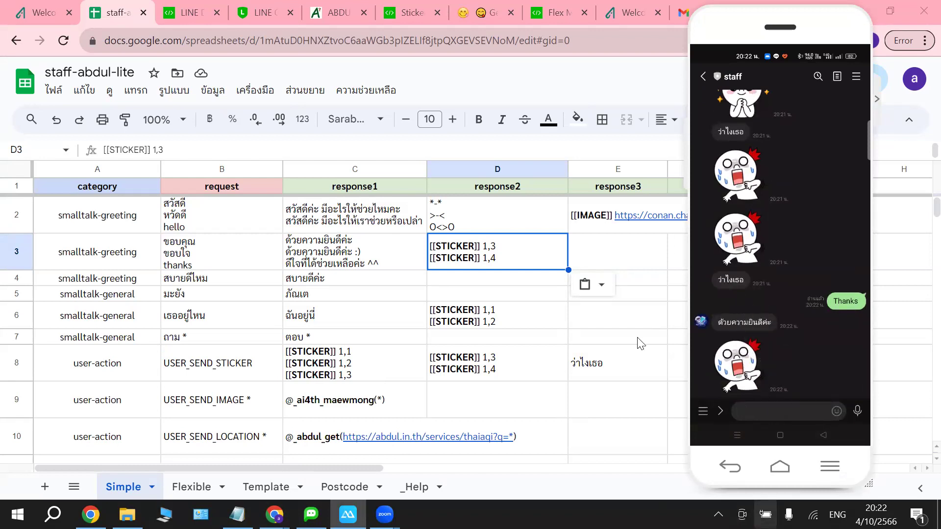
Delete the [[STICKER]] 1,4 line so D3 keeps only [[STICKER]] 1,3.
{"action": "left_click", "coordinate": [509, 263]}
{"action": "double_click", "coordinate": [512, 253]}
{"action": "key", "text": "BackSpace"}
{"action": "key", "text": "BackSpace"}
{"action": "key", "text": "BackSpace"}
{"action": "key", "text": "BackSpace"}
{"action": "key", "text": "BackSpace"}
{"action": "key", "text": "BackSpace"}
{"action": "key", "text": "BackSpace"}
{"action": "key", "text": "BackSpace"}
{"action": "key", "text": "BackSpace"}
{"action": "key", "text": "BackSpace"}
{"action": "key", "text": "BackSpace"}
{"action": "key", "text": "BackSpace"}
{"action": "key", "text": "BackSpace"}
{"action": "key", "text": "BackSpace"}
{"action": "key", "text": "BackSpace"}
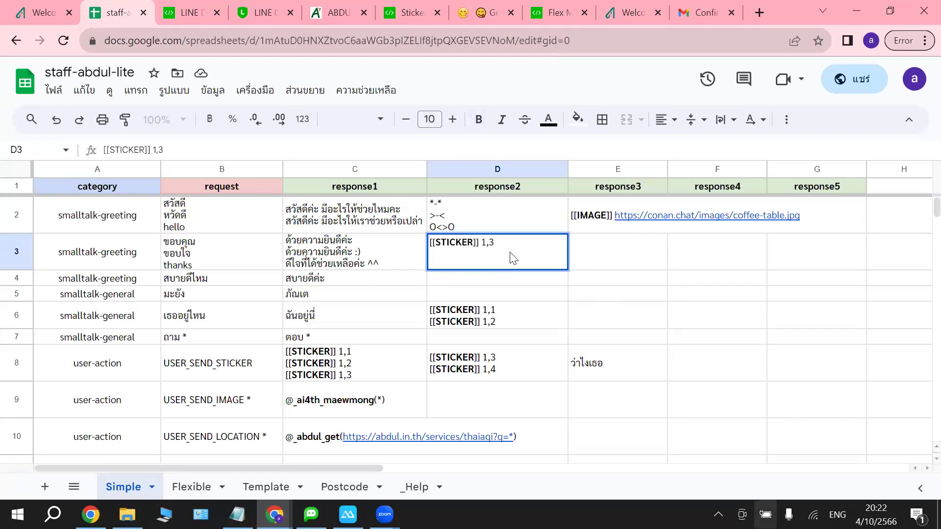
{"action": "key", "text": "Return"}
{"action": "left_click", "coordinate": [518, 243]}
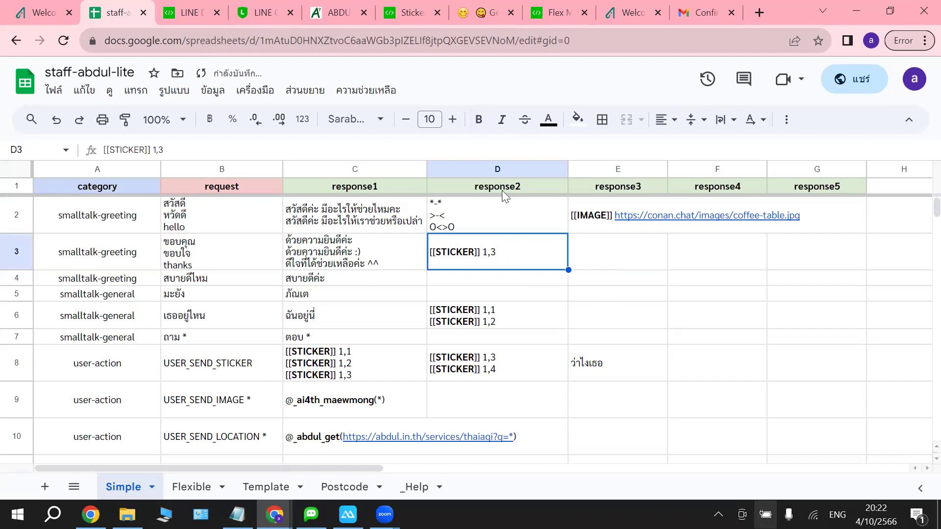
{"action": "left_click", "coordinate": [423, 15]}
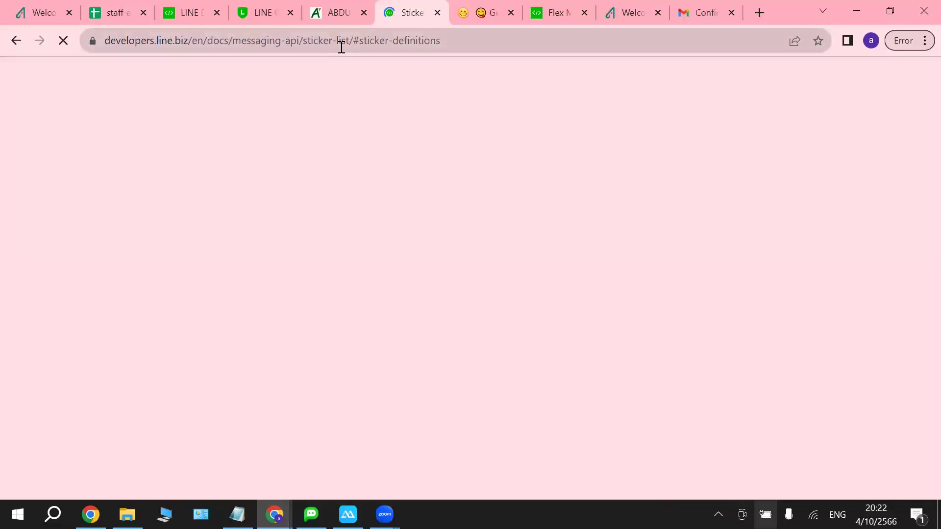
{"action": "right_click", "coordinate": [340, 47]}
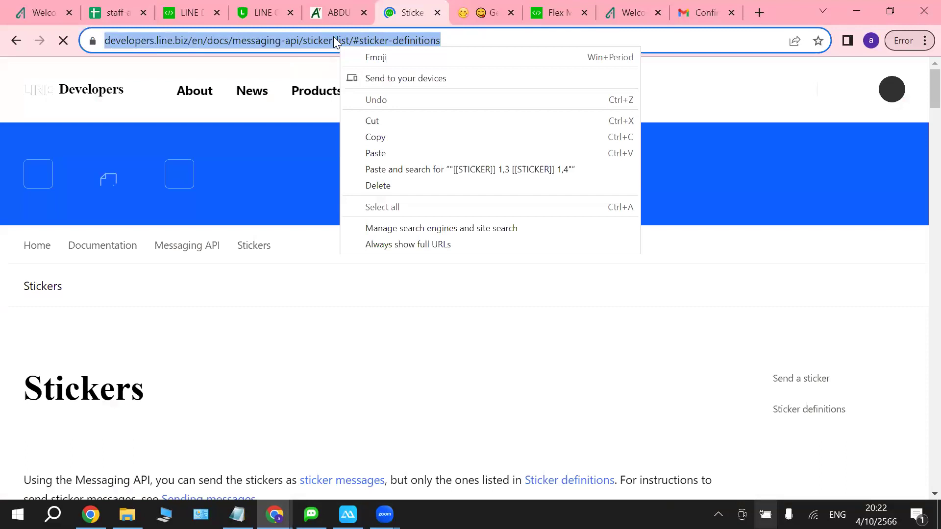
{"action": "left_click", "coordinate": [478, 40]}
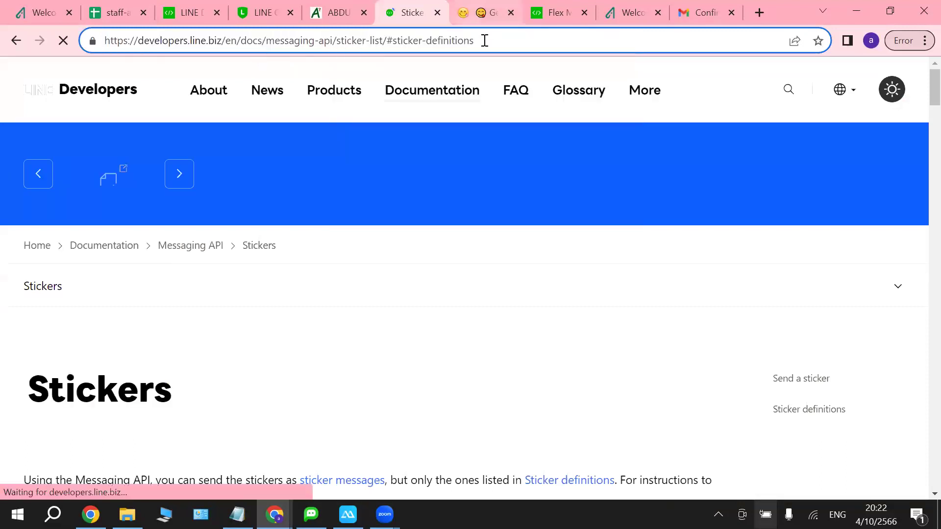
{"action": "left_click", "coordinate": [180, 38]}
{"action": "right_click", "coordinate": [199, 37]}
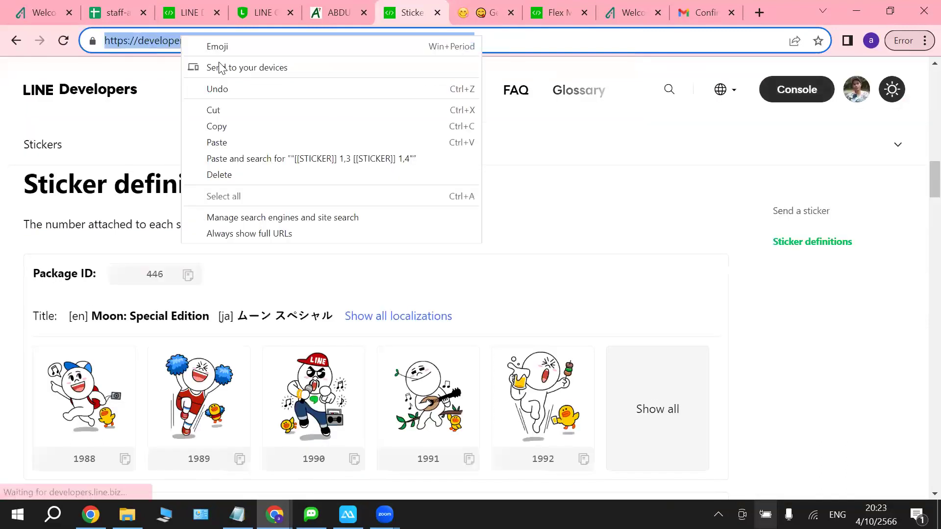
{"action": "left_click", "coordinate": [218, 127]}
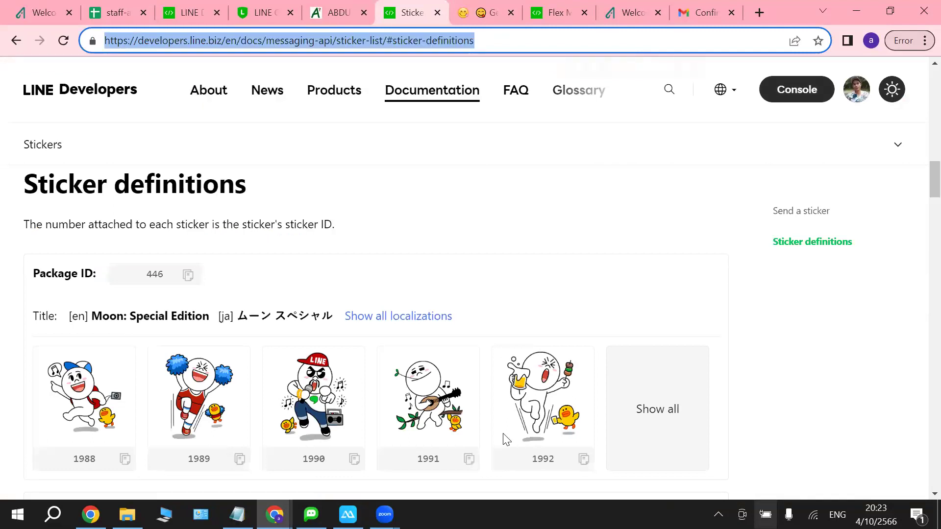
{"action": "key", "text": "alt+Tab"}
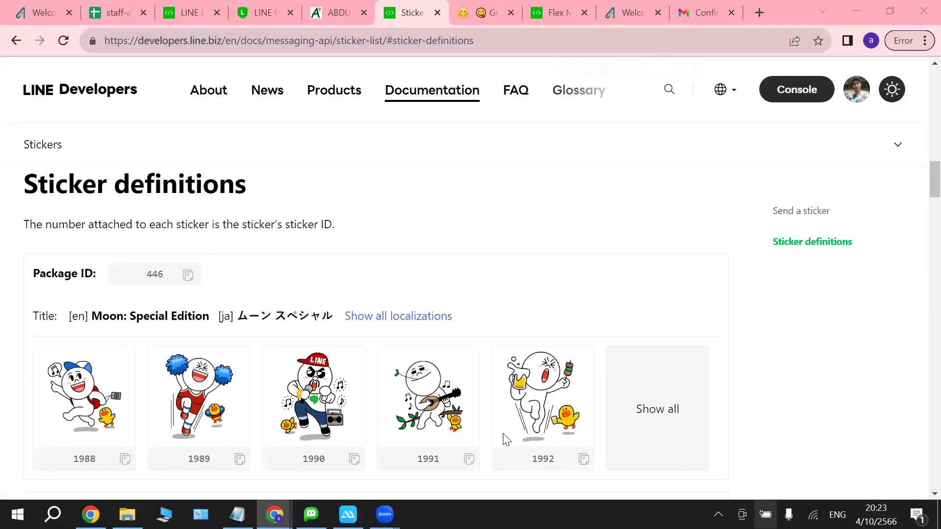
{"action": "left_click", "coordinate": [670, 335]}
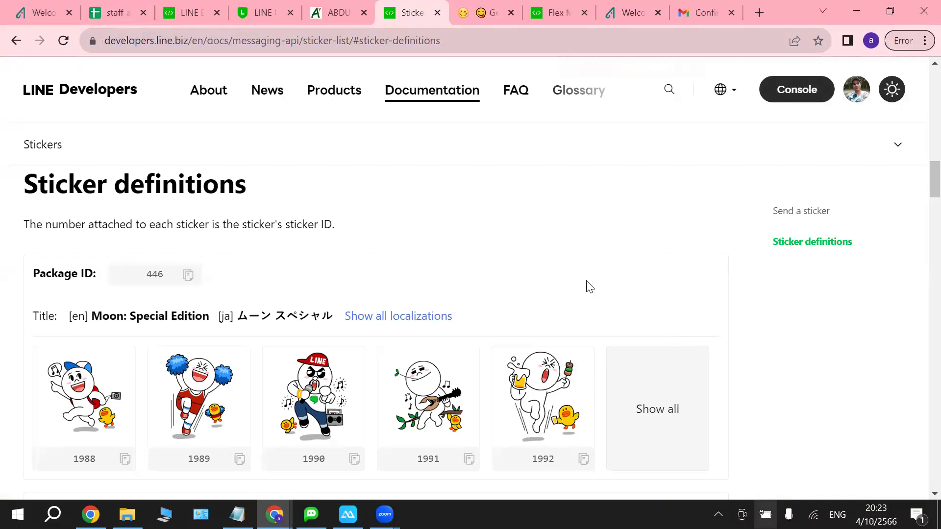
{"action": "scroll", "coordinate": [548, 318], "scroll_direction": "down", "scroll_amount": 5}
{"action": "scroll", "coordinate": [519, 343], "scroll_direction": "down", "scroll_amount": 5}
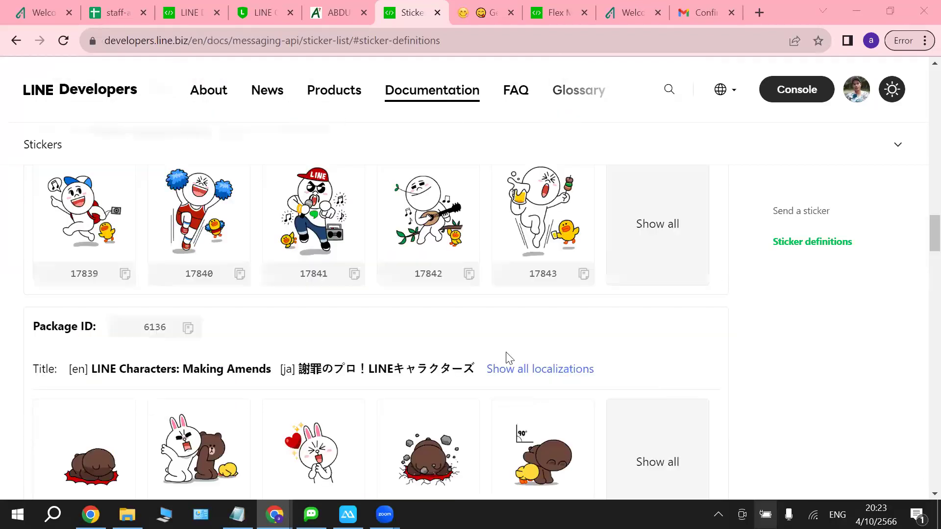
{"action": "scroll", "coordinate": [507, 356], "scroll_direction": "down", "scroll_amount": 1}
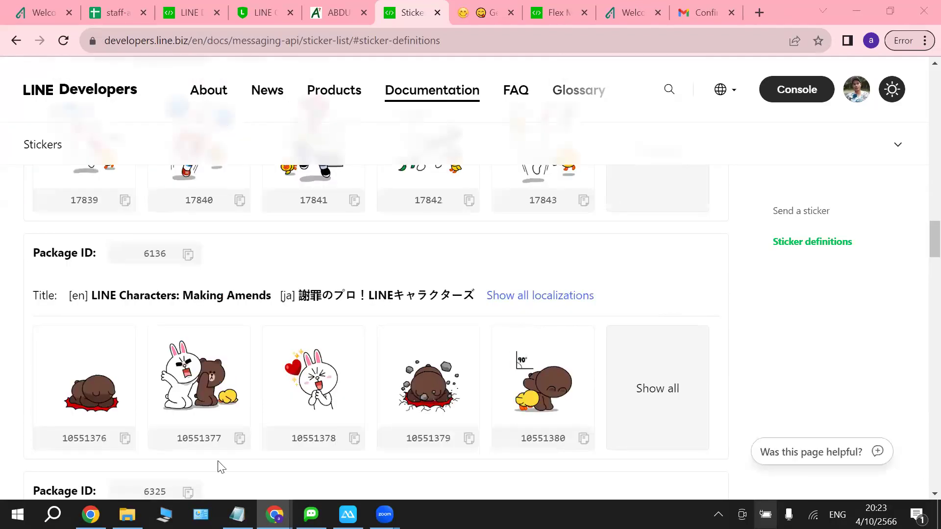
{"action": "scroll", "coordinate": [205, 406], "scroll_direction": "up", "scroll_amount": 1}
{"action": "scroll", "coordinate": [69, 328], "scroll_direction": "up", "scroll_amount": 1}
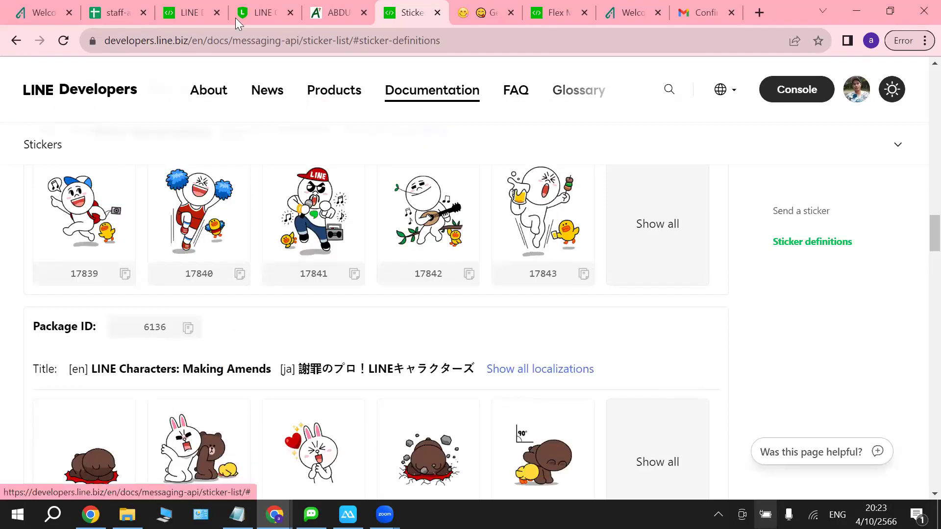
{"action": "left_click", "coordinate": [129, 13]}
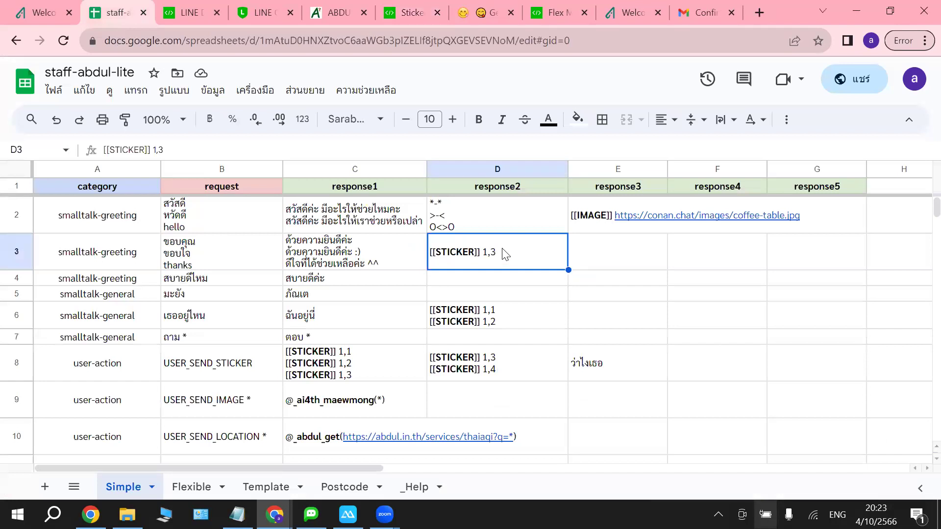
{"action": "double_click", "coordinate": [487, 242]}
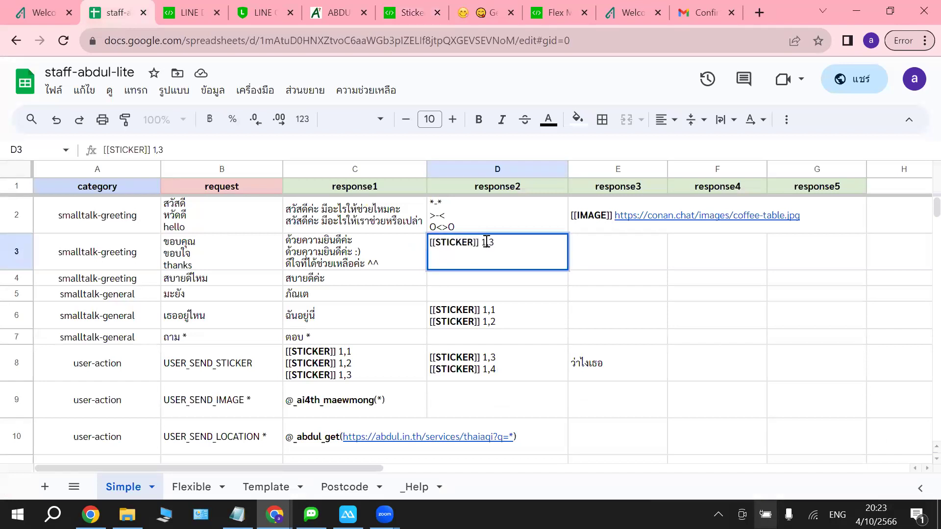
Replace the package number in D3 with 6136 and look up a sticker ID.
{"action": "key", "text": "BackSpace"}
{"action": "key", "text": "ctrl+v"}
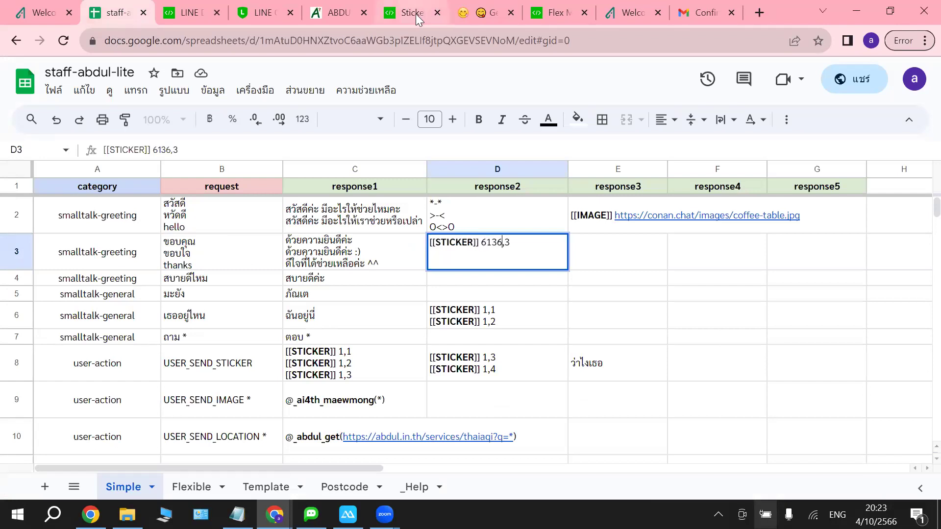
{"action": "left_click", "coordinate": [411, 13]}
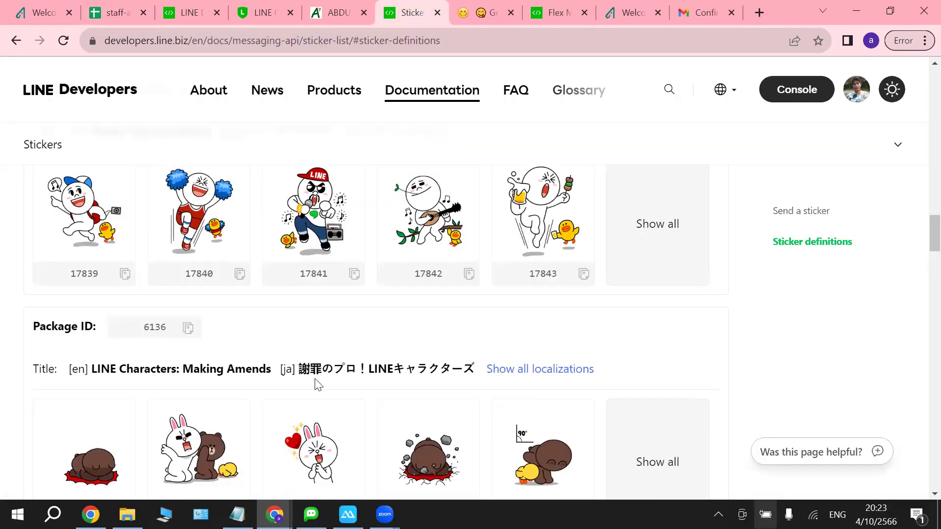
{"action": "scroll", "coordinate": [287, 407], "scroll_direction": "down", "scroll_amount": 1}
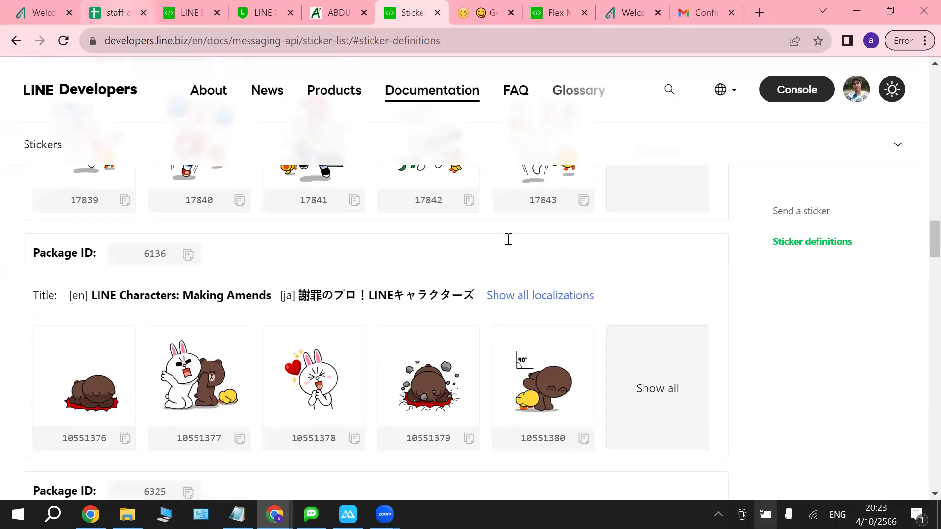
Finish D3 as [[STICKER]] 6136,10551377 and retrain the chatbot on the simple sheet.
{"action": "key", "text": "ctrl+2"}
{"action": "key", "text": "BackSpace"}
{"action": "key", "text": "ctrl+v"}
{"action": "key", "text": "Return"}
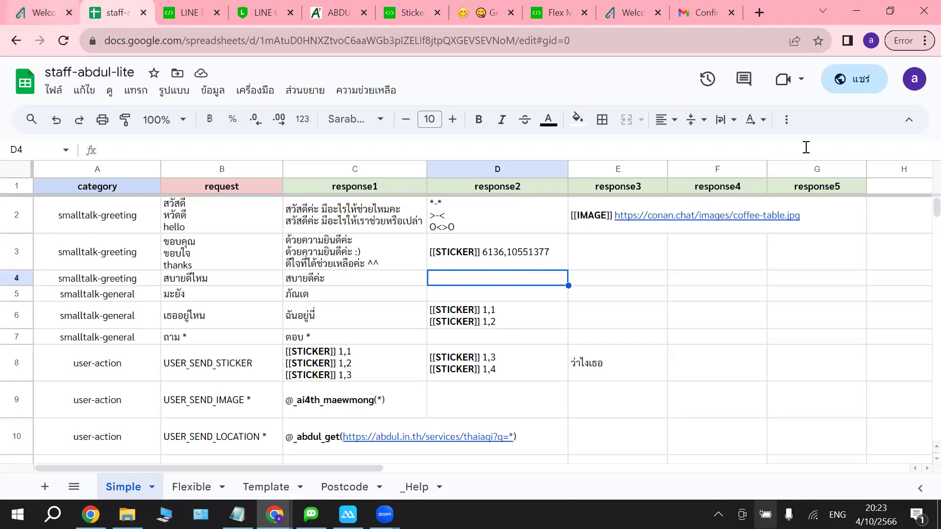
{"action": "key", "text": "ctrl+shift+Tab"}
{"action": "left_click", "coordinate": [872, 310]}
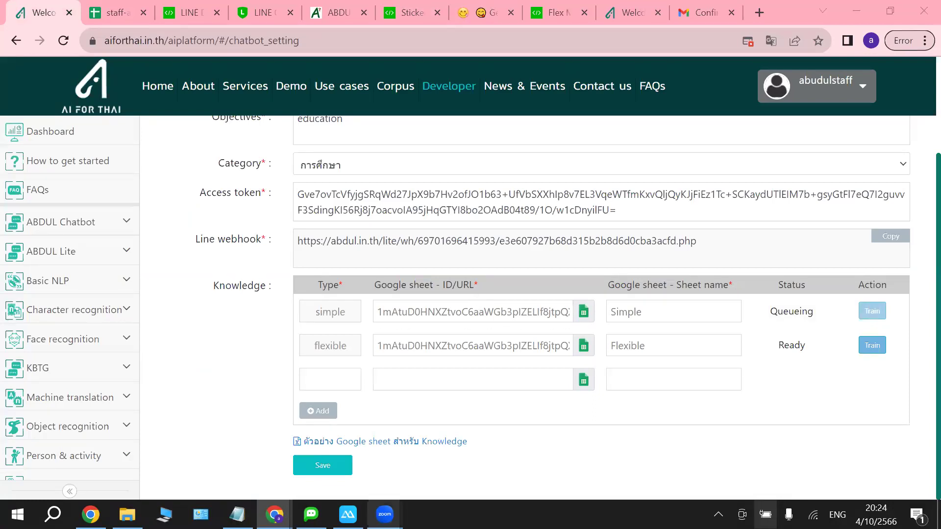
Send 'Thanks' in LINE to confirm the new bunny-and-bear sticker reply, then return to the sheet.
{"action": "key", "text": "alt+Tab"}
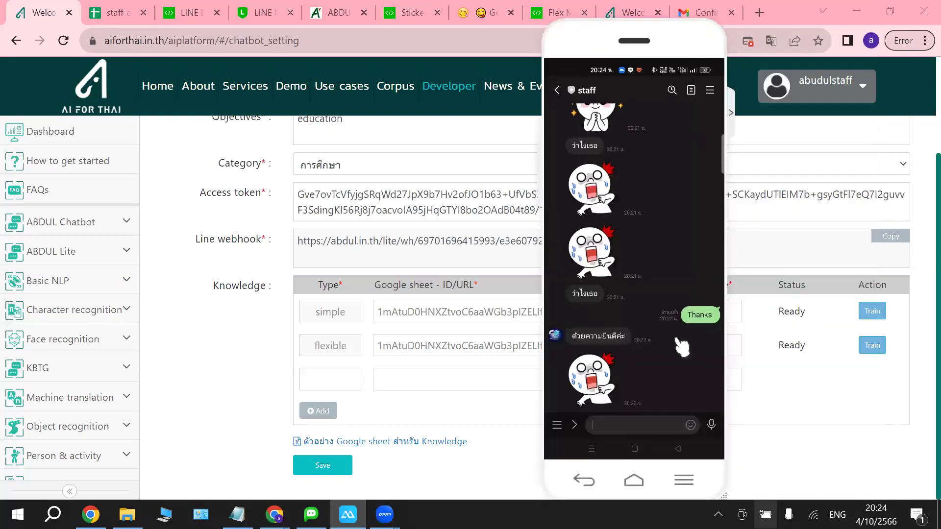
{"action": "type", "text": "Th"}
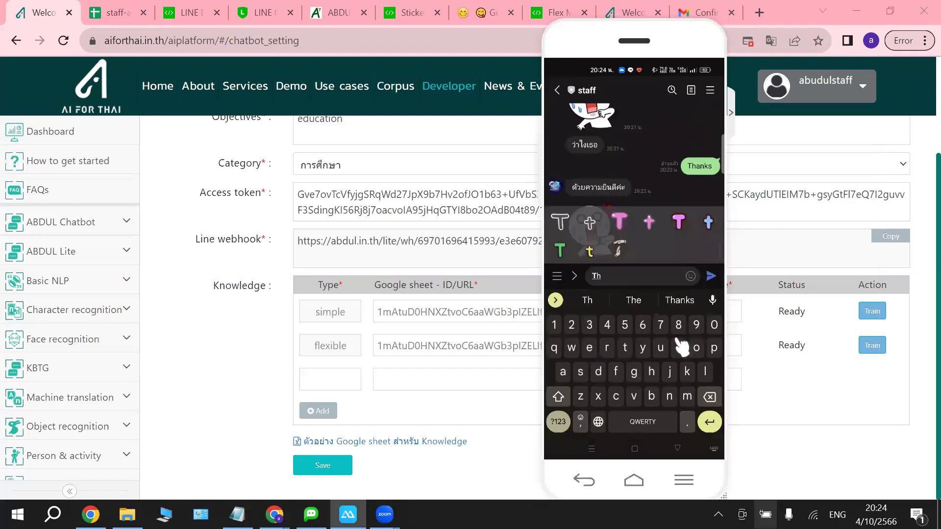
{"action": "type", "text": "anks"}
{"action": "key", "text": "Return"}
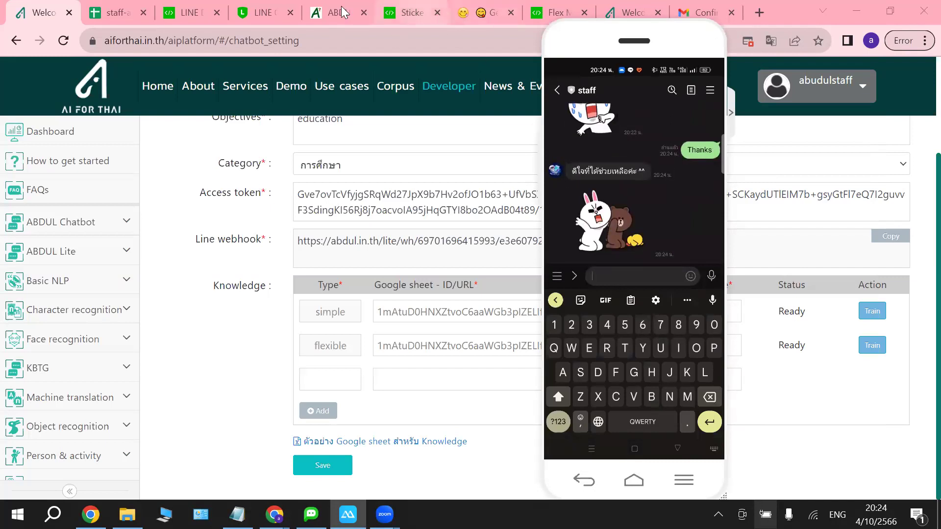
{"action": "left_click", "coordinate": [123, 14]}
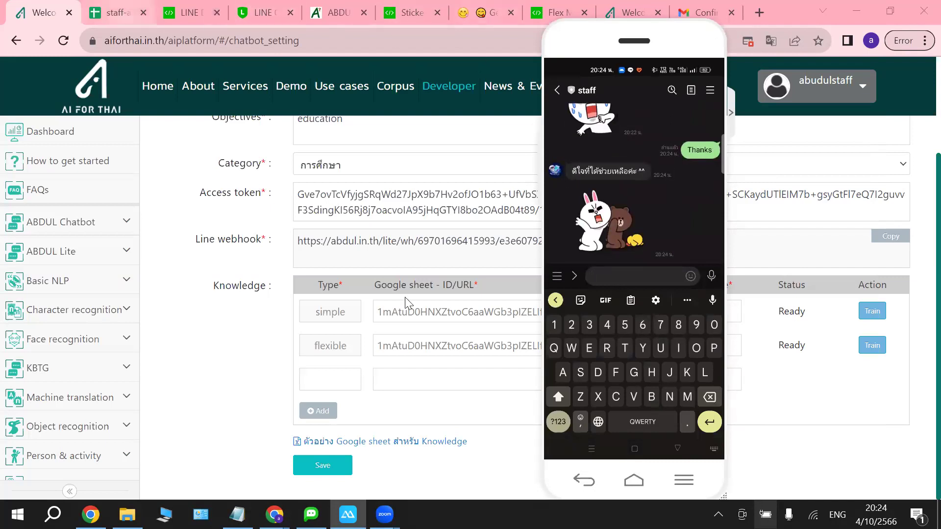
{"action": "scroll", "coordinate": [451, 324], "scroll_direction": "down", "scroll_amount": 2}
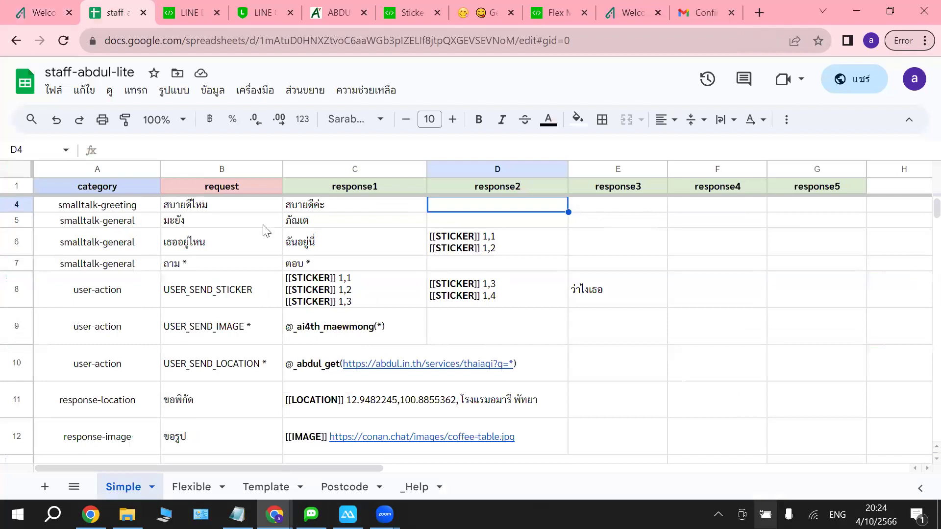
Inspect the USER_SEND_IMAGE request in B9 and its reply in C9, then bring up the LINE mirror.
{"action": "scroll", "coordinate": [296, 273], "scroll_direction": "down", "scroll_amount": 3}
{"action": "left_click", "coordinate": [302, 281]}
{"action": "left_click", "coordinate": [250, 283]}
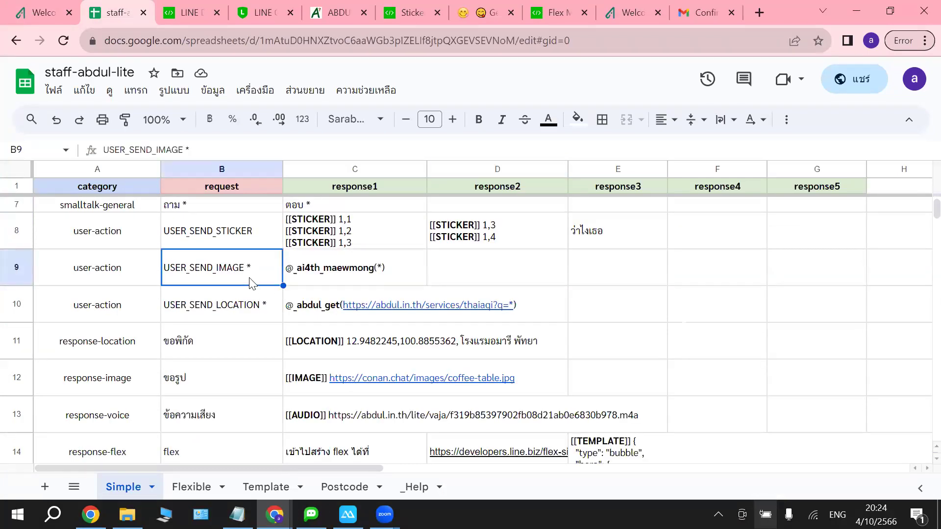
{"action": "mouse_move", "coordinate": [327, 319]}
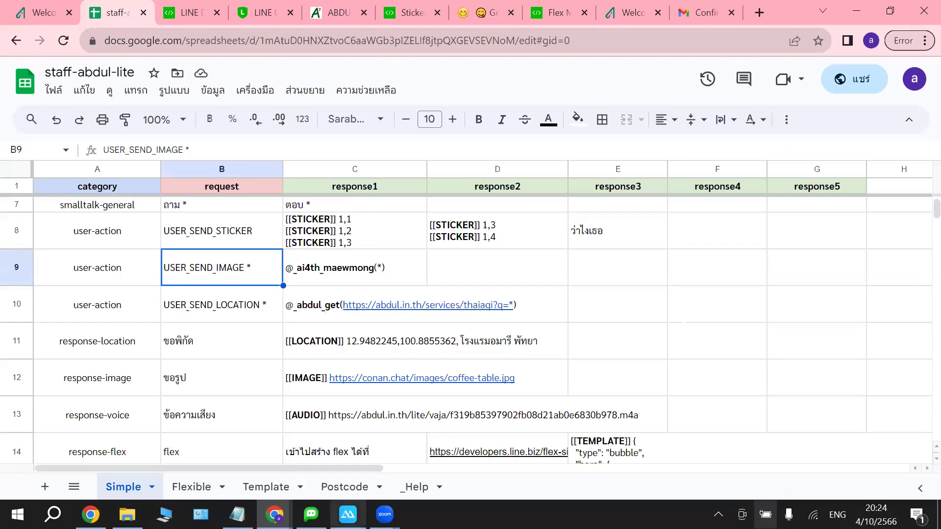
{"action": "mouse_move", "coordinate": [321, 513]}
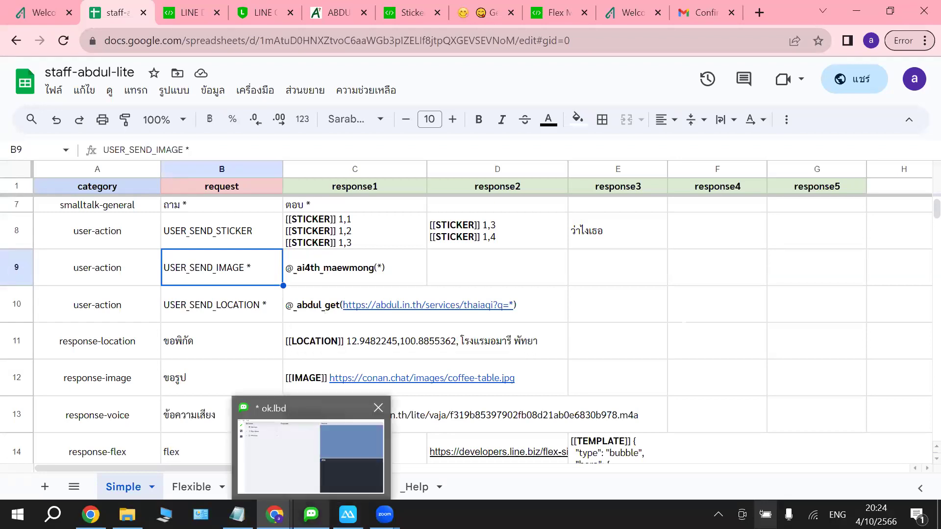
{"action": "mouse_move", "coordinate": [275, 514]}
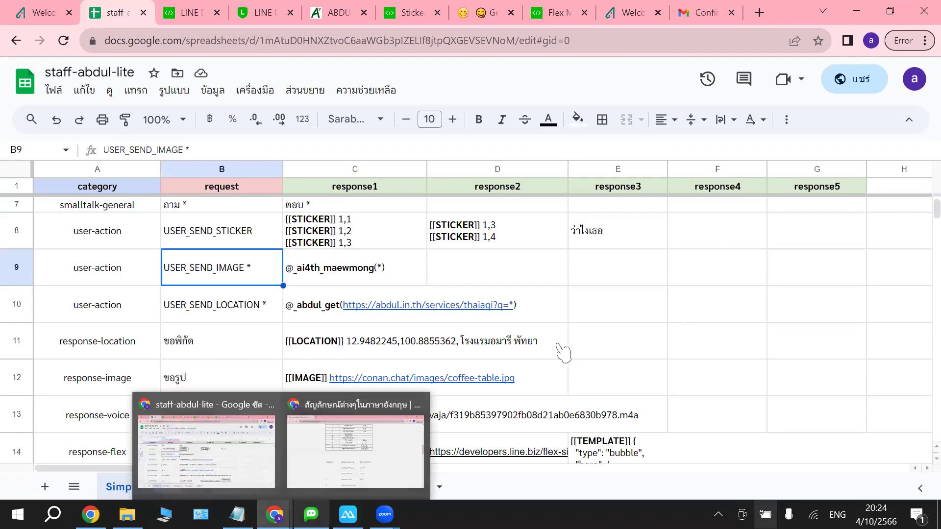
{"action": "key", "text": "alt+Tab"}
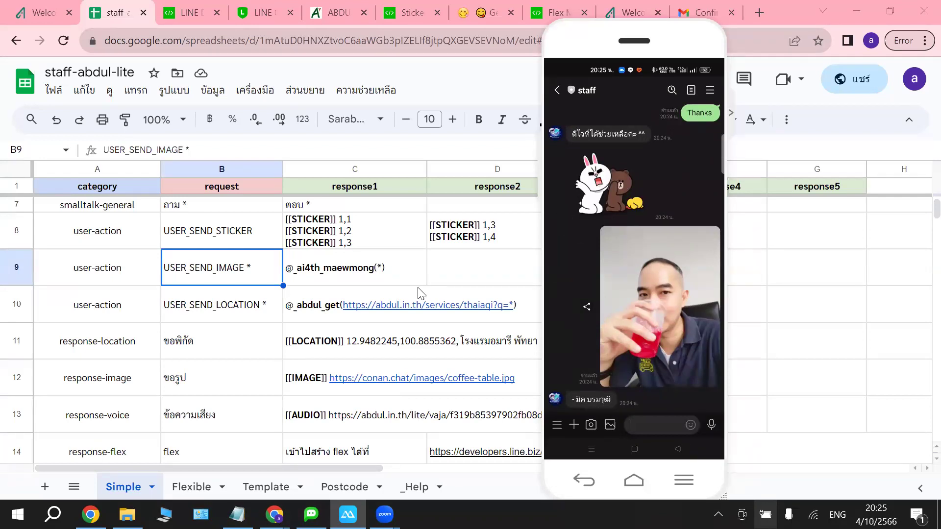
Review the สวนเบญจกิติ air-quality card in LINE, then select the USER_SEND_LOCATION cell B10.
{"action": "left_click_drag", "start_coordinate": [702, 48], "coordinate": [814, 62]}
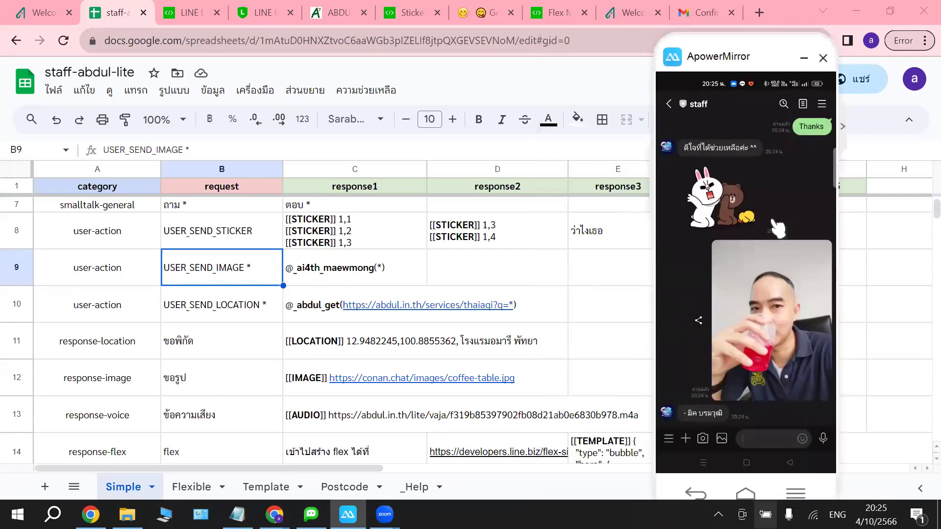
{"action": "left_click", "coordinate": [697, 277]}
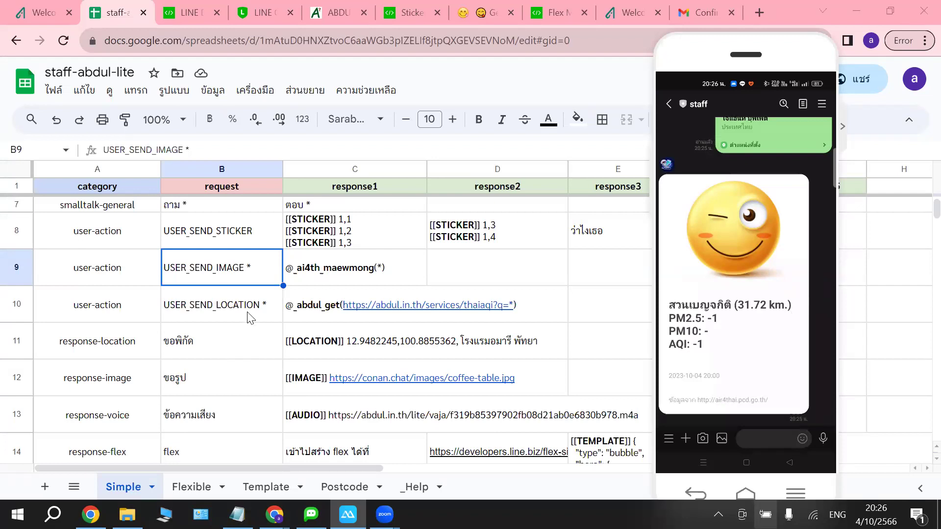
{"action": "key", "text": "alt+Tab"}
{"action": "left_click", "coordinate": [222, 304]}
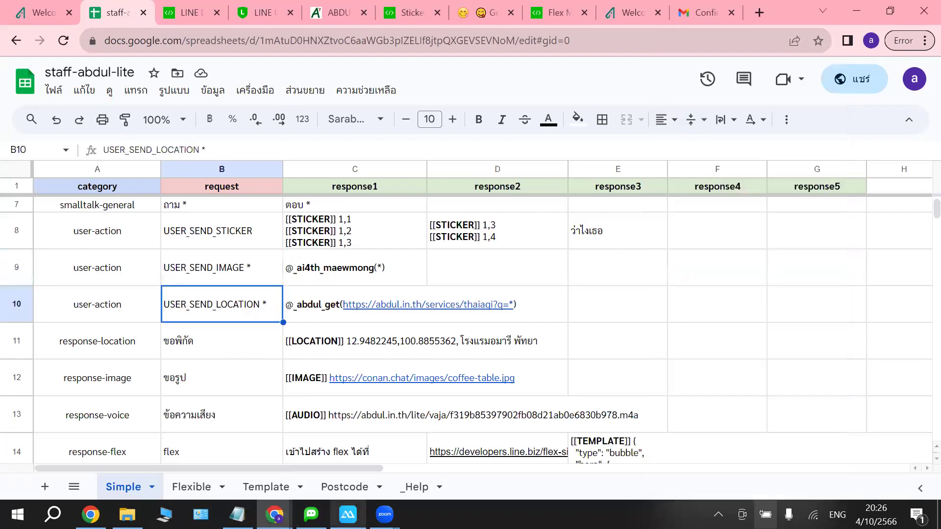
{"action": "key", "text": "alt+Tab"}
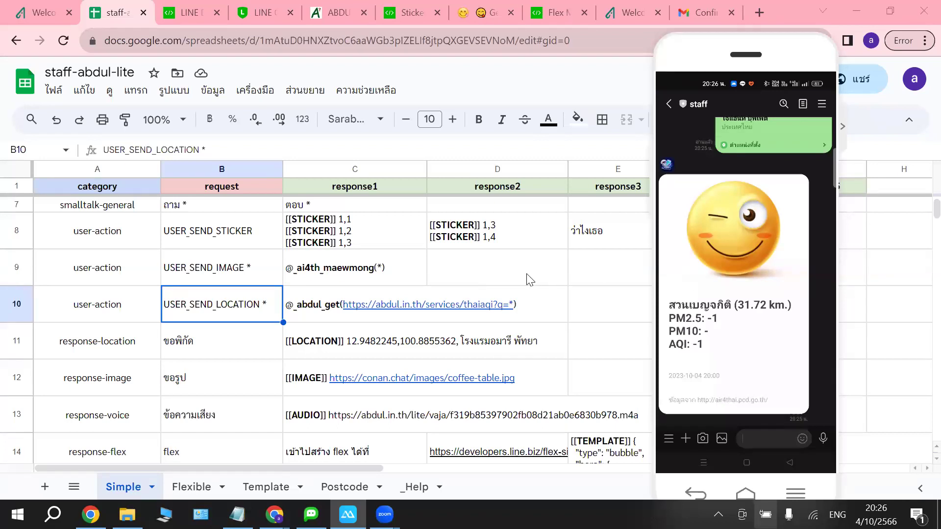
{"action": "scroll", "coordinate": [530, 276], "scroll_direction": "down", "scroll_amount": 1}
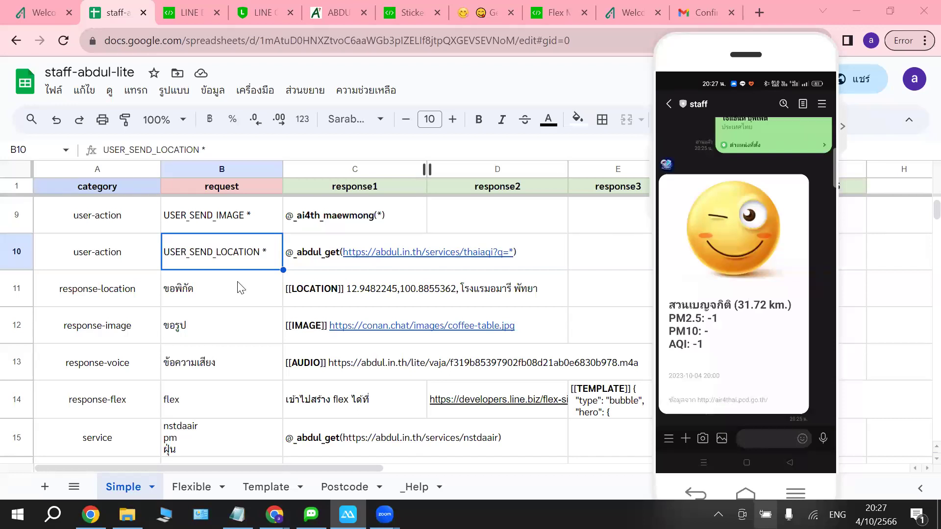
{"action": "left_click", "coordinate": [219, 288]}
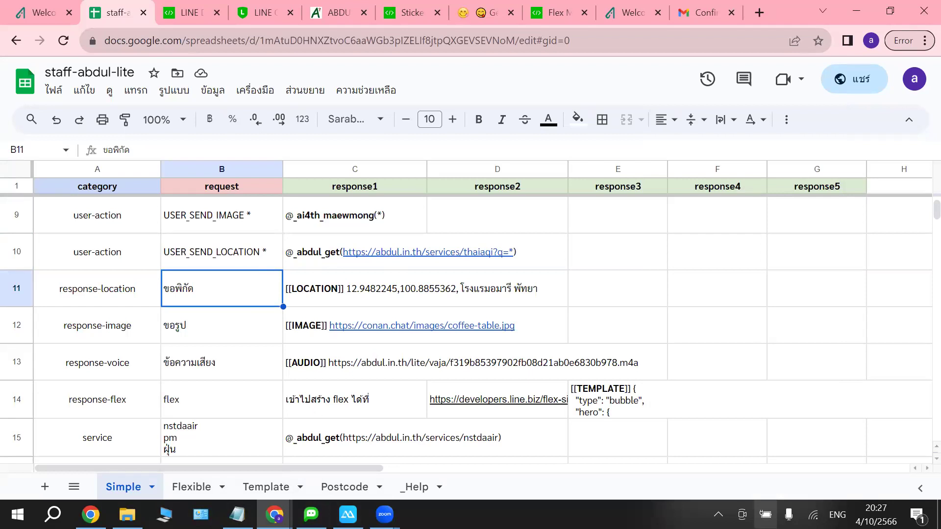
Send ขอพิกัด to the staff bot and view its โรงแรมอมารี พัทยา map card.
{"action": "left_click", "coordinate": [348, 514]}
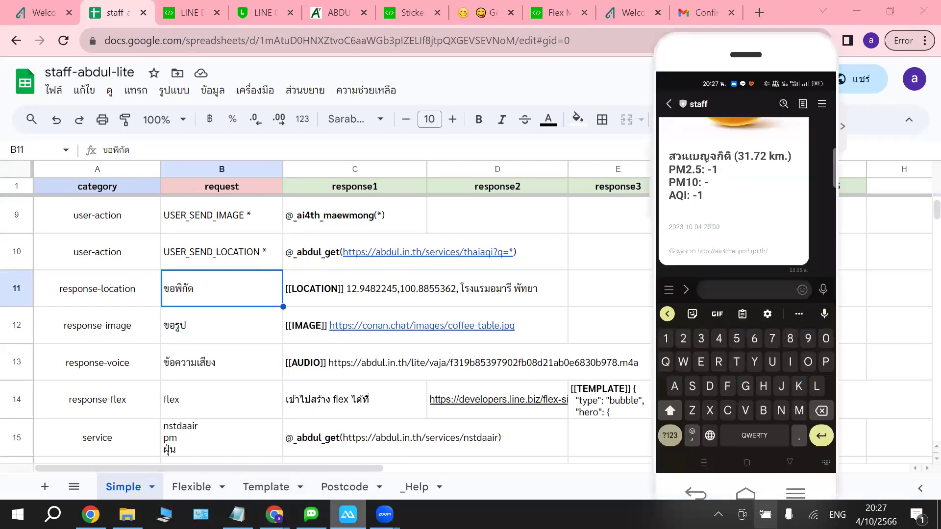
{"action": "type", "text": "ขอพิก"}
{"action": "left_click", "coordinate": [745, 314]}
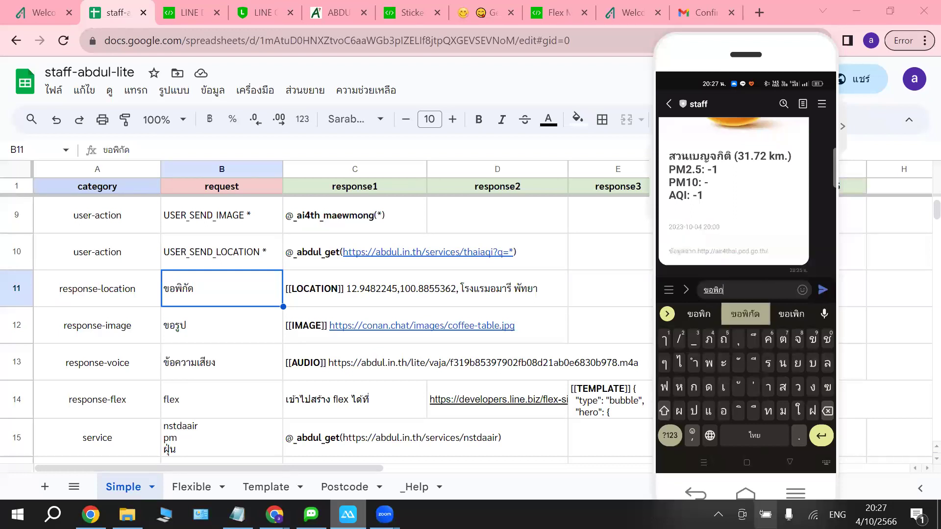
{"action": "left_click", "coordinate": [823, 289]}
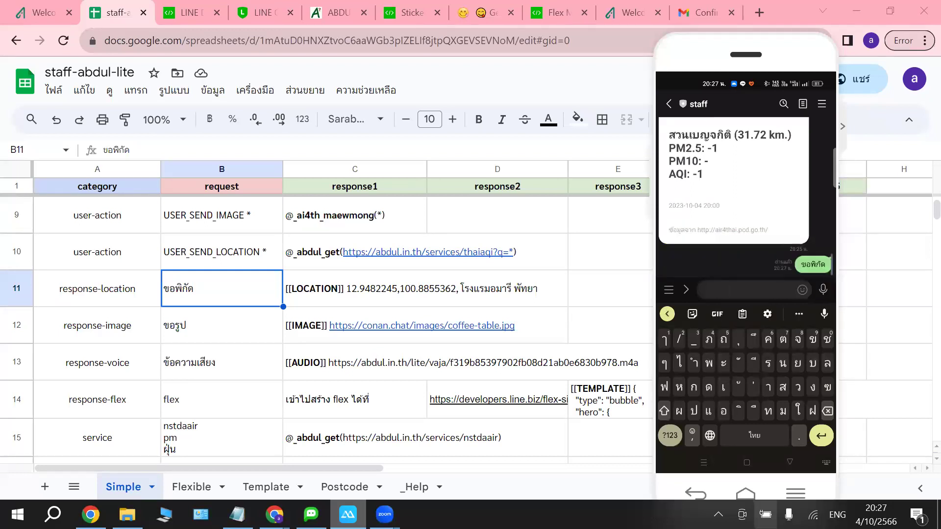
{"action": "scroll", "coordinate": [718, 225], "scroll_direction": "down", "scroll_amount": 1}
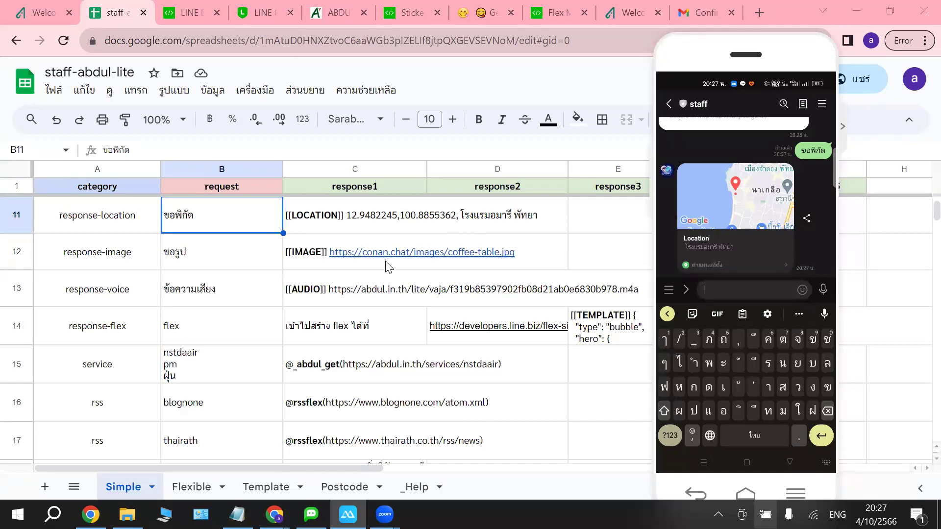
Add 'pic' on a new line below ขอรูป in cell B12.
{"action": "mouse_move", "coordinate": [405, 251]}
{"action": "left_click", "coordinate": [213, 258]}
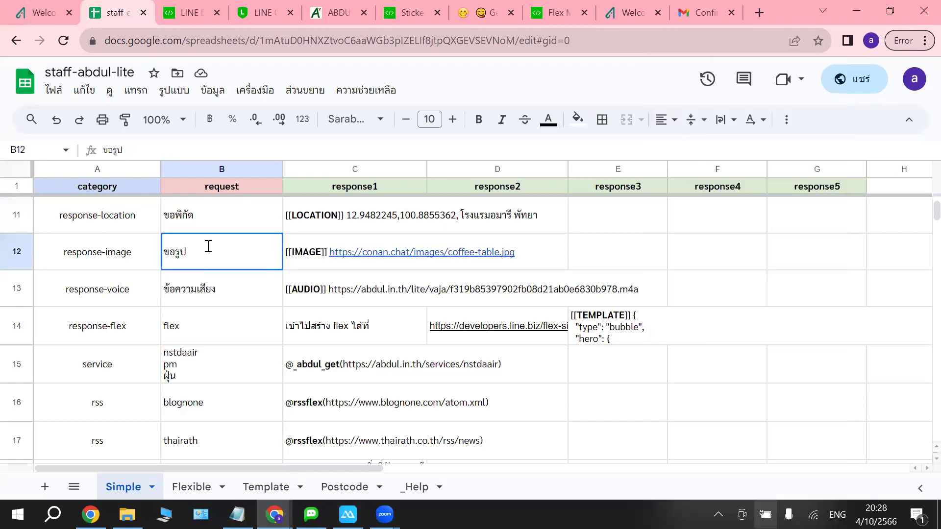
{"action": "double_click", "coordinate": [208, 246]}
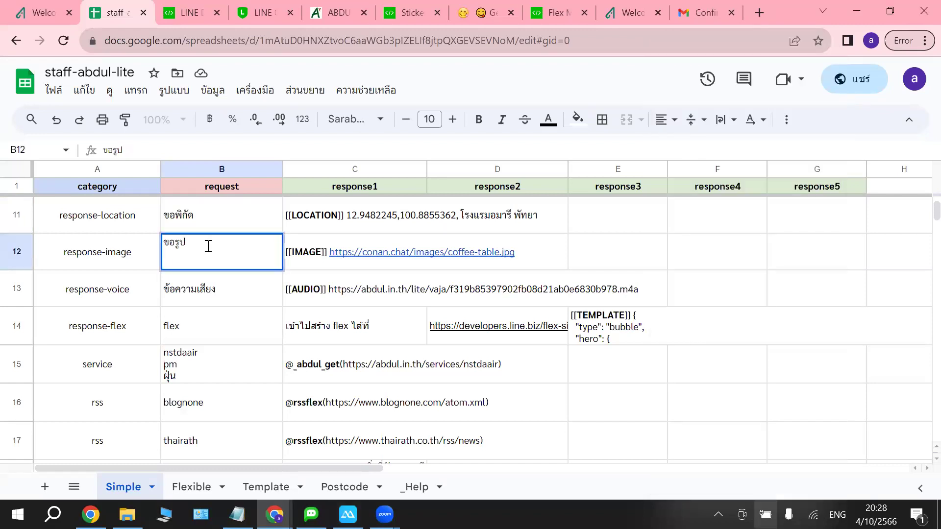
{"action": "key", "text": "alt+Return"}
{"action": "type", "text": "pic"}
{"action": "left_click", "coordinate": [177, 276]}
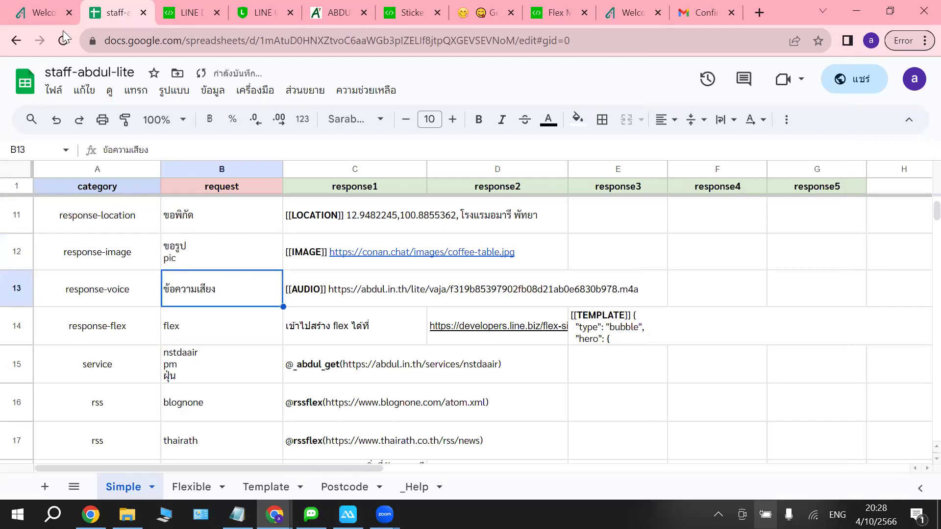
{"action": "left_click", "coordinate": [50, 12]}
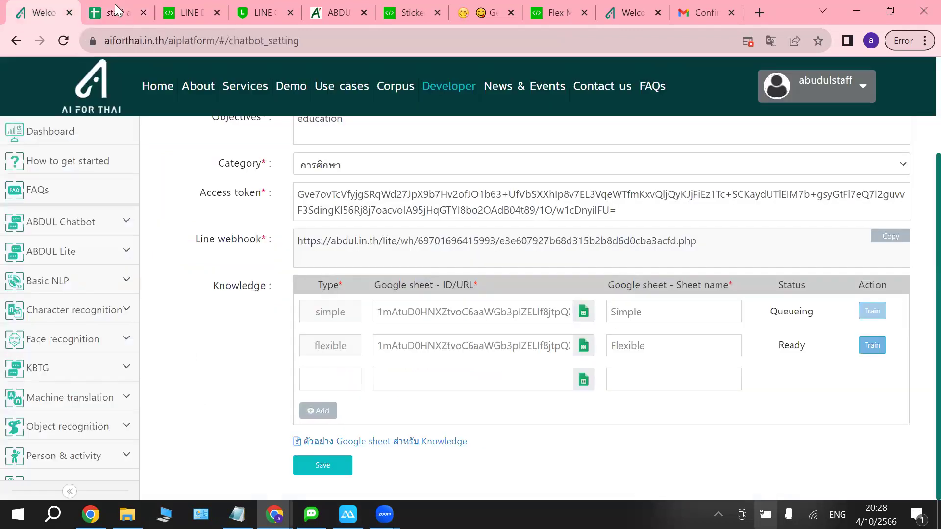
{"action": "mouse_move", "coordinate": [116, 10]}
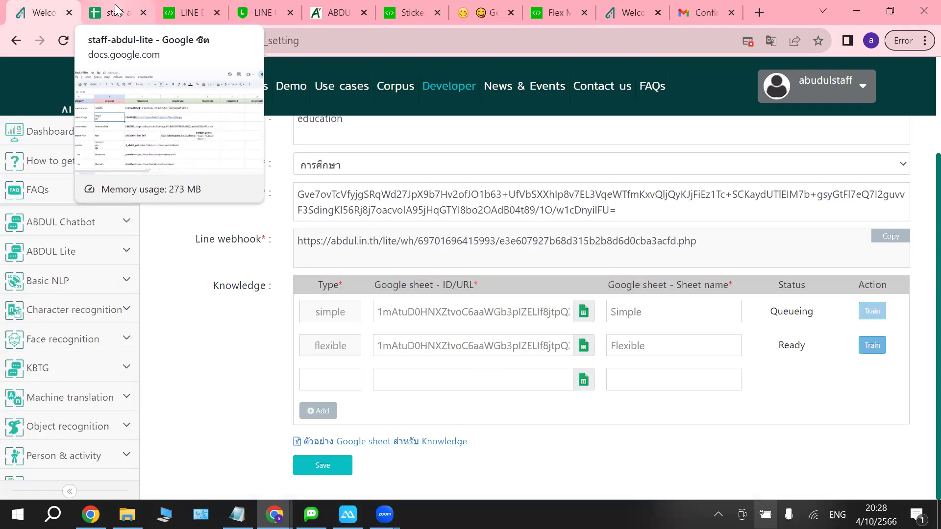
{"action": "left_click", "coordinate": [116, 9]}
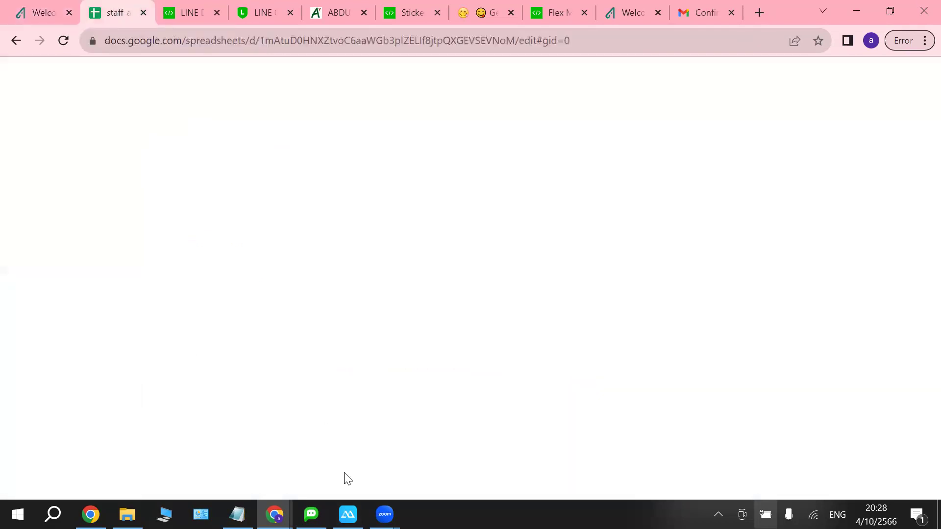
Send 'Pic' to the staff bot in the mirrored LINE chat.
{"action": "mouse_move", "coordinate": [384, 515]}
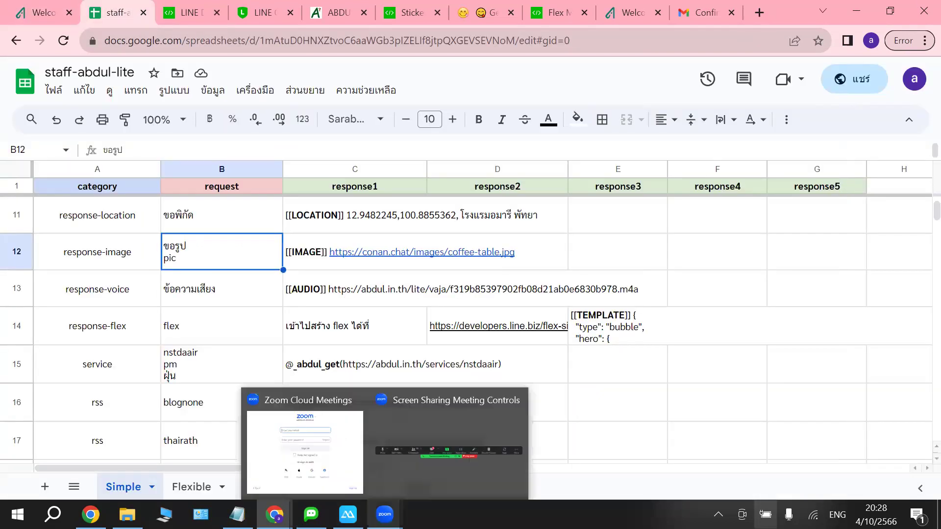
{"action": "left_click", "coordinate": [348, 515]}
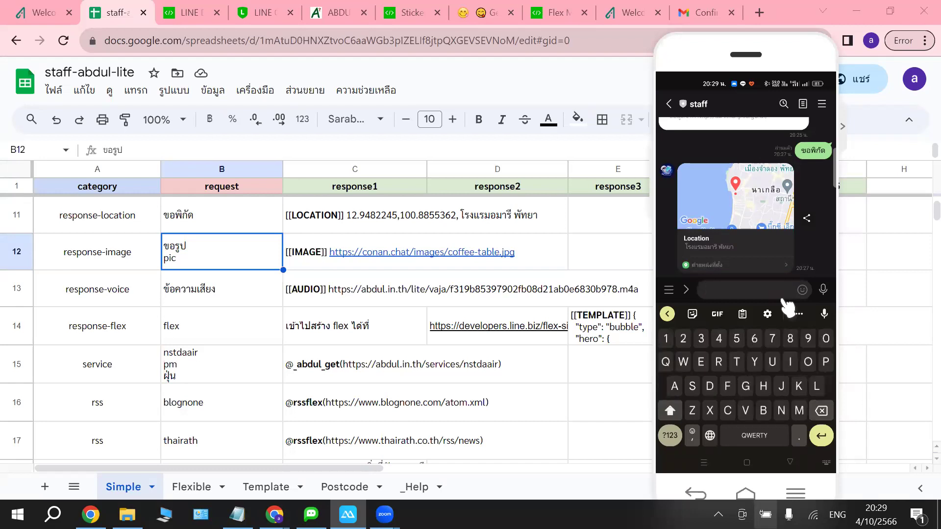
{"action": "type", "text": "Pic"}
{"action": "key", "text": "Return"}
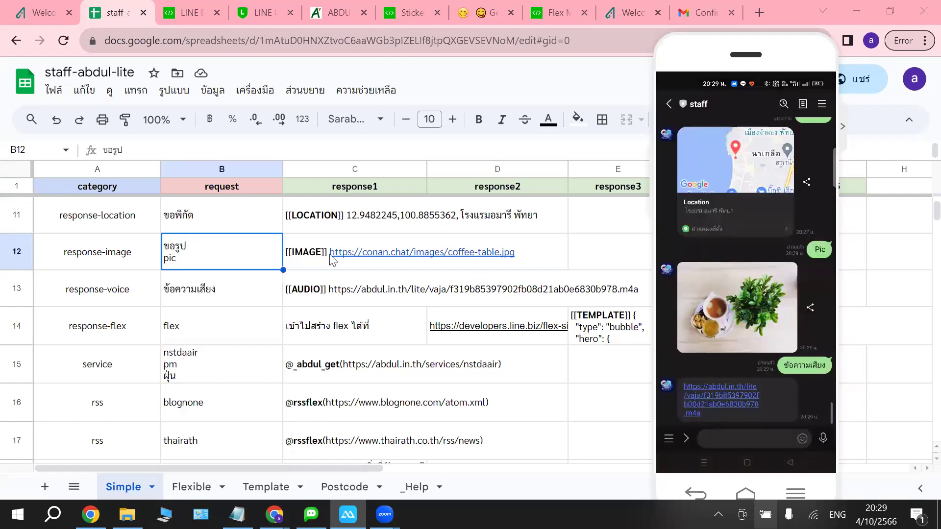
Check the flex request in B14, then send 'Flex' to the bot.
{"action": "mouse_move", "coordinate": [422, 307]}
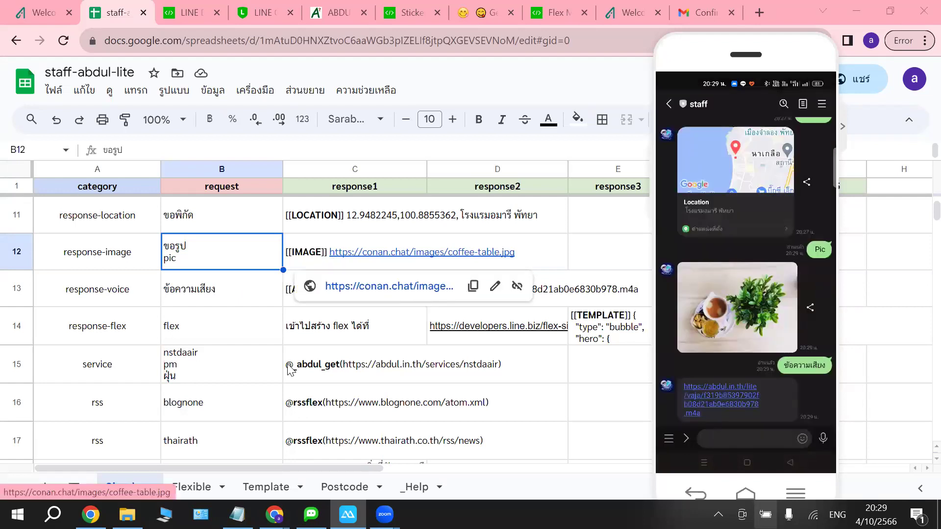
{"action": "key", "text": "alt+Tab"}
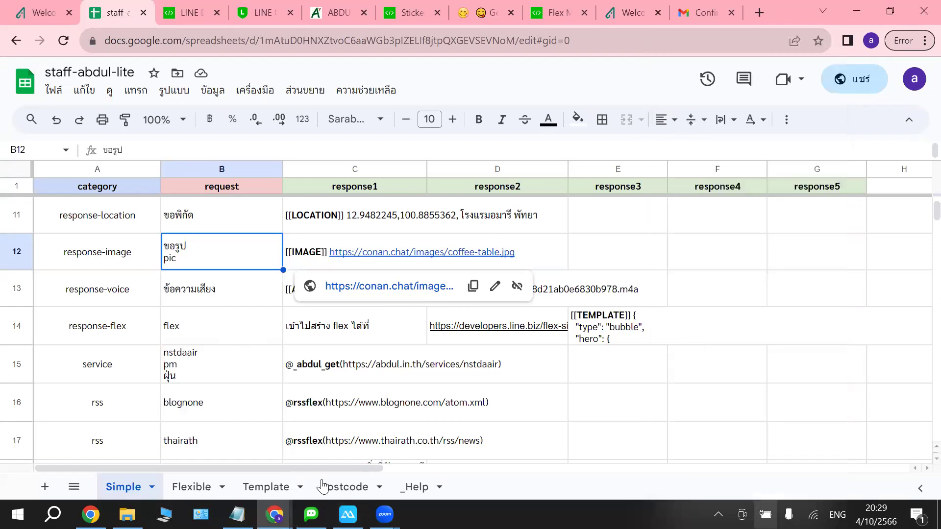
{"action": "left_click", "coordinate": [242, 342]}
{"action": "key", "text": "alt+Tab"}
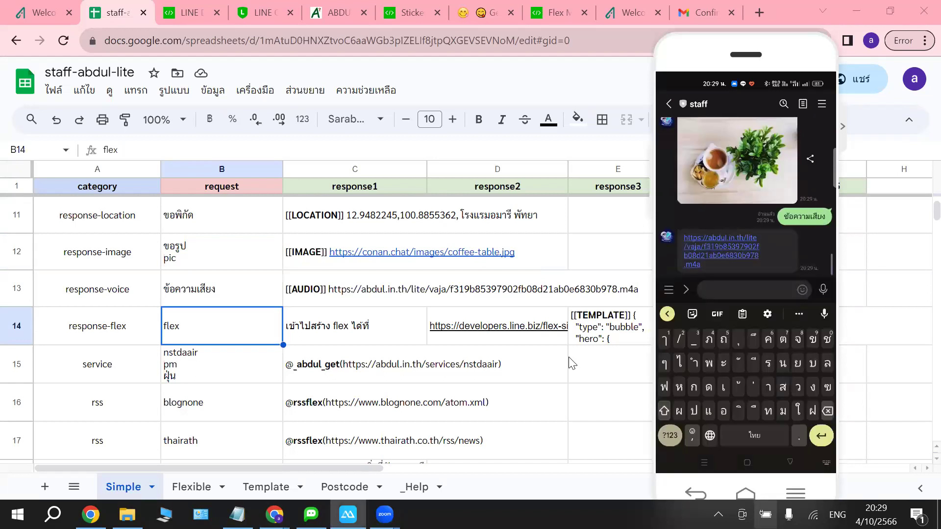
{"action": "type", "text": "F"}
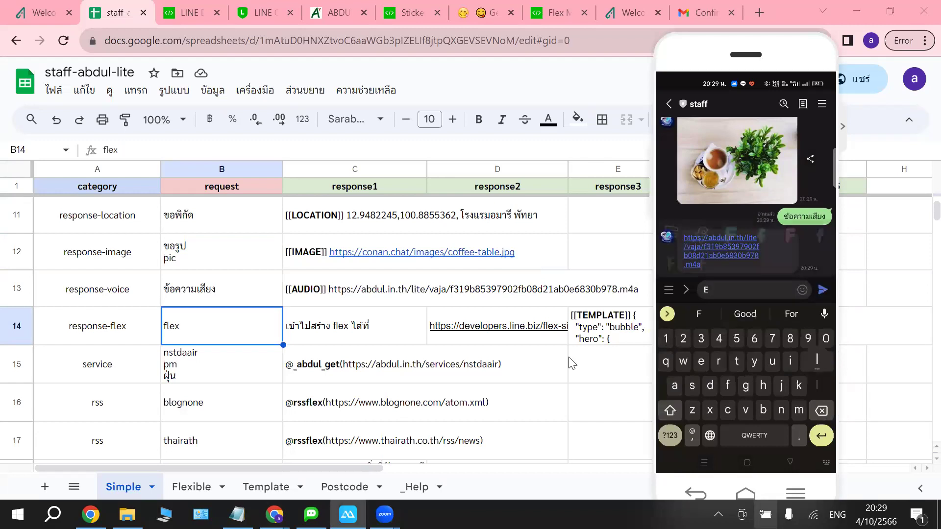
{"action": "type", "text": "lex"}
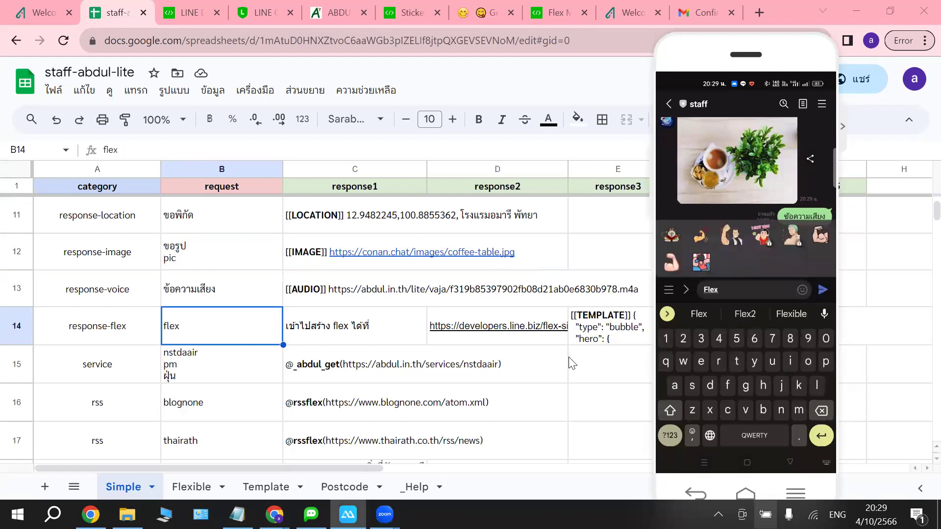
{"action": "key", "text": "Return"}
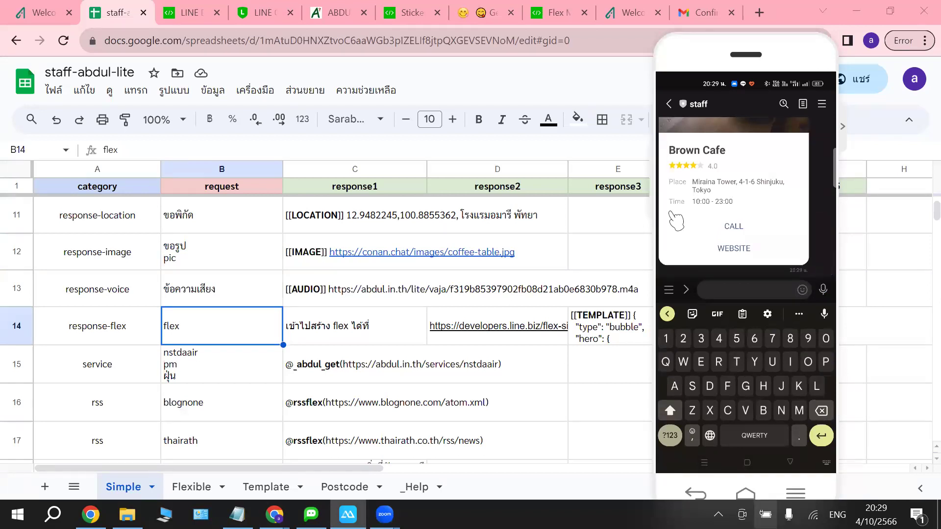
Open and close the Brown Cafe card's link, then select the flex template cell E14.
{"action": "left_click", "coordinate": [673, 214]}
{"action": "right_click", "coordinate": [672, 214]}
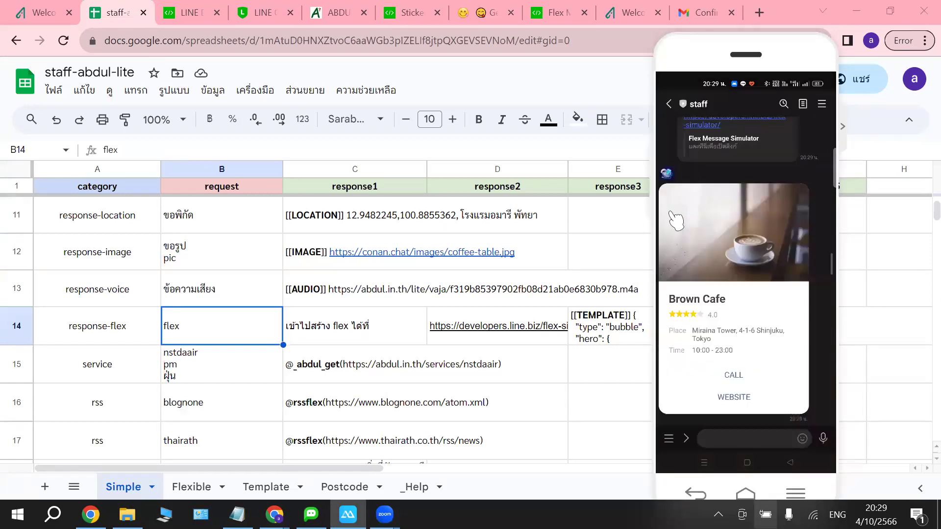
{"action": "scroll", "coordinate": [676, 220], "scroll_direction": "up", "scroll_amount": 3}
{"action": "scroll", "coordinate": [675, 219], "scroll_direction": "down", "scroll_amount": 2}
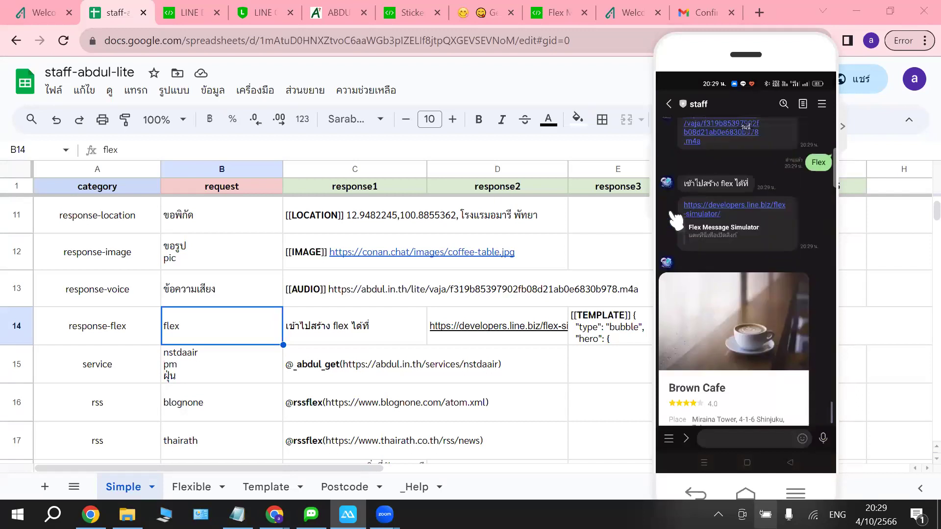
{"action": "scroll", "coordinate": [676, 219], "scroll_direction": "down", "scroll_amount": 2}
{"action": "scroll", "coordinate": [676, 219], "scroll_direction": "down", "scroll_amount": 2}
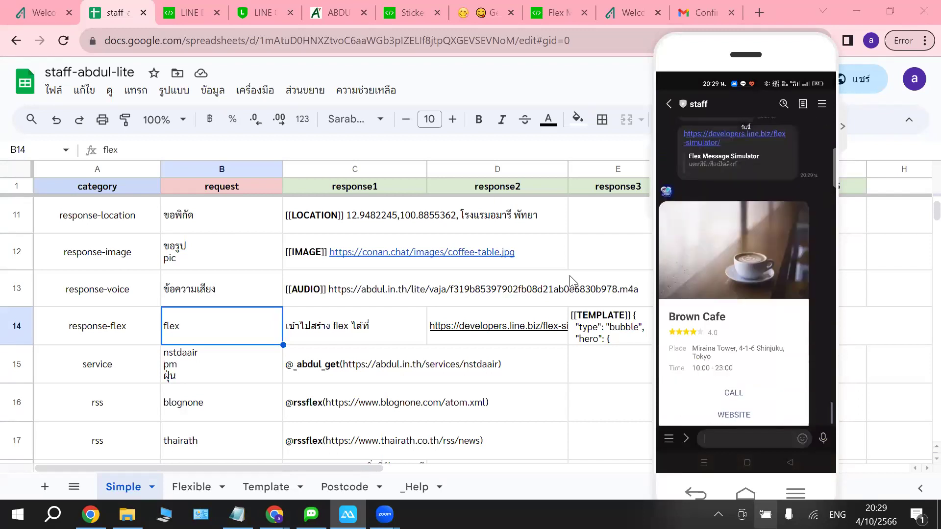
{"action": "scroll", "coordinate": [674, 220], "scroll_direction": "down", "scroll_amount": 1}
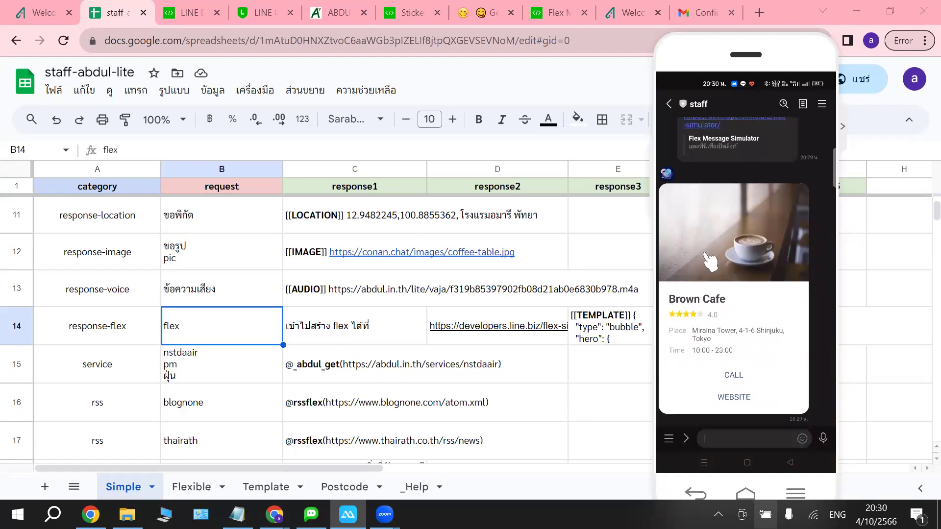
{"action": "left_click", "coordinate": [627, 321]}
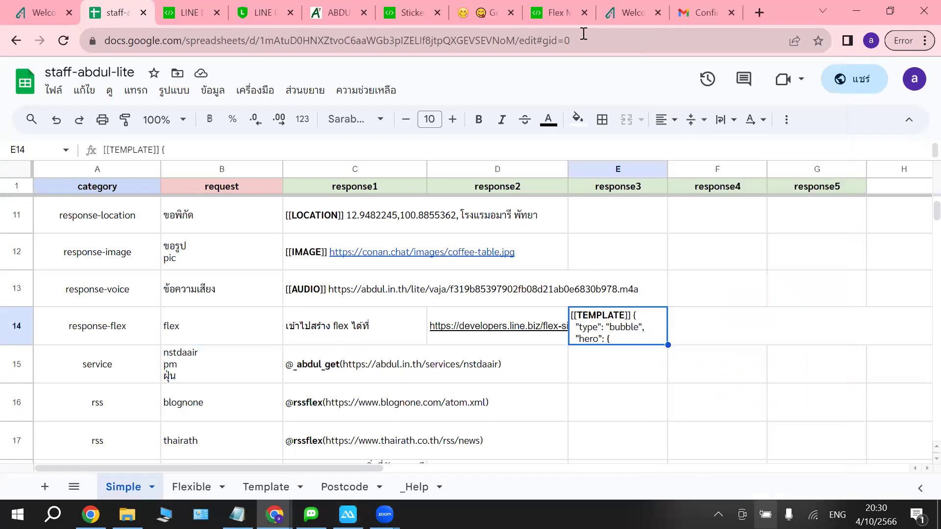
{"action": "left_click", "coordinate": [564, 14]}
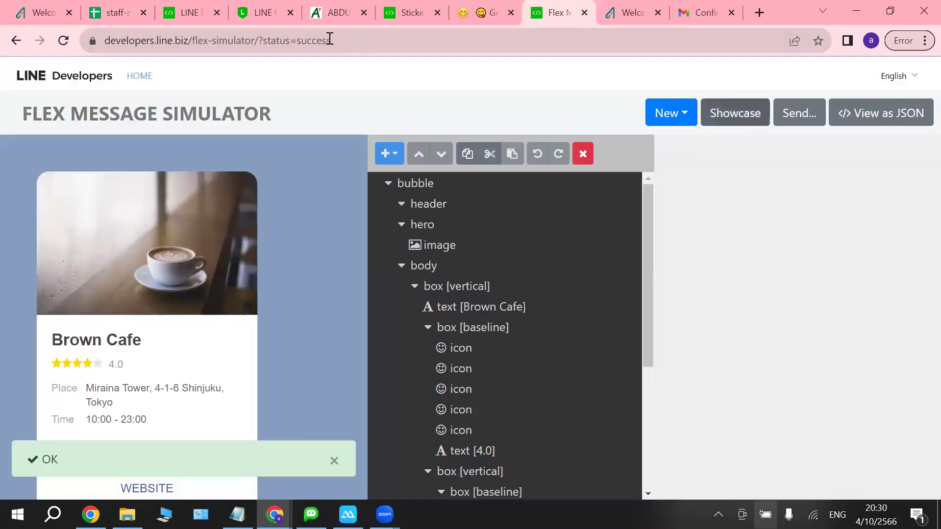
{"action": "right_click", "coordinate": [329, 42]}
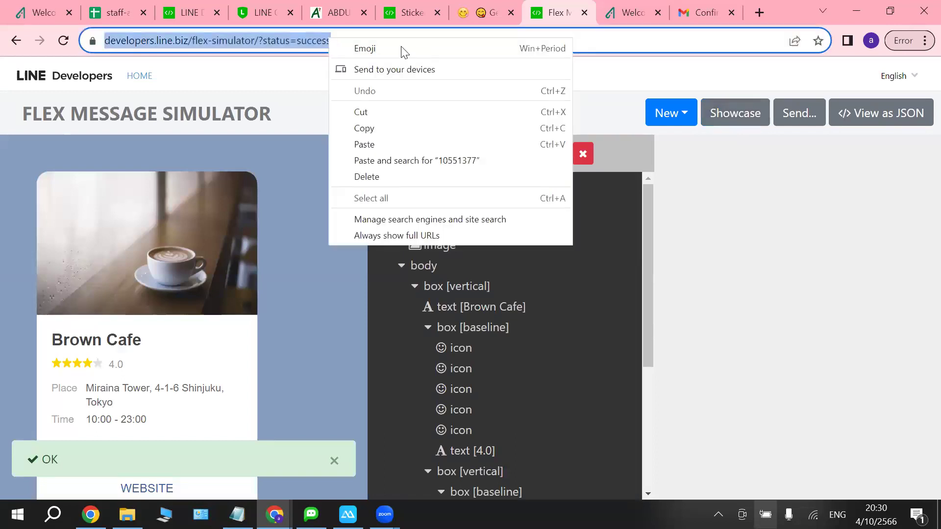
{"action": "left_click", "coordinate": [816, 212]}
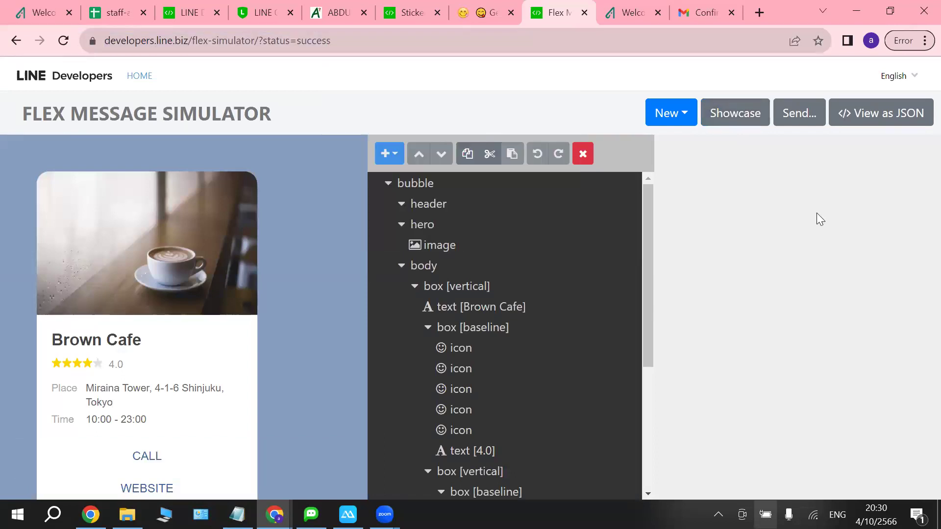
{"action": "right_click", "coordinate": [300, 42]}
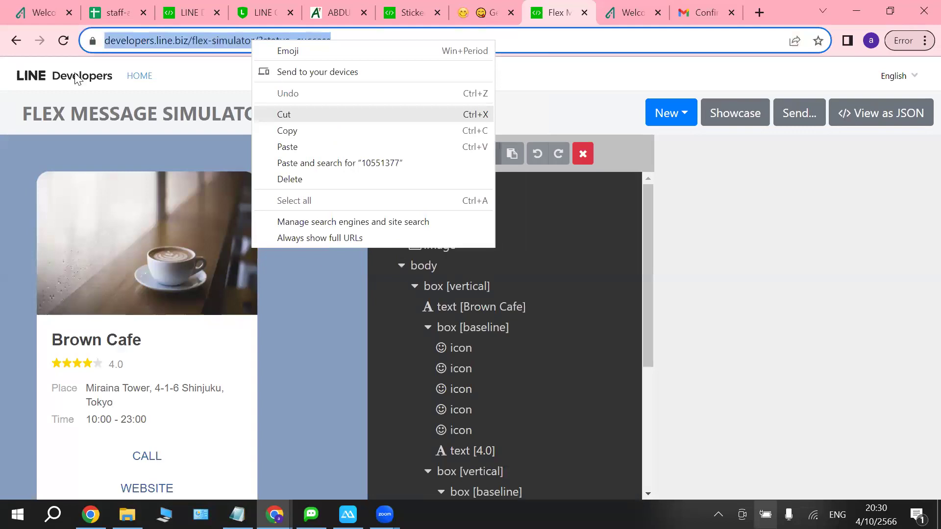
{"action": "key", "text": "ctrl+x"}
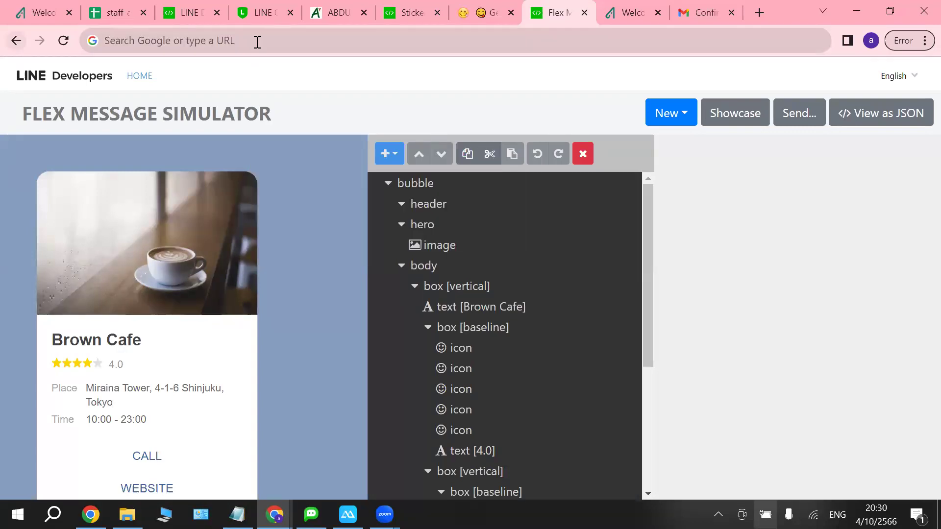
{"action": "left_click", "coordinate": [16, 40]}
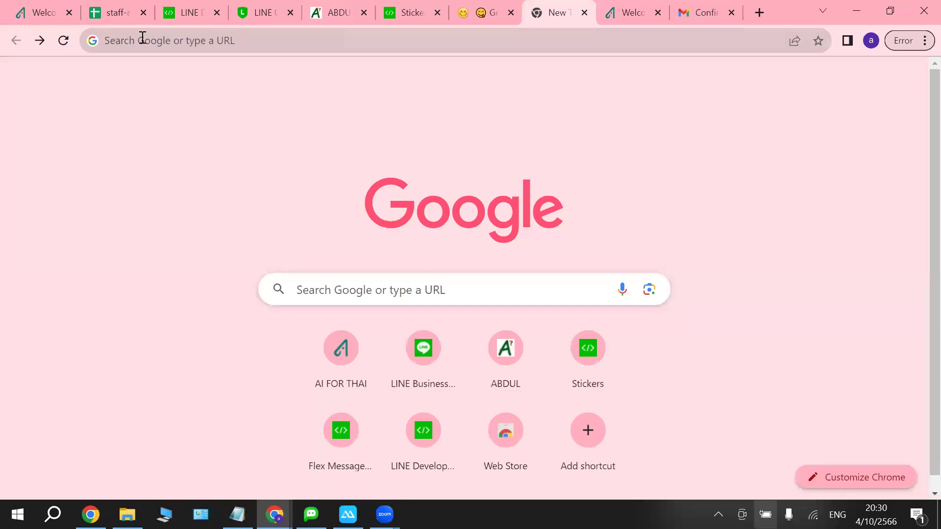
{"action": "key", "text": "alt+Right"}
{"action": "right_click", "coordinate": [199, 38]}
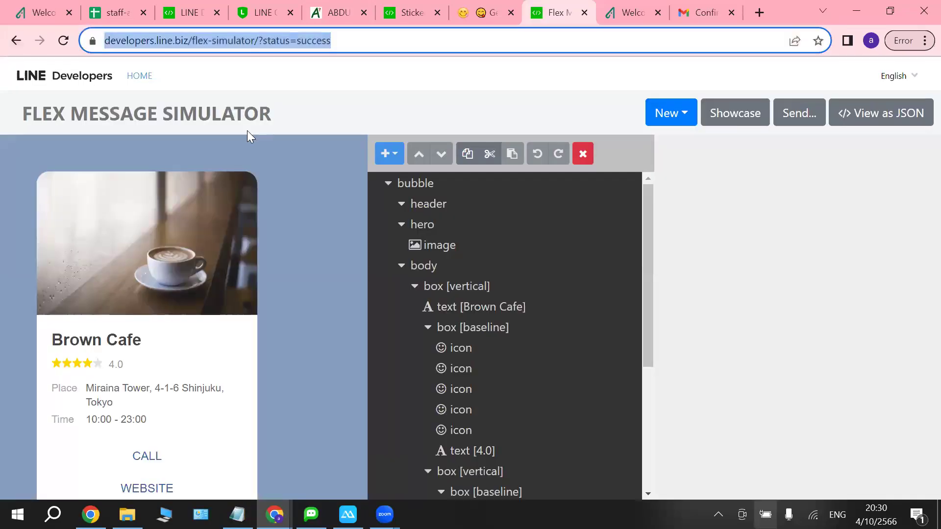
{"action": "key", "text": "Escape"}
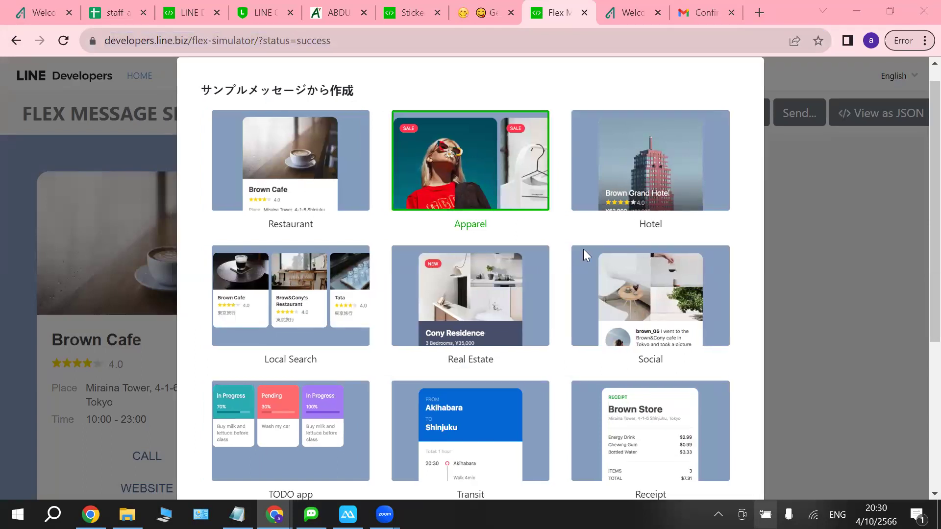
Load the Apparel sample carousel of Brown's and Cony's T-shirt cards into the simulator.
{"action": "scroll", "coordinate": [681, 410], "scroll_direction": "down", "scroll_amount": 5}
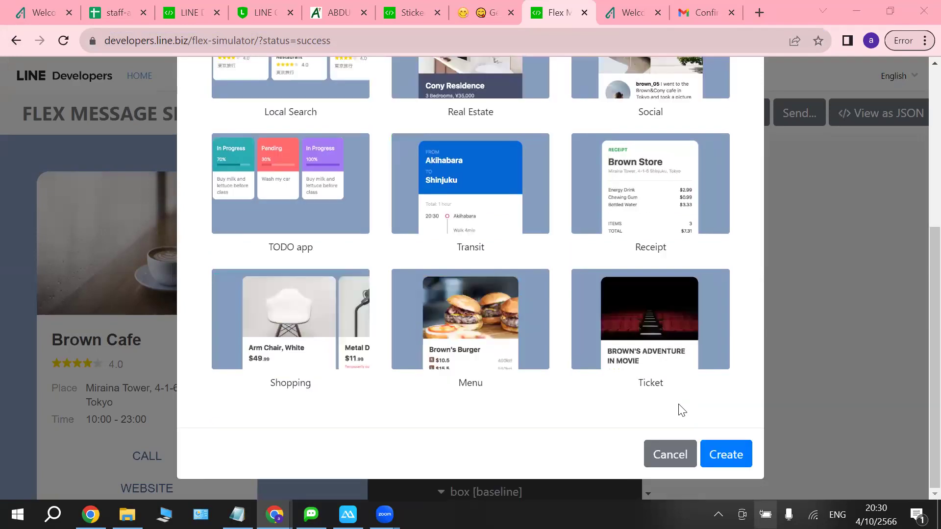
{"action": "left_click", "coordinate": [725, 456]}
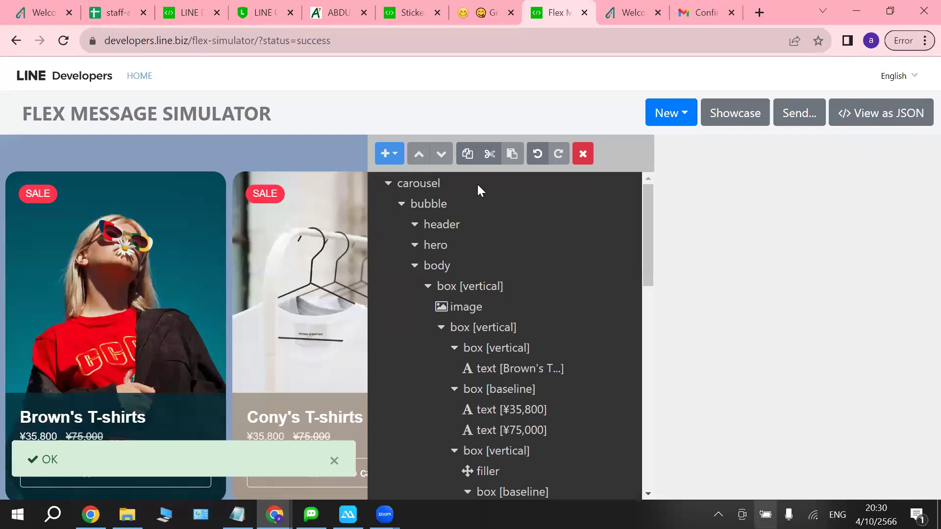
{"action": "left_click", "coordinate": [435, 245]}
{"action": "left_click", "coordinate": [715, 139]}
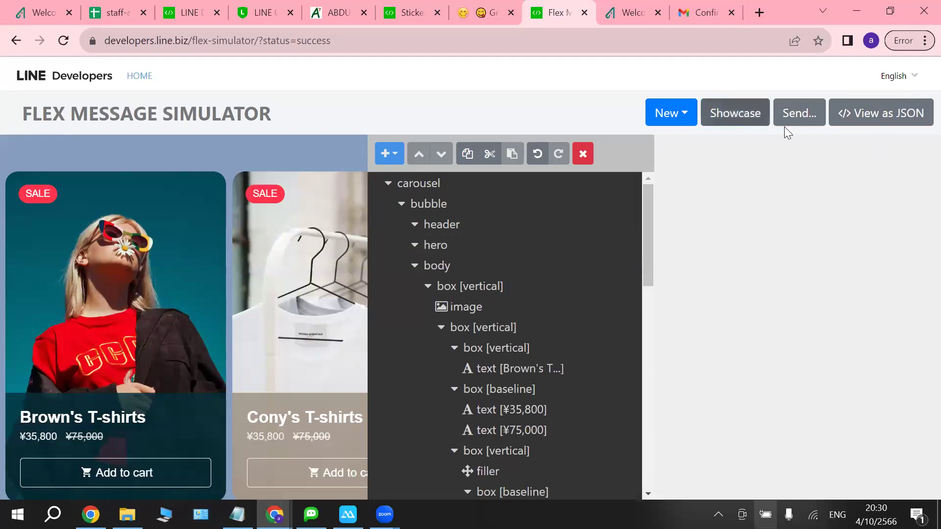
{"action": "scroll", "coordinate": [678, 471], "scroll_direction": "down", "scroll_amount": 5}
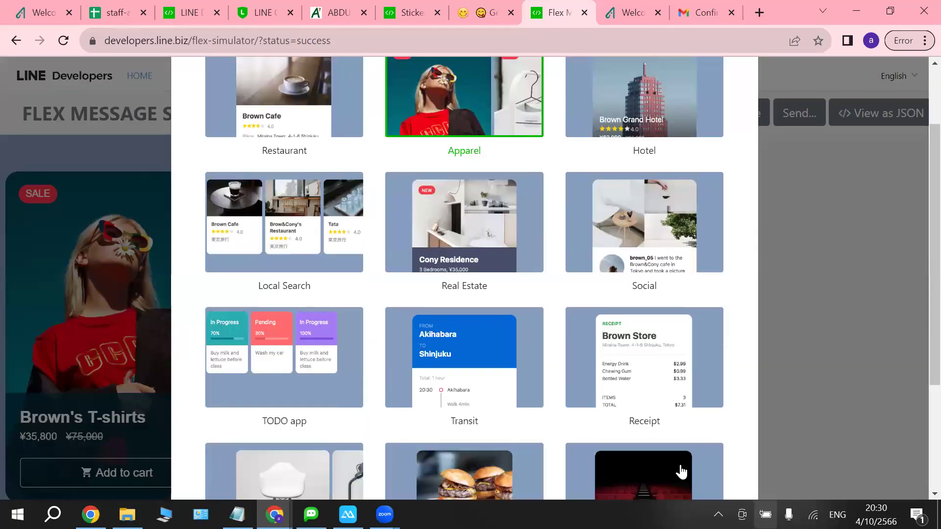
{"action": "left_click", "coordinate": [869, 117]}
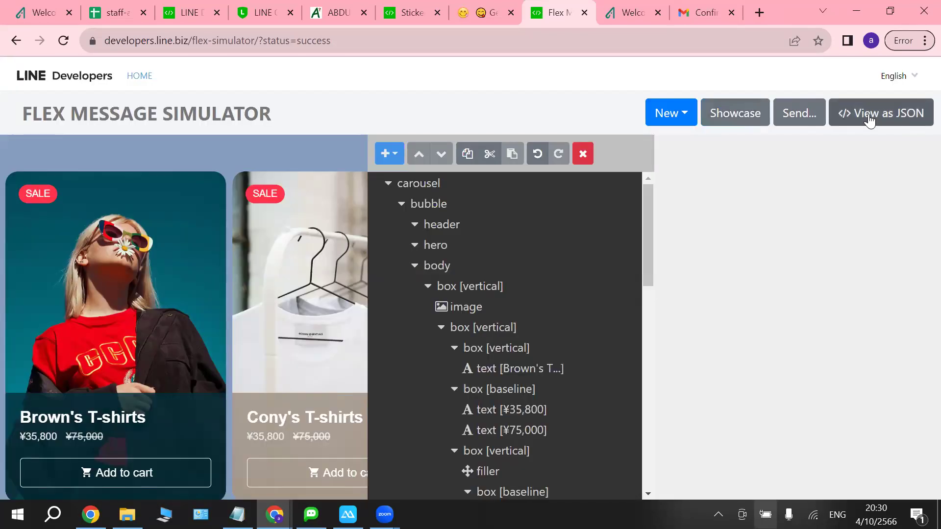
Copy the Apparel carousel JSON from the Flex Simulator and return to the staff-abdul-lite sheet.
{"action": "left_click", "coordinate": [868, 114]}
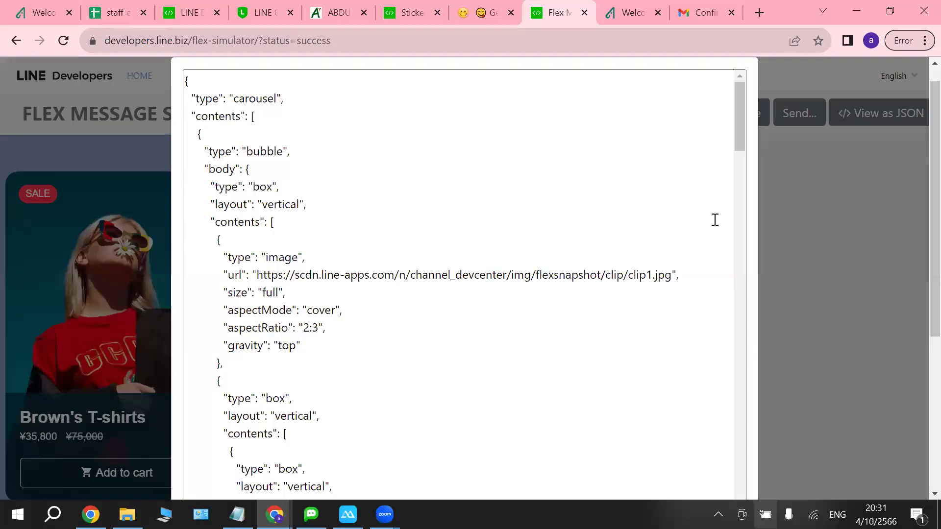
{"action": "scroll", "coordinate": [709, 229], "scroll_direction": "down", "scroll_amount": 15}
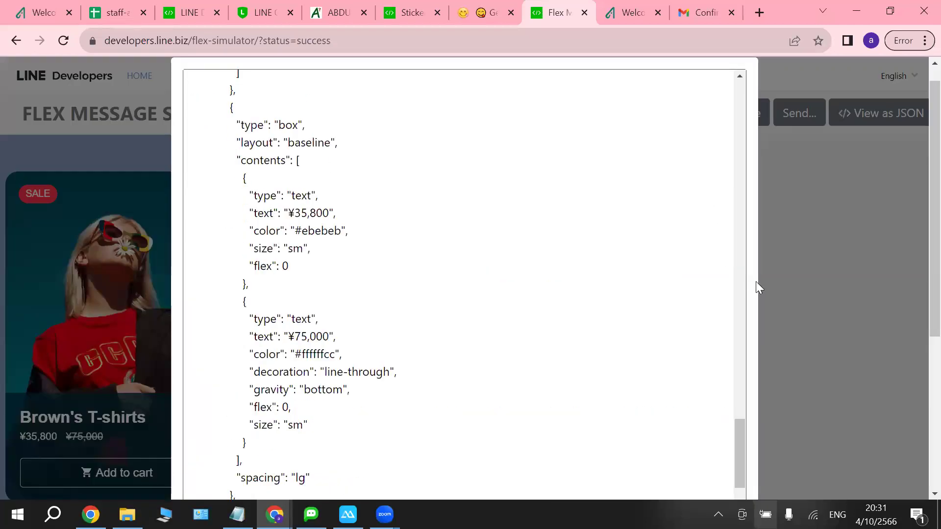
{"action": "scroll", "coordinate": [755, 282], "scroll_direction": "down", "scroll_amount": 5}
{"action": "left_click", "coordinate": [626, 459]}
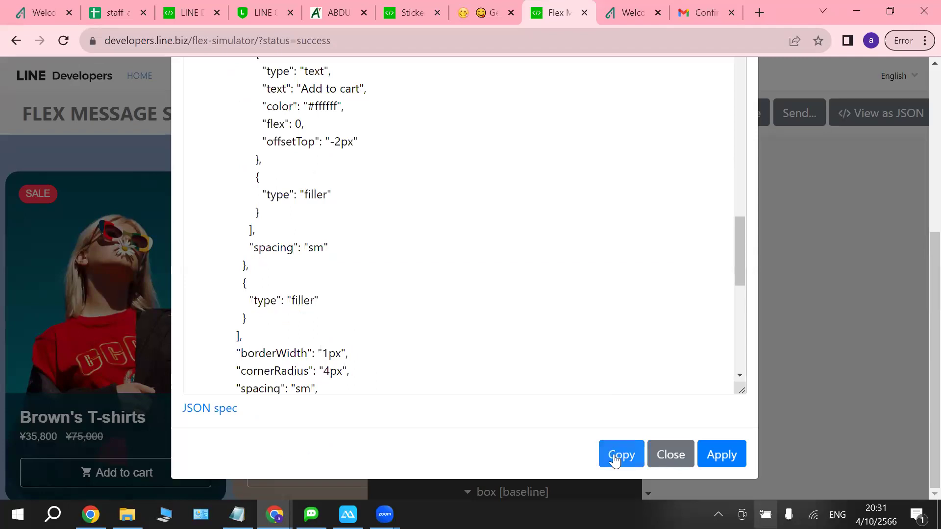
{"action": "left_click", "coordinate": [618, 461]}
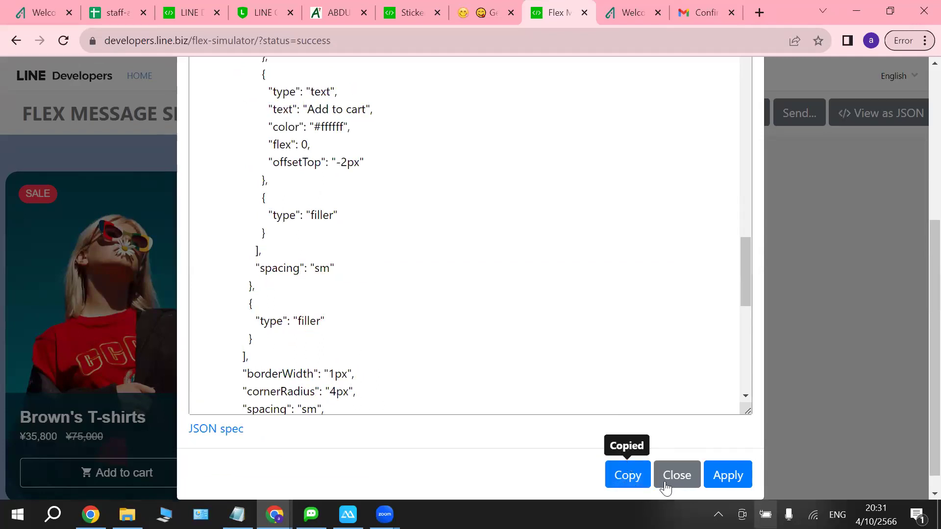
{"action": "key", "text": "Escape"}
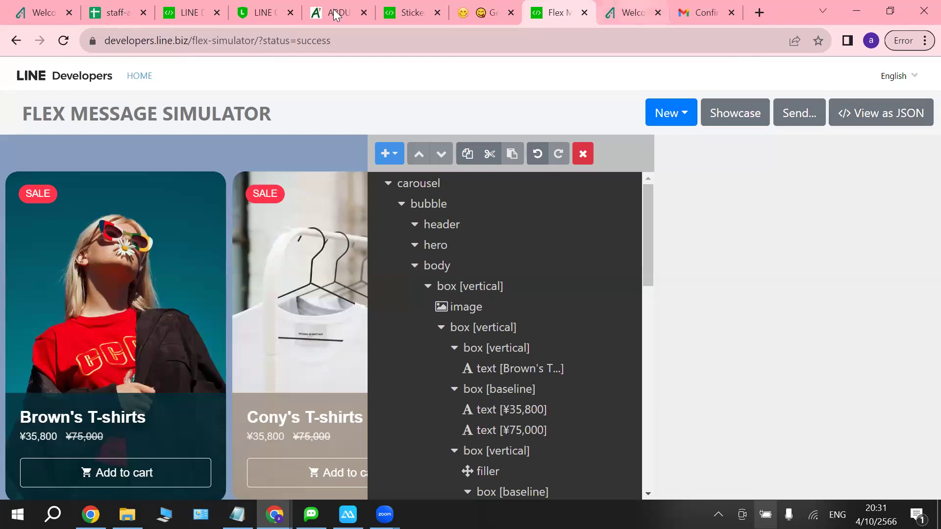
{"action": "left_click", "coordinate": [119, 15]}
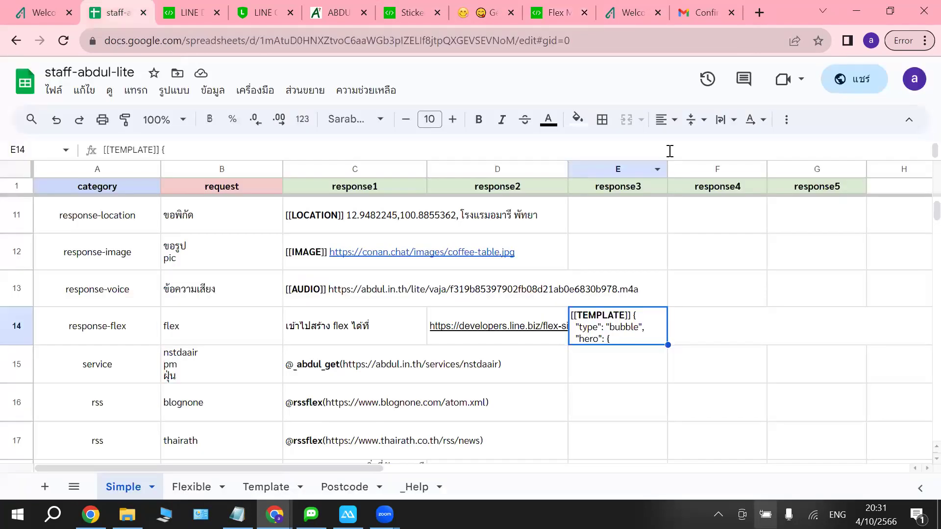
Replace the bubble JSON after [[TEMPLATE]] in E14 with the carousel JSON, then retrain Simple knowledge.
{"action": "double_click", "coordinate": [630, 316]}
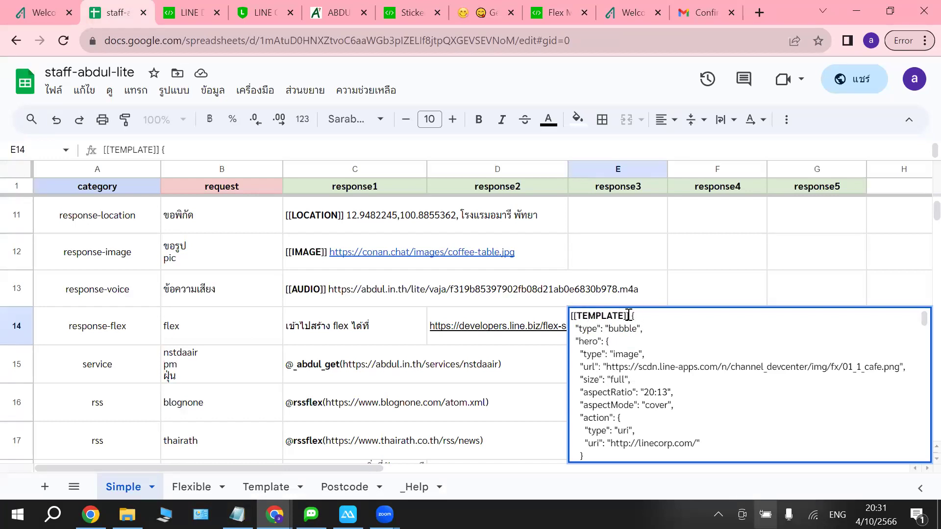
{"action": "left_click_drag", "start_coordinate": [632, 316], "coordinate": [676, 471]}
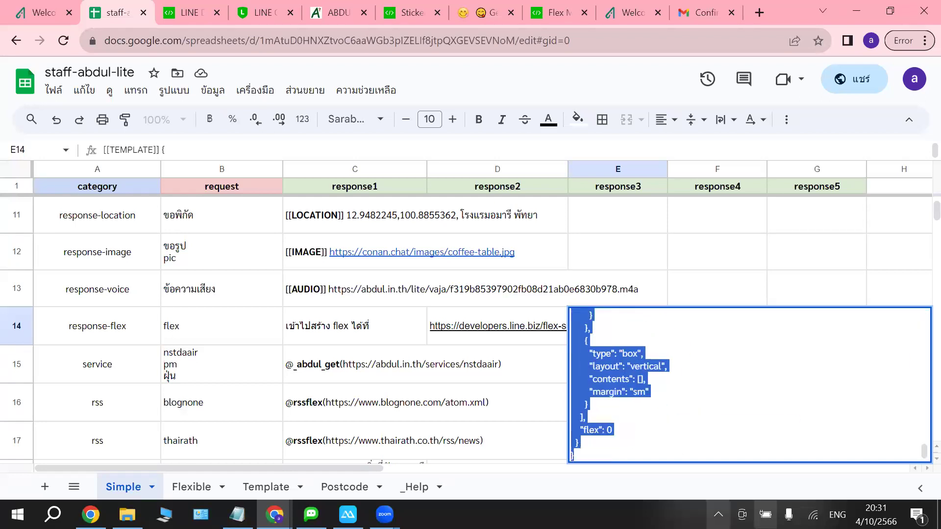
{"action": "key", "text": "BackSpace"}
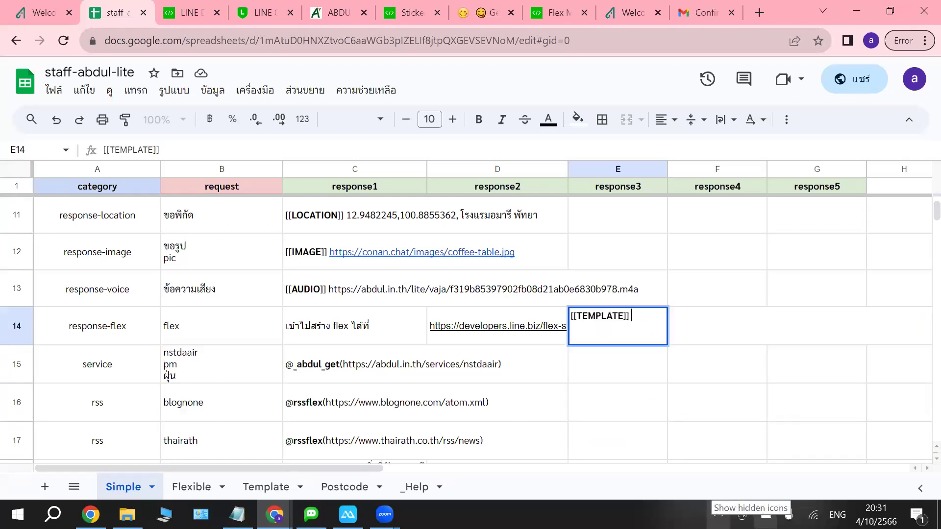
{"action": "key", "text": "ctrl+v"}
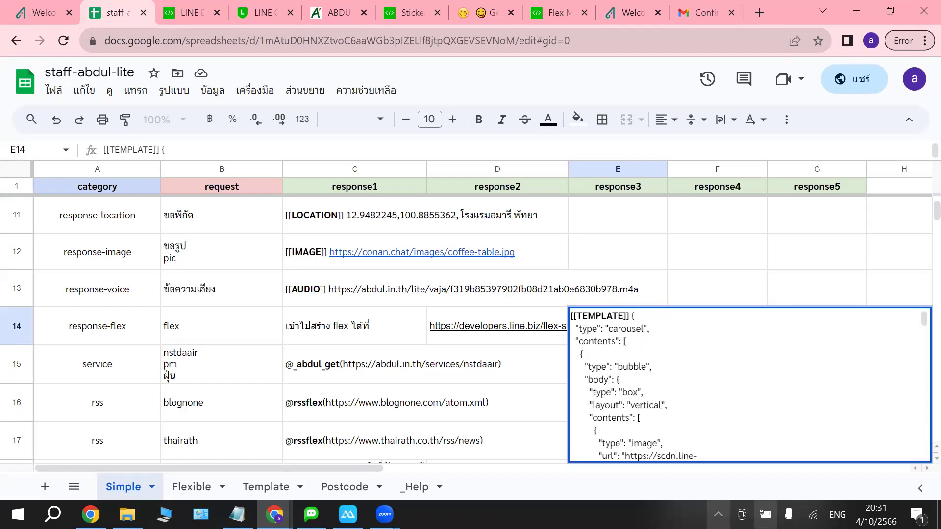
{"action": "scroll", "coordinate": [735, 392], "scroll_direction": "down", "scroll_amount": 10}
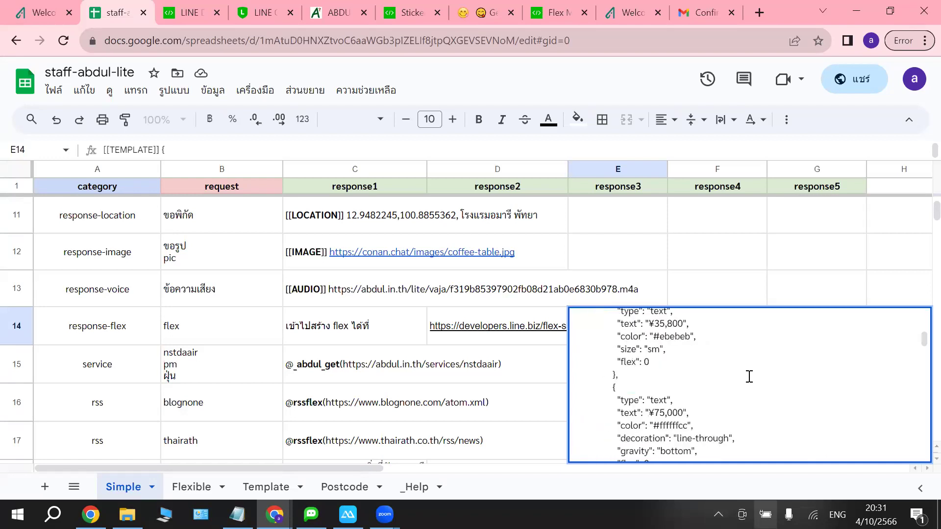
{"action": "scroll", "coordinate": [749, 377], "scroll_direction": "up", "scroll_amount": 10}
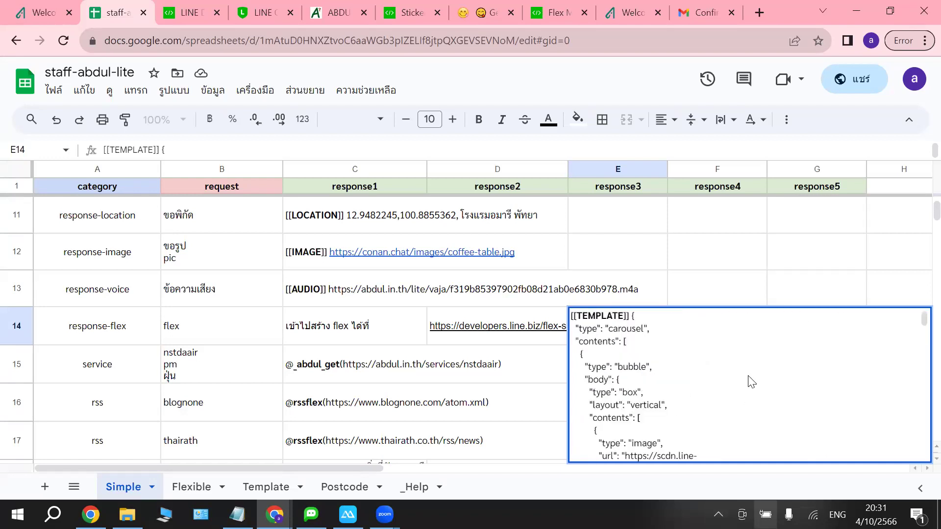
{"action": "key", "text": "Return"}
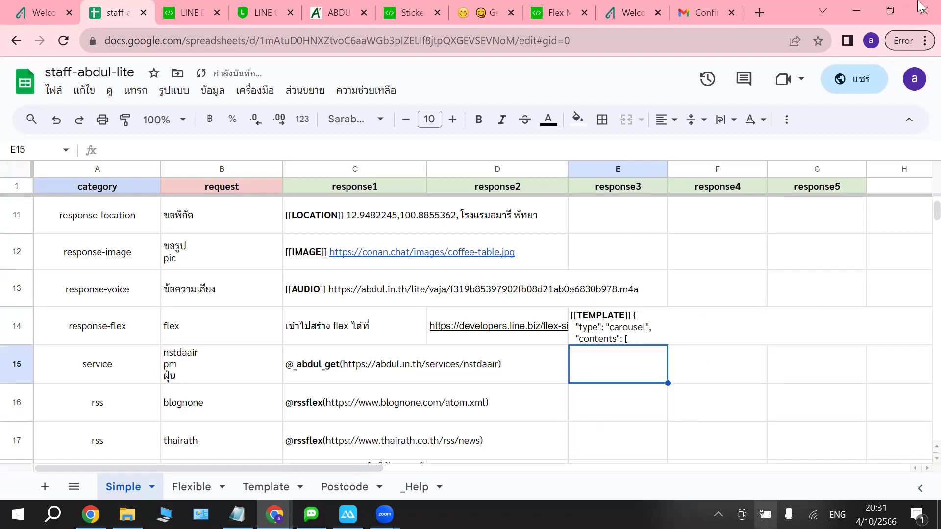
{"action": "left_click", "coordinate": [44, 12]}
{"action": "left_click", "coordinate": [861, 312]}
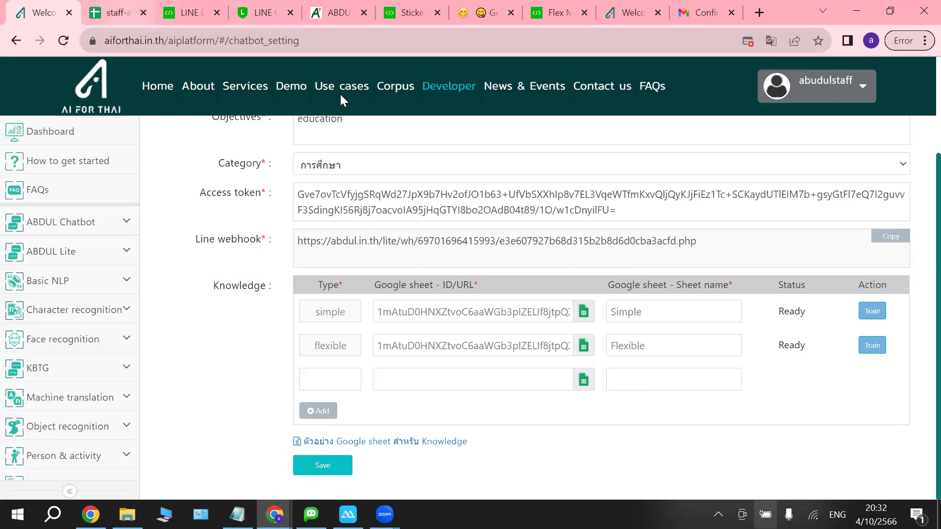
Send 'Flex' in the mirrored LINE chat and view the bot's T-shirts carousel reply.
{"action": "key", "text": "ctrl+Tab"}
{"action": "mouse_move", "coordinate": [311, 514]}
{"action": "mouse_move", "coordinate": [348, 514]}
{"action": "left_click", "coordinate": [366, 477]}
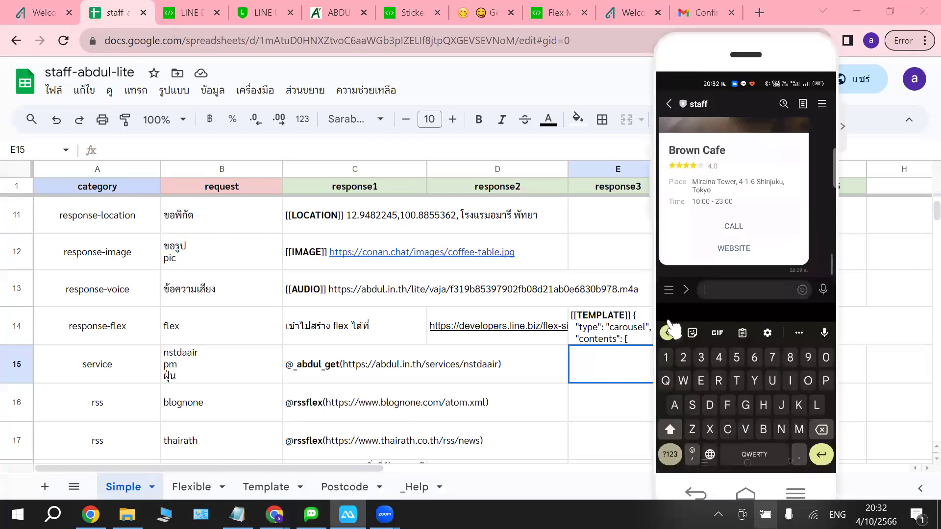
{"action": "type", "text": "Fle"}
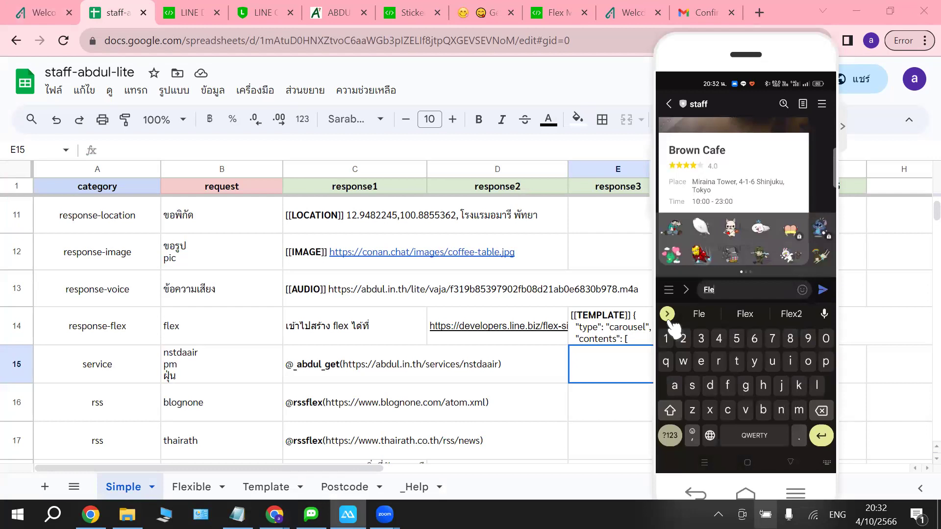
{"action": "type", "text": "x"}
{"action": "key", "text": "Return"}
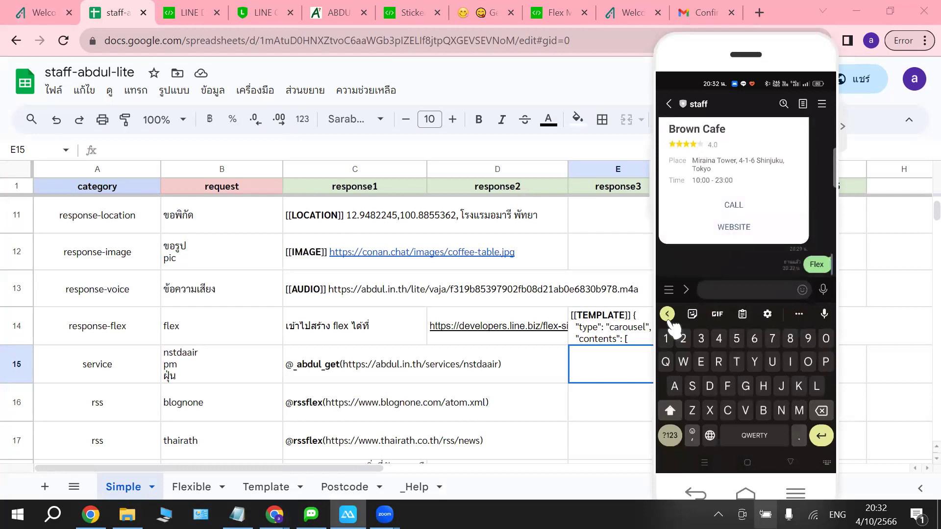
{"action": "left_click", "coordinate": [667, 314]}
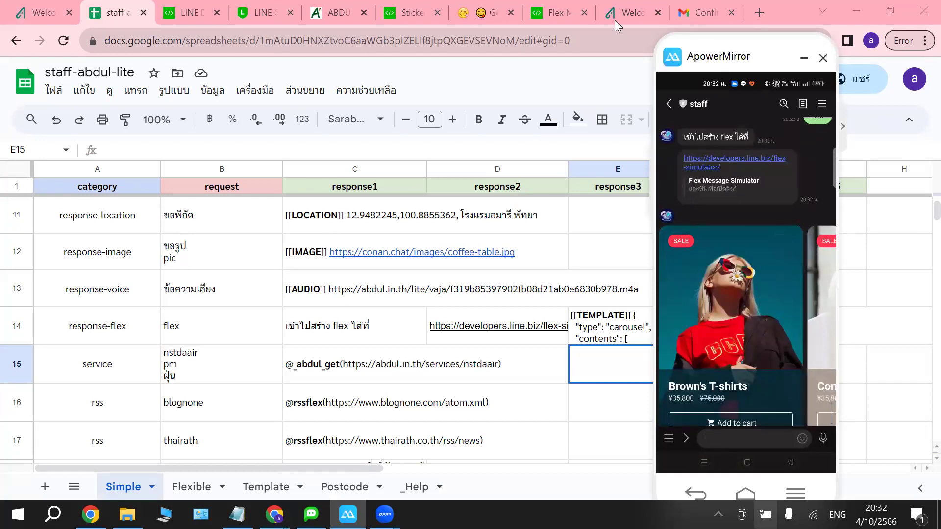
Inspect the carousel card's image element in the Flex Simulator, then recheck E14's template.
{"action": "left_click", "coordinate": [556, 13]}
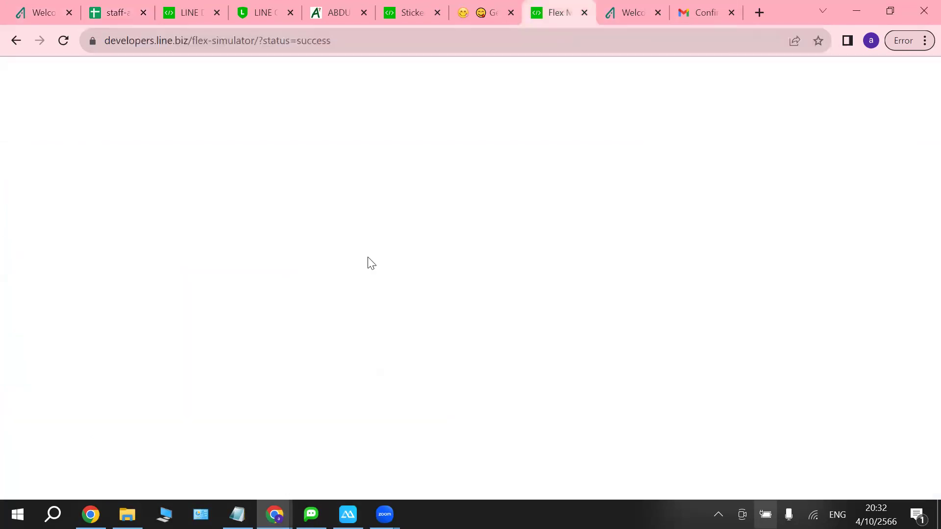
{"action": "left_click", "coordinate": [460, 306]}
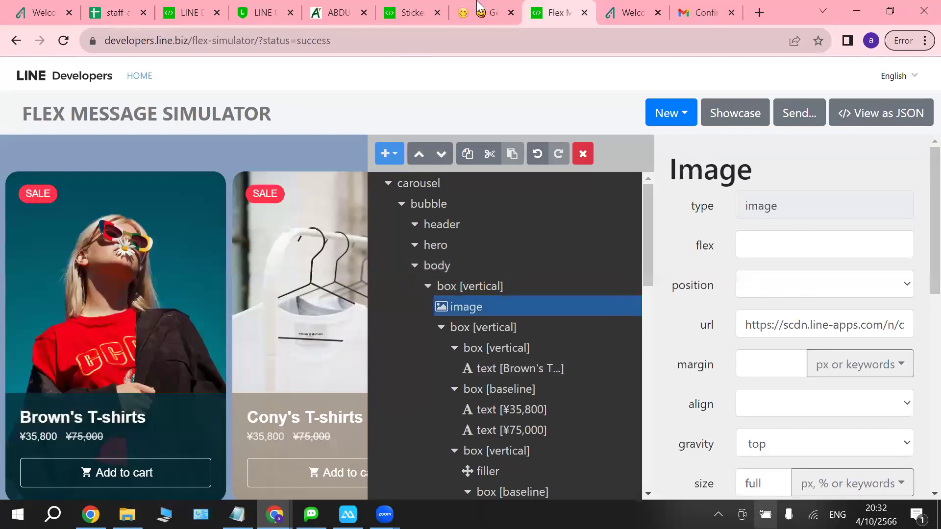
{"action": "left_click", "coordinate": [98, 17]}
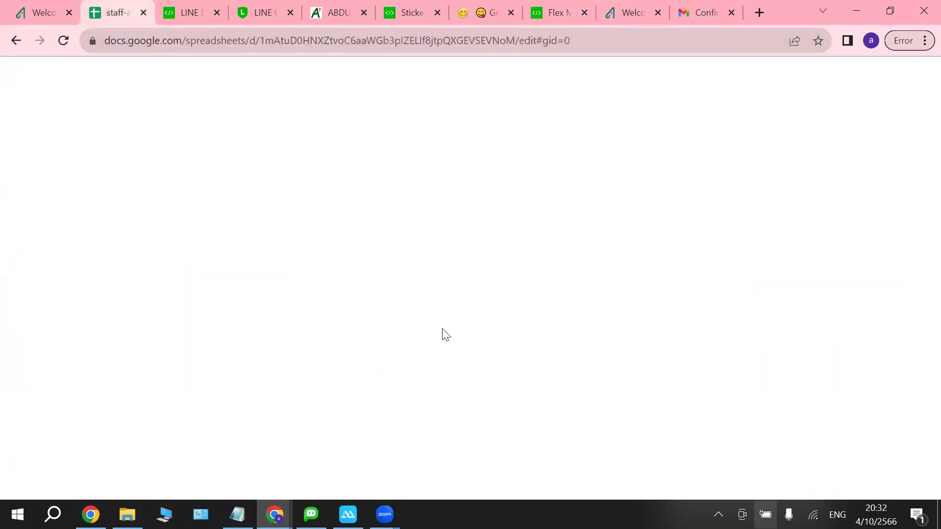
{"action": "left_click", "coordinate": [607, 321]}
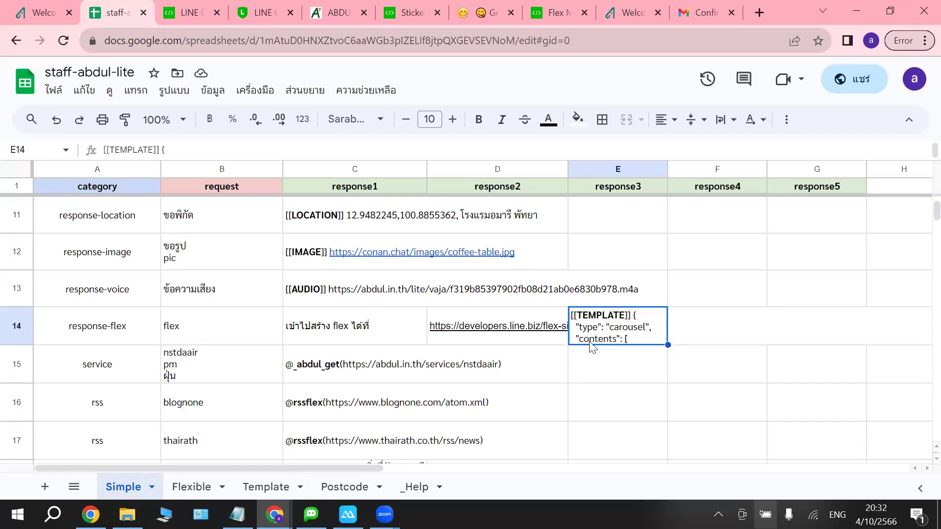
Check the thairath keyword in B17, then bring the mirrored LINE chat forward.
{"action": "scroll", "coordinate": [559, 360], "scroll_direction": "down", "scroll_amount": 2}
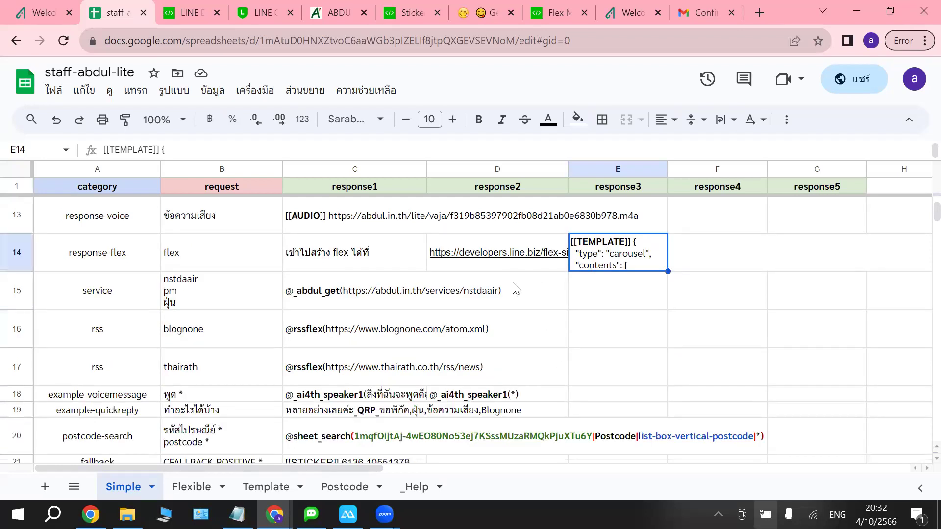
{"action": "scroll", "coordinate": [430, 354], "scroll_direction": "up", "scroll_amount": 2}
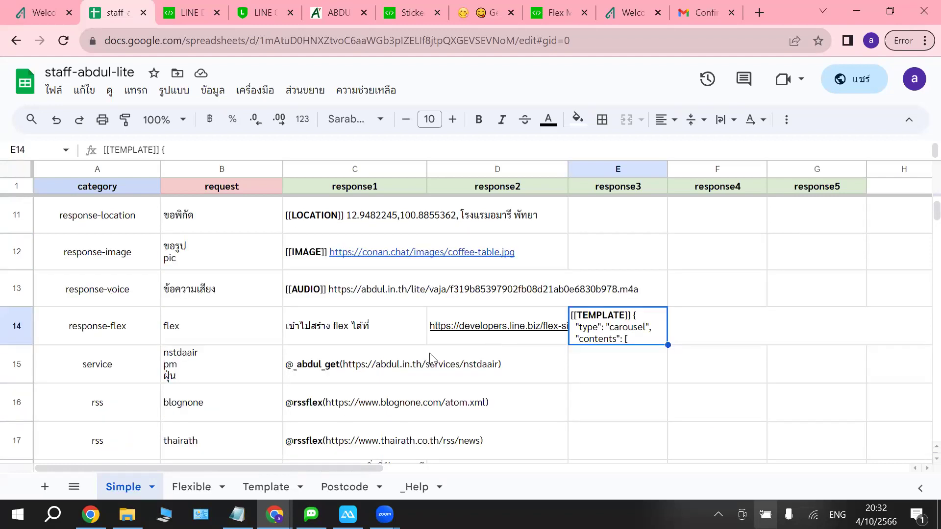
{"action": "scroll", "coordinate": [433, 357], "scroll_direction": "down", "scroll_amount": 2}
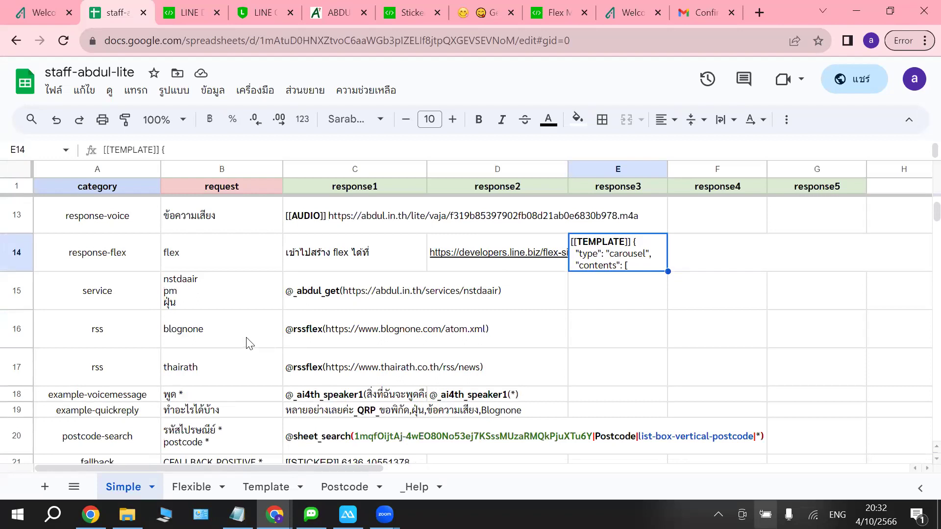
{"action": "left_click", "coordinate": [229, 374]}
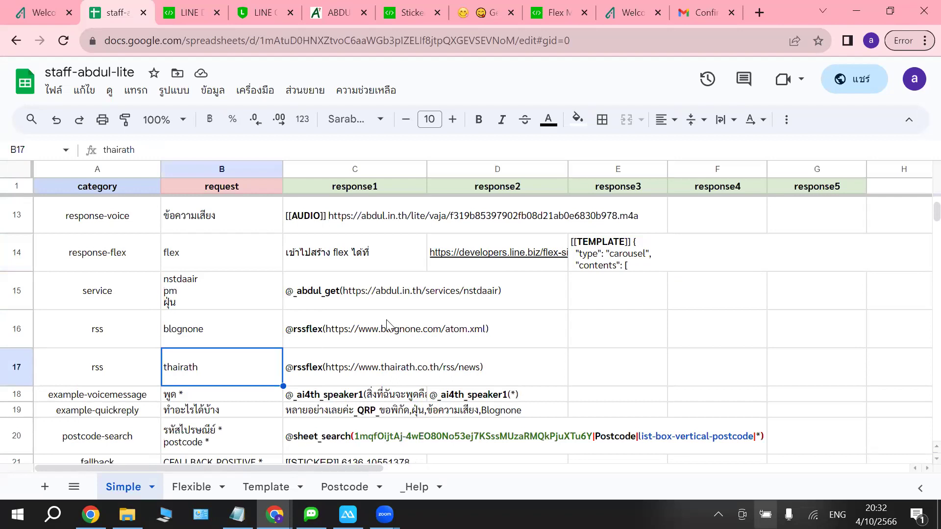
{"action": "mouse_move", "coordinate": [495, 253]}
{"action": "key", "text": "alt+Tab"}
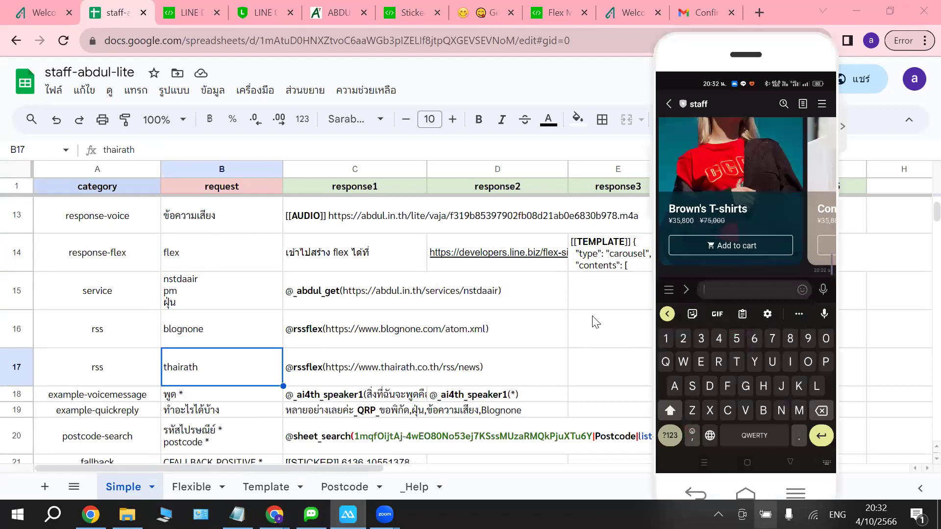
Send 'Thairath' to the staff bot using the English keyboard to get the news carousel.
{"action": "key", "text": "shift+space"}
{"action": "type", "text": "ไ"}
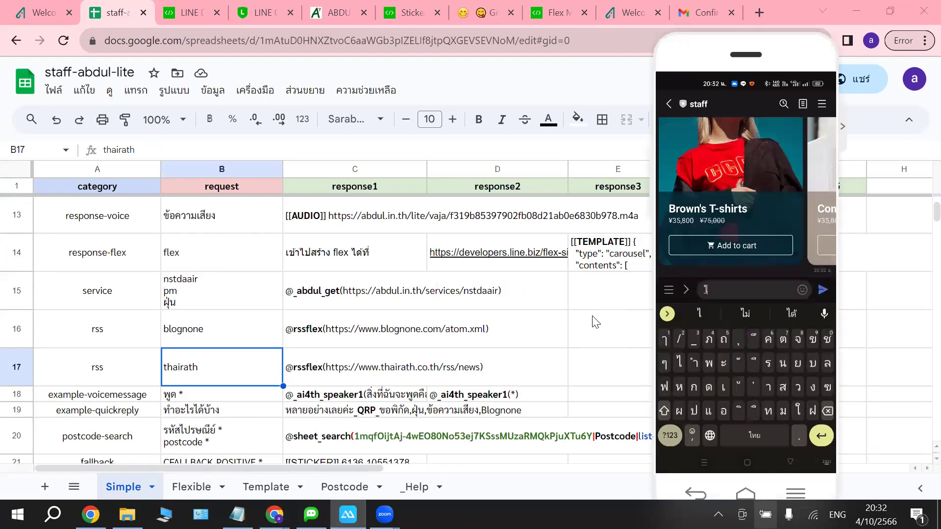
{"action": "key", "text": "BackSpace"}
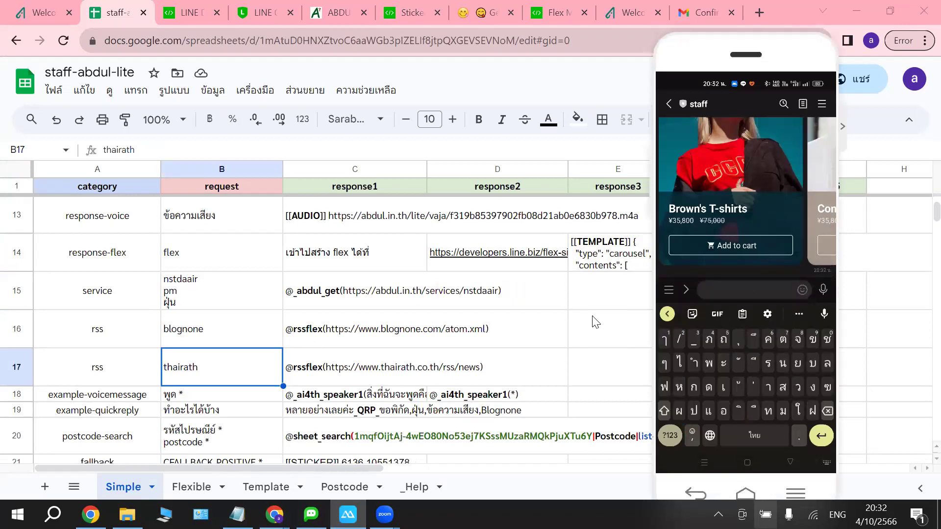
{"action": "key", "text": "shift+space"}
{"action": "type", "text": "Thaira"}
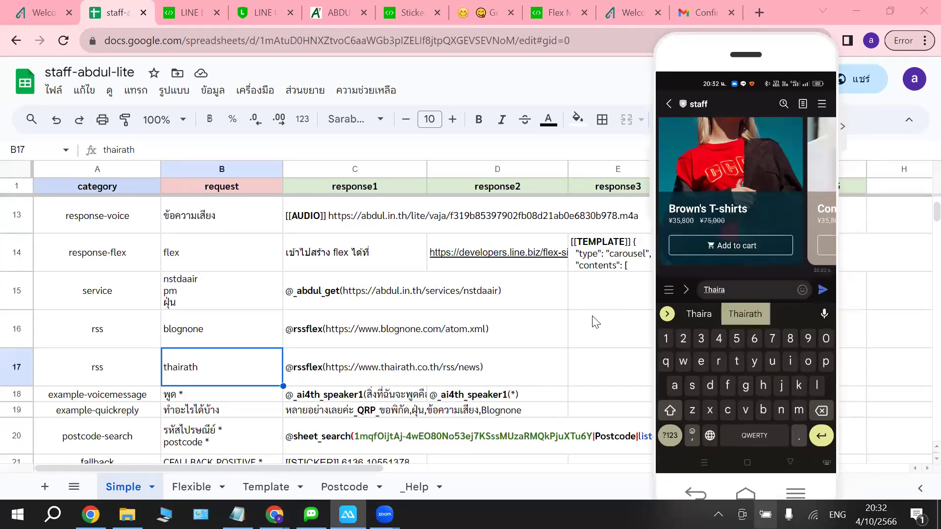
{"action": "type", "text": "th"}
{"action": "key", "text": "Return"}
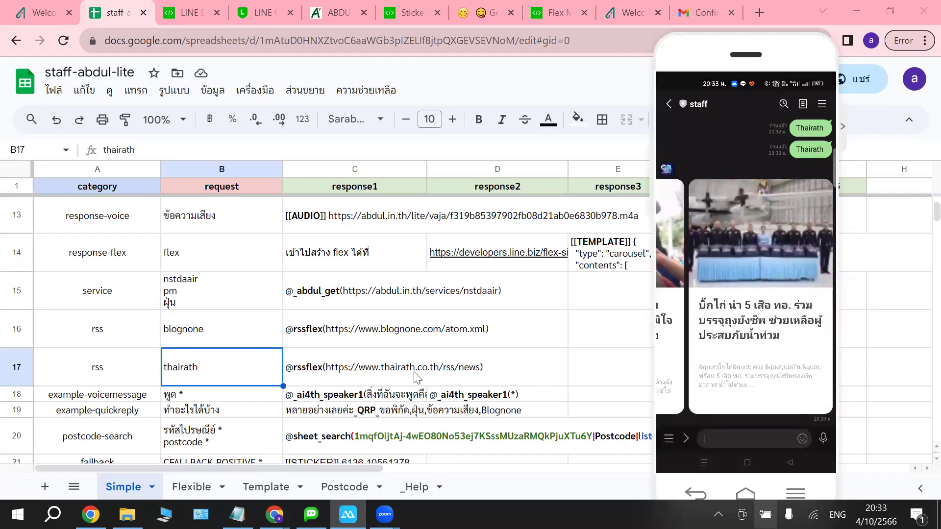
Check the ทำอะไรได้บ้าง request in B19 and bring the mirrored phone chat back.
{"action": "scroll", "coordinate": [284, 335], "scroll_direction": "down", "scroll_amount": 2}
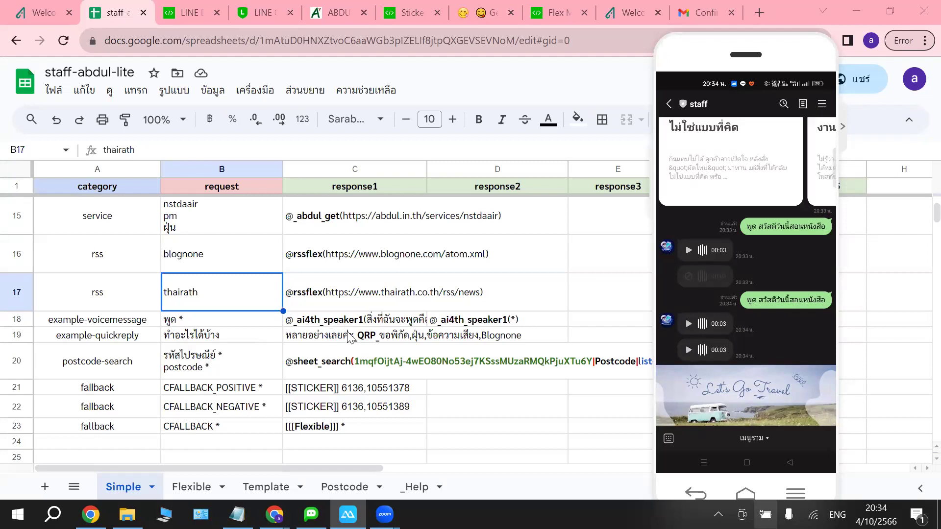
{"action": "left_click", "coordinate": [217, 341]}
{"action": "left_click", "coordinate": [348, 514]}
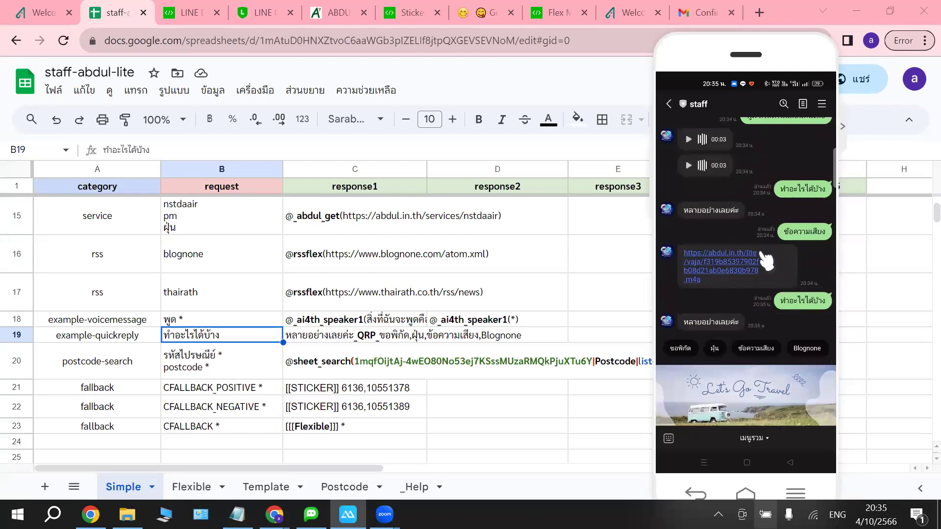
Bring the sheet forward showing C19's หลายอย่างเลยค่ะ quick-reply response.
{"action": "left_click", "coordinate": [330, 338]}
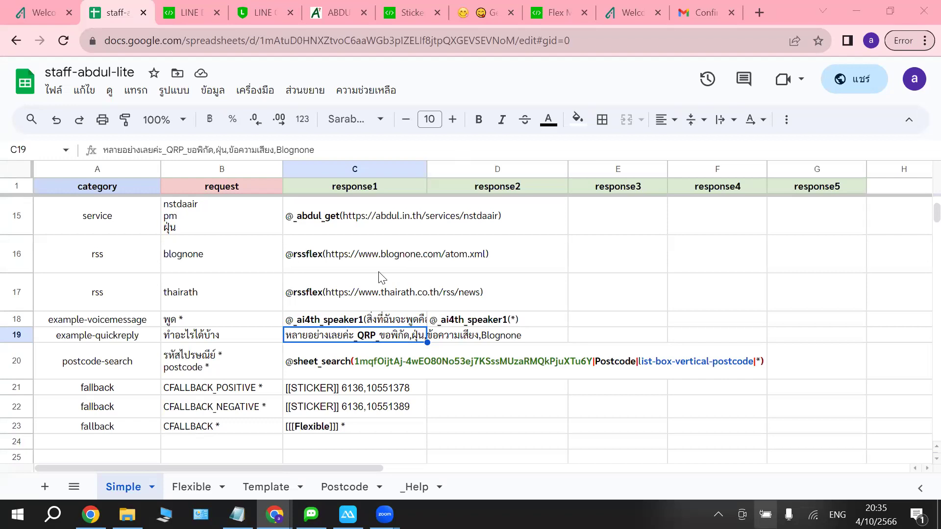
Append a comma after Blognone in C19's quick-reply list.
{"action": "double_click", "coordinate": [381, 330]}
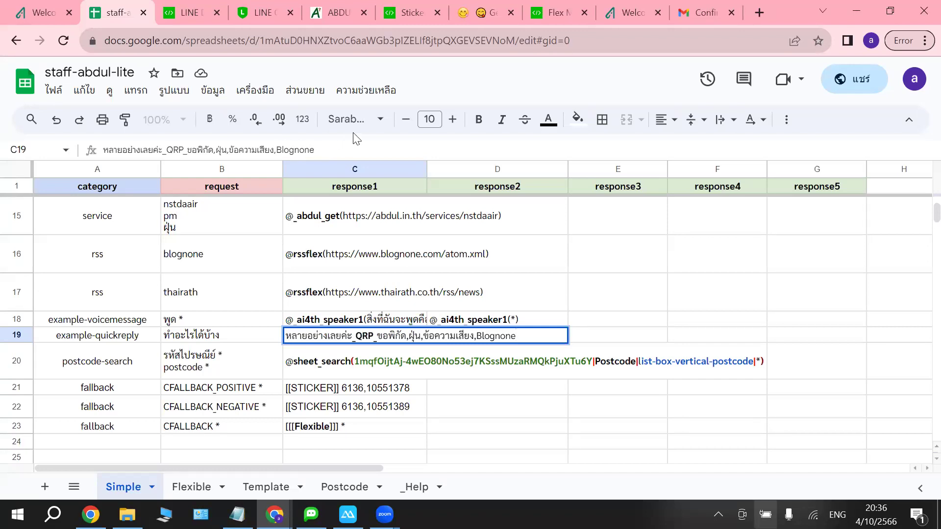
{"action": "type", "text": ","}
Copy the getemoji.com page address and return to the spreadsheet tab.
{"action": "left_click", "coordinate": [480, 15]}
{"action": "left_click", "coordinate": [148, 41]}
{"action": "right_click", "coordinate": [148, 44]}
{"action": "key", "text": "ctrl+c"}
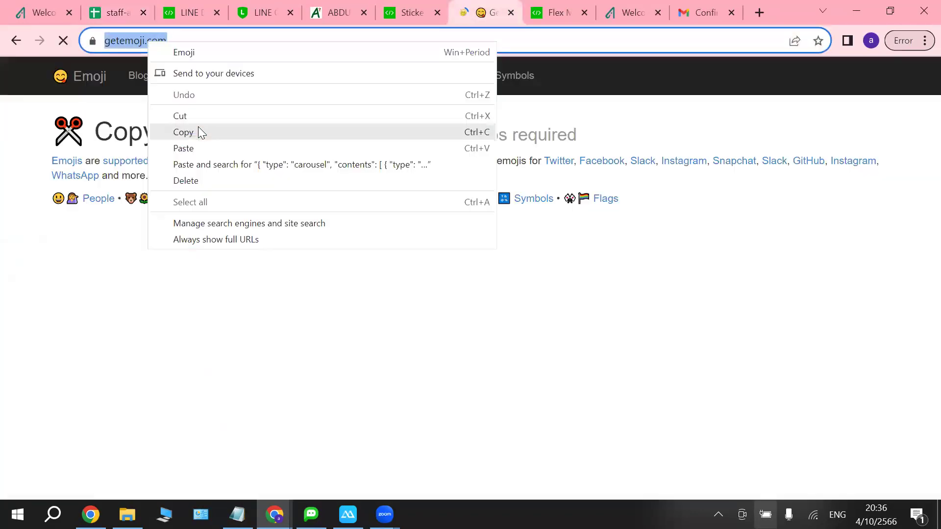
{"action": "left_click", "coordinate": [199, 131]}
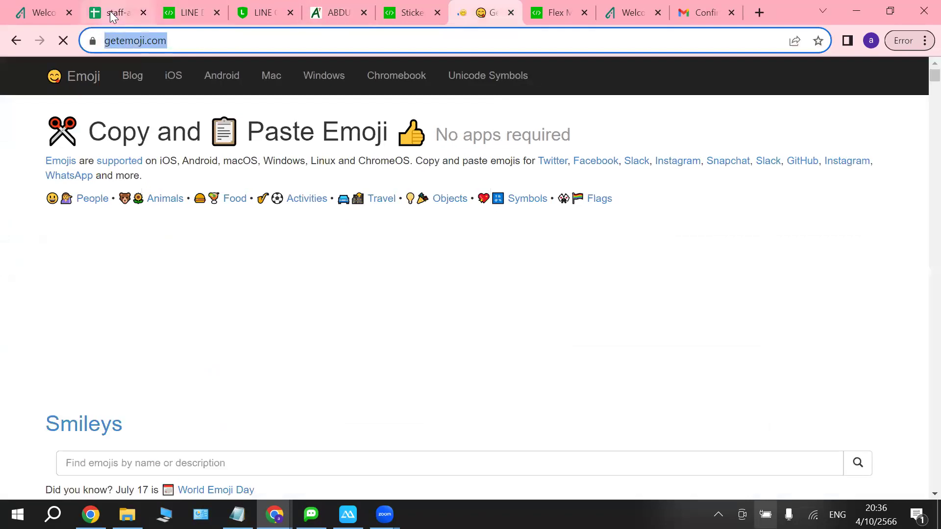
{"action": "key", "text": "ctrl+2"}
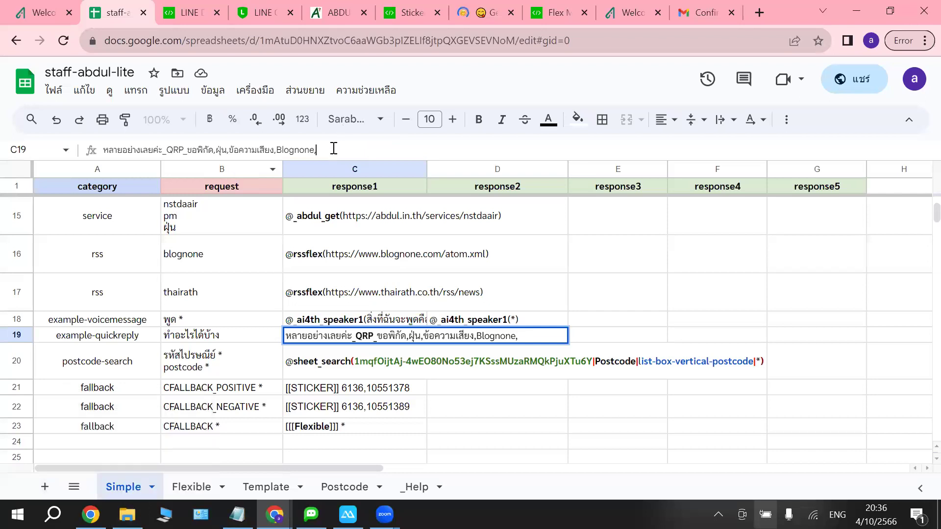
{"action": "type", "text": "vu"}
{"action": "key", "text": "BackSpace"}
{"action": "key", "text": "BackSpace"}
{"action": "key", "text": "grave"}
{"action": "type", "text": "อีโมจิ"}
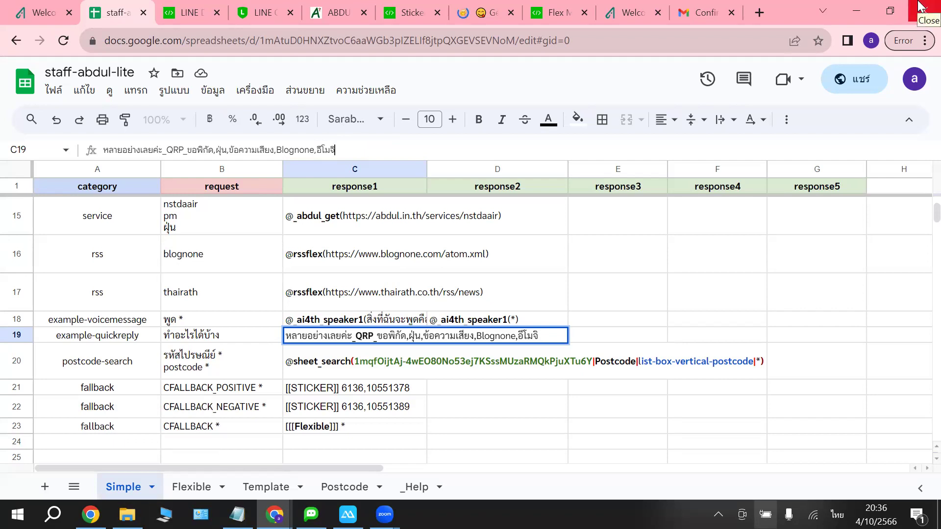
{"action": "key", "text": "grave"}
{"action": "type", "text": "::"}
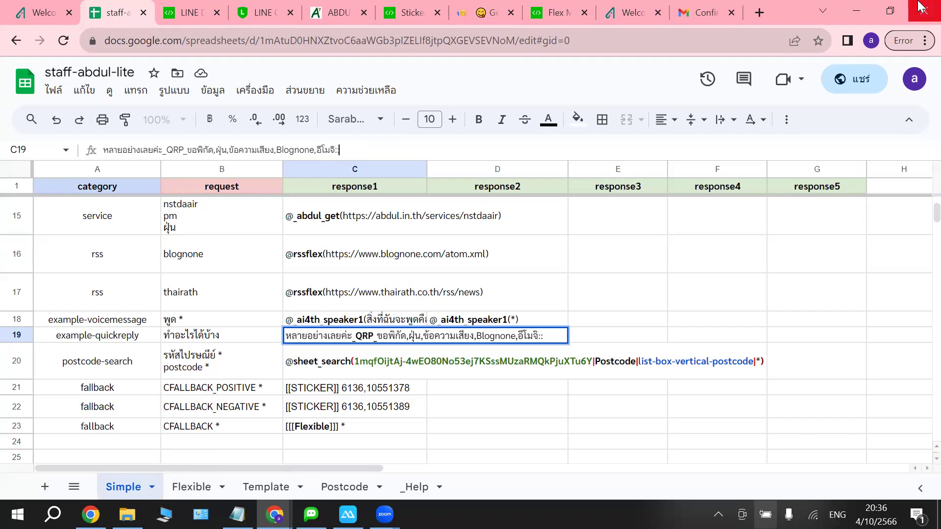
{"action": "key", "text": "ctrl+v"}
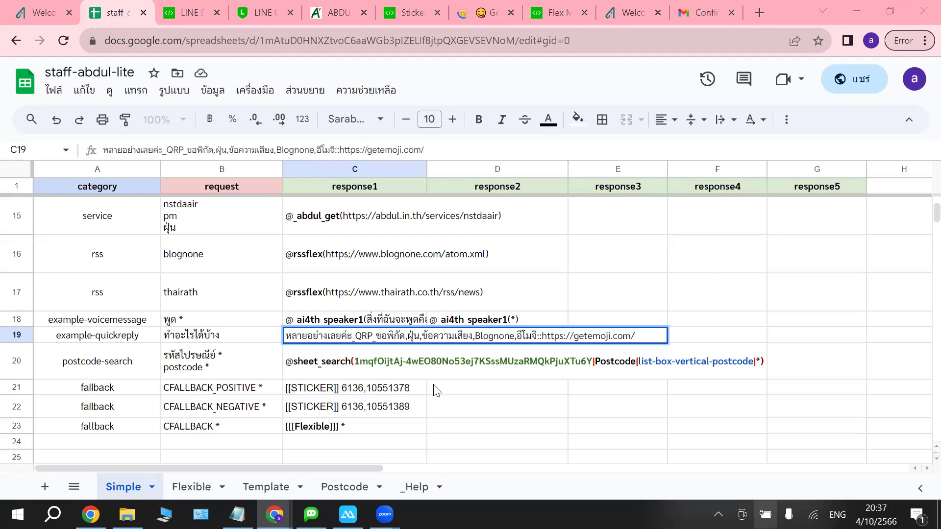
{"action": "key", "text": "Down"}
{"action": "key", "text": "Down"}
{"action": "key", "text": "shift+Up"}
{"action": "left_click", "coordinate": [397, 331]}
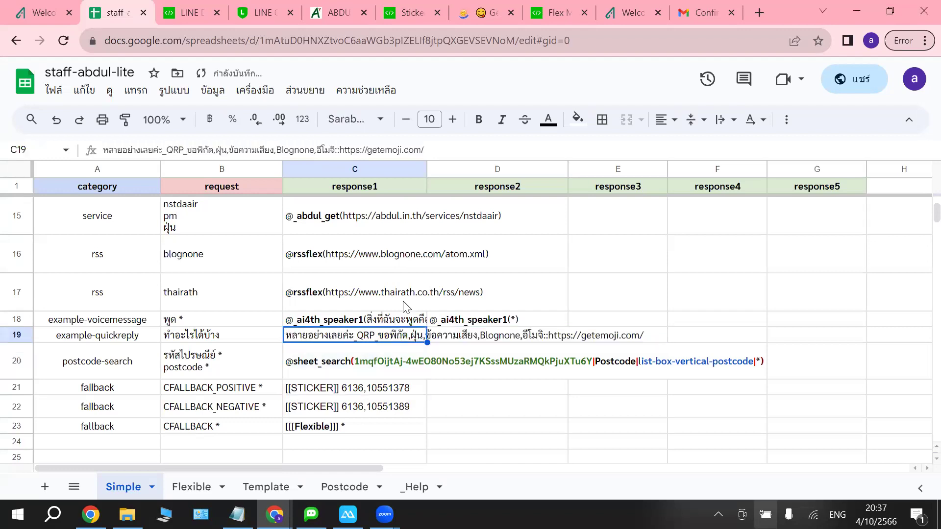
{"action": "left_click", "coordinate": [44, 8]}
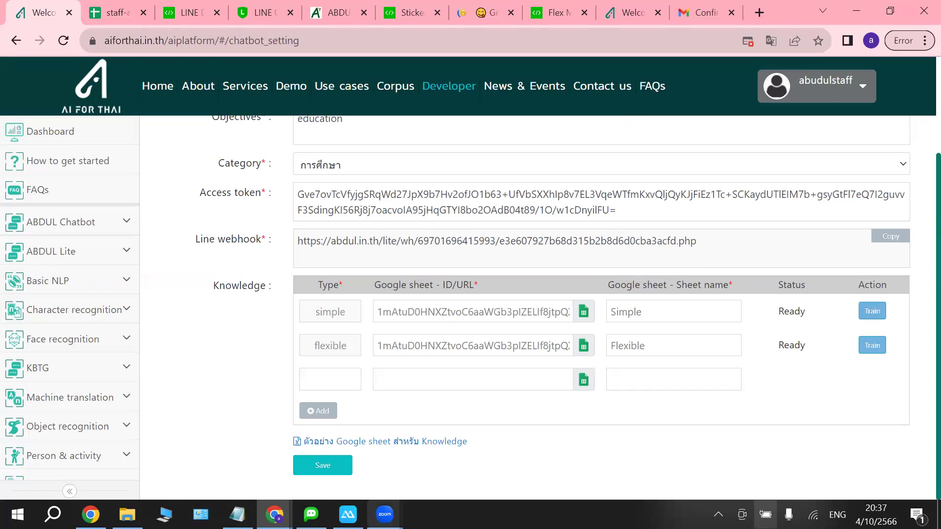
{"action": "key", "text": "alt+Tab"}
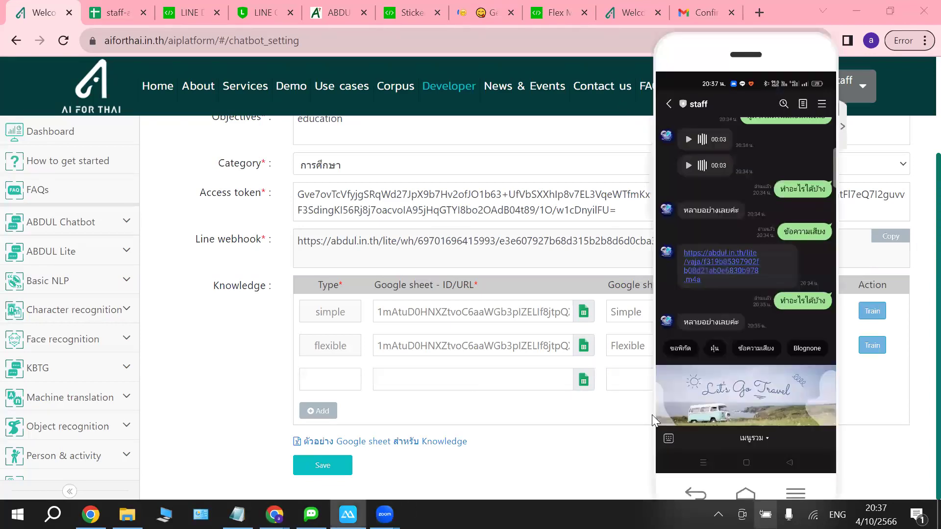
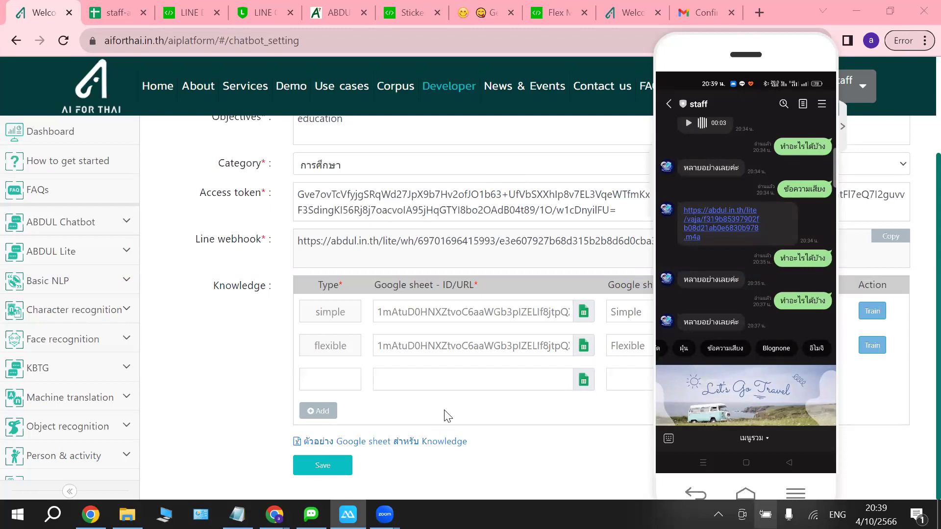
Bring Chrome in front of the phone mirror and switch to the staff-abdul-lite spreadsheet tab.
{"action": "left_click", "coordinate": [435, 365]}
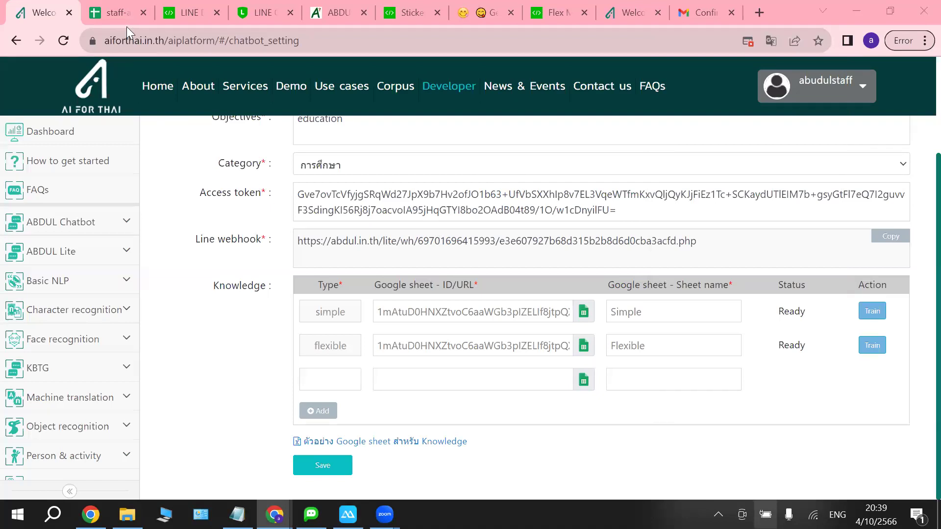
{"action": "key", "text": "ctrl+Tab"}
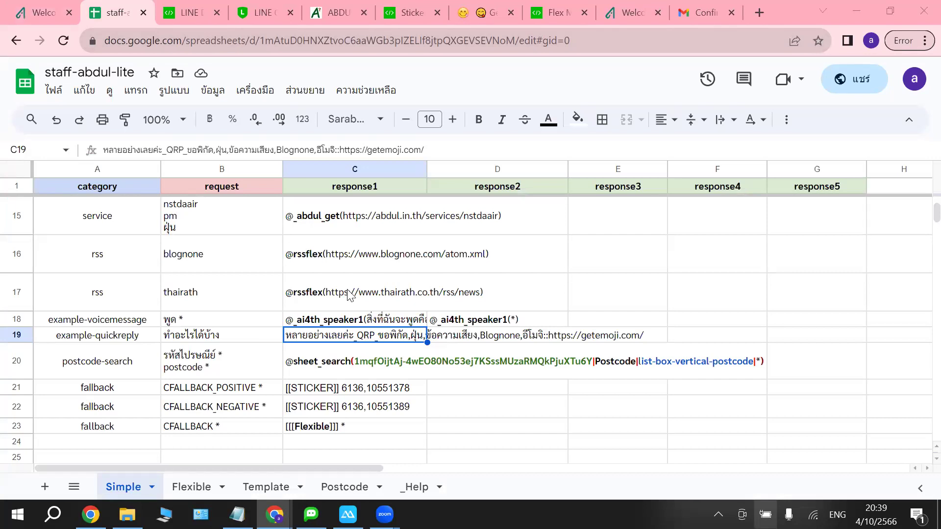
Add 'post *' as a new request line in B20 of the postcode-search row.
{"action": "left_click", "coordinate": [336, 363]}
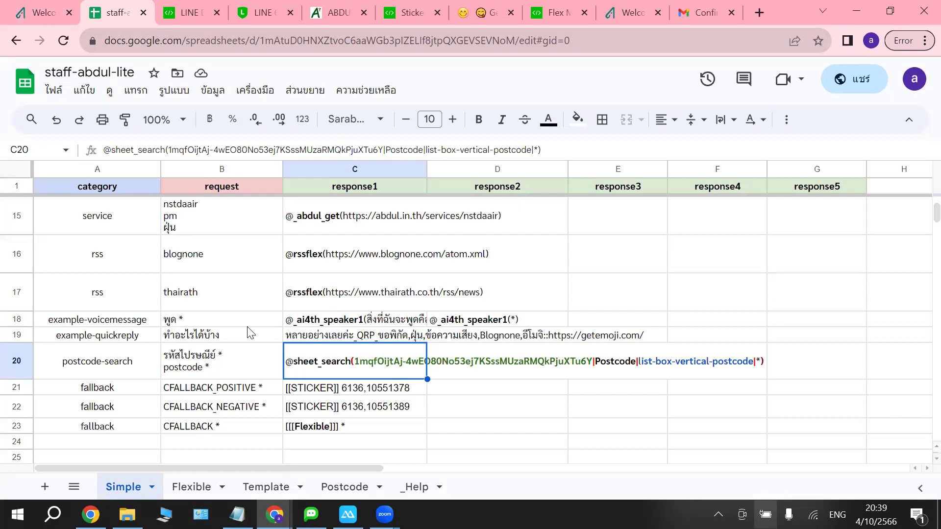
{"action": "key", "text": "Left"}
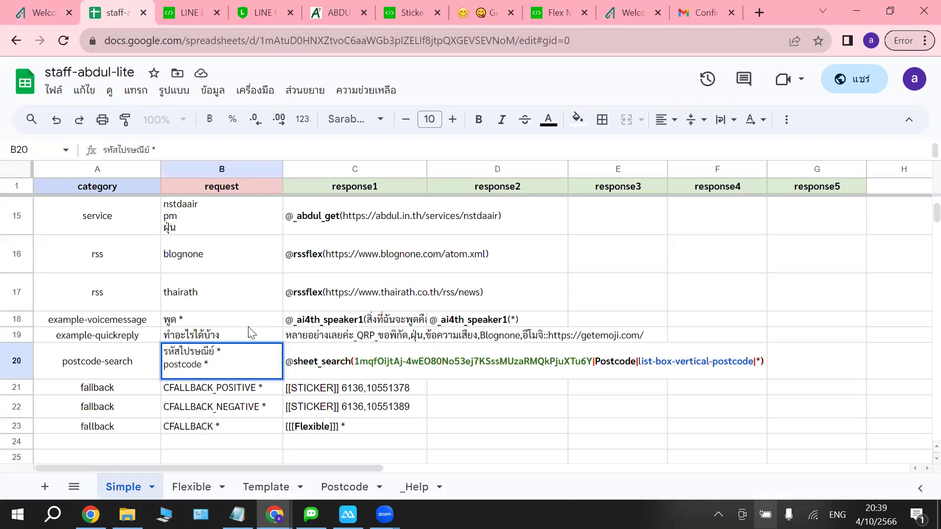
{"action": "key", "text": "Return"}
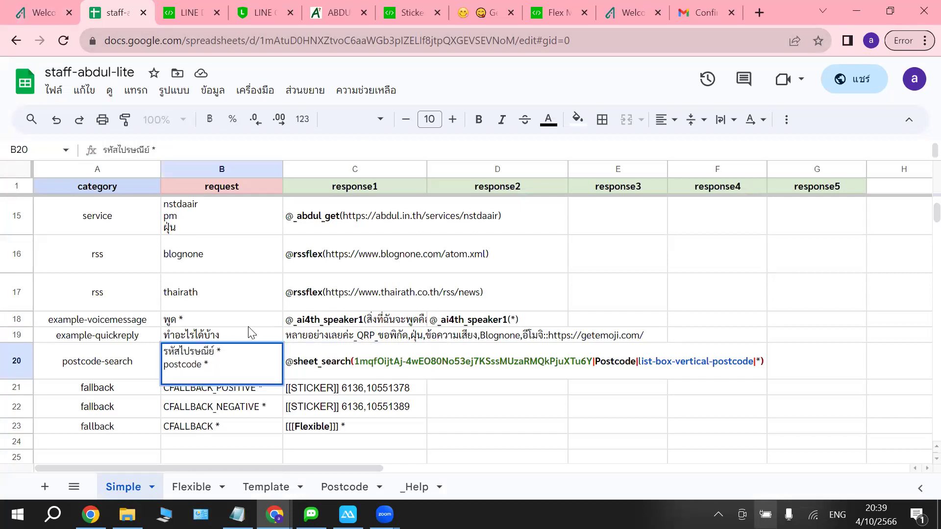
{"action": "type", "text": "post *"}
{"action": "key", "text": "Return"}
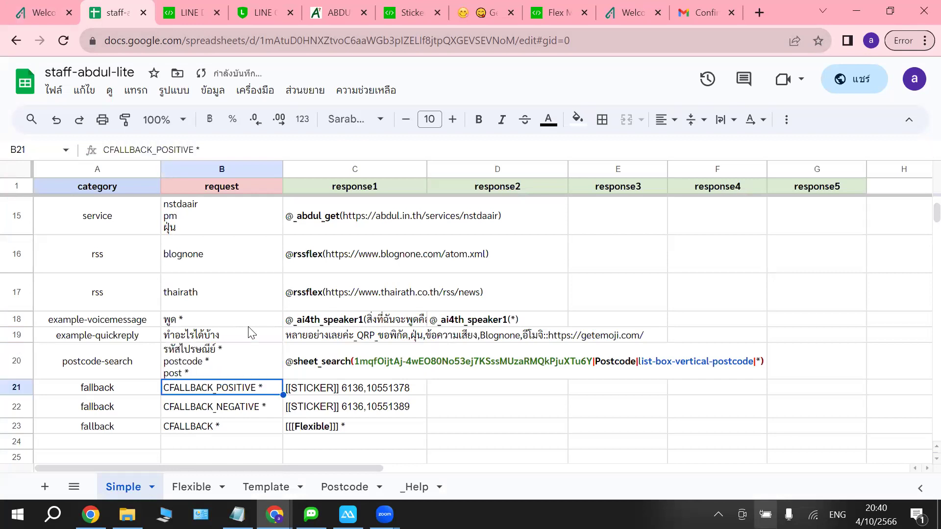
{"action": "key", "text": "Up"}
{"action": "key", "text": "Left"}
{"action": "key", "text": "Right"}
{"action": "key", "text": "Left"}
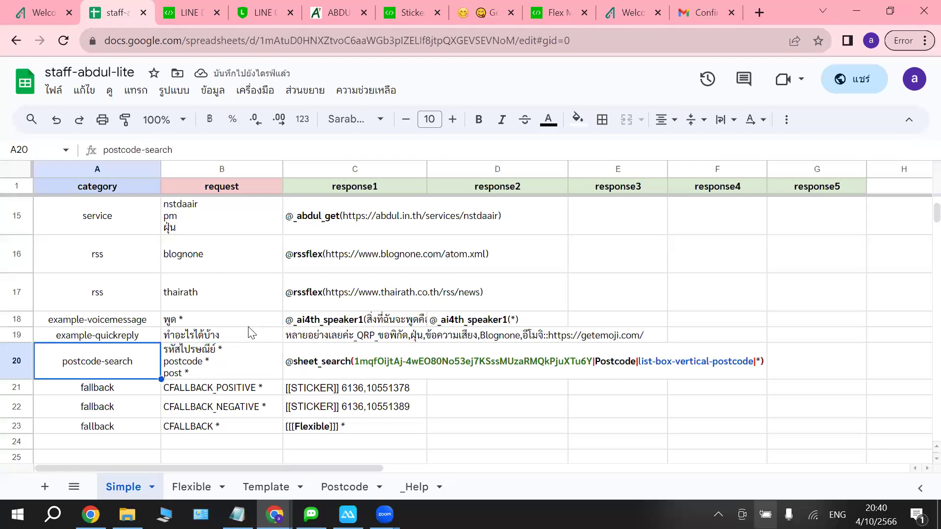
{"action": "key", "text": "Right"}
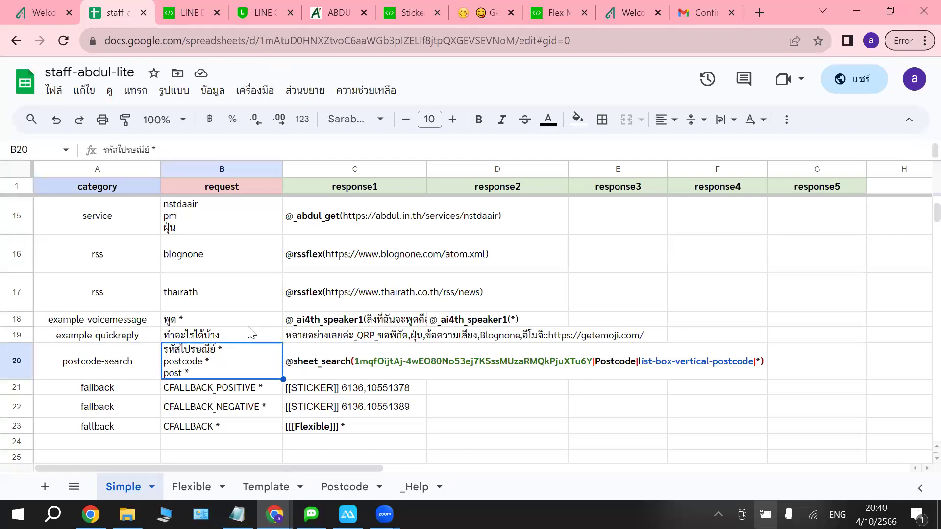
{"action": "key", "text": "Right"}
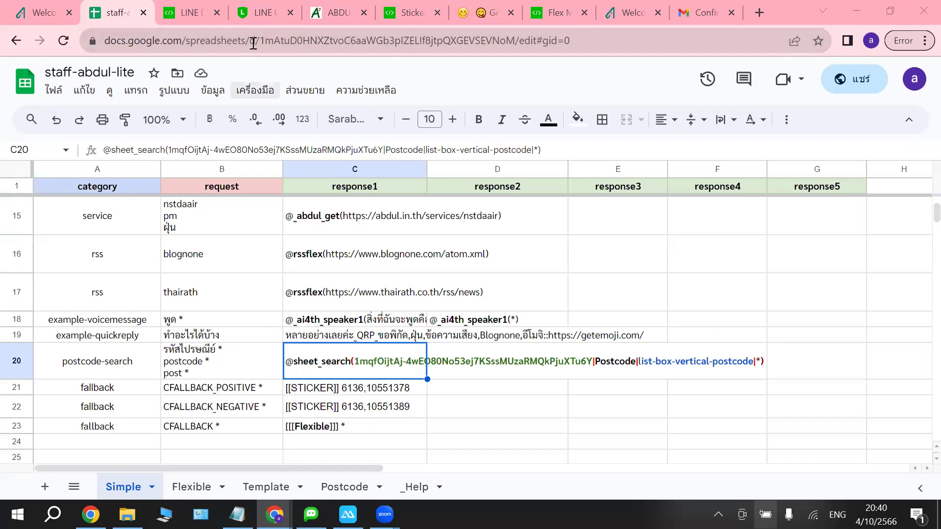
Copy this spreadsheet's ID from the browser address bar.
{"action": "left_click_drag", "start_coordinate": [260, 40], "coordinate": [497, 43]}
{"action": "right_click", "coordinate": [497, 43]}
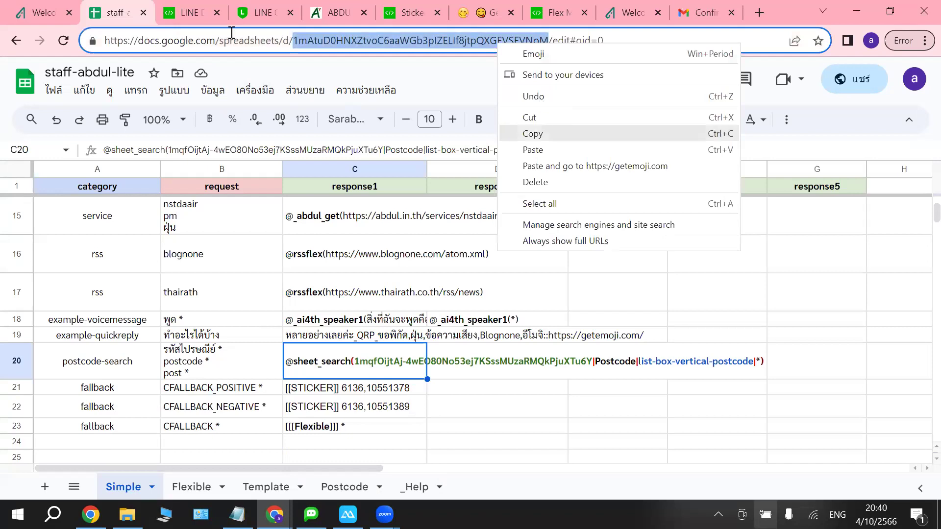
{"action": "left_click", "coordinate": [295, 40]}
{"action": "double_click", "coordinate": [295, 41]}
{"action": "key", "text": "ctrl+c"}
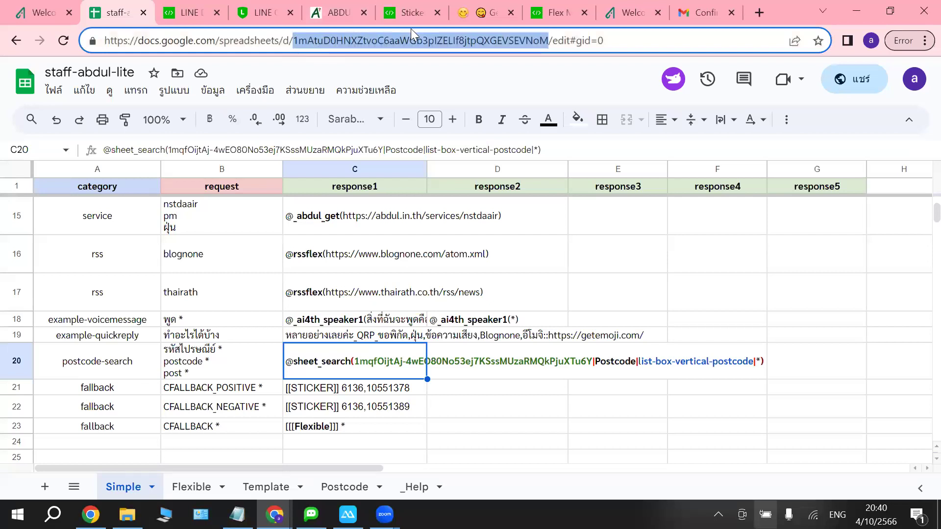
{"action": "key", "text": "shift+F10"}
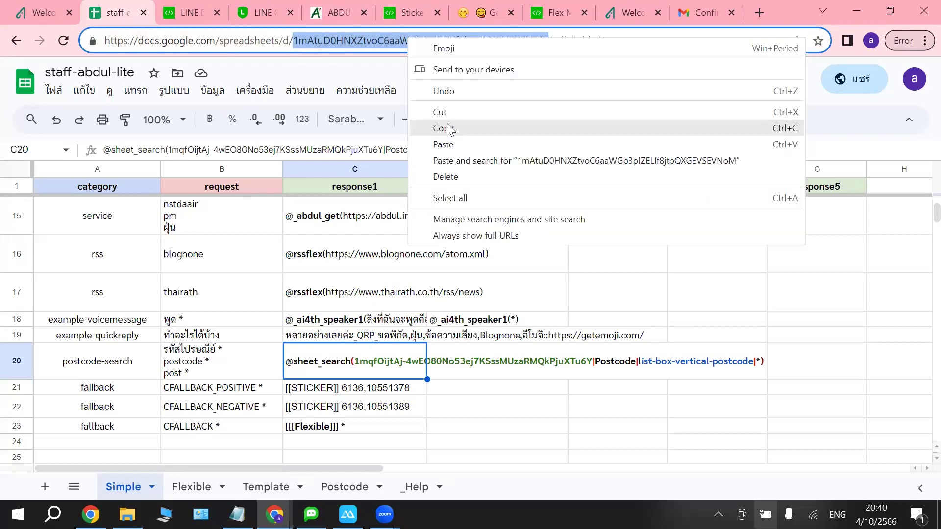
{"action": "double_click", "coordinate": [354, 352]}
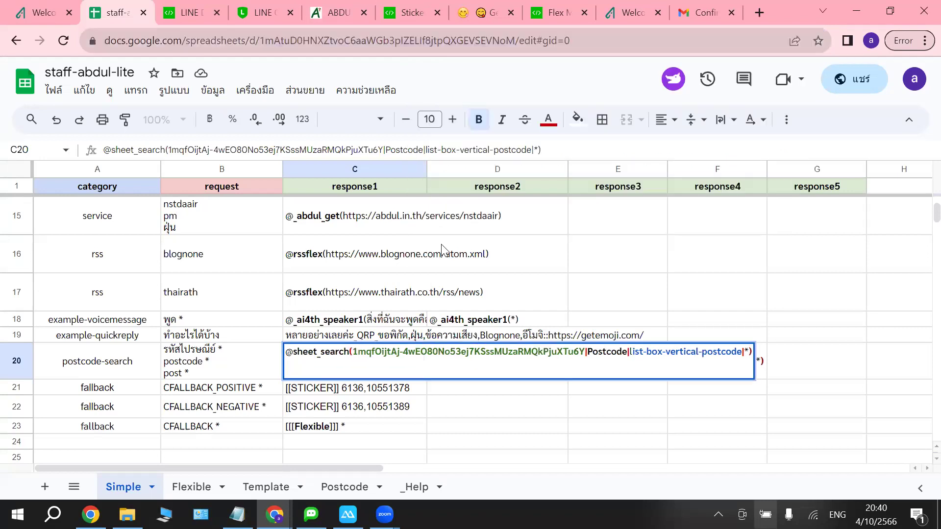
{"action": "left_click_drag", "start_coordinate": [353, 352], "coordinate": [398, 352]}
{"action": "key", "text": "ctrl+shift+Right"}
{"action": "key", "text": "ctrl+shift+Right"}
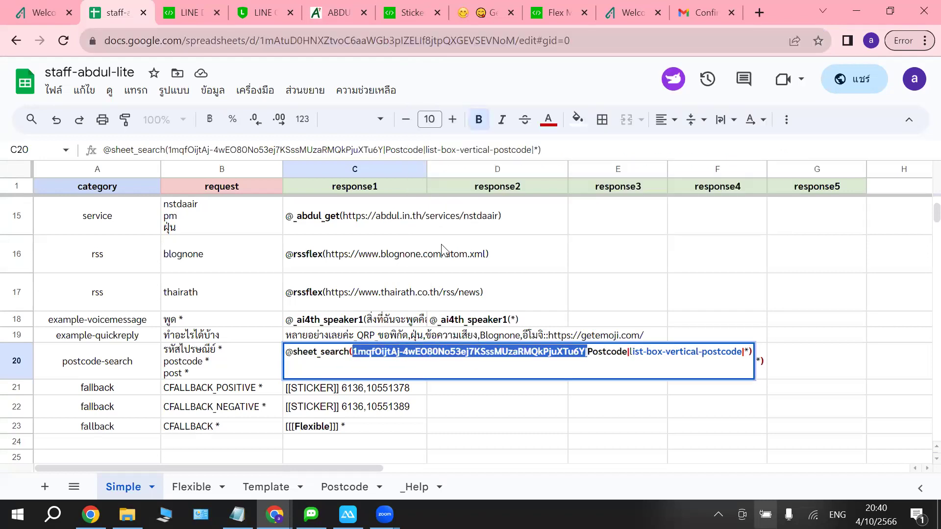
{"action": "key", "text": "shift+Left"}
{"action": "key", "text": "shift+Left"}
{"action": "key", "text": "shift+Right"}
{"action": "key", "text": "BackSpace"}
{"action": "key", "text": "ctrl+v"}
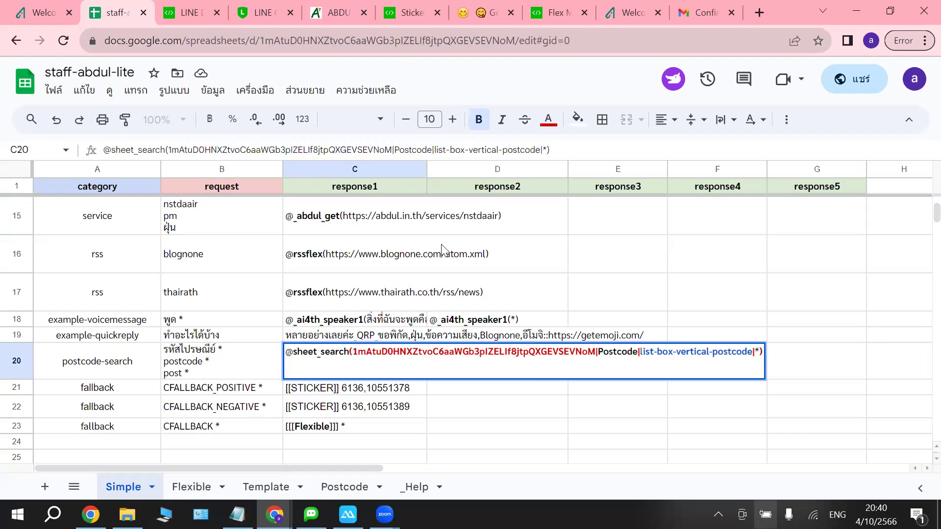
{"action": "key", "text": "Right"}
{"action": "key", "text": "Right"}
{"action": "key", "text": "Right"}
{"action": "key", "text": "Right"}
{"action": "key", "text": "Right"}
{"action": "key", "text": "Right"}
{"action": "key", "text": "Right"}
{"action": "key", "text": "Return"}
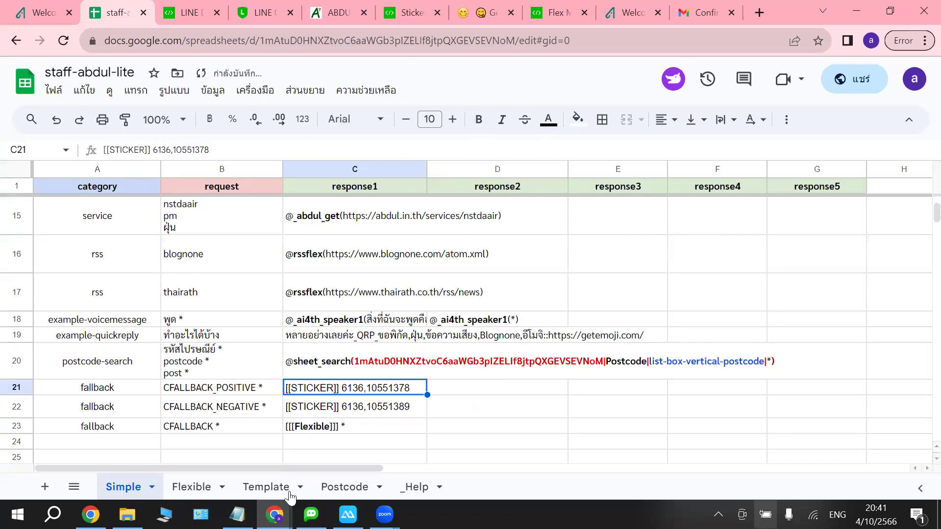
Review the list-box-vertical-postcode name and JSON on the Template sheet.
{"action": "left_click", "coordinate": [252, 490]}
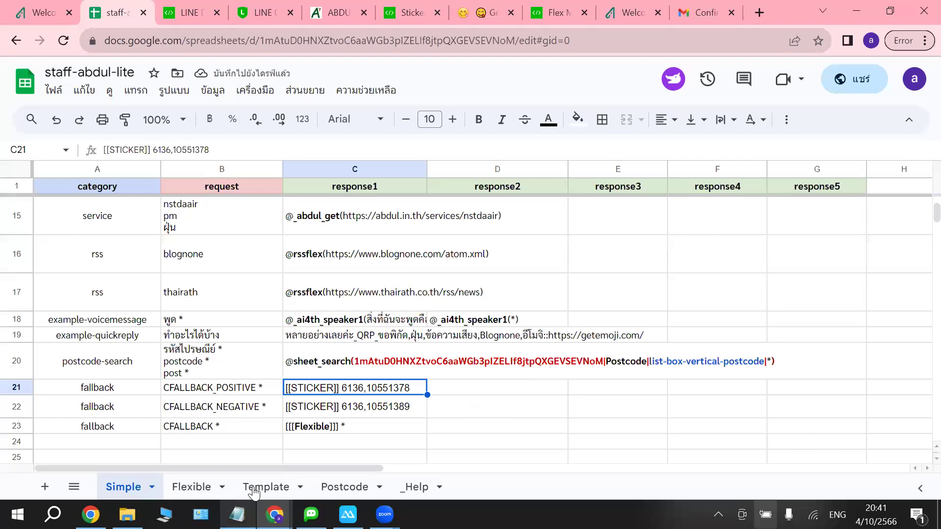
{"action": "left_click", "coordinate": [166, 347]}
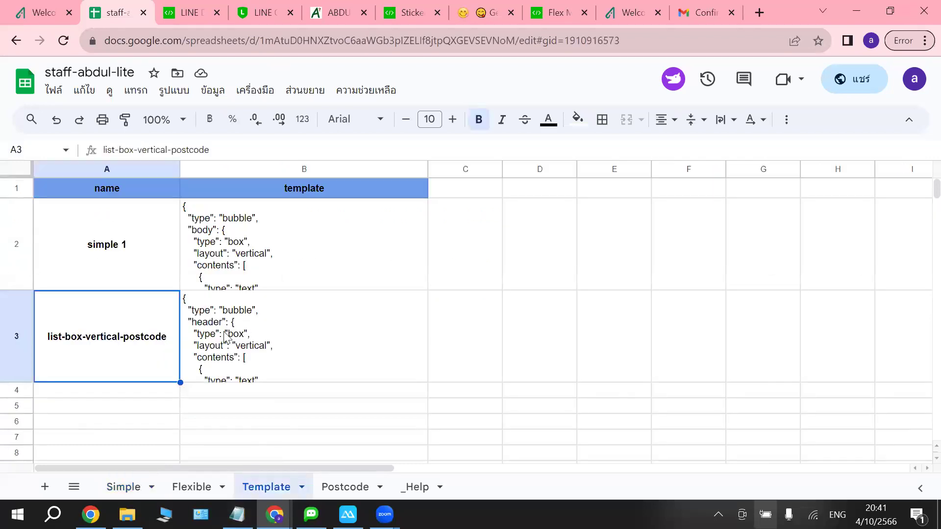
{"action": "left_click", "coordinate": [192, 338]}
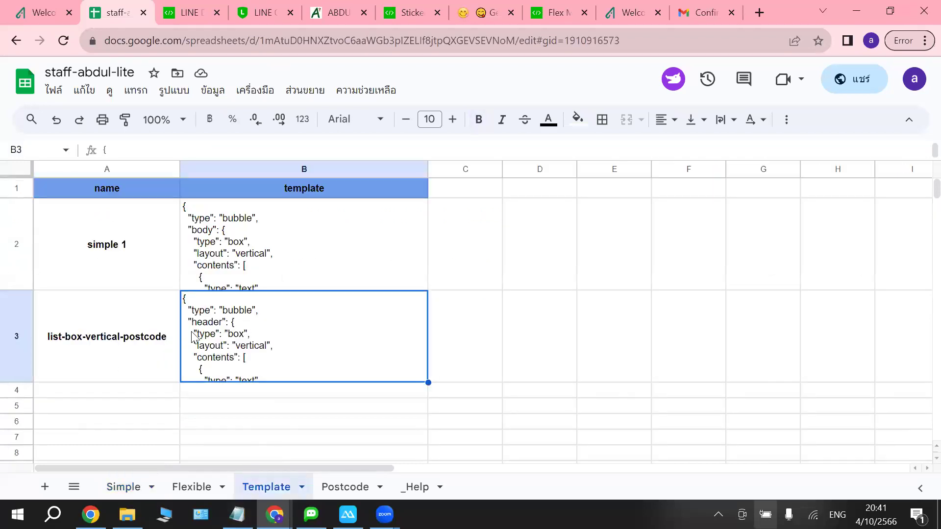
{"action": "left_click", "coordinate": [133, 347]}
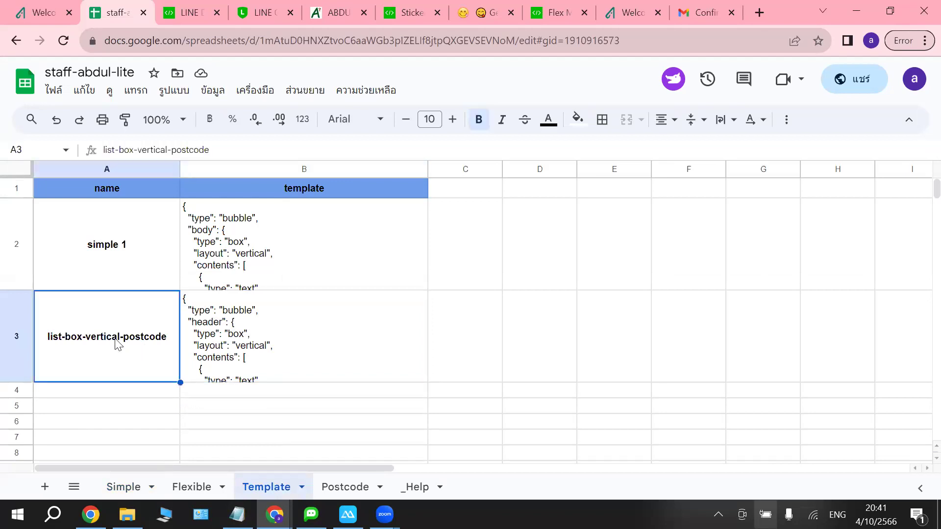
{"action": "left_click", "coordinate": [124, 487]}
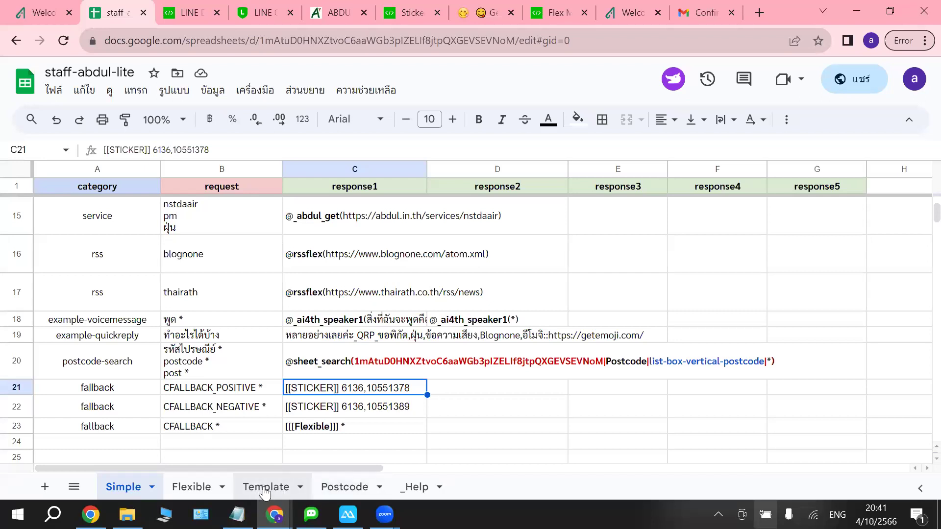
Copy the sheet name 'Template' and return to the chatbot settings page.
{"action": "double_click", "coordinate": [264, 486]}
{"action": "key", "text": "ctrl+c"}
{"action": "key", "text": "shift+F10"}
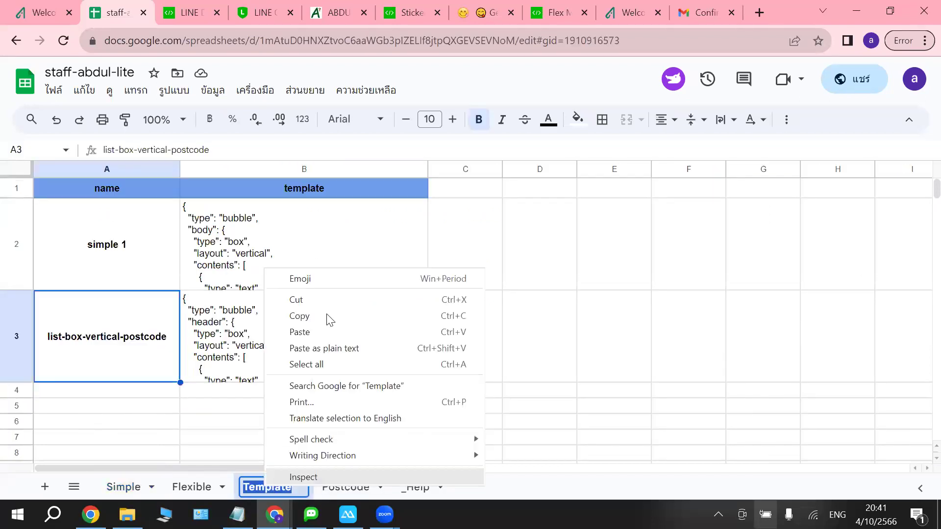
{"action": "key", "text": "Escape"}
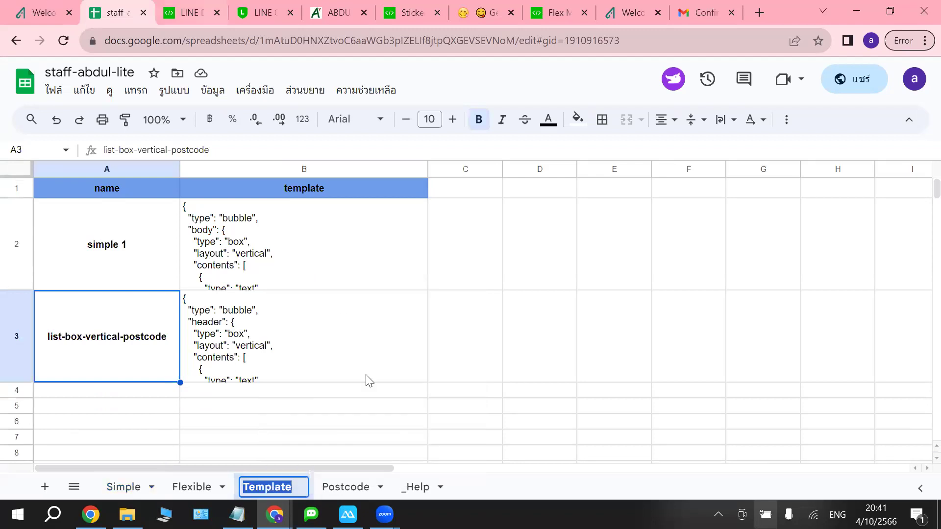
{"action": "key", "text": "ctrl+shift+Tab"}
{"action": "left_click", "coordinate": [349, 369]}
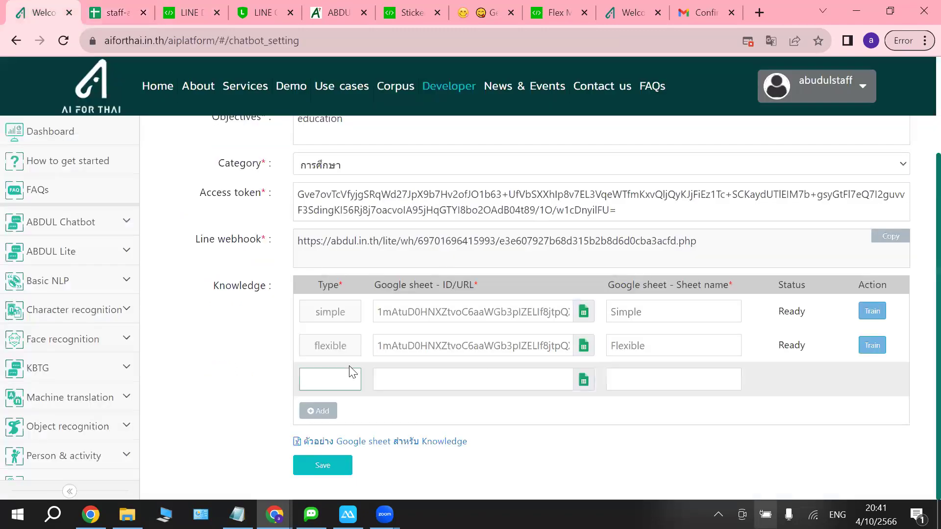
Fill the third knowledge row as template on the Template sheet with the spreadsheet ID, then add a fourth row.
{"action": "key", "text": "ctrl+v"}
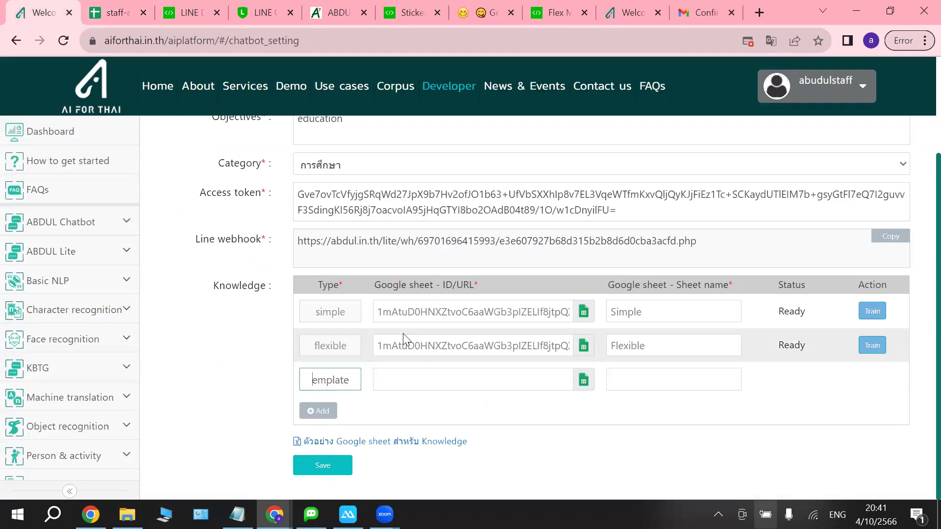
{"action": "left_click", "coordinate": [632, 375]}
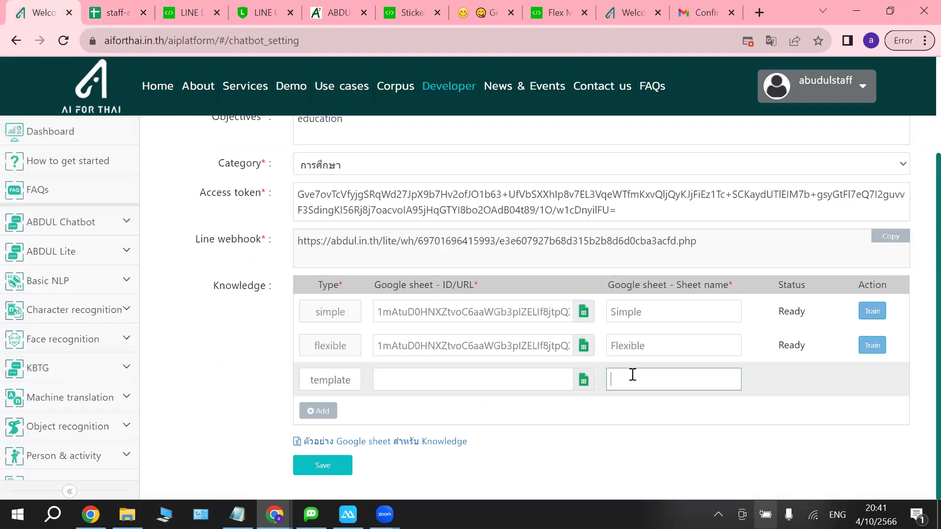
{"action": "type", "text": "Template"}
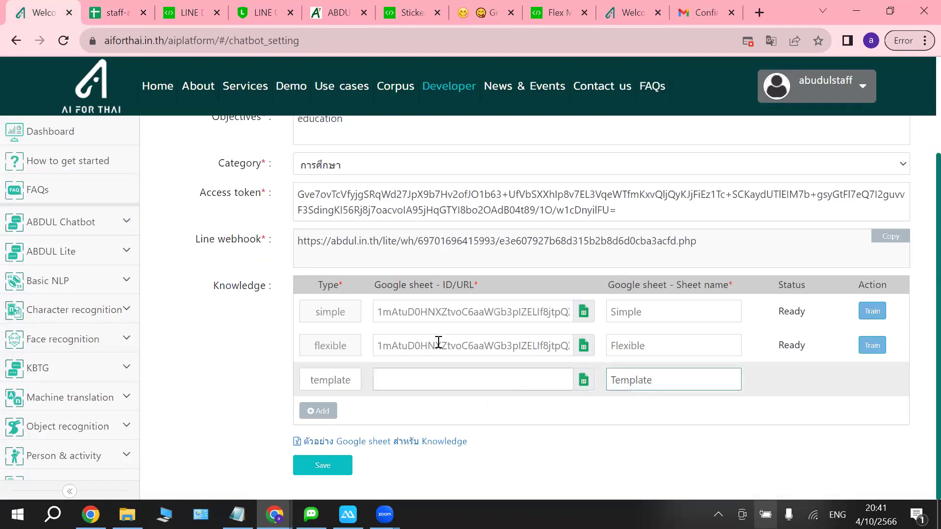
{"action": "left_click", "coordinate": [454, 343]}
{"action": "key", "text": "ctrl+a"}
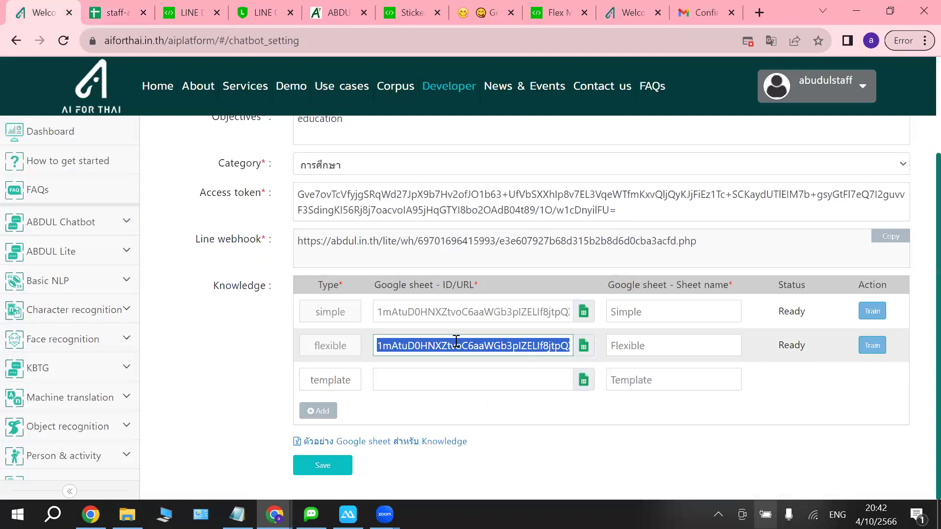
{"action": "key", "text": "Menu"}
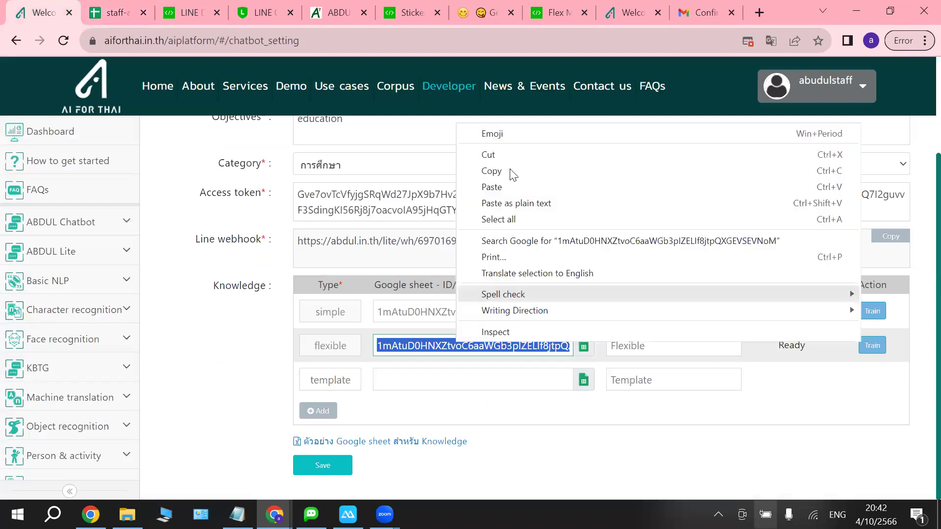
{"action": "left_click", "coordinate": [408, 379]}
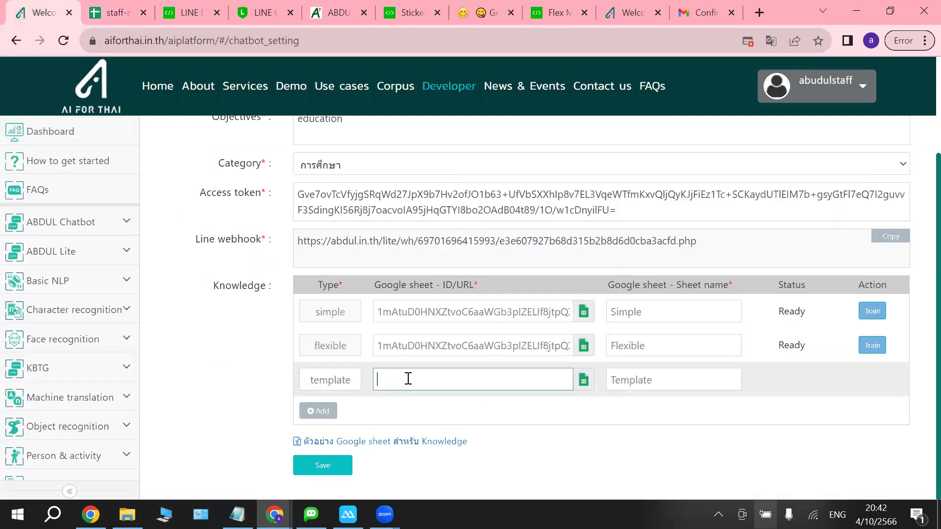
{"action": "key", "text": "ctrl+v"}
{"action": "left_click", "coordinate": [738, 406]}
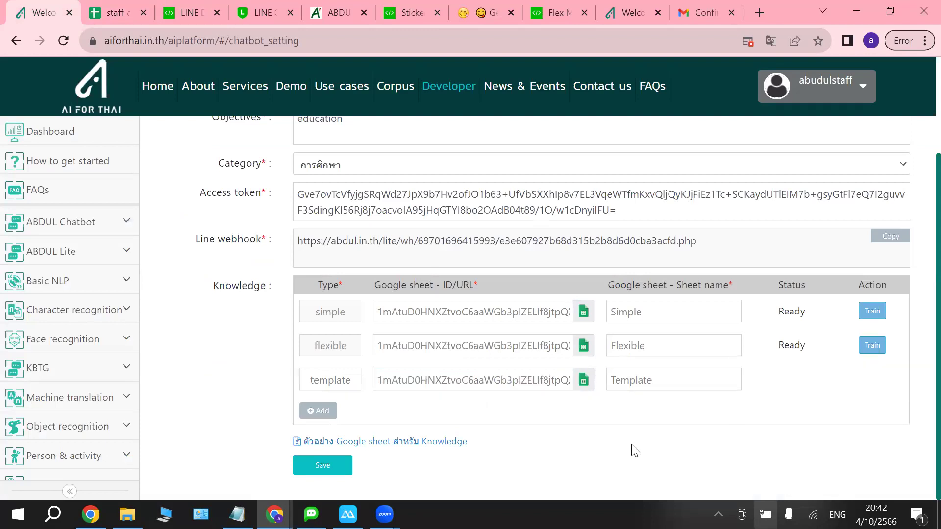
{"action": "left_click", "coordinate": [336, 416]}
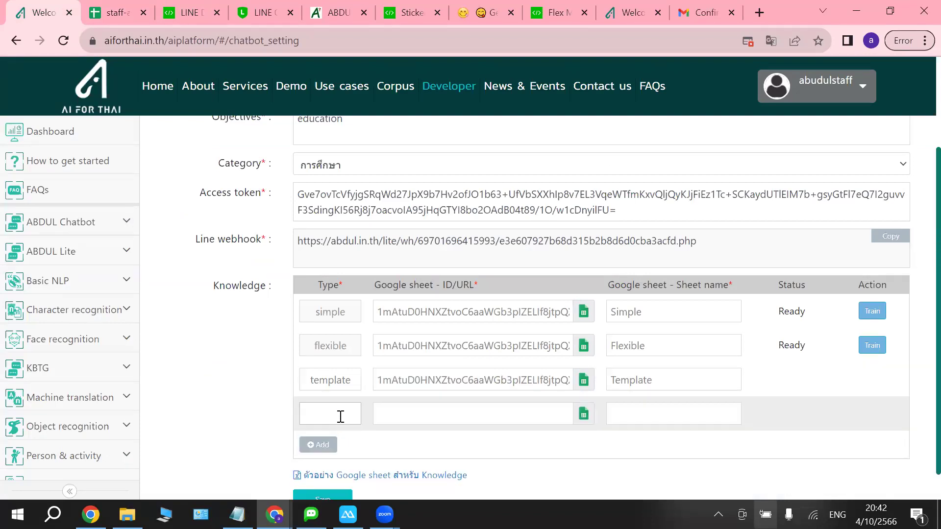
Check the Postcode sheet's name in the staff-abdul-lite spreadsheet.
{"action": "left_click", "coordinate": [110, 13]}
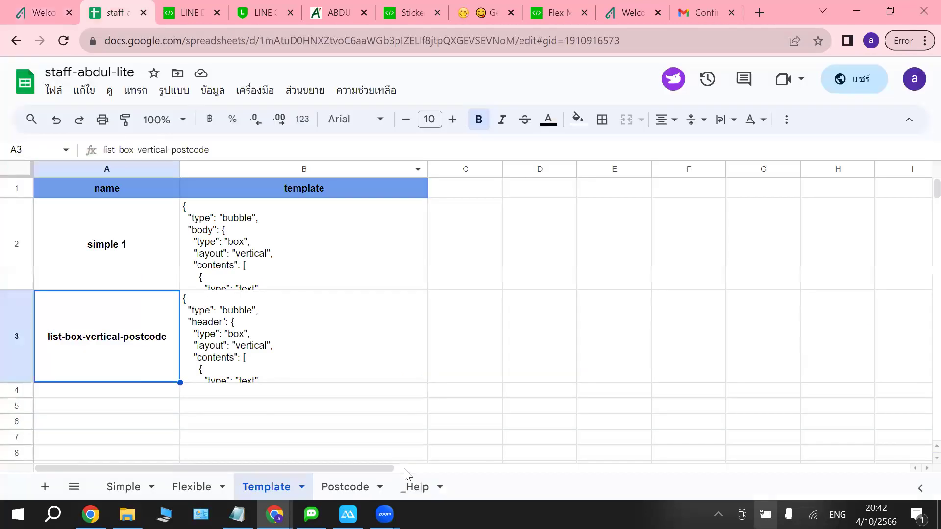
{"action": "double_click", "coordinate": [344, 488]}
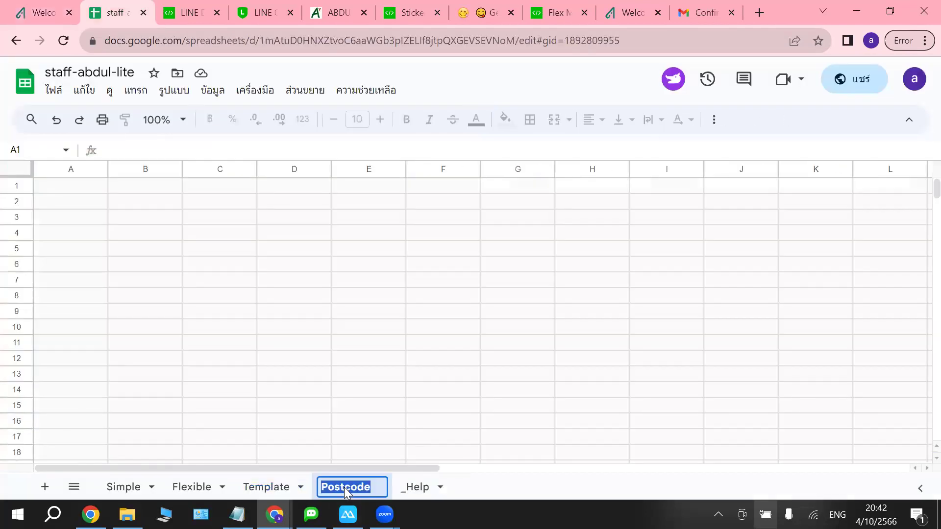
{"action": "right_click", "coordinate": [346, 487]}
{"action": "left_click", "coordinate": [34, 19]}
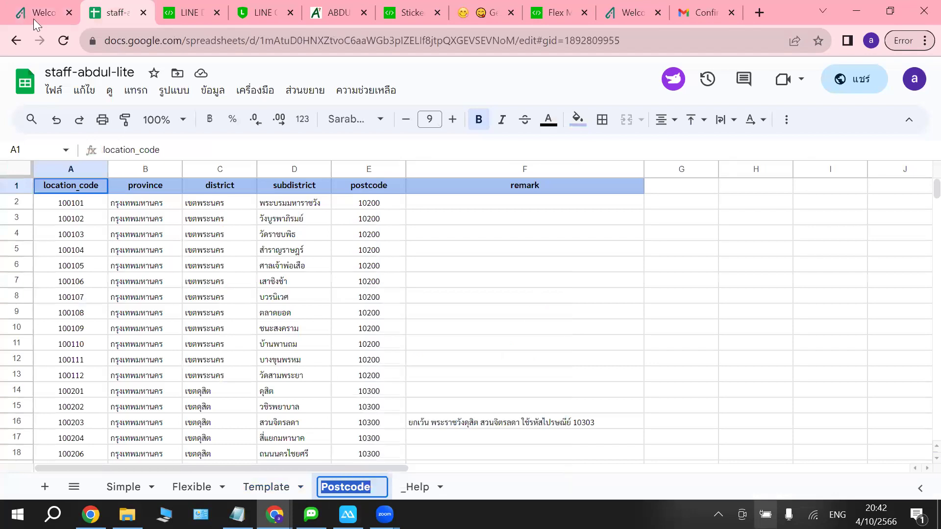
{"action": "left_click", "coordinate": [33, 19]}
Set the new knowledge row's sheet name to Postcode and type to table.
{"action": "left_click", "coordinate": [322, 412]}
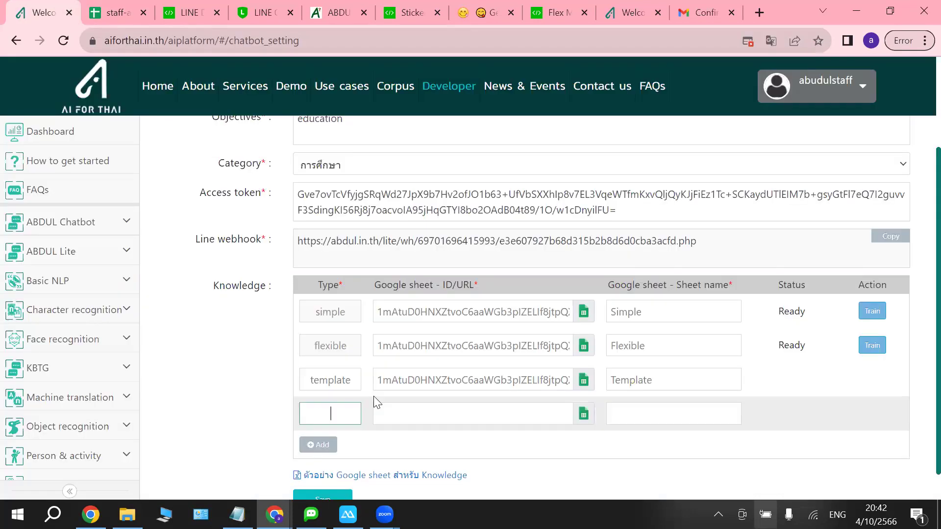
{"action": "left_click", "coordinate": [647, 416]}
{"action": "key", "text": "ctrl+v"}
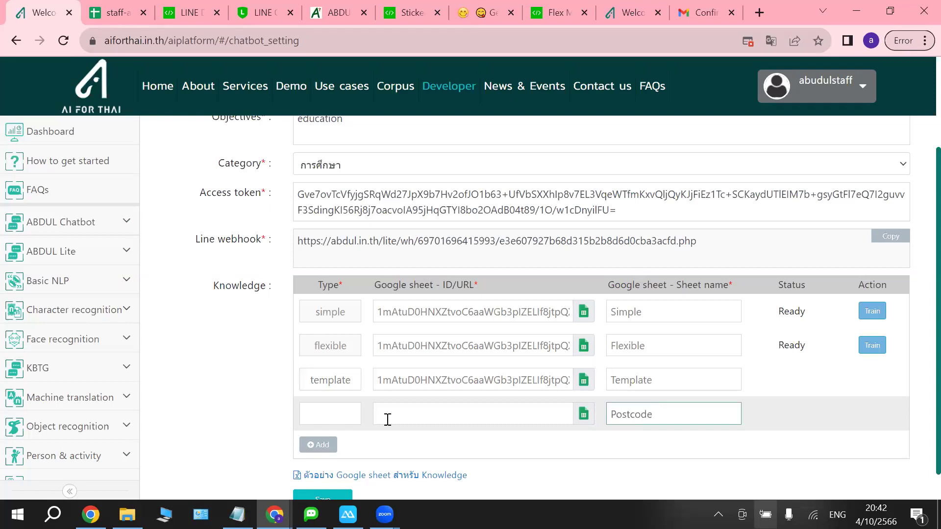
{"action": "left_click", "coordinate": [342, 420]}
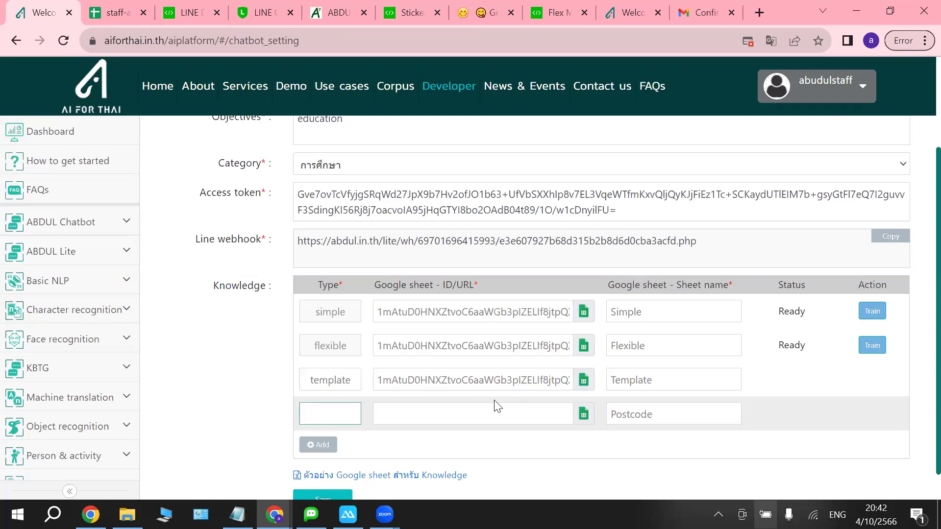
{"action": "type", "text": "table"}
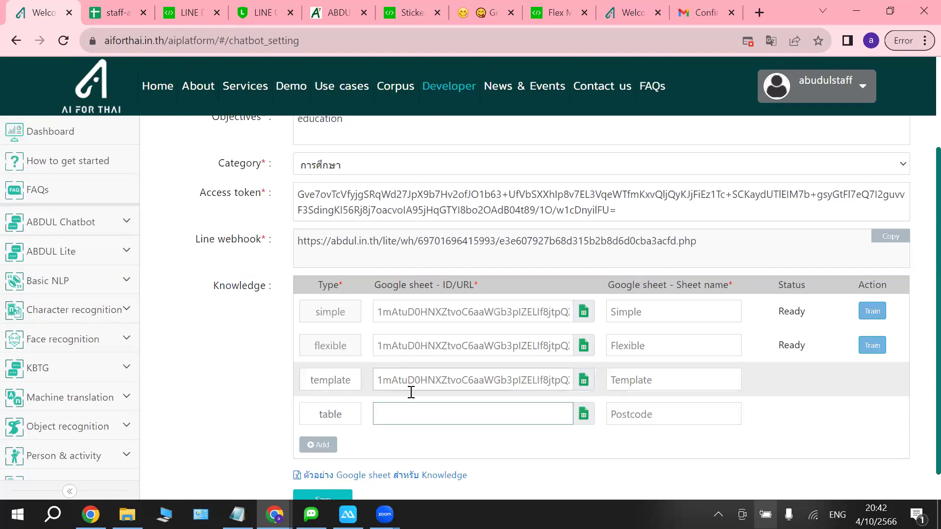
Copy the template row's sheet ID into the table row.
{"action": "left_click", "coordinate": [396, 389]}
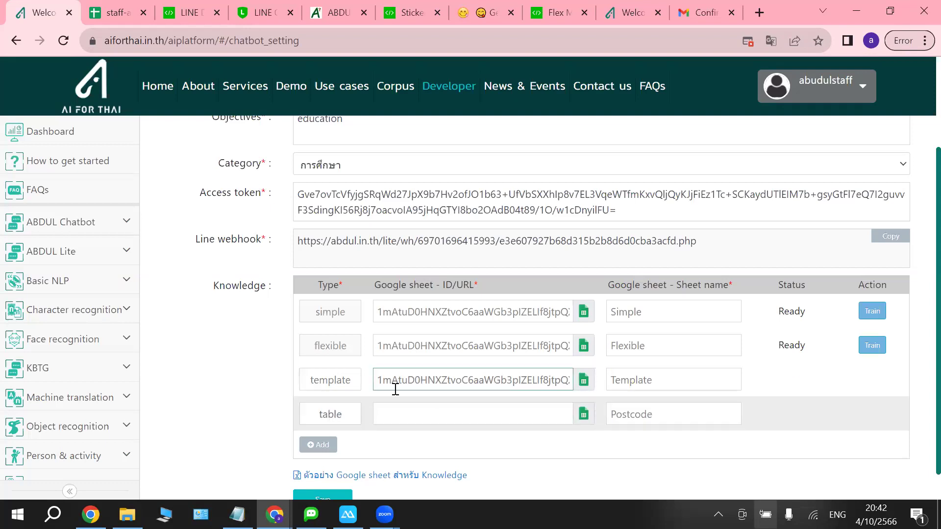
{"action": "double_click", "coordinate": [417, 376]}
{"action": "key", "text": "shift+F10"}
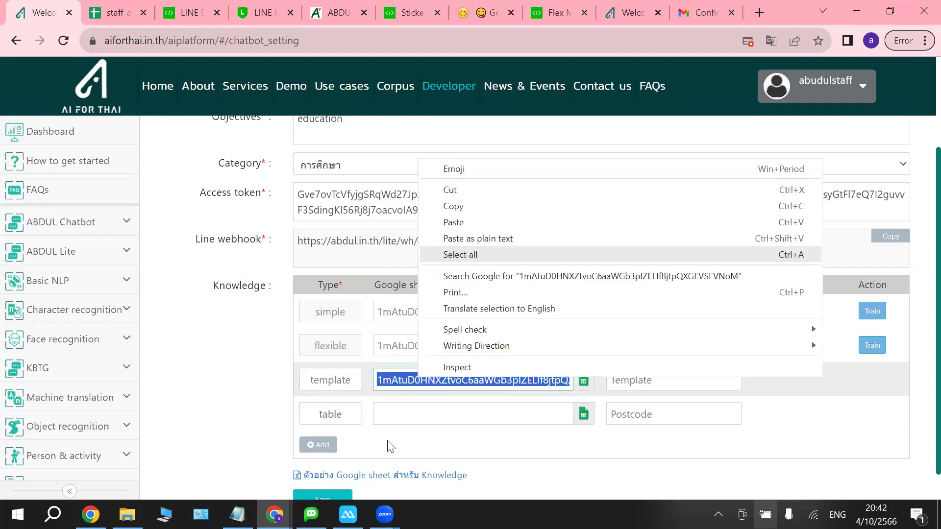
{"action": "key", "text": "Escape"}
{"action": "left_click", "coordinate": [397, 404]}
{"action": "key", "text": "ctrl+v"}
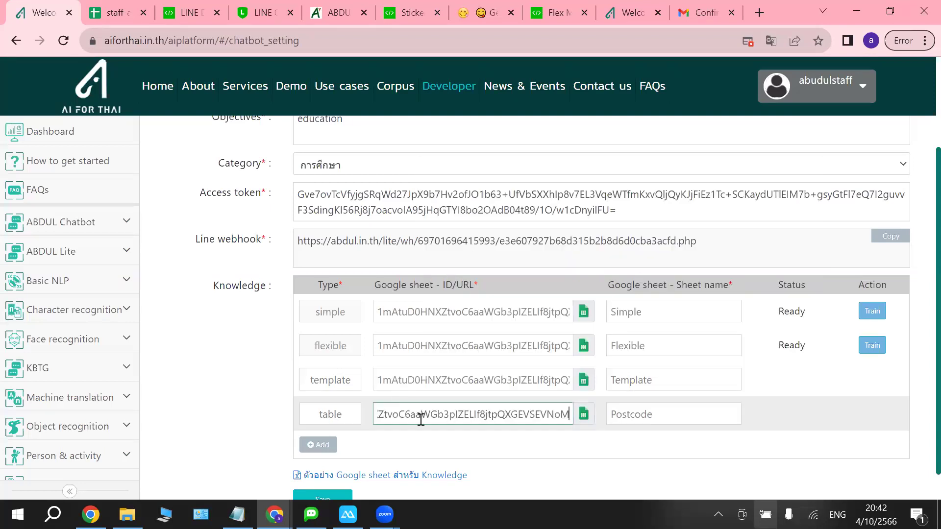
{"action": "left_click", "coordinate": [661, 406]}
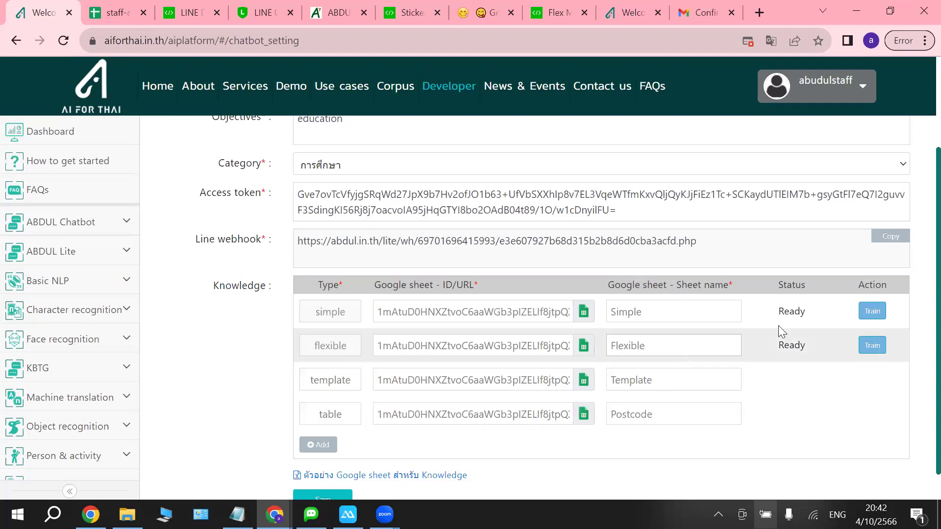
{"action": "scroll", "coordinate": [338, 476], "scroll_direction": "down", "scroll_amount": 1}
Save the knowledge settings, then queue training for the template and table rows.
{"action": "left_click", "coordinate": [323, 466]}
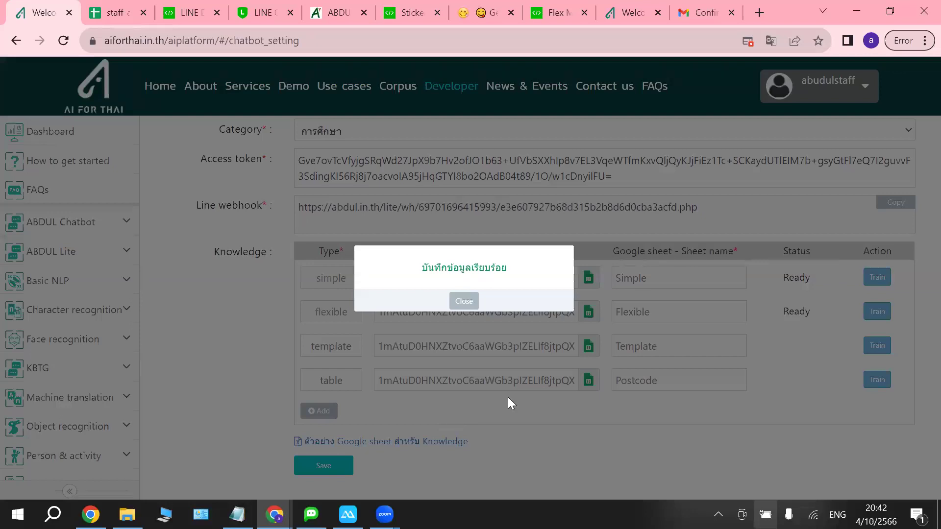
{"action": "left_click", "coordinate": [599, 398]}
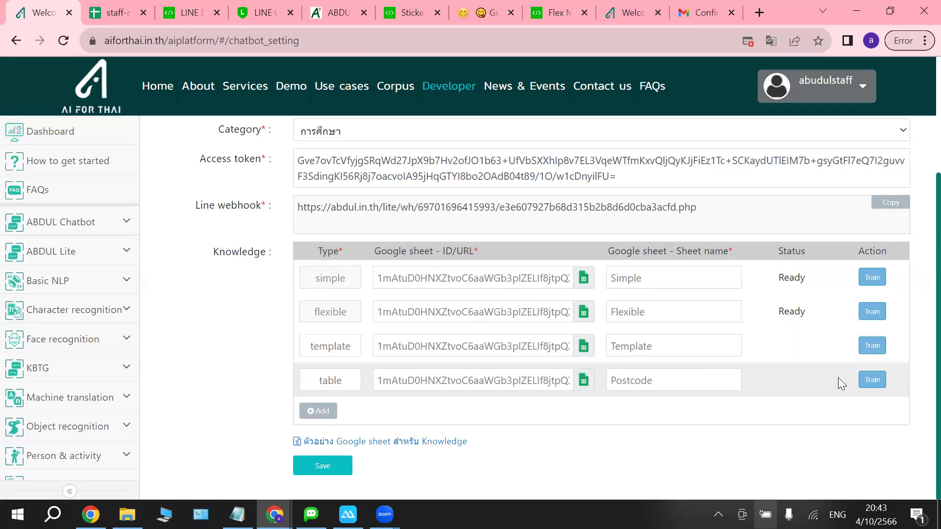
{"action": "left_click", "coordinate": [869, 347]}
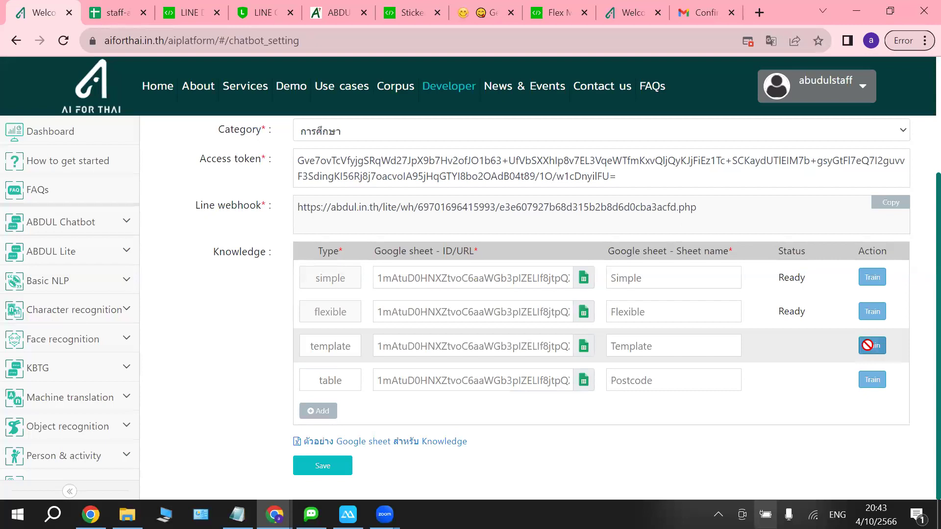
{"action": "left_click", "coordinate": [864, 386]}
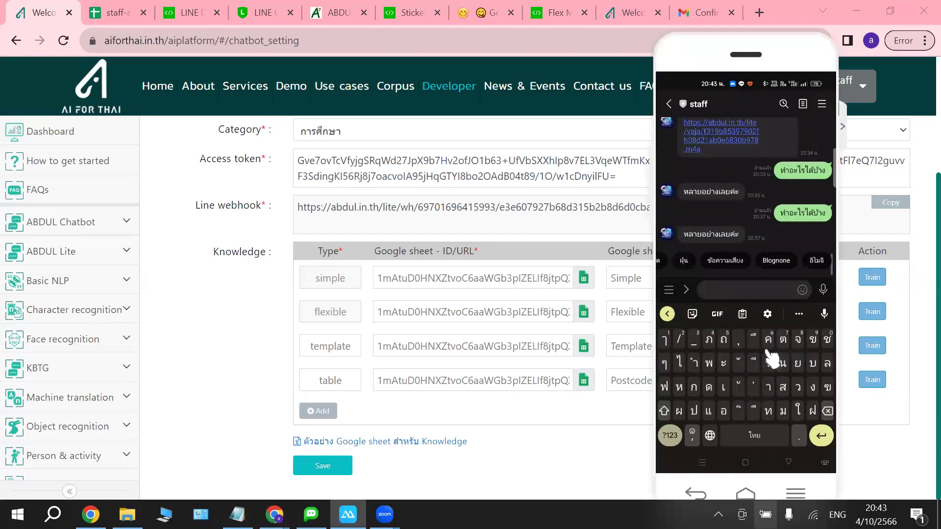
Inspect the postcode-search requests in row 20 of the Simple sheet, then head back toward Postcode.
{"action": "left_click", "coordinate": [104, 13]}
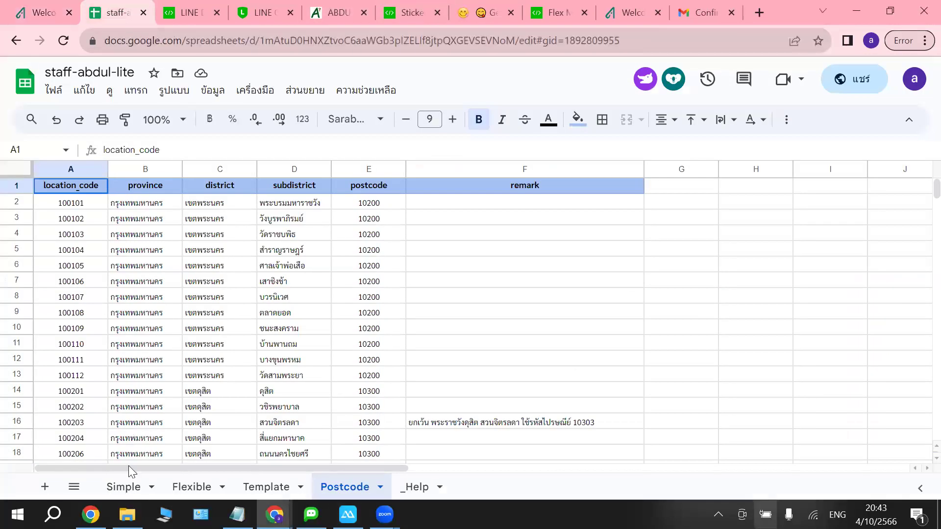
{"action": "left_click", "coordinate": [139, 476]}
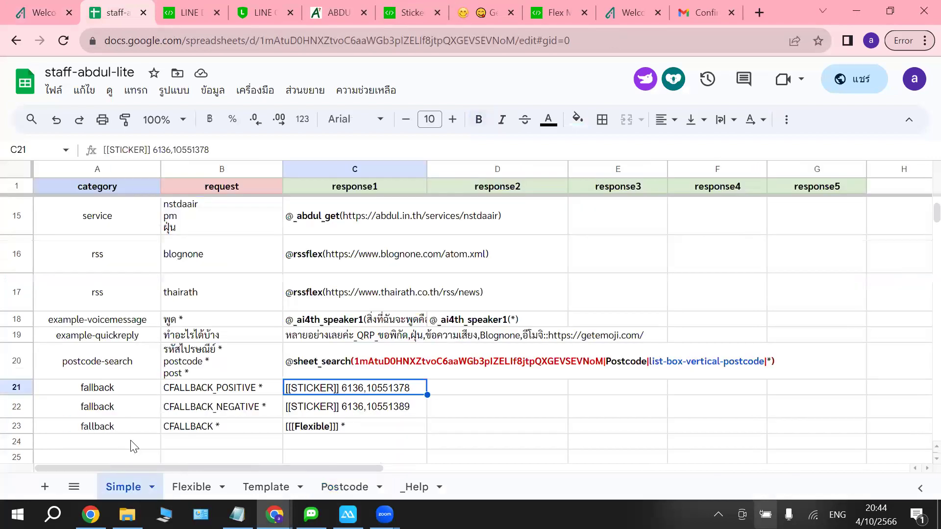
{"action": "left_click", "coordinate": [157, 369]}
{"action": "left_click", "coordinate": [194, 370]}
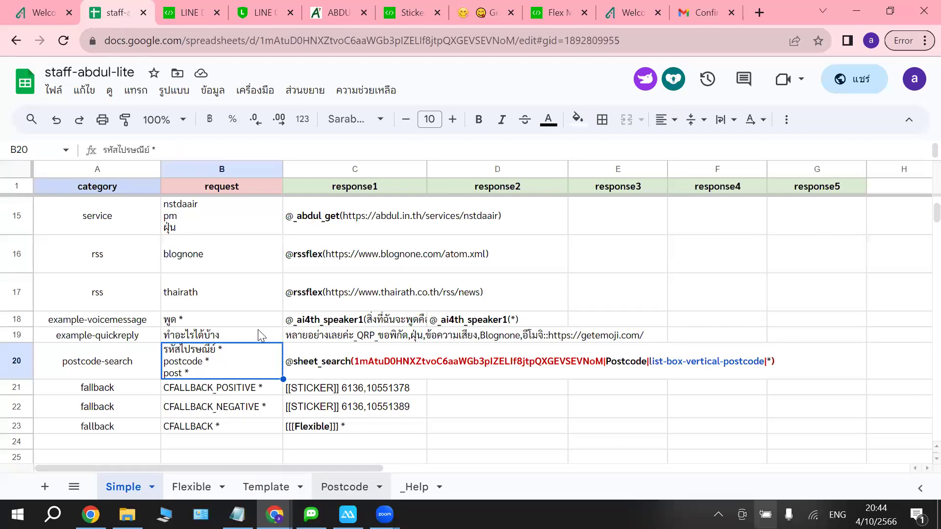
{"action": "key", "text": "alt+Right"}
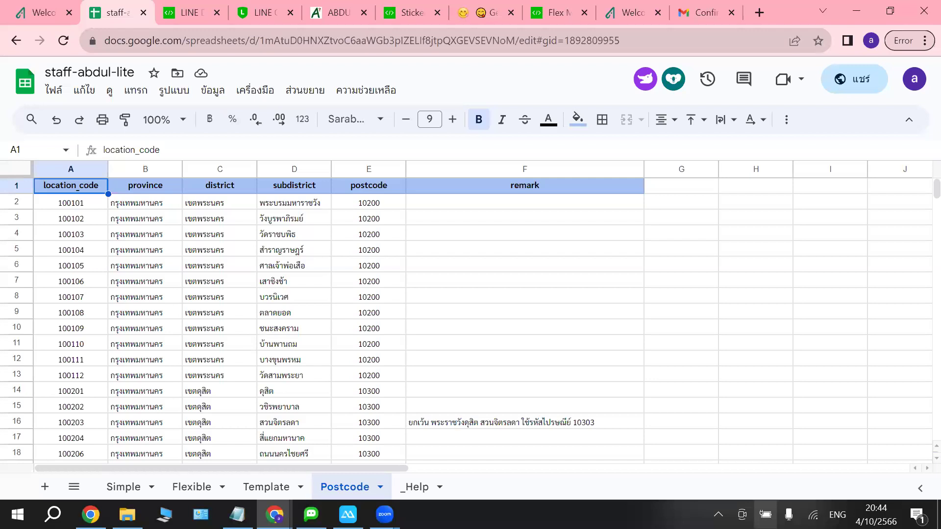
Send 'Post 10200' and 'Post 10800' to the bot in the LINE chat.
{"action": "key", "text": "alt+Tab"}
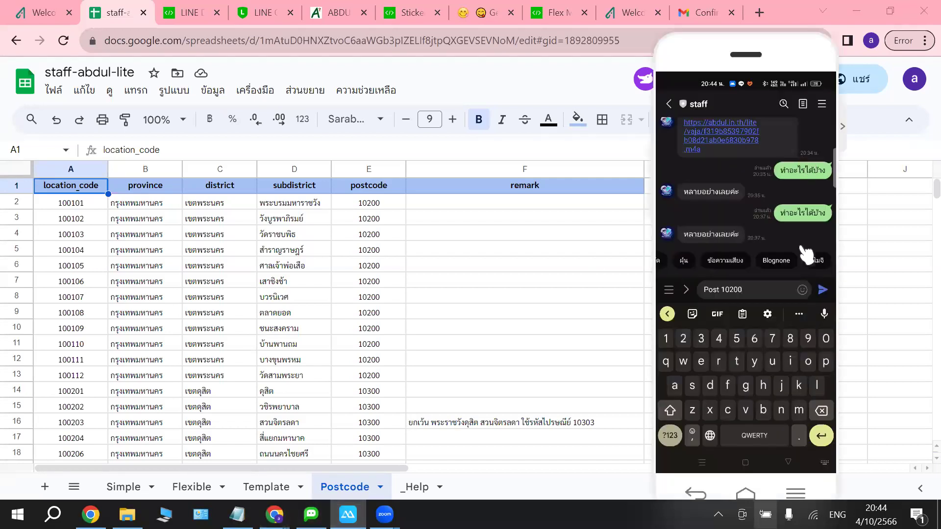
{"action": "key", "text": "Return"}
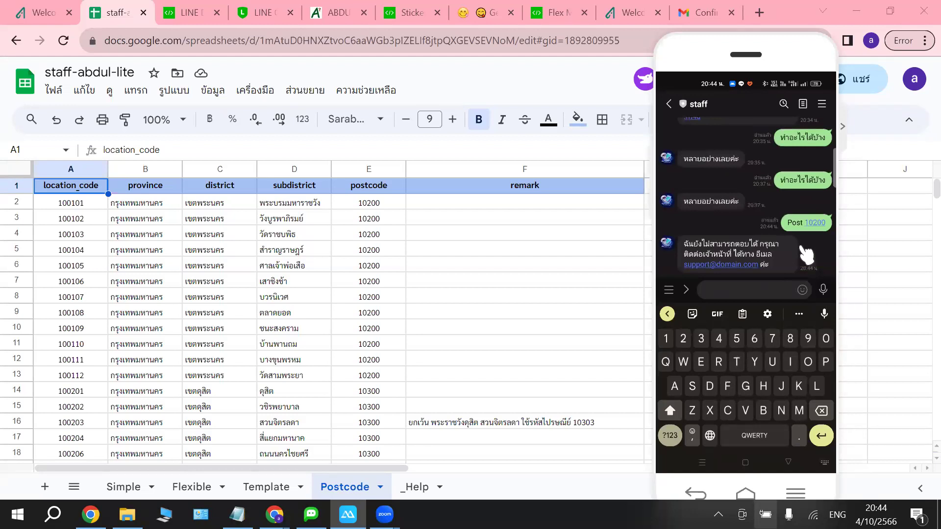
{"action": "type", "text": "Po"}
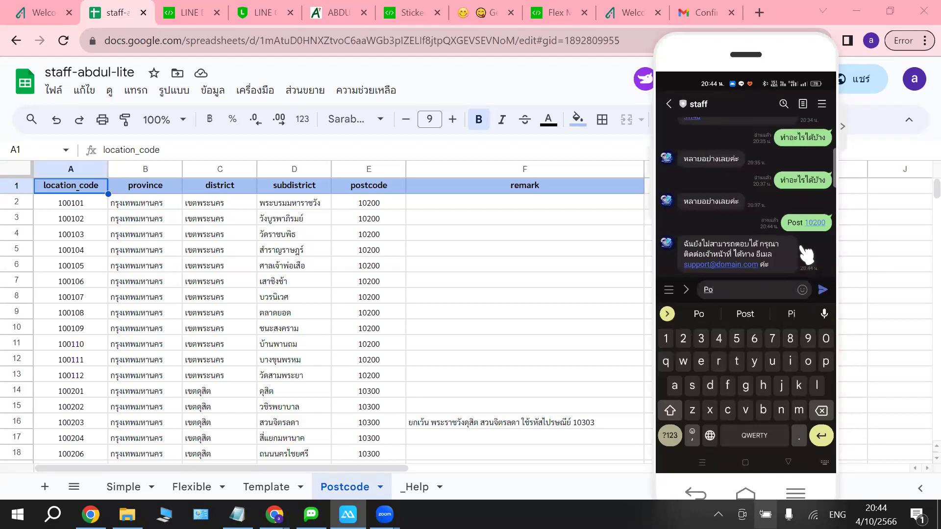
{"action": "type", "text": "st 10800"}
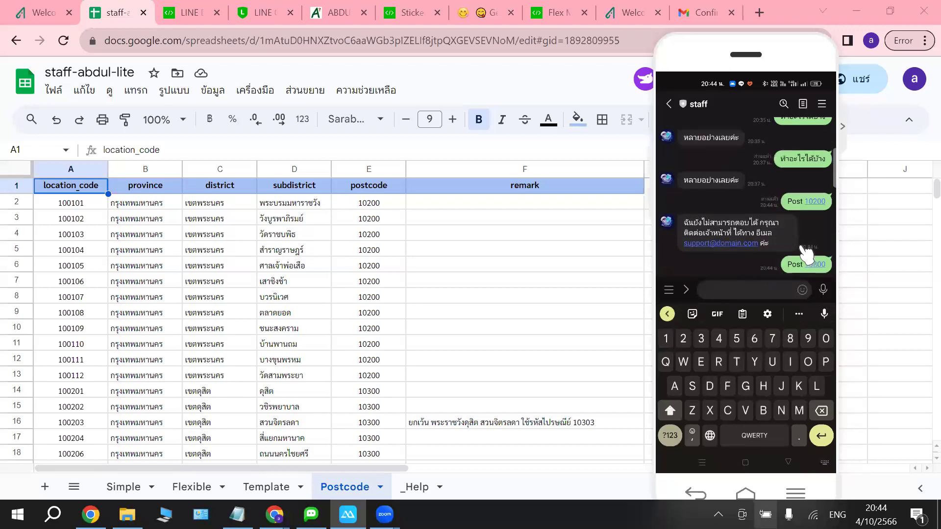
{"action": "key", "text": "Return"}
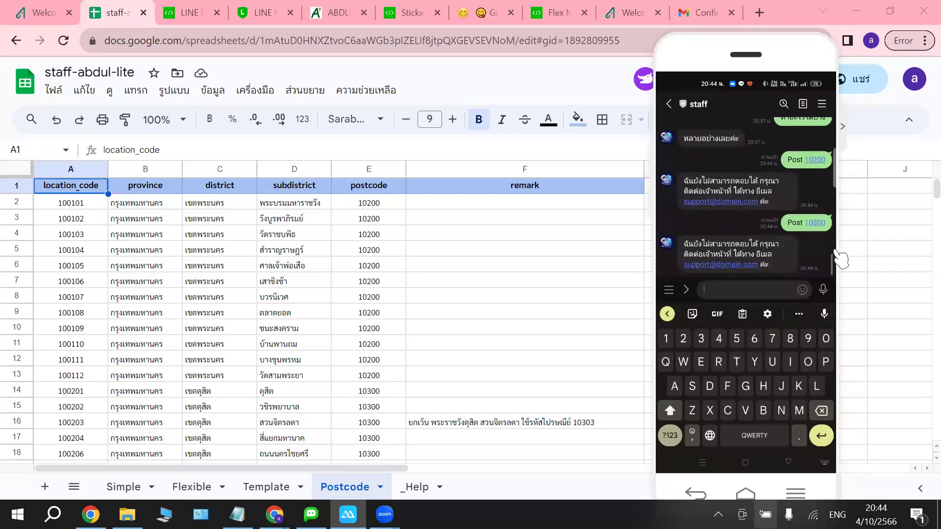
Flip through the Template and Flexible sheets and land on the Postcode sheet.
{"action": "left_click", "coordinate": [258, 488]}
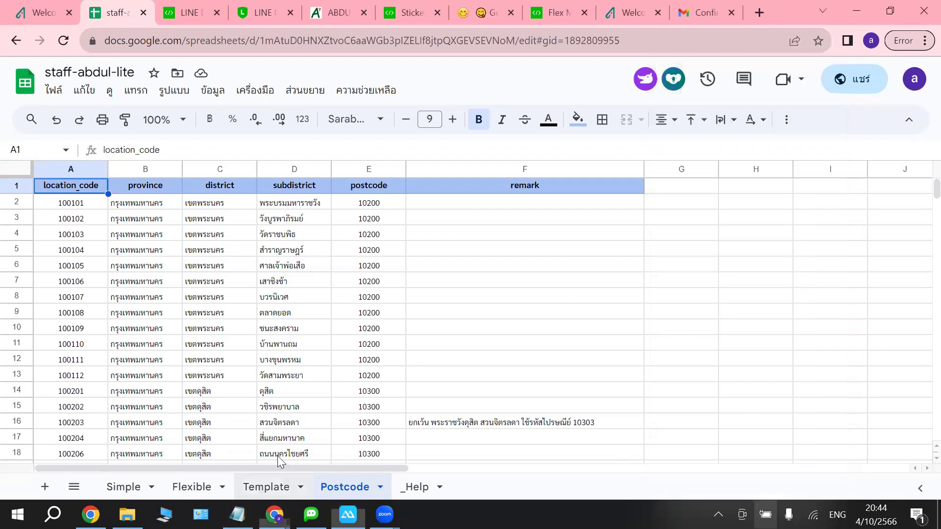
{"action": "left_click", "coordinate": [194, 488]}
{"action": "left_click", "coordinate": [343, 487]}
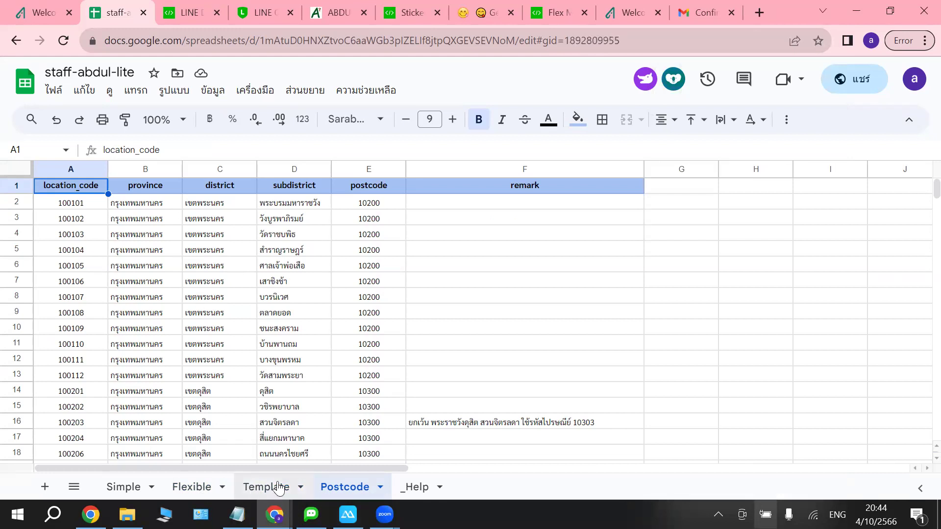
Re-save the knowledge settings, retrain the table source, then return to the staff-abdul-lite spreadsheet.
{"action": "key", "text": "ctrl+shift+Tab"}
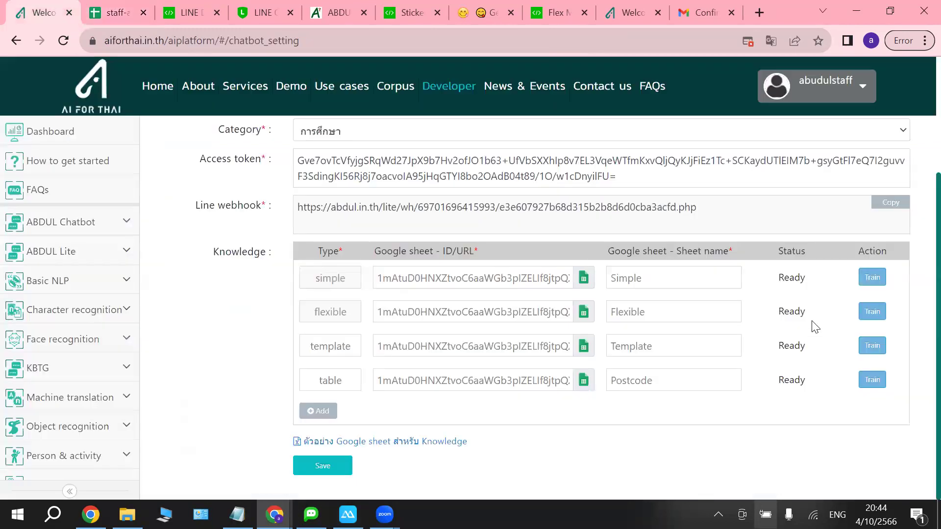
{"action": "left_click", "coordinate": [344, 381]}
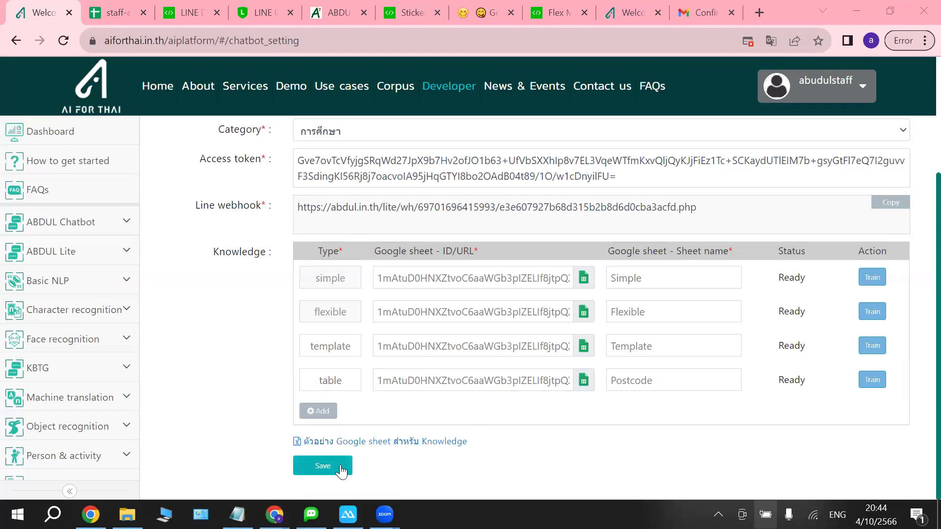
{"action": "left_click", "coordinate": [336, 467]}
{"action": "left_click", "coordinate": [466, 300]}
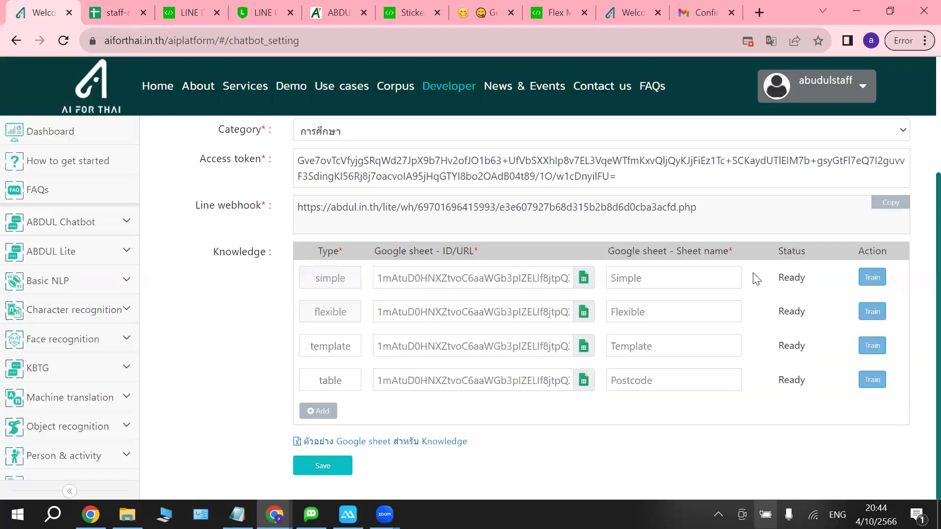
{"action": "left_click", "coordinate": [863, 381]}
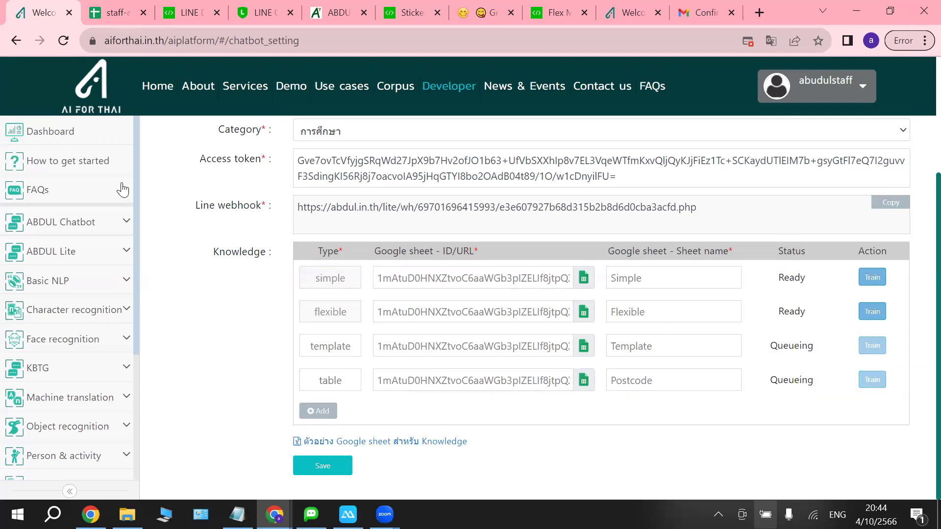
{"action": "left_click", "coordinate": [126, 11]}
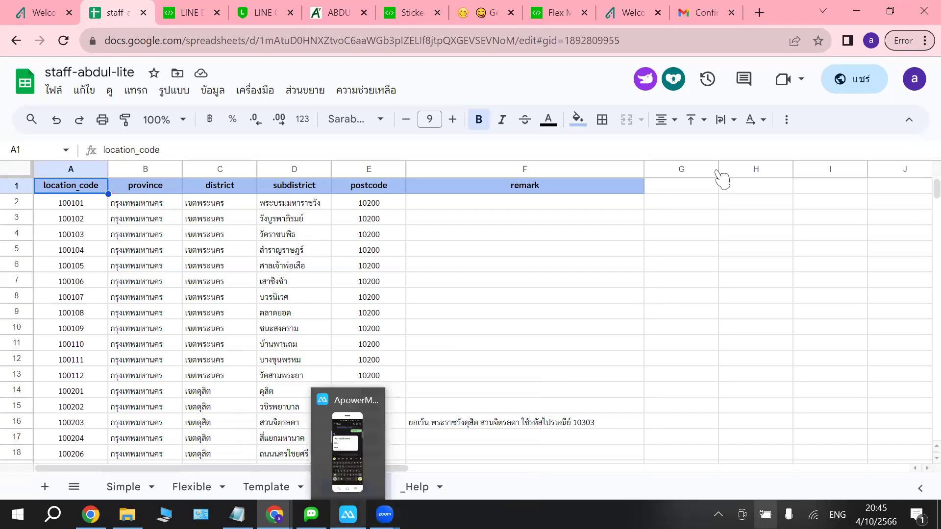
Ask the LINE bot 'Postcode บางเขน', get postcodes 10800, 10220, 11000, 10210, then view the Simple sheet.
{"action": "key", "text": "alt+Tab"}
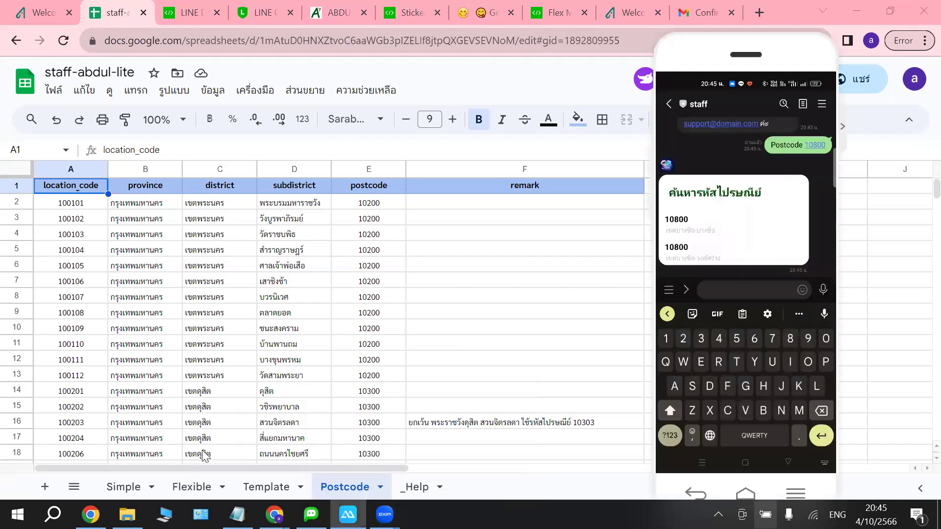
{"action": "type", "text": "Po"}
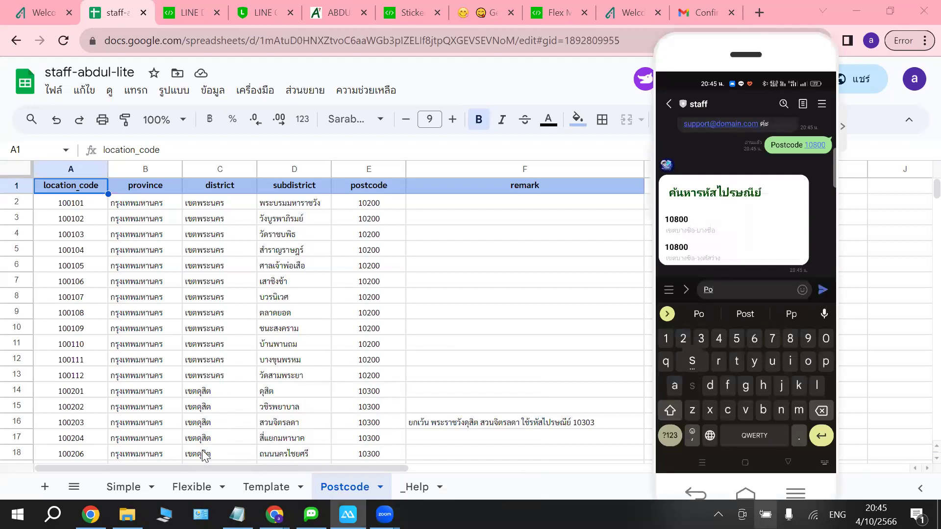
{"action": "type", "text": "s"}
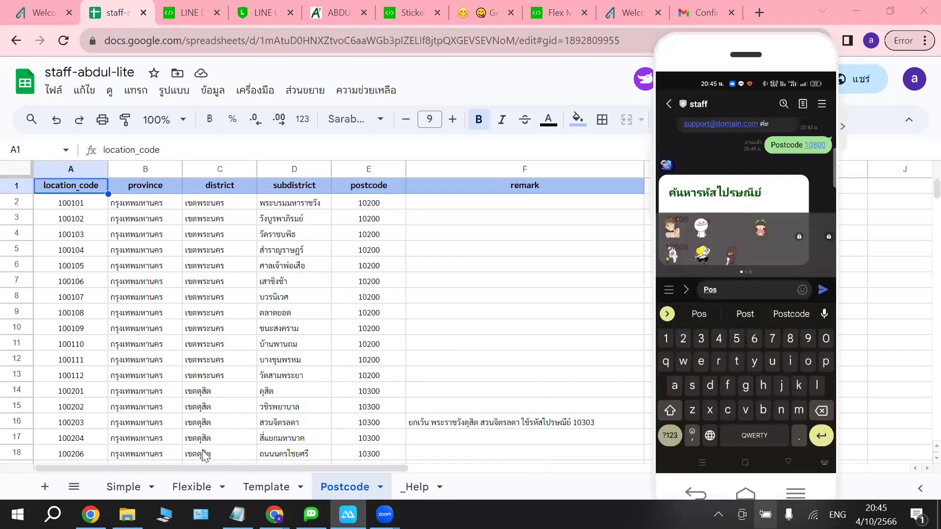
{"action": "type", "text": "tcode "}
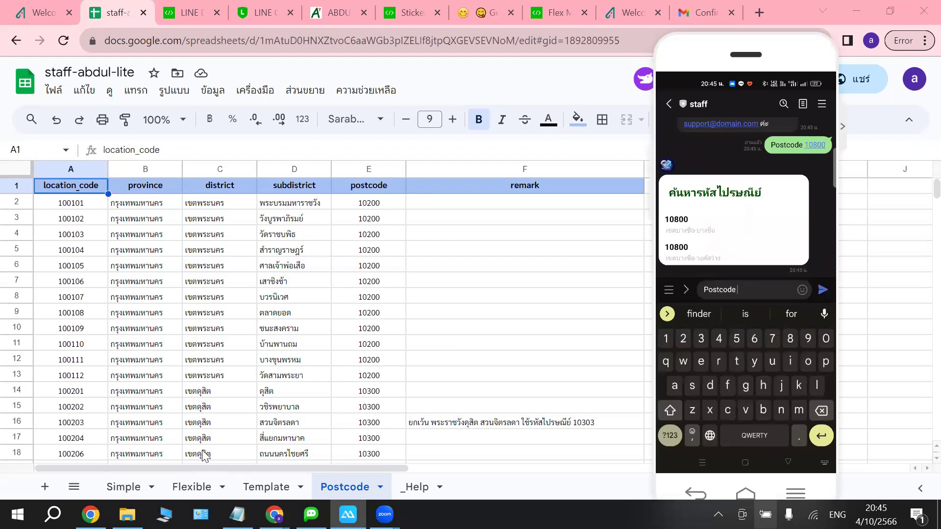
{"action": "type", "text": "บางเ"}
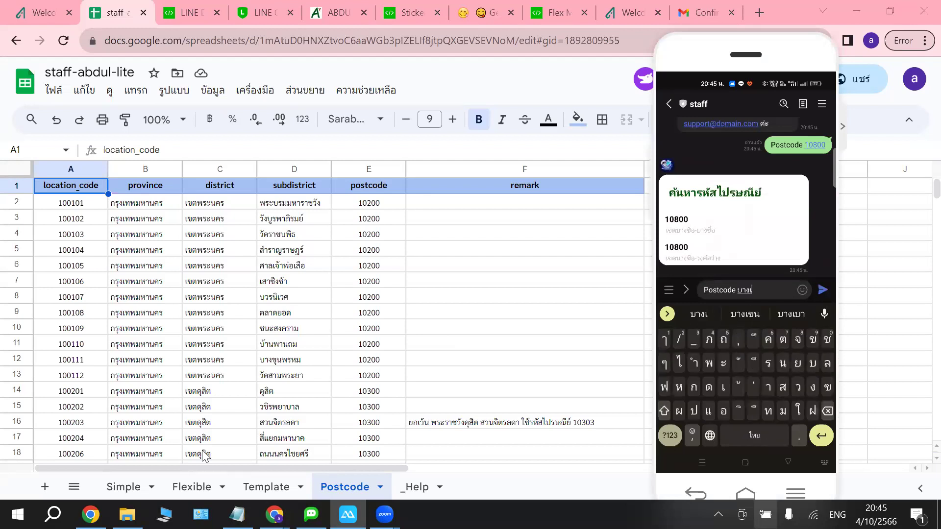
{"action": "type", "text": "ขน"}
{"action": "key", "text": "Return"}
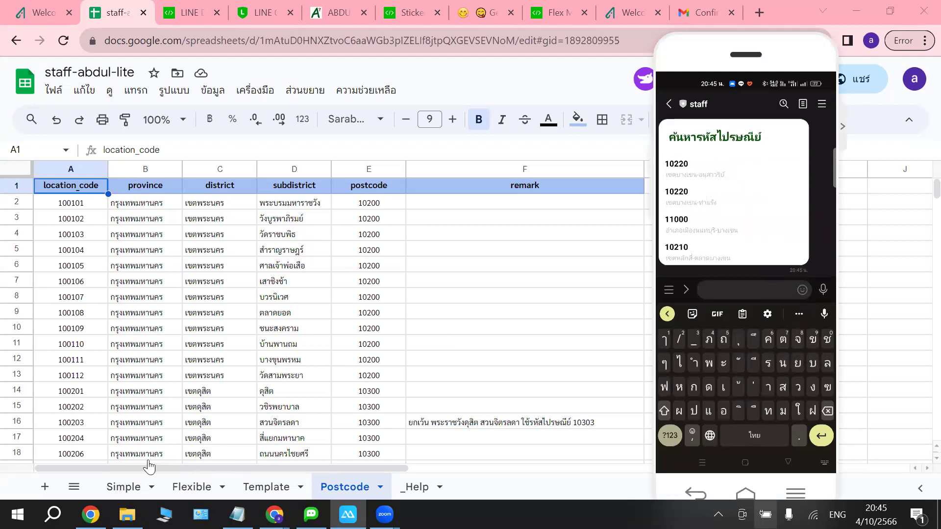
{"action": "left_click", "coordinate": [117, 490]}
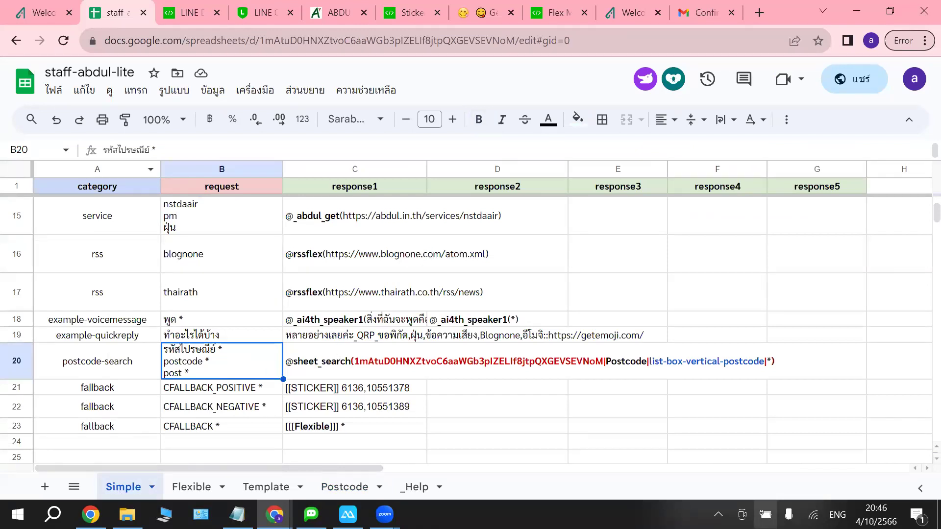
Send 'Post 11120' to the LINE bot, which returns only its can't-answer fallback reply.
{"action": "key", "text": "alt+Tab"}
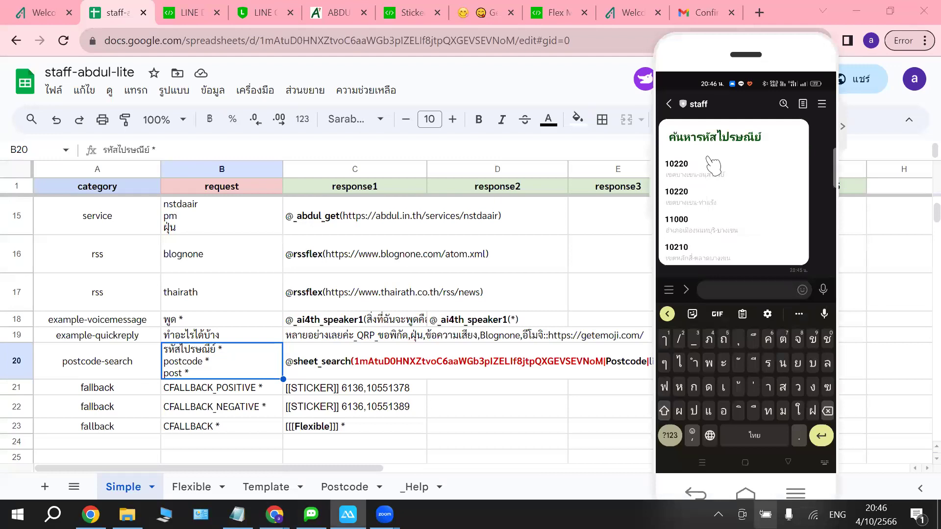
{"action": "type", "text": "Post"}
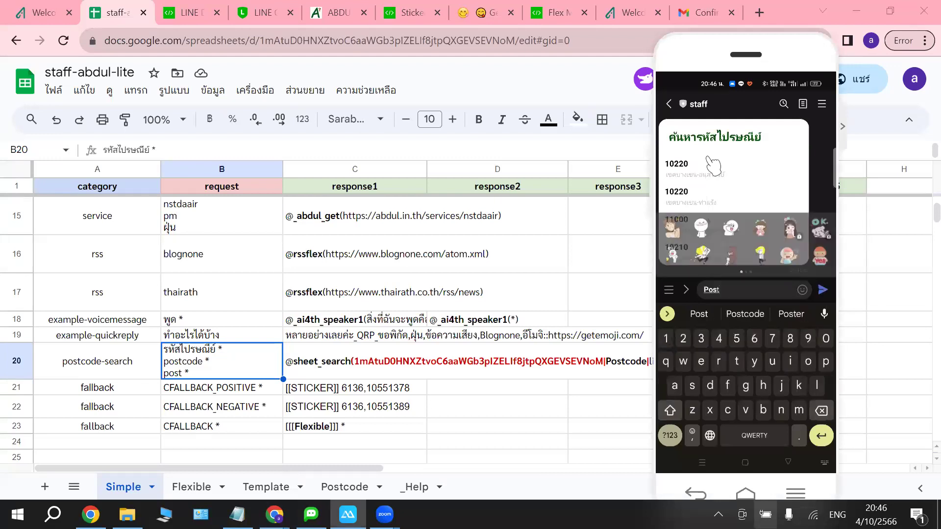
{"action": "type", "text": "code"}
{"action": "key", "text": "BackSpace"}
{"action": "key", "text": "BackSpace"}
{"action": "key", "text": "BackSpace"}
{"action": "key", "text": "BackSpace"}
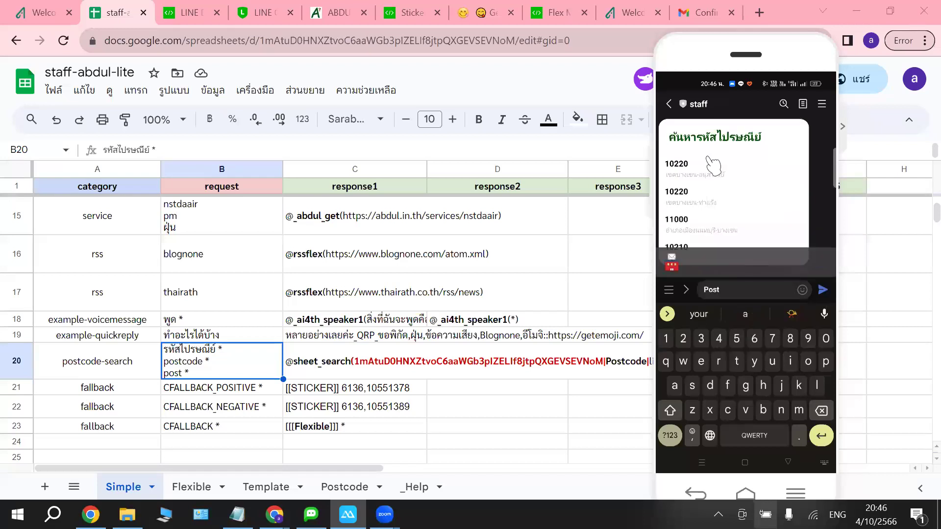
{"action": "type", "text": "1"}
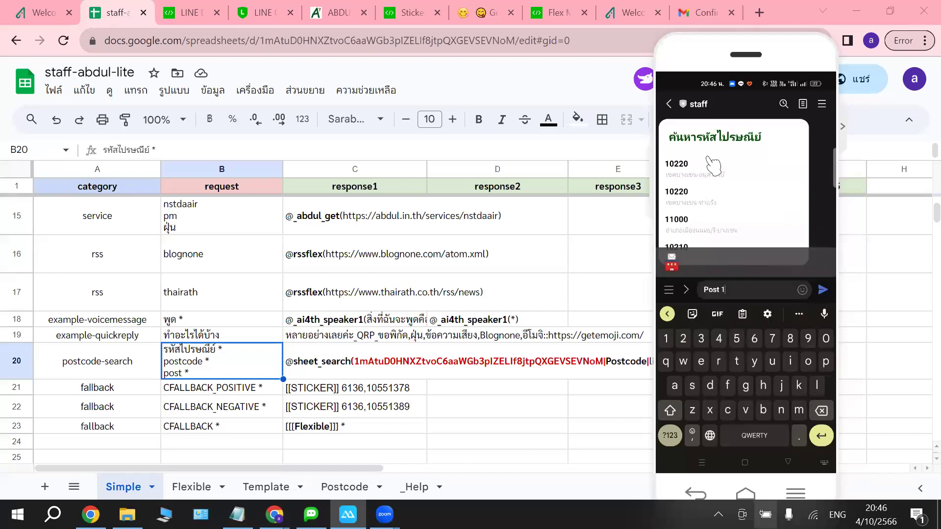
{"action": "type", "text": "1130"}
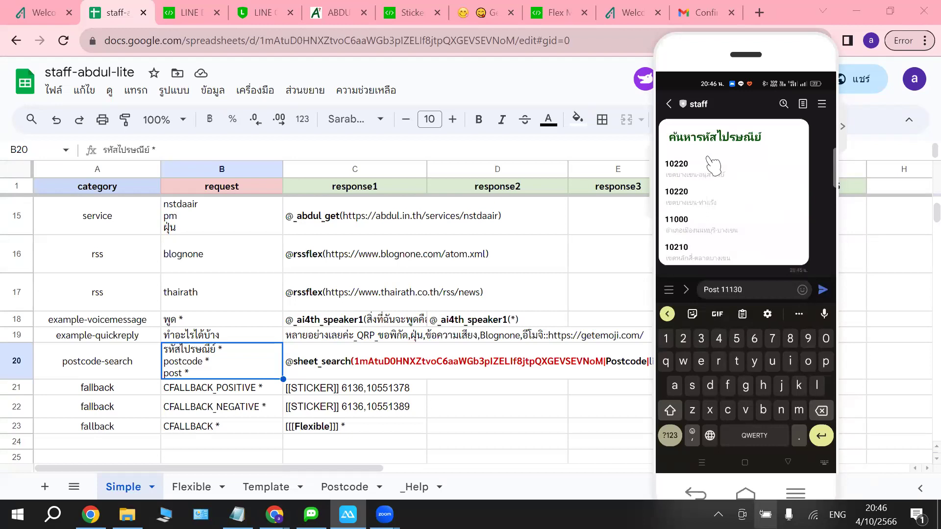
{"action": "key", "text": "BackSpace"}
{"action": "key", "text": "BackSpace"}
{"action": "type", "text": "20"}
{"action": "key", "text": "Return"}
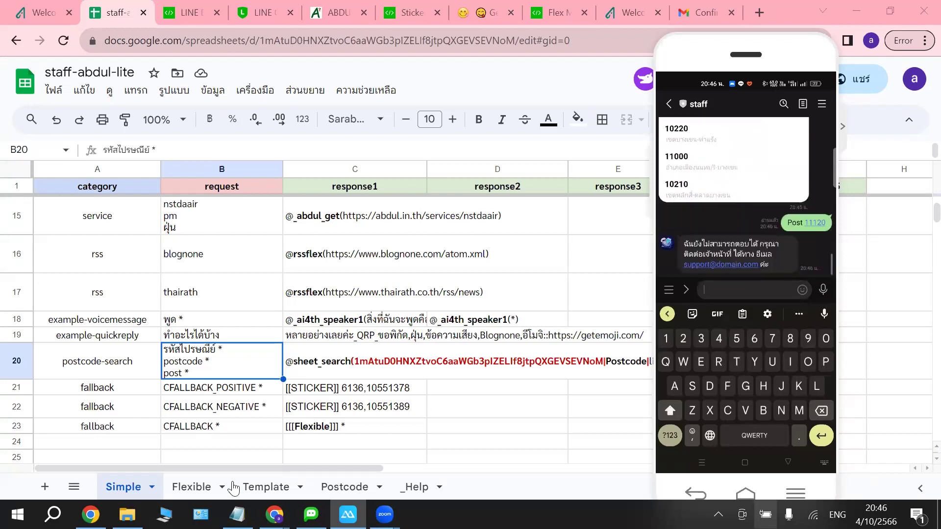
Remove 'post *' from the postcode-search request in B20 and retrain the Postcode table knowledge.
{"action": "double_click", "coordinate": [198, 374]}
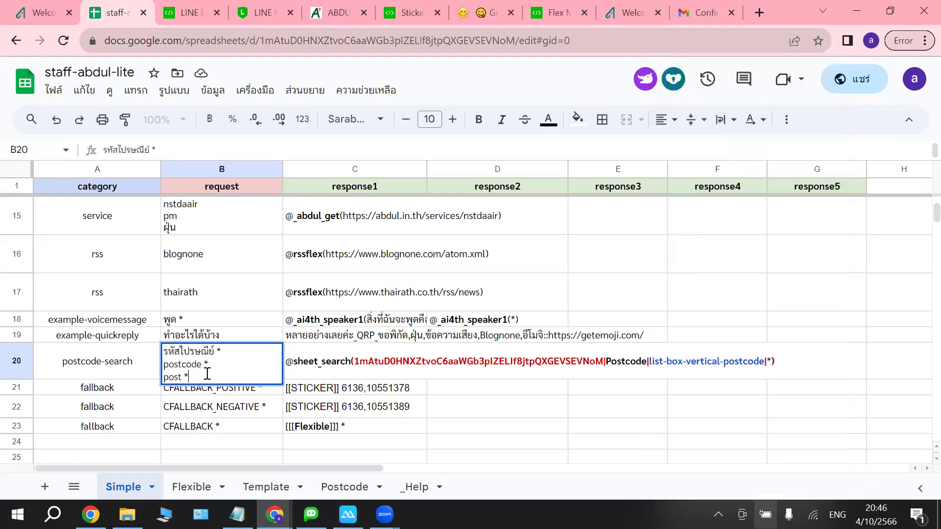
{"action": "key", "text": "BackSpace"}
{"action": "key", "text": "BackSpace"}
{"action": "key", "text": "BackSpace"}
{"action": "key", "text": "BackSpace"}
{"action": "key", "text": "BackSpace"}
{"action": "key", "text": "BackSpace"}
{"action": "key", "text": "BackSpace"}
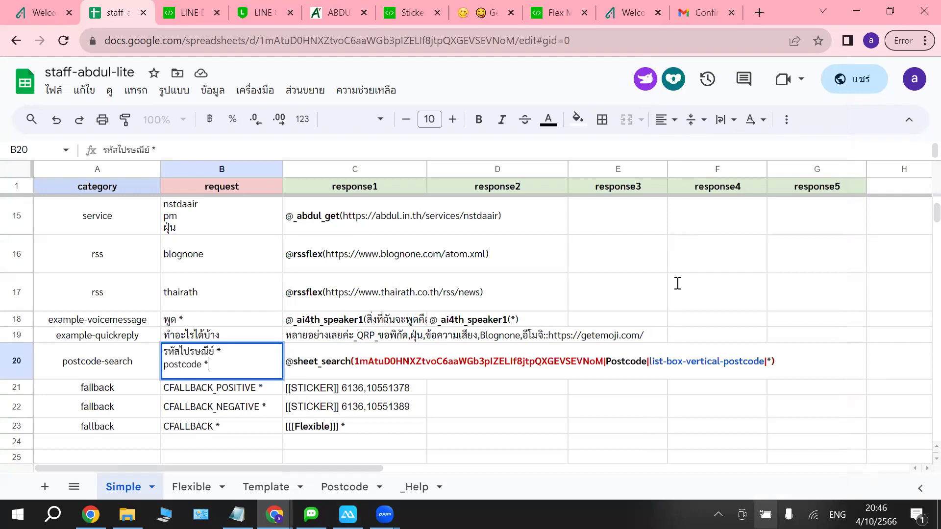
{"action": "key", "text": "ctrl+shift+Tab"}
{"action": "left_click", "coordinate": [867, 380]}
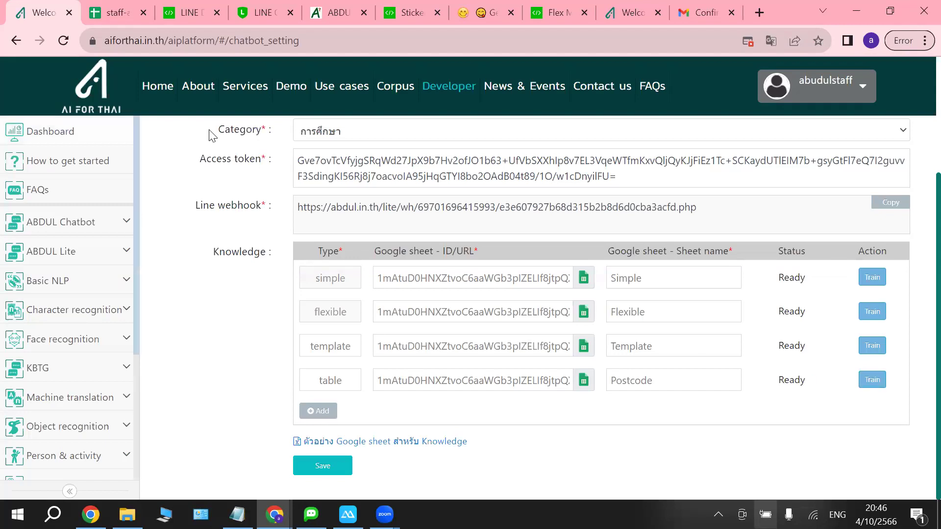
{"action": "left_click", "coordinate": [104, 9]}
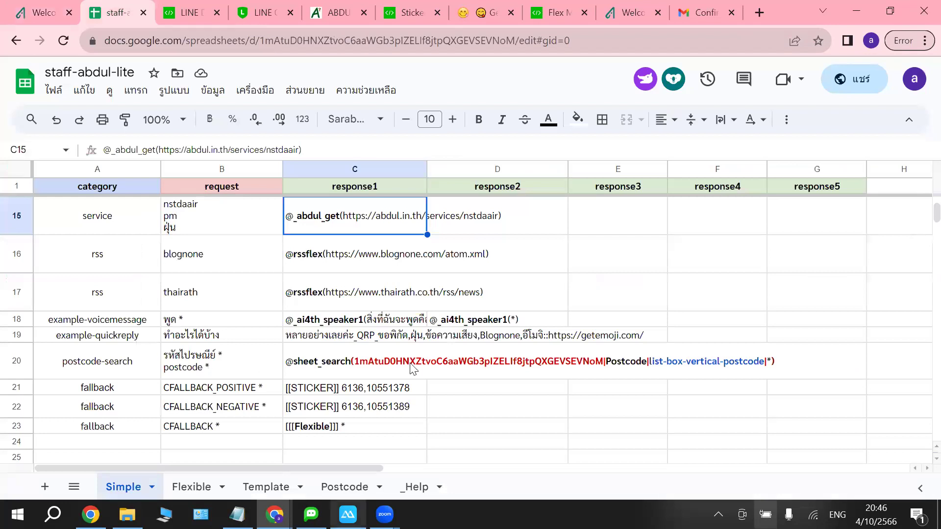
Re-add 'post *' as a third line in B20 below 'รหัสไปรษณีย์ *' and 'postcode *'.
{"action": "key", "text": "alt+Tab"}
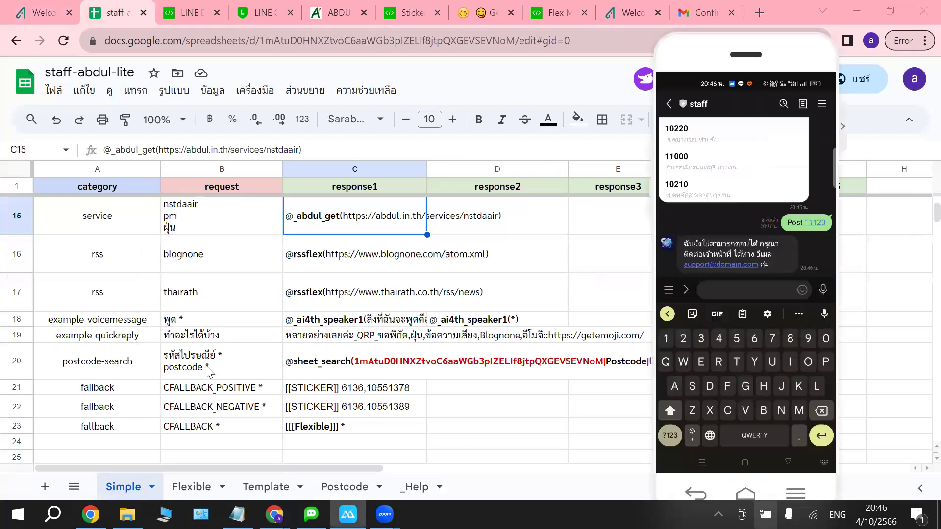
{"action": "left_click", "coordinate": [201, 373]}
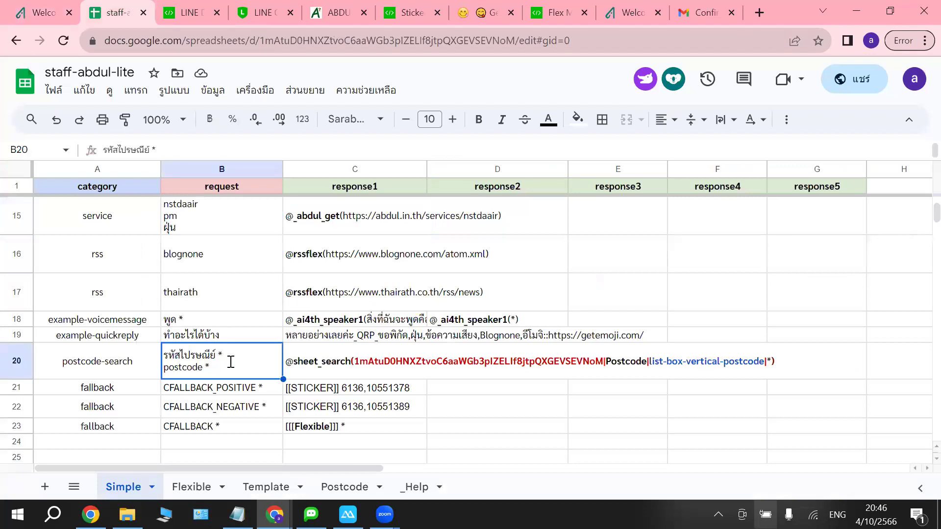
{"action": "double_click", "coordinate": [231, 362]}
{"action": "key", "text": "shift+Left"}
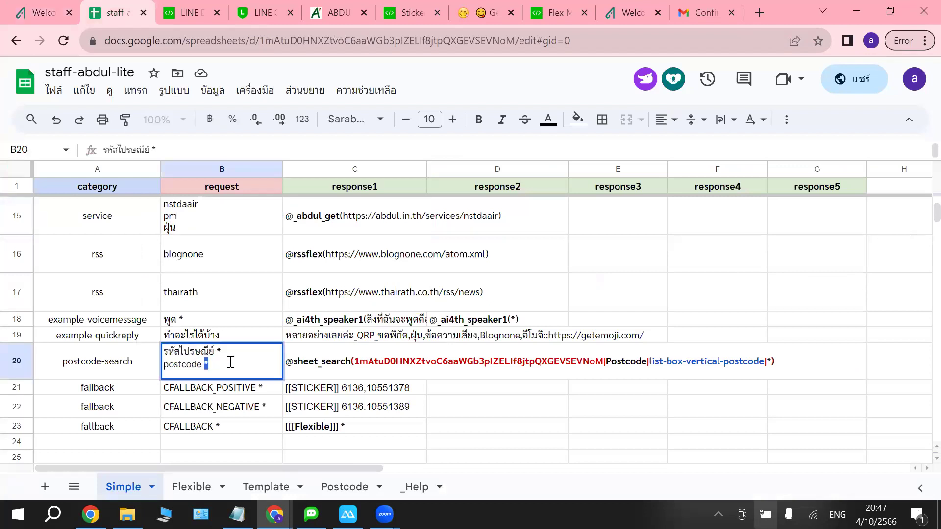
{"action": "key", "text": "shift+Up"}
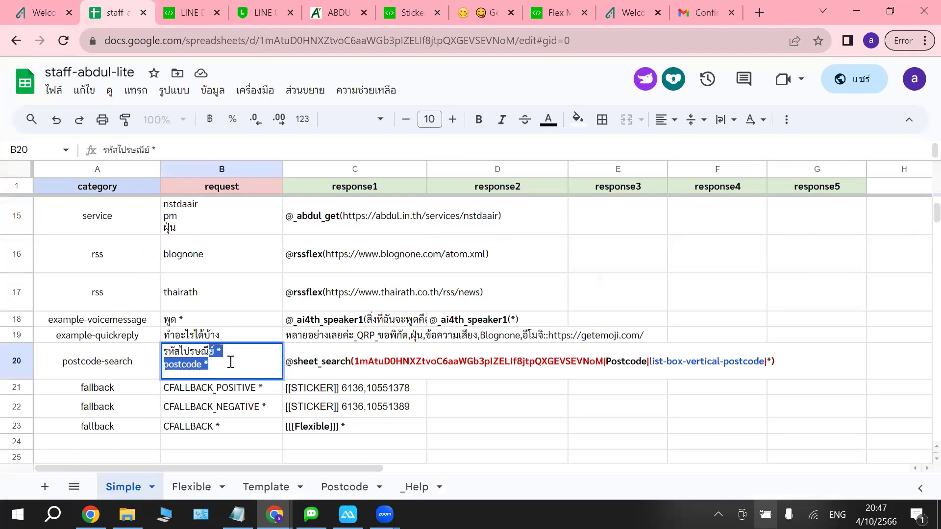
{"action": "key", "text": "shift+Down"}
{"action": "key", "text": "shift+Left"}
{"action": "key", "text": "shift+Left"}
{"action": "key", "text": "shift+Left"}
{"action": "key", "text": "shift+Left"}
{"action": "key", "text": "shift+Left"}
{"action": "key", "text": "shift+Left"}
{"action": "key", "text": "shift+Left"}
{"action": "key", "text": "shift+Left"}
{"action": "key", "text": "shift+Left"}
{"action": "key", "text": "ctrl+c"}
{"action": "key", "text": "Right"}
{"action": "key", "text": "ctrl+Return"}
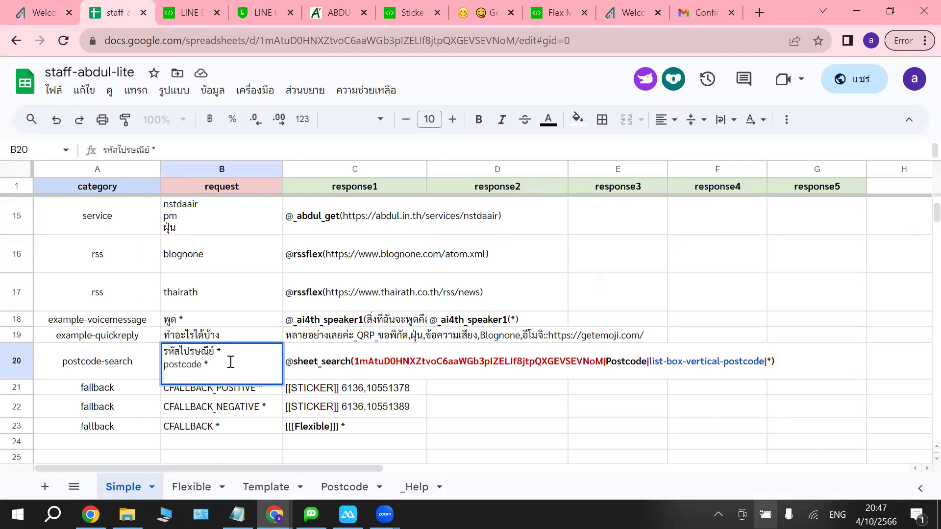
{"action": "key", "text": "ctrl+v"}
{"action": "key", "text": "BackSpace"}
{"action": "key", "text": "BackSpace"}
{"action": "key", "text": "BackSpace"}
{"action": "key", "text": "BackSpace"}
{"action": "key", "text": "Return"}
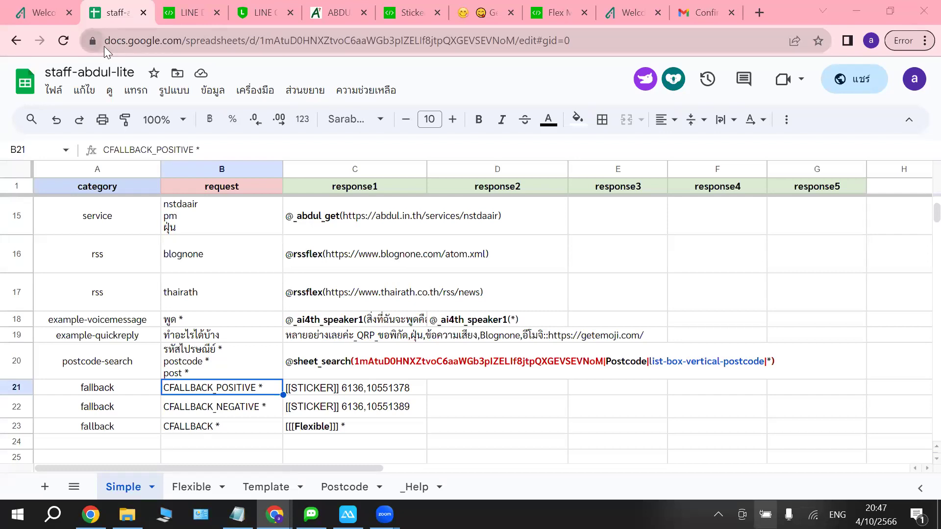
Retrain the simple and flexible knowledge sheets in AI For Thai until every row shows Ready.
{"action": "left_click", "coordinate": [52, 11]}
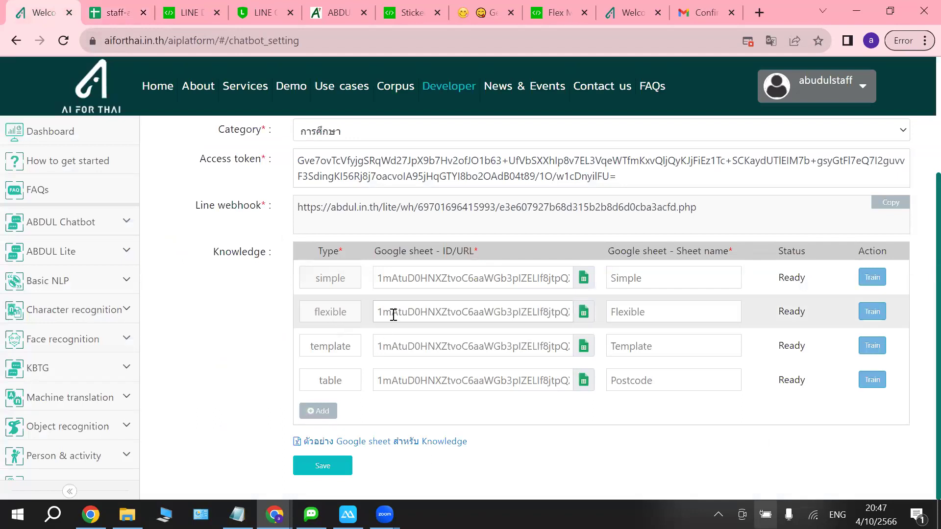
{"action": "left_click", "coordinate": [658, 308]}
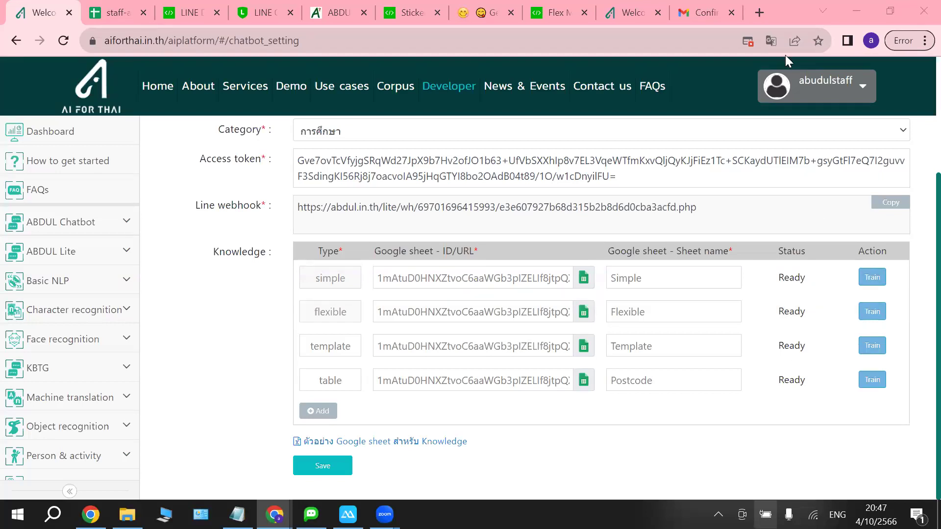
{"action": "left_click", "coordinate": [871, 278]}
{"action": "left_click", "coordinate": [871, 312]}
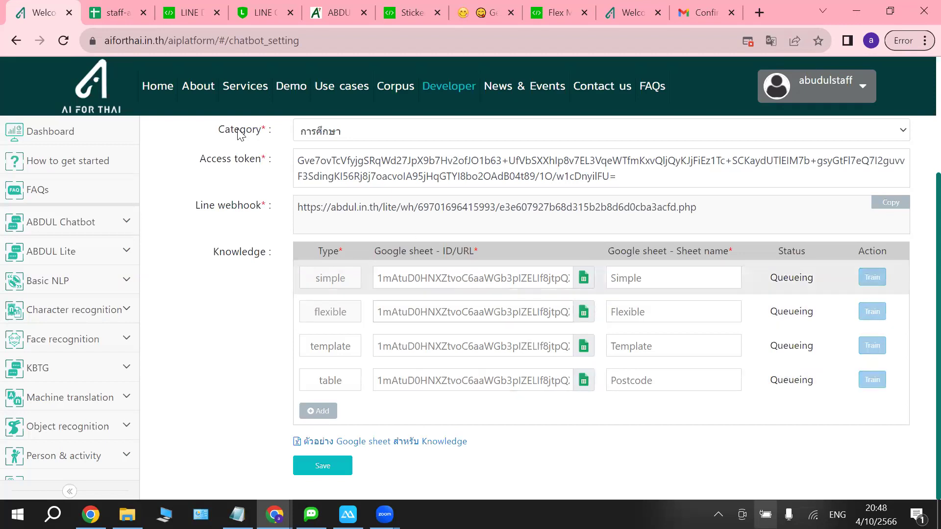
{"action": "mouse_move", "coordinate": [123, 20]}
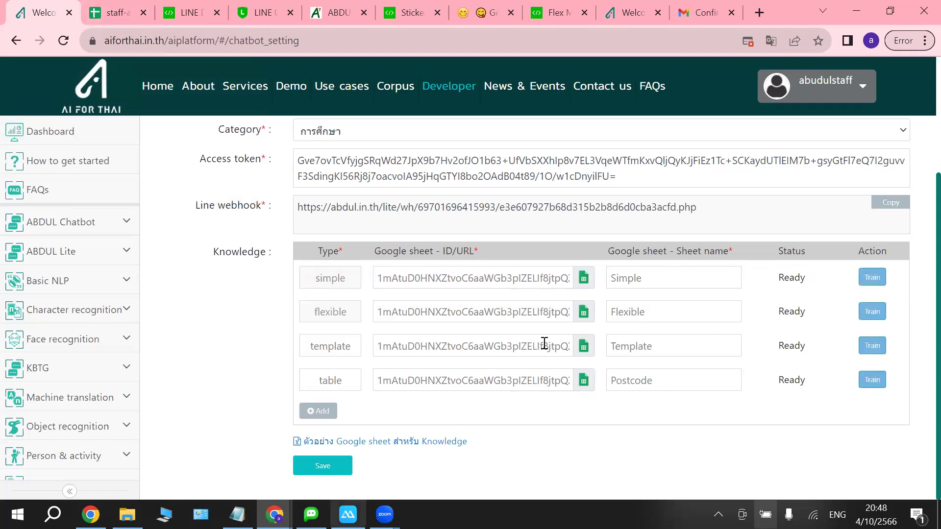
{"action": "key", "text": "alt+Tab"}
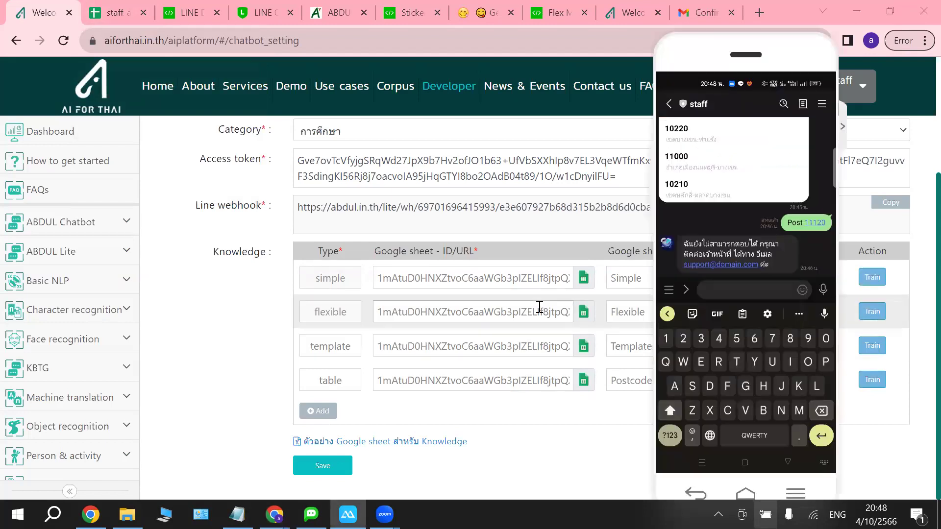
Ask the bot 'Post ลพบุรี', receive postcodes 15000, 13240, 15160, 15210, then hide the phone view.
{"action": "type", "text": "Post 1"}
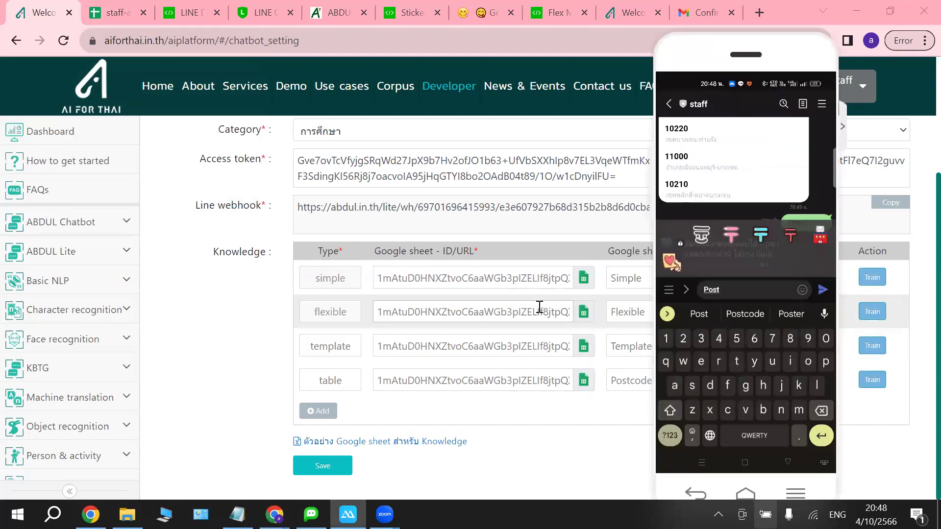
{"action": "type", "text": "0800"}
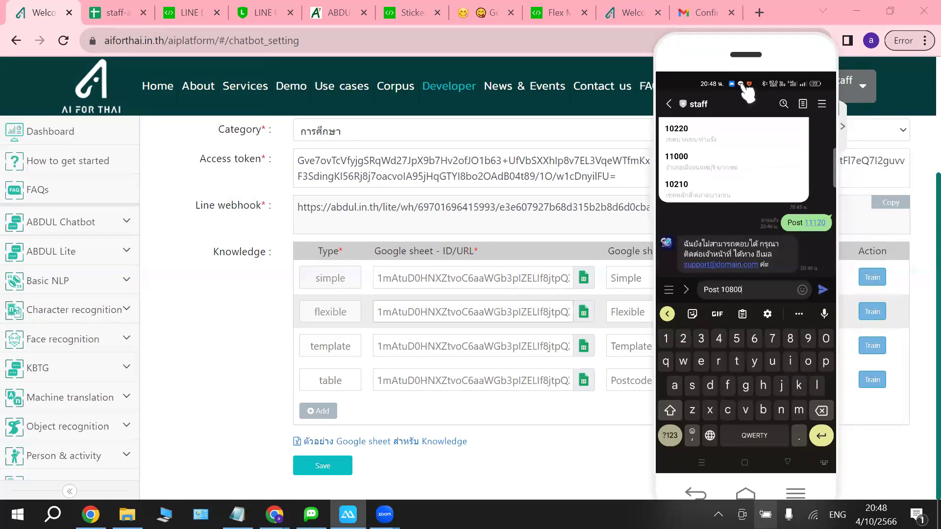
{"action": "mouse_move", "coordinate": [776, 46]}
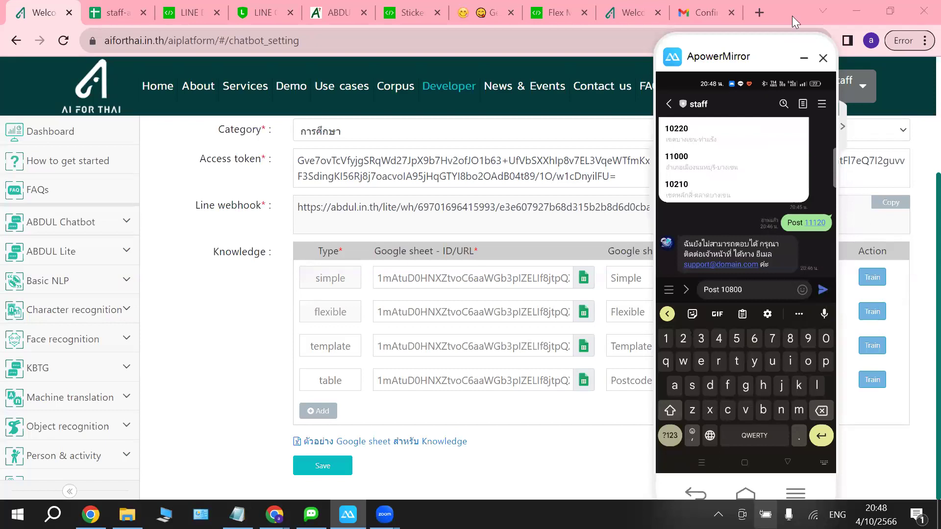
{"action": "left_click_drag", "start_coordinate": [786, 41], "coordinate": [713, 48]}
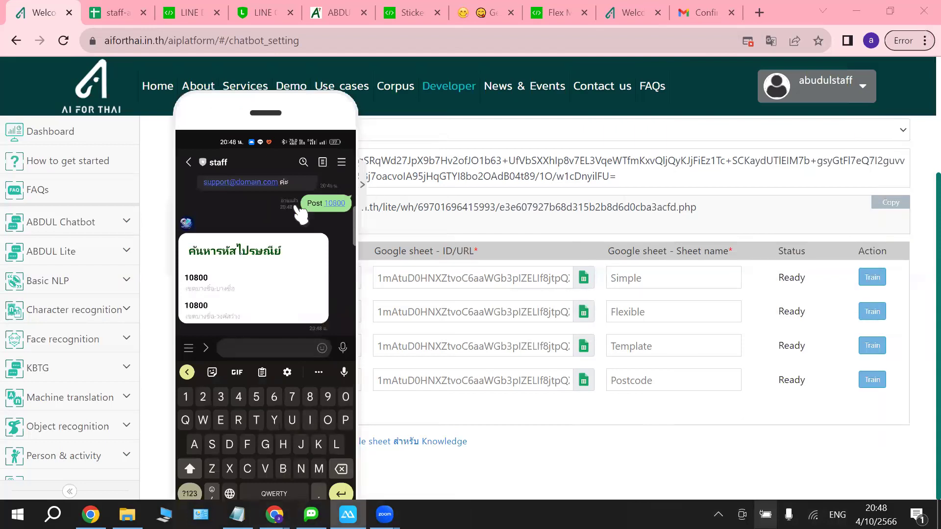
{"action": "type", "text": "Pos"}
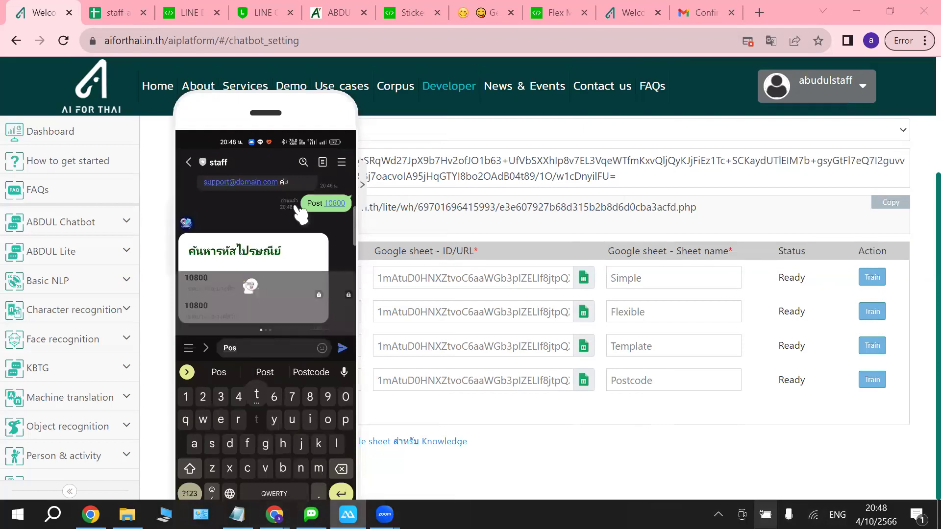
{"action": "type", "text": "t ล"}
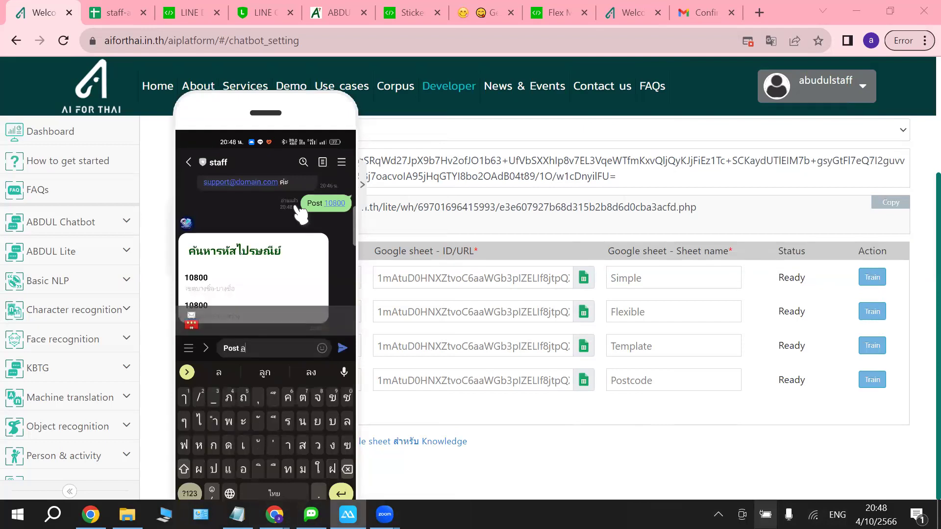
{"action": "type", "text": "พบุรี"}
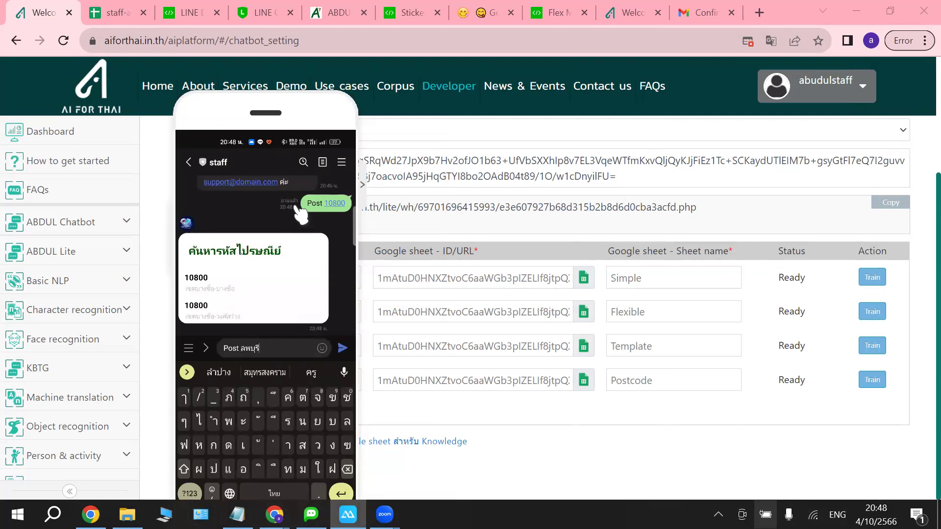
{"action": "key", "text": "Return"}
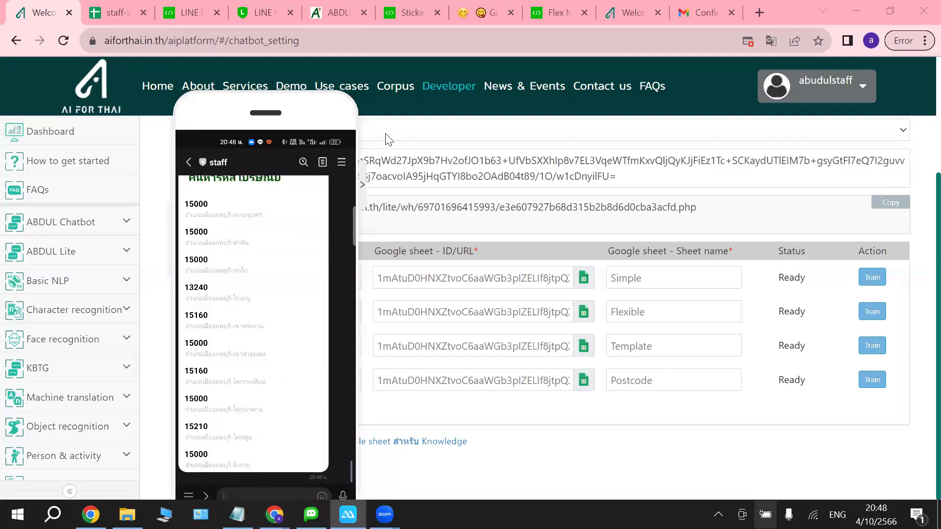
{"action": "mouse_move", "coordinate": [267, 135]}
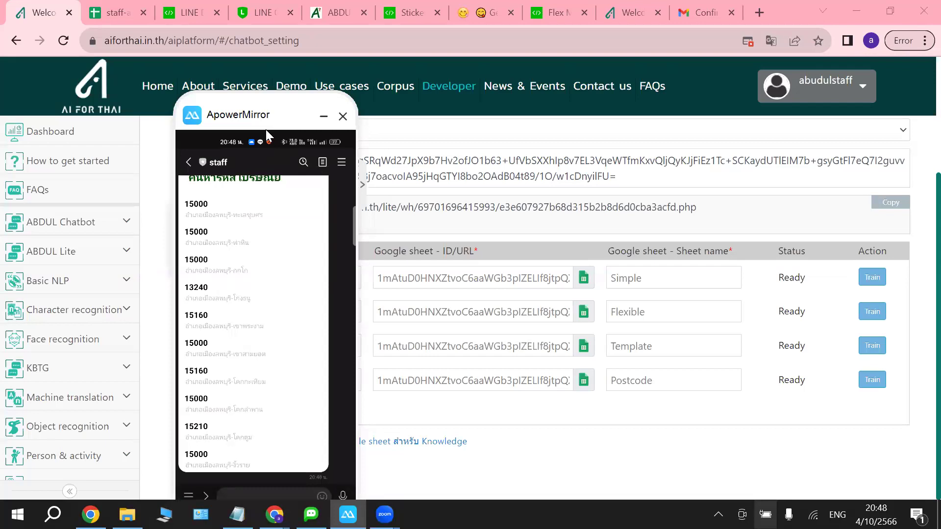
{"action": "left_click", "coordinate": [211, 324]}
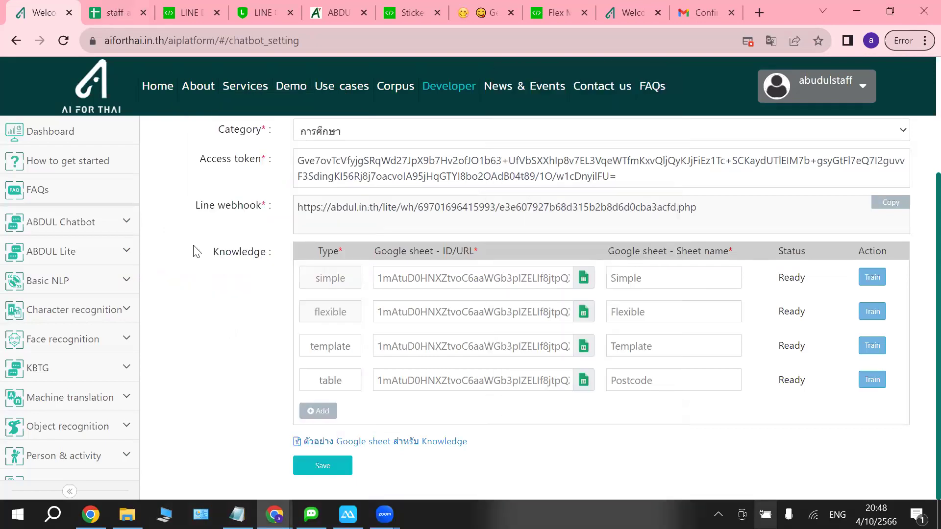
Scroll staff-abdul-lite's Simple sheet to the sticker fallback rows (6136,10551378 and 6136,10551389) beside the LINE chat.
{"action": "key", "text": "ctrl+Tab"}
{"action": "scroll", "coordinate": [276, 365], "scroll_direction": "down", "scroll_amount": 2}
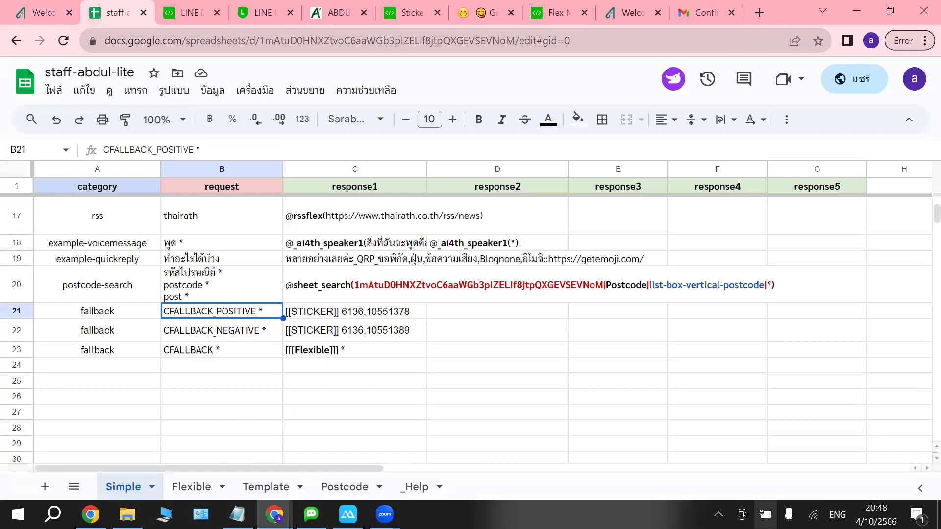
{"action": "key", "text": "alt+Tab"}
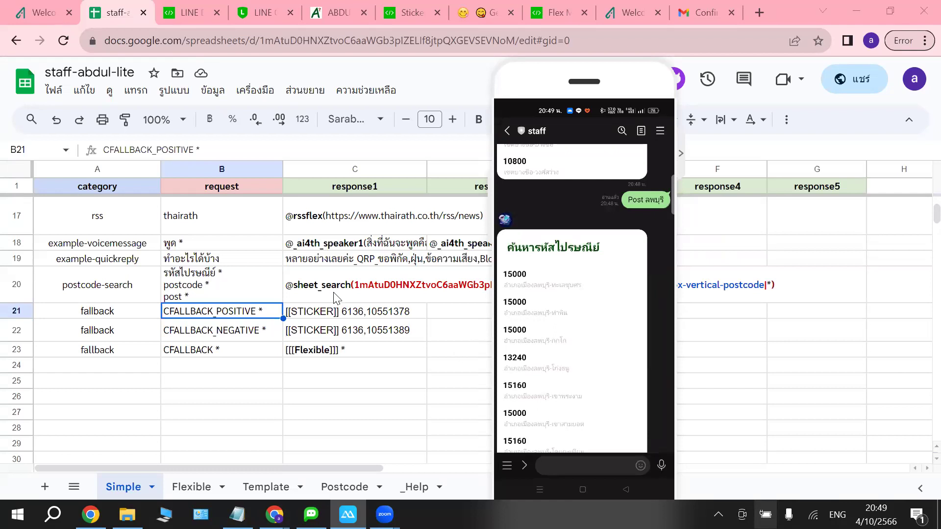
{"action": "key", "text": "ctrl+shift+Tab"}
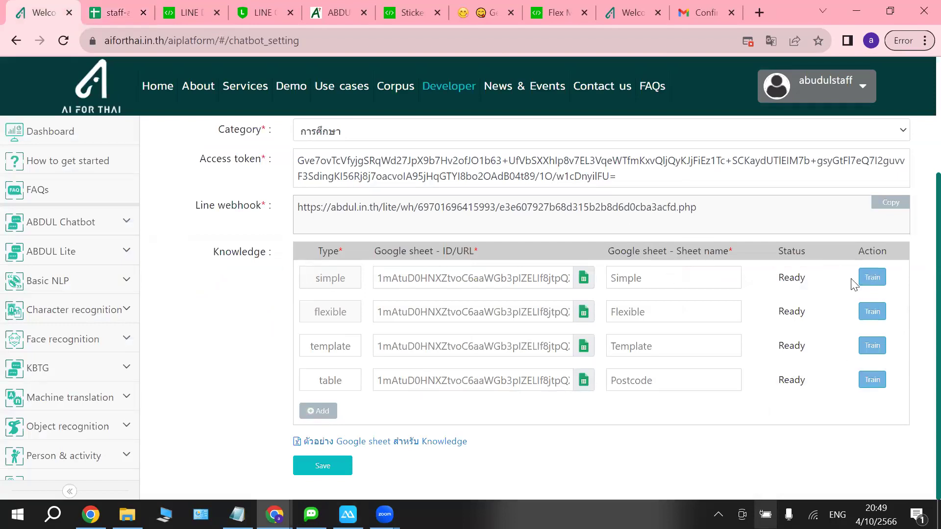
{"action": "left_click", "coordinate": [106, 13]}
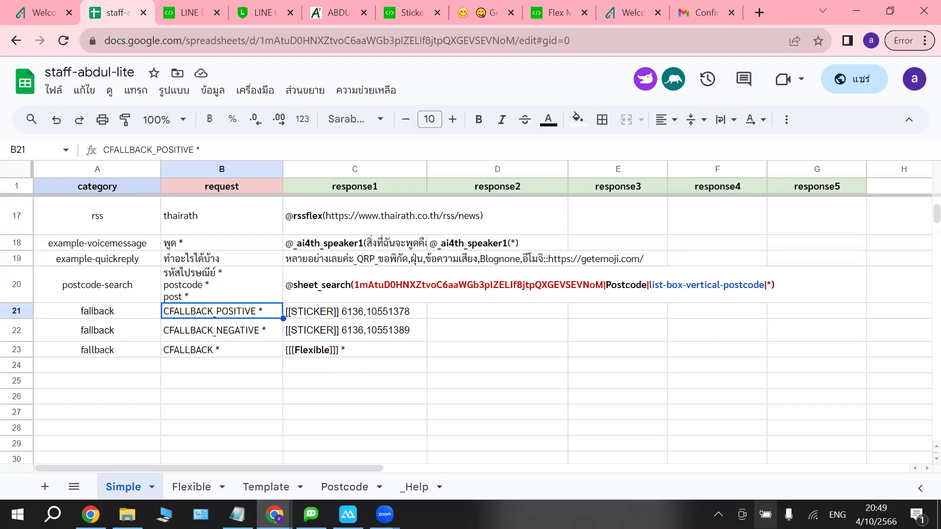
{"action": "left_click", "coordinate": [348, 514]}
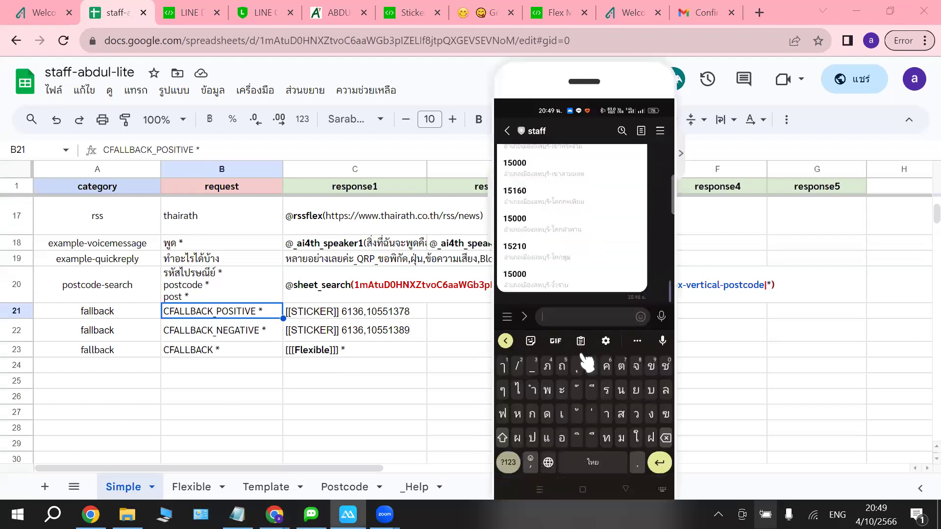
Send the praise messages เลิศมาก and ดีมาก to the bot and get heart stickers.
{"action": "type", "text": "เลิ"}
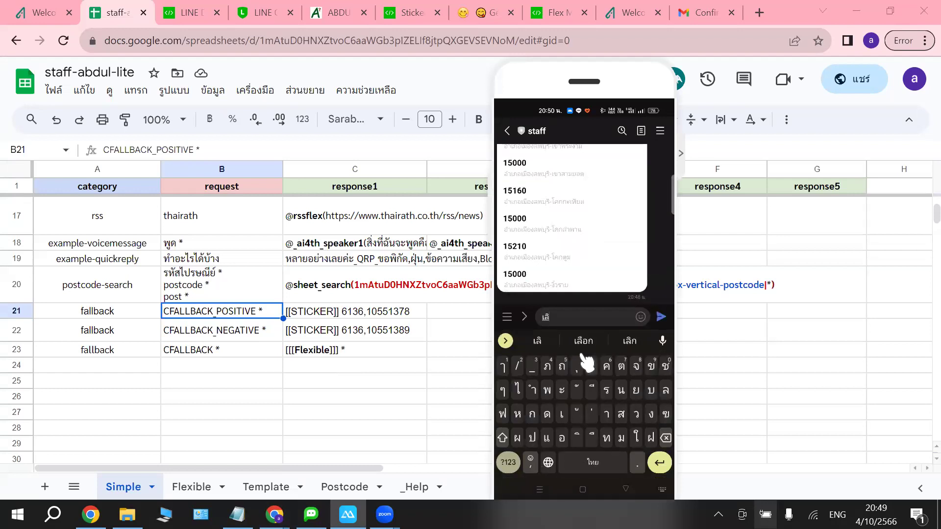
{"action": "type", "text": "ศมาด"}
{"action": "left_click", "coordinate": [584, 354]}
{"action": "key", "text": "Return"}
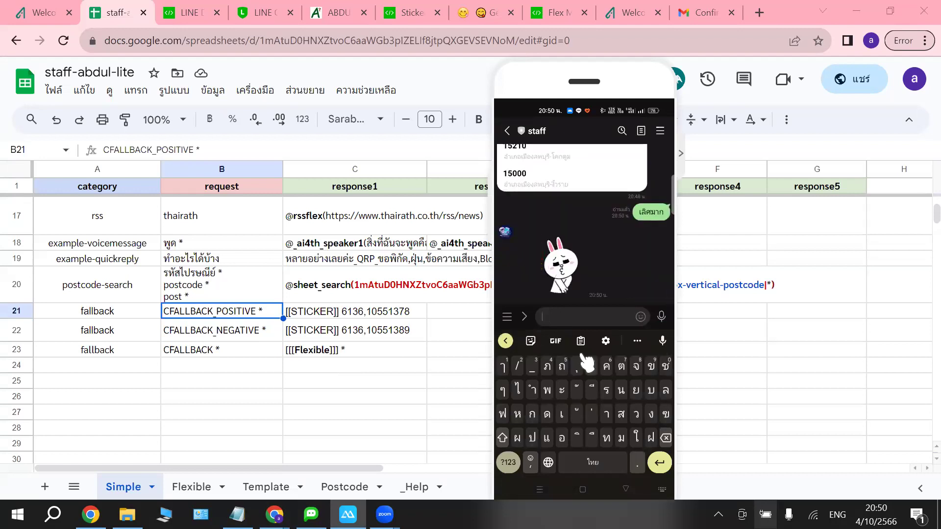
{"action": "type", "text": "ด"}
{"action": "type", "text": "ร"}
{"action": "key", "text": "BackSpace"}
{"action": "type", "text": "ีมาก"}
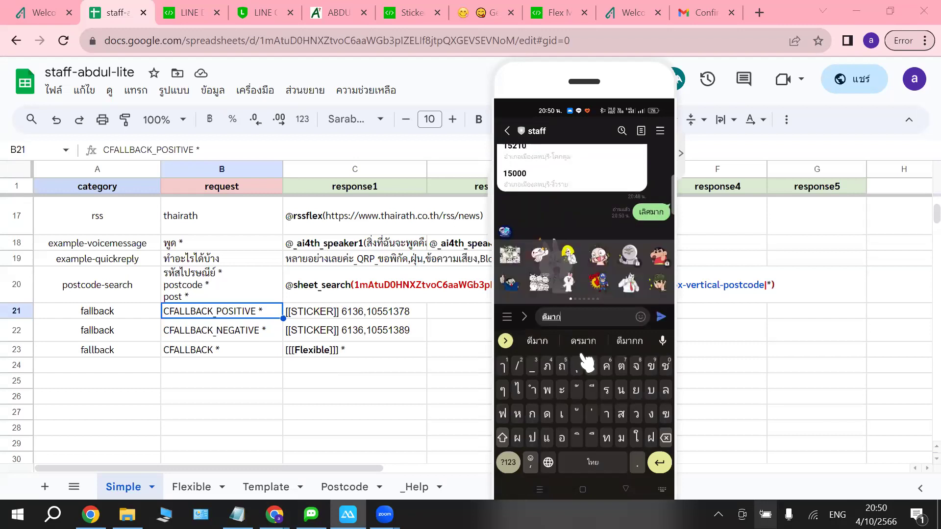
{"action": "key", "text": "Return"}
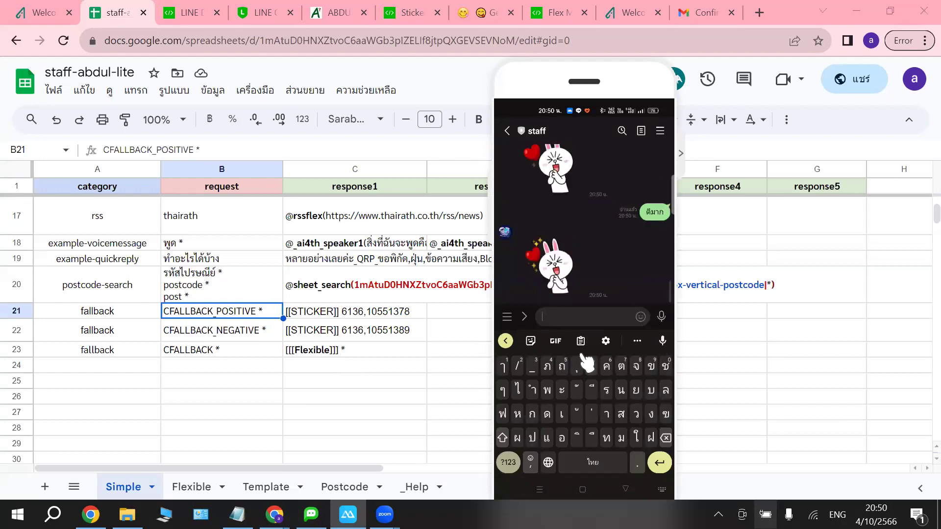
Send the complaints แย่มาก, สุดยอดแย่ and สวดยอดแม่ and check the sticker and opening-hours replies.
{"action": "type", "text": "แ"}
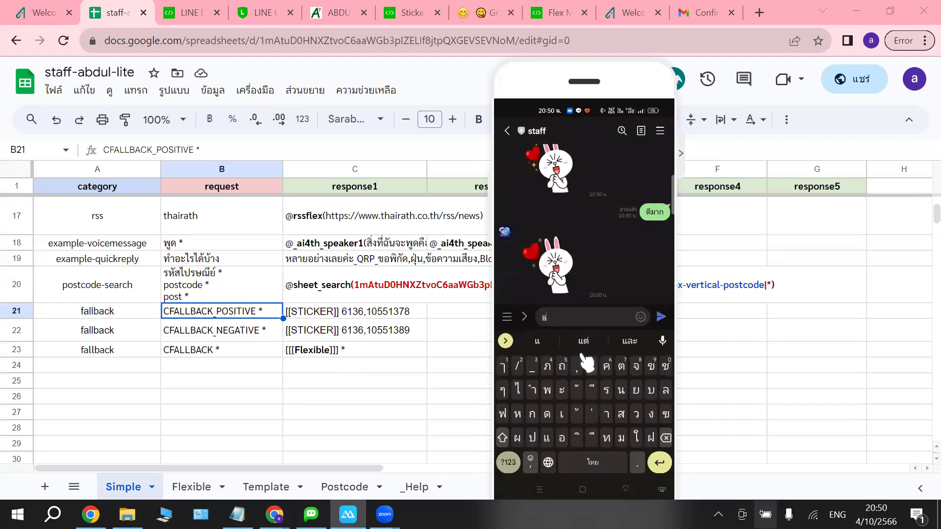
{"action": "type", "text": "ย่มาก"}
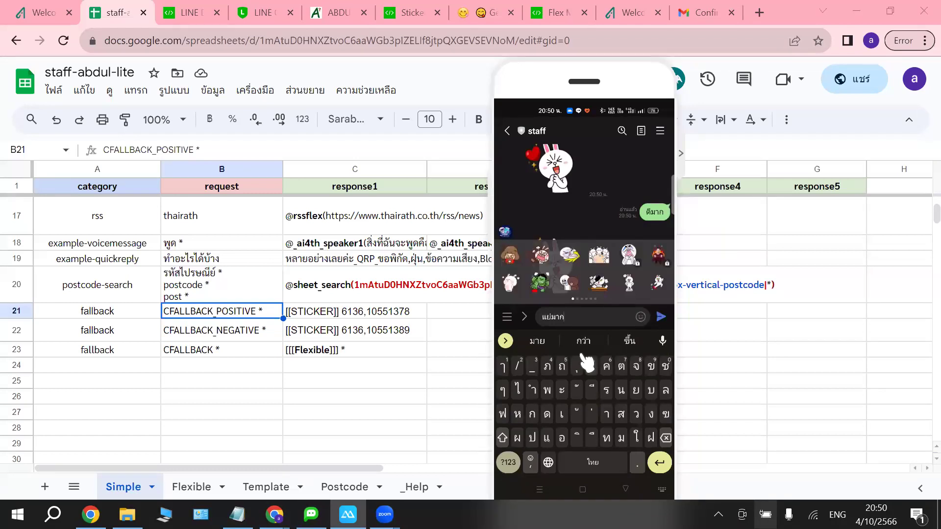
{"action": "key", "text": "Return"}
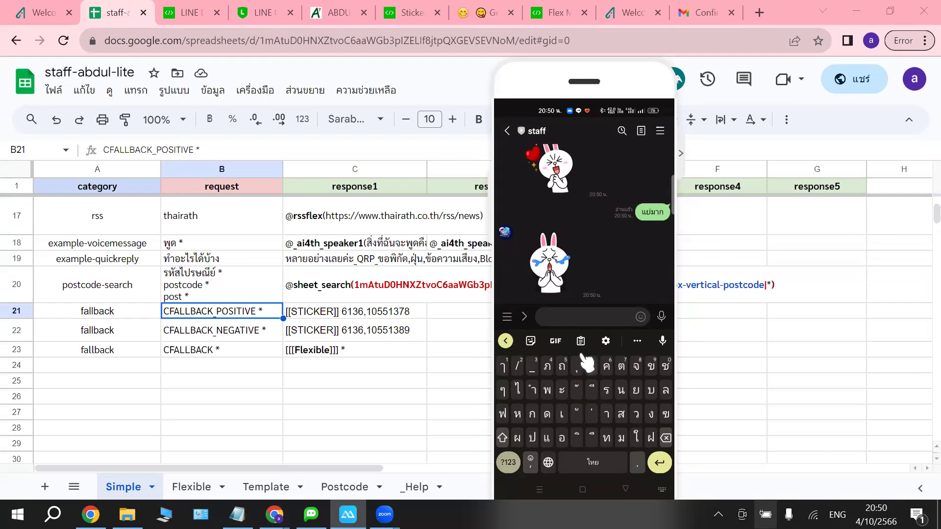
{"action": "type", "text": "สุดย"}
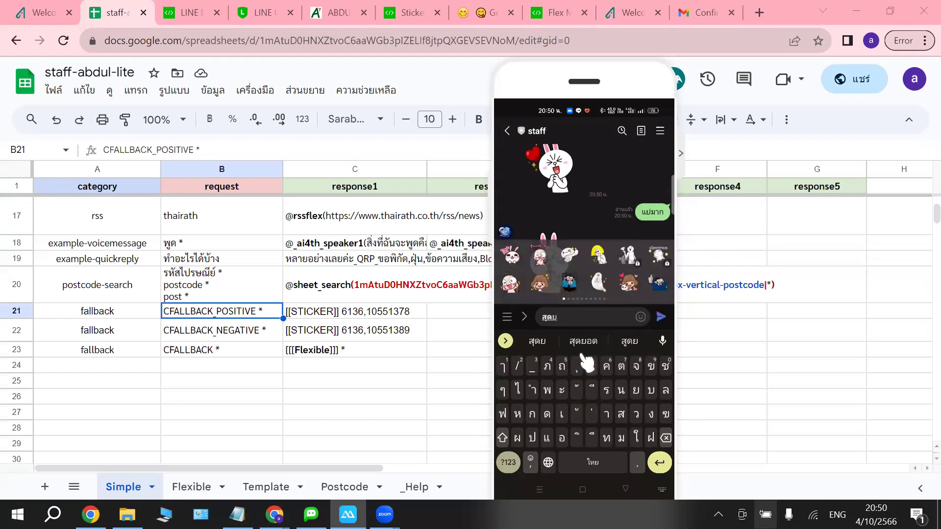
{"action": "type", "text": "อดแ"}
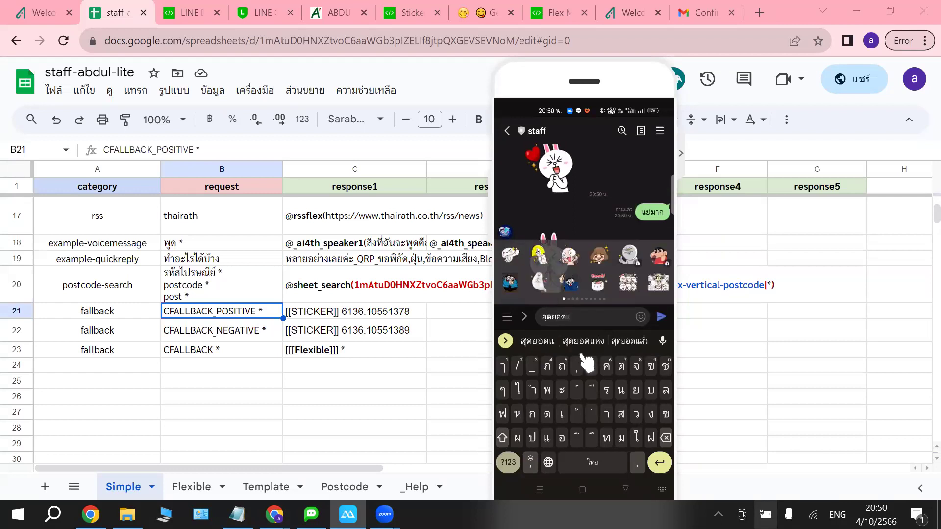
{"action": "type", "text": "ย่"}
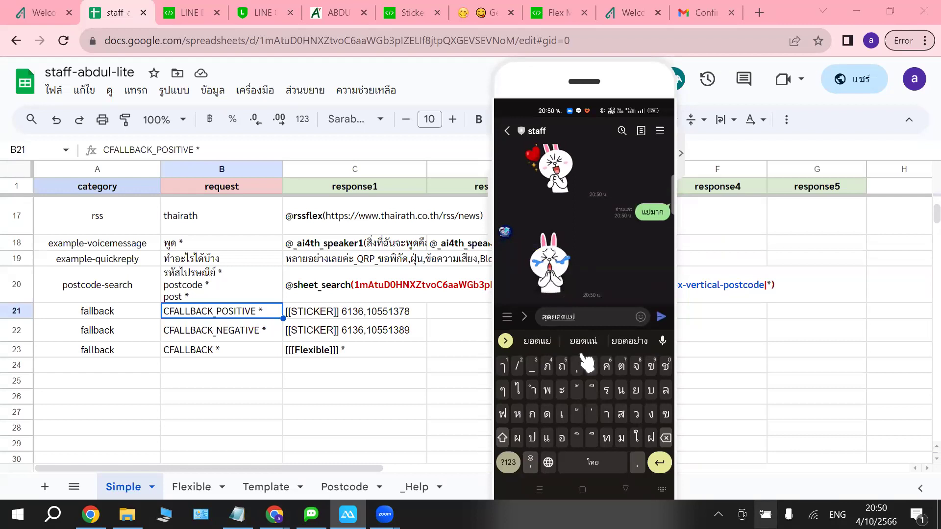
{"action": "key", "text": "Return"}
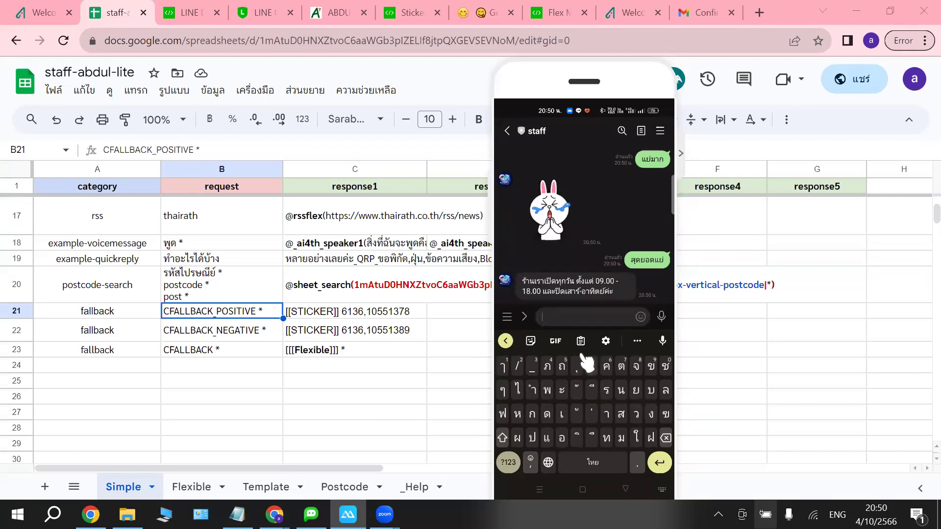
{"action": "type", "text": "สวดย"}
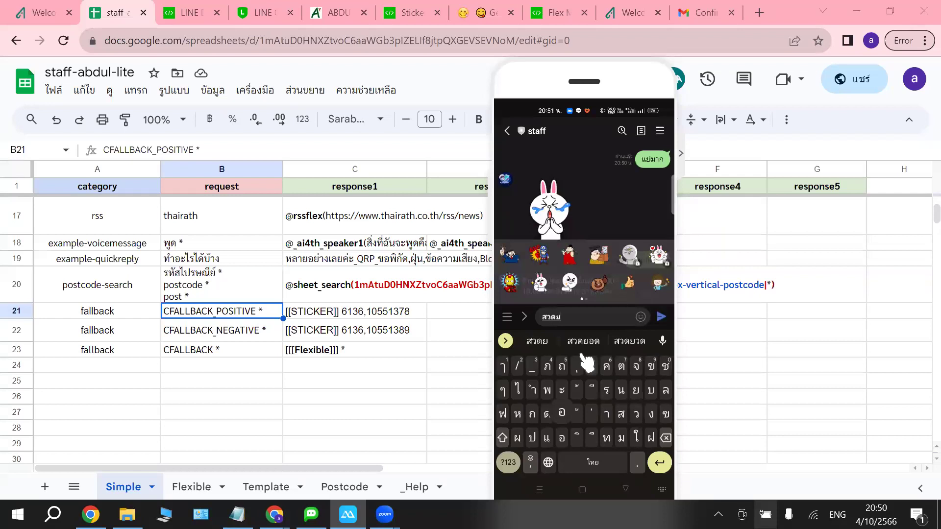
{"action": "type", "text": "อดแม่"}
{"action": "key", "text": "Return"}
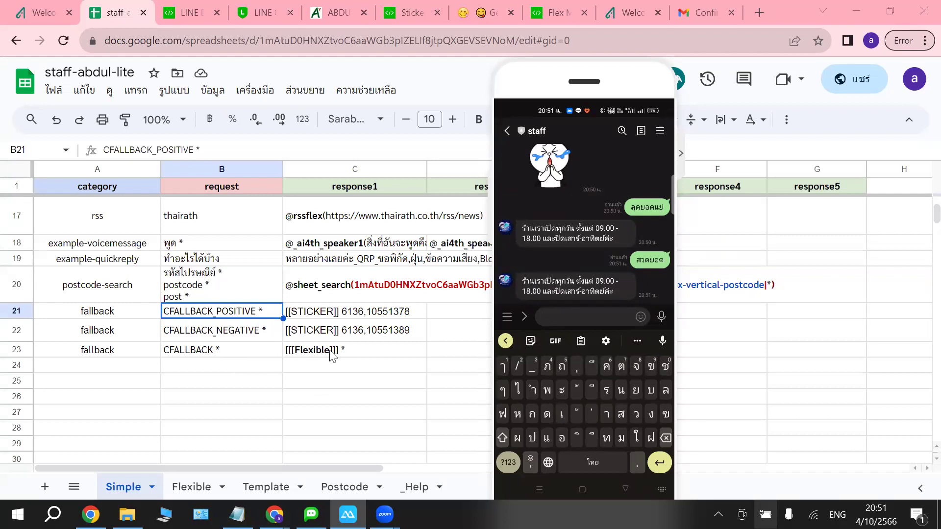
Look over the Flexible sheet of staff-abdul-lite alongside the LINE phone chat.
{"action": "left_click", "coordinate": [205, 487]}
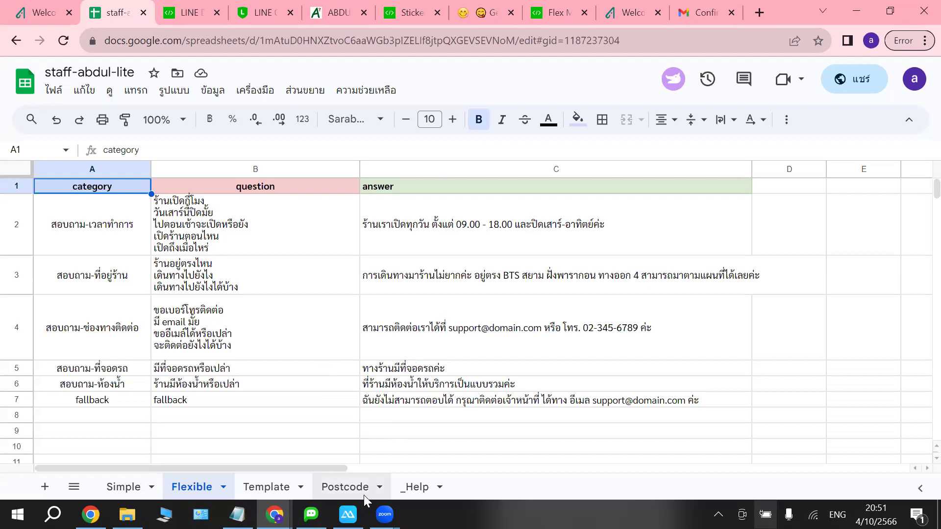
{"action": "mouse_move", "coordinate": [311, 515]}
{"action": "left_click", "coordinate": [346, 451]}
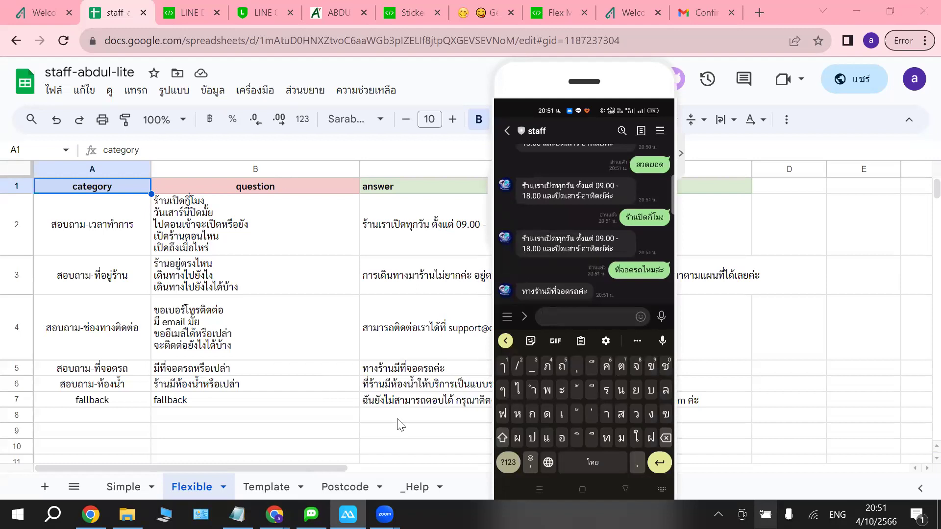
{"action": "key", "text": "alt+Tab"}
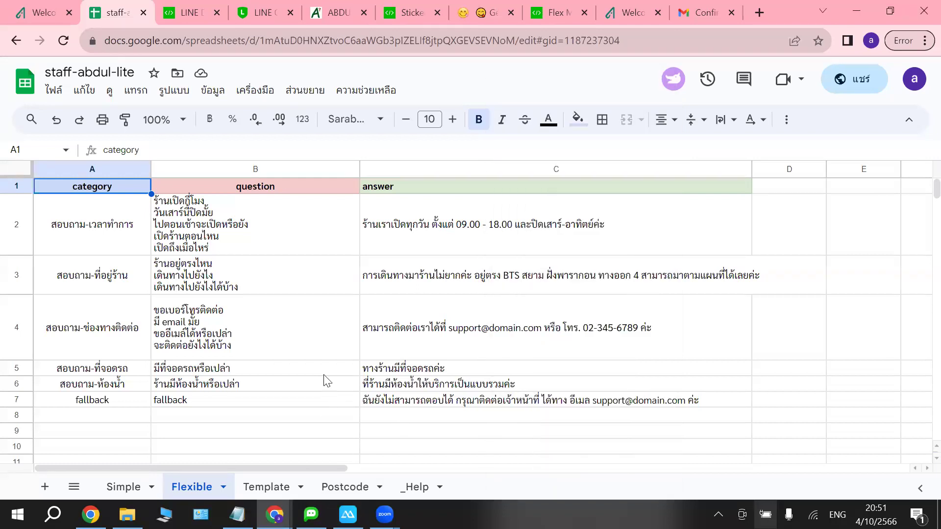
Return to the Simple sheet and select the CFALLBACK * request cell B23.
{"action": "key", "text": "ctrl+Down"}
{"action": "key", "text": "Right"}
{"action": "scroll", "coordinate": [354, 363], "scroll_direction": "down", "scroll_amount": 2}
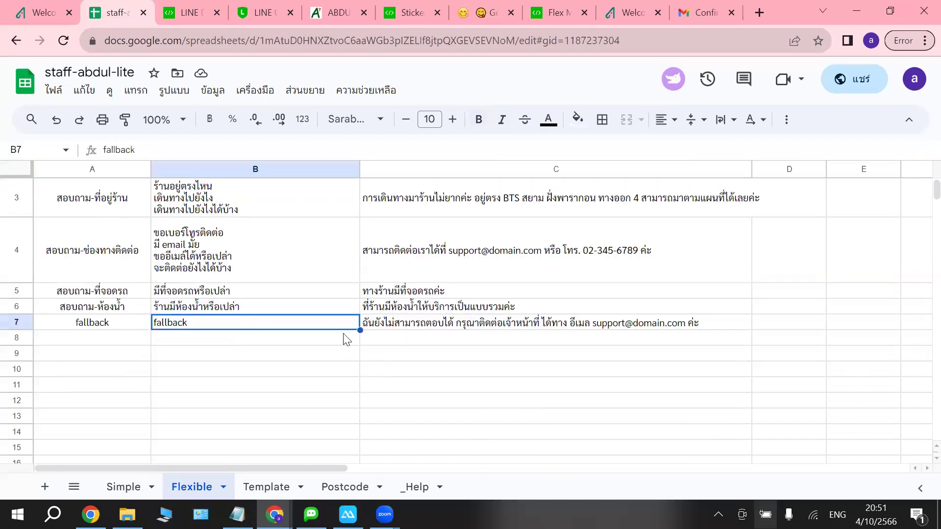
{"action": "scroll", "coordinate": [347, 365], "scroll_direction": "up", "scroll_amount": 2}
{"action": "left_click", "coordinate": [123, 493]}
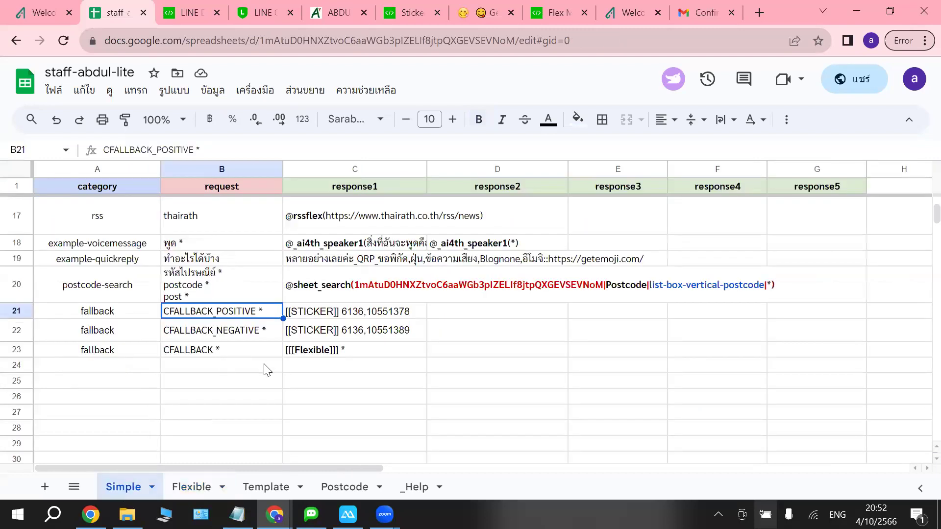
{"action": "left_click", "coordinate": [268, 358]}
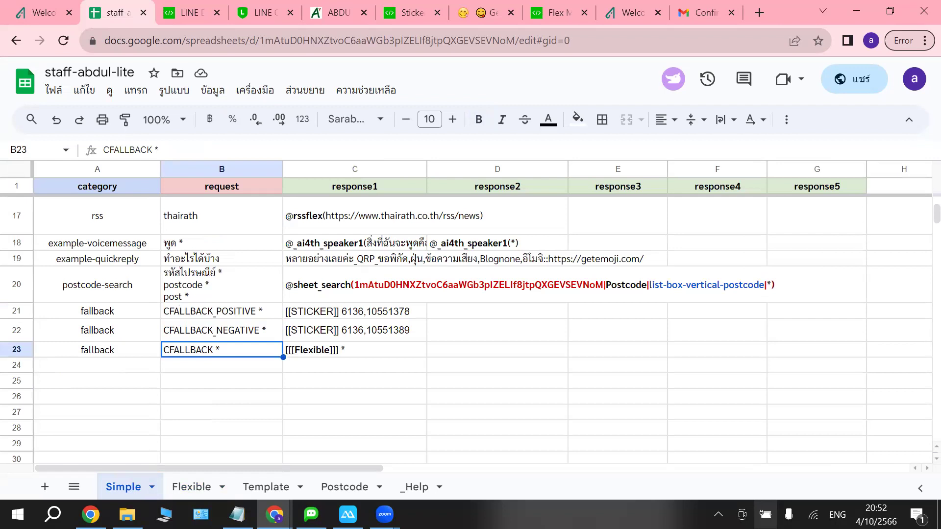
{"action": "key", "text": "alt+Tab"}
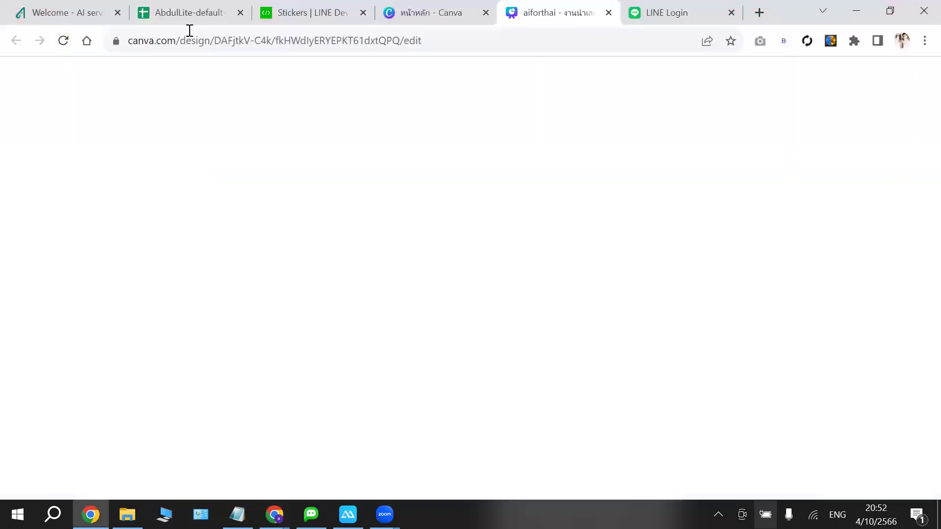
Open the AbdulLite-default-knowledge-v2 spreadsheet and scroll down to the department response in C59.
{"action": "key", "text": "ctrl+2"}
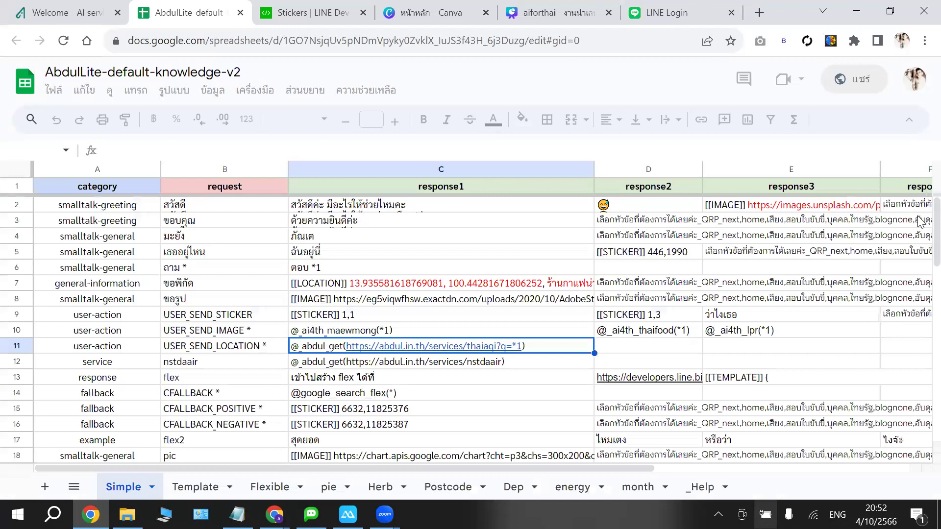
{"action": "scroll", "coordinate": [922, 223], "scroll_direction": "down", "scroll_amount": 1}
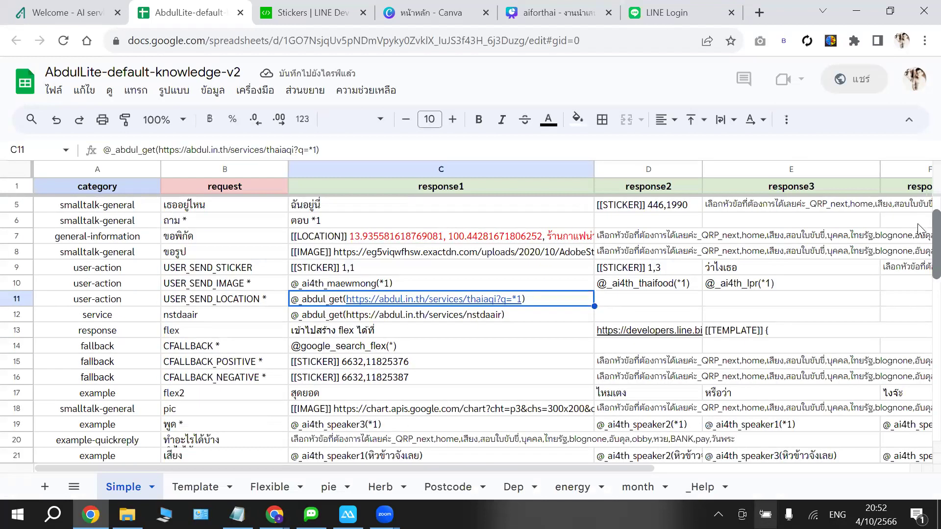
{"action": "scroll", "coordinate": [921, 275], "scroll_direction": "down", "scroll_amount": 1}
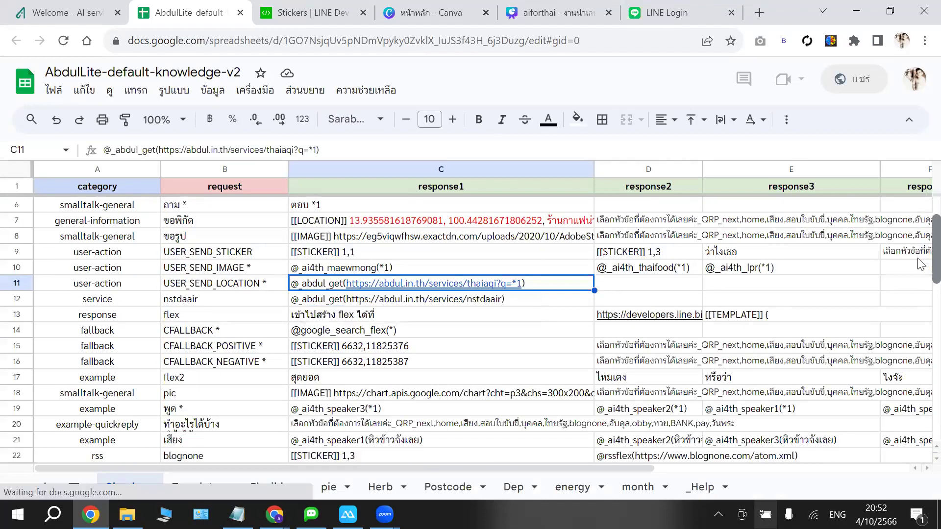
{"action": "scroll", "coordinate": [921, 279], "scroll_direction": "down", "scroll_amount": 1}
{"action": "scroll", "coordinate": [921, 343], "scroll_direction": "down", "scroll_amount": 3}
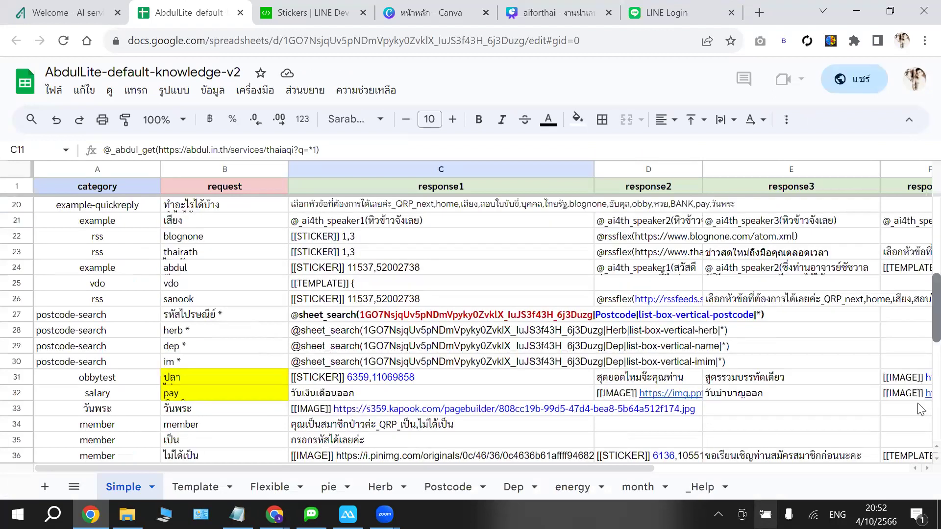
{"action": "scroll", "coordinate": [922, 432], "scroll_direction": "down", "scroll_amount": 3}
{"action": "scroll", "coordinate": [532, 460], "scroll_direction": "down", "scroll_amount": 5}
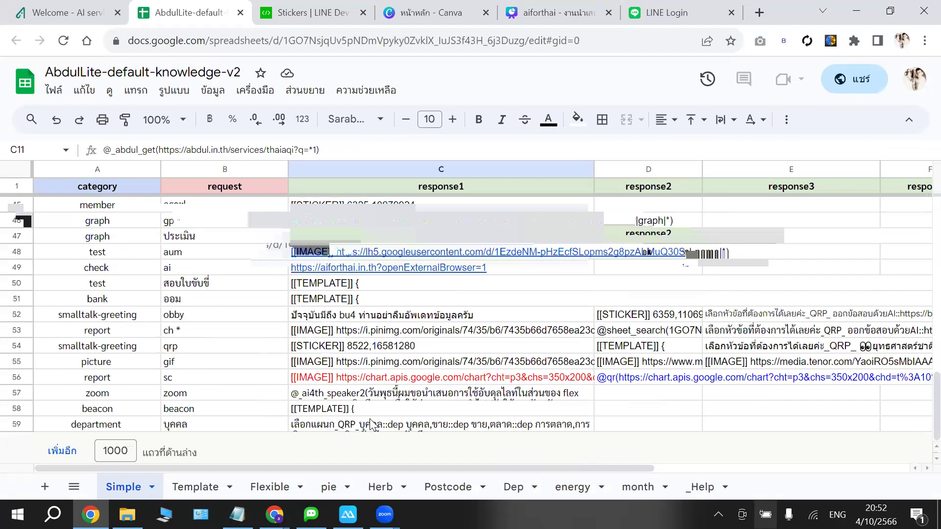
{"action": "left_click", "coordinate": [342, 418]}
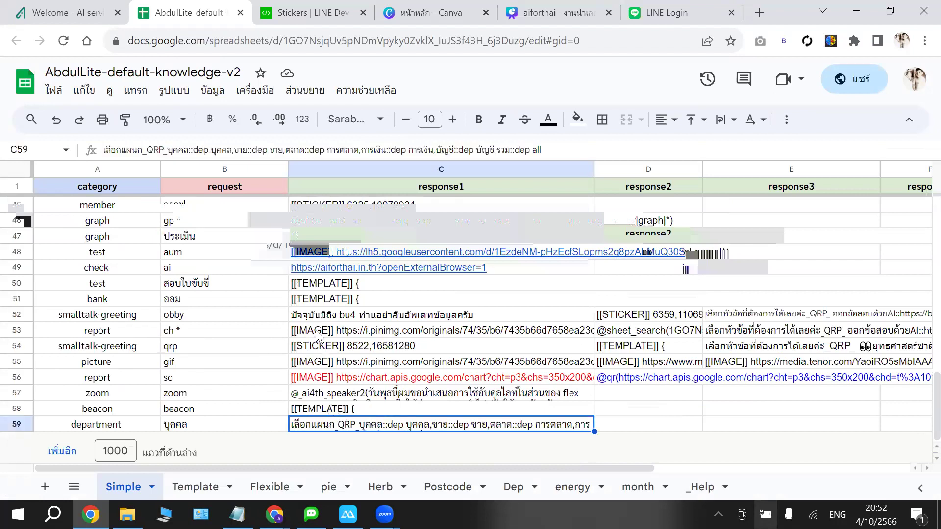
{"action": "scroll", "coordinate": [319, 338], "scroll_direction": "up", "scroll_amount": 2}
{"action": "scroll", "coordinate": [322, 325], "scroll_direction": "up", "scroll_amount": 4}
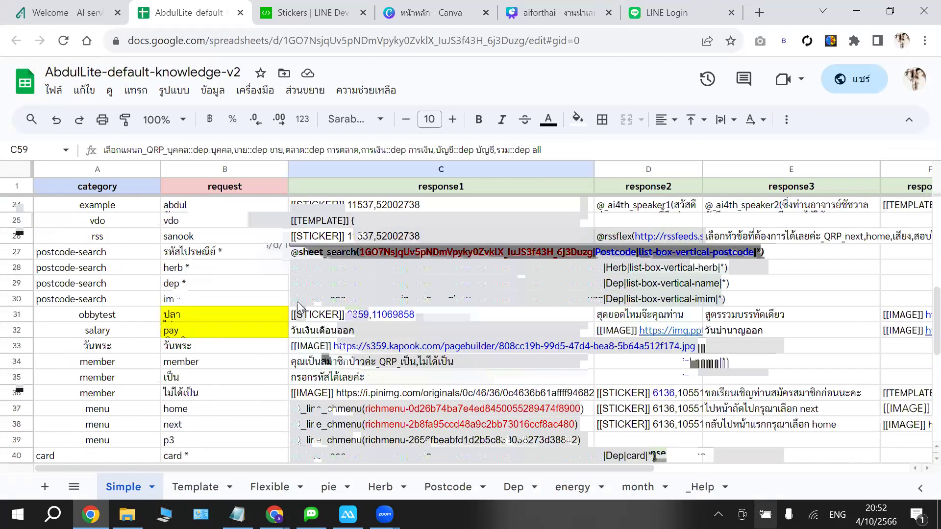
{"action": "scroll", "coordinate": [305, 324], "scroll_direction": "up", "scroll_amount": 3}
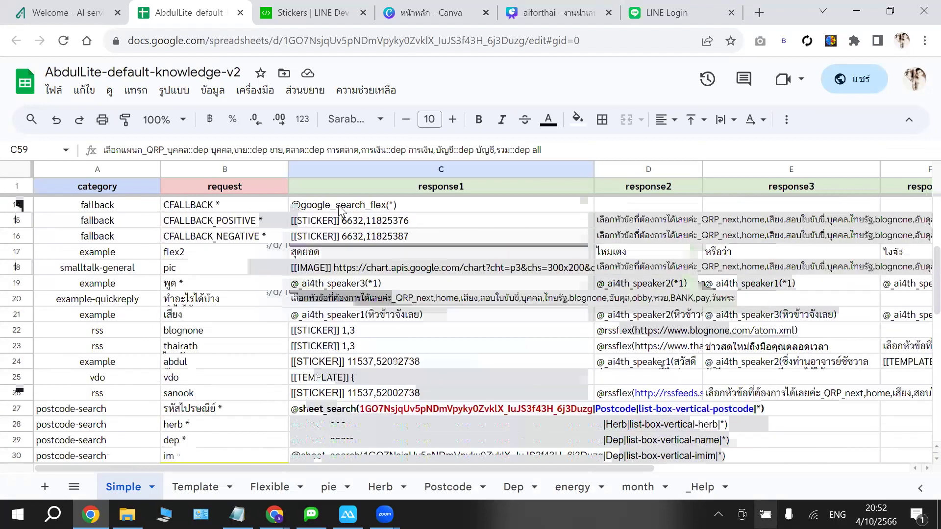
{"action": "left_click", "coordinate": [338, 205]}
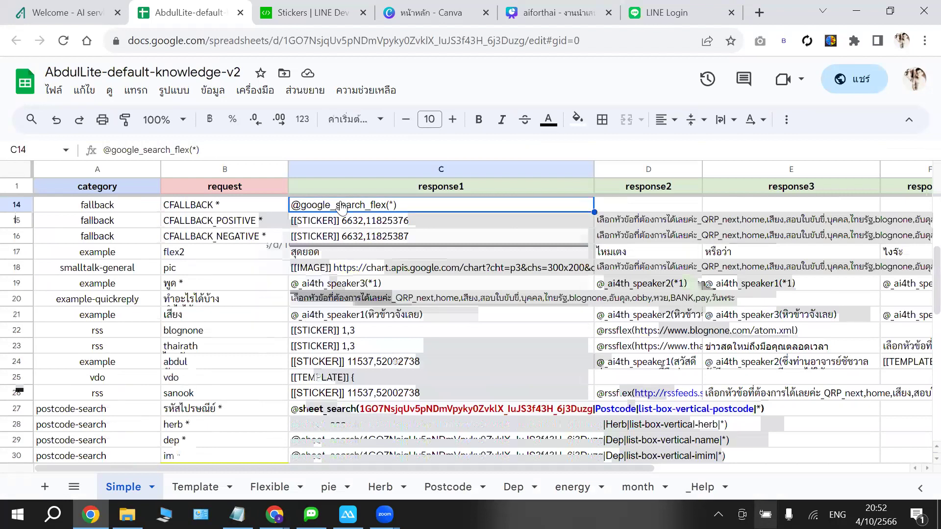
{"action": "right_click", "coordinate": [342, 207]}
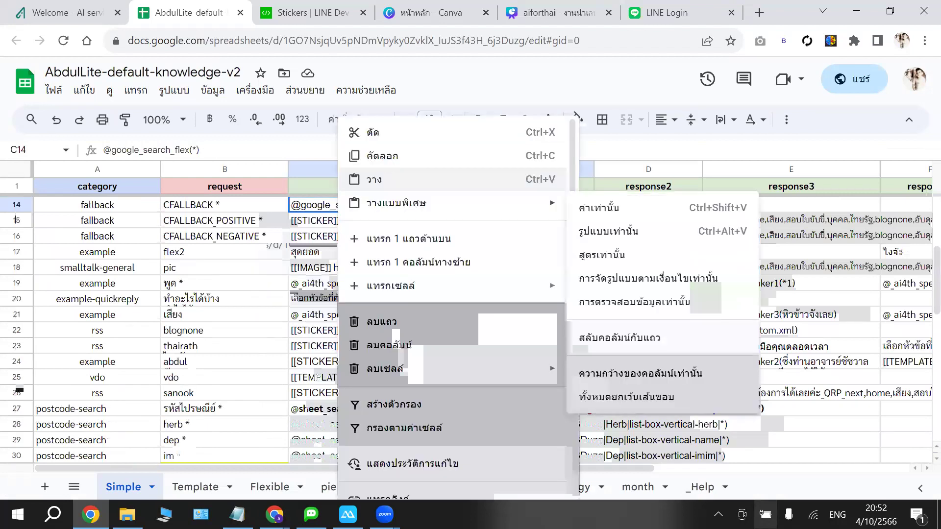
{"action": "key", "text": "ctrl+c"}
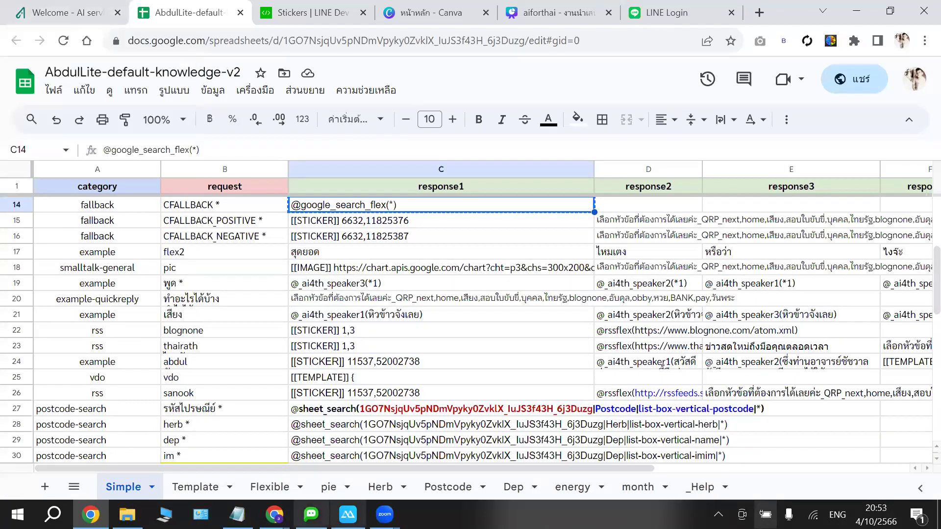
{"action": "mouse_move", "coordinate": [274, 514]}
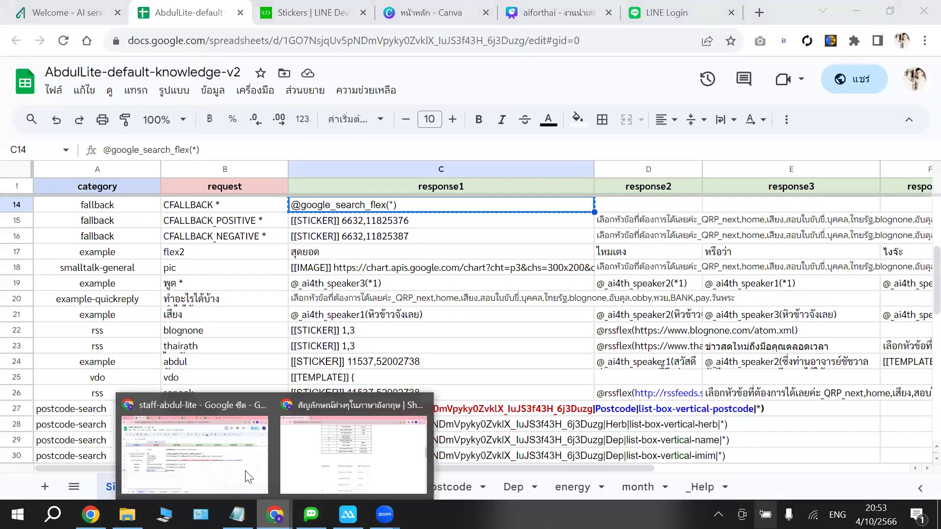
{"action": "key", "text": "alt+Tab"}
{"action": "left_click", "coordinate": [413, 356]}
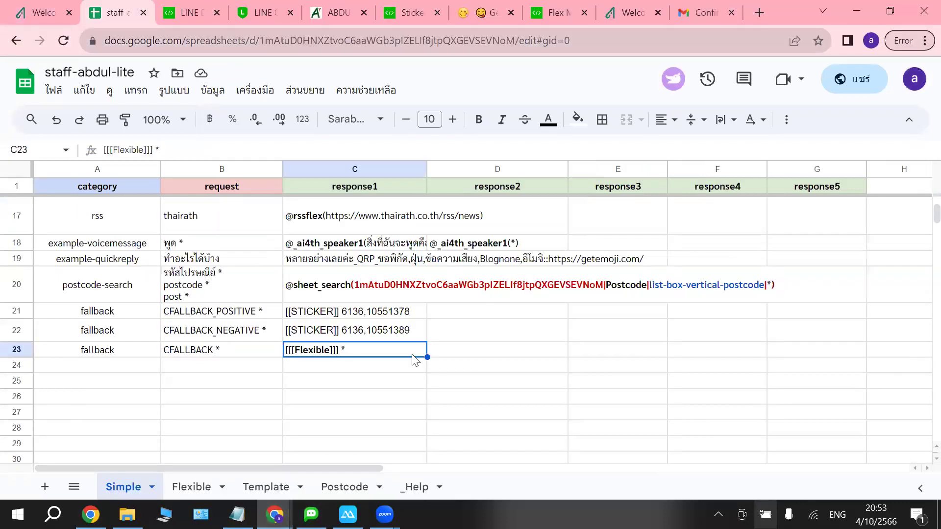
{"action": "key", "text": "Delete"}
{"action": "key", "text": "ctrl+v"}
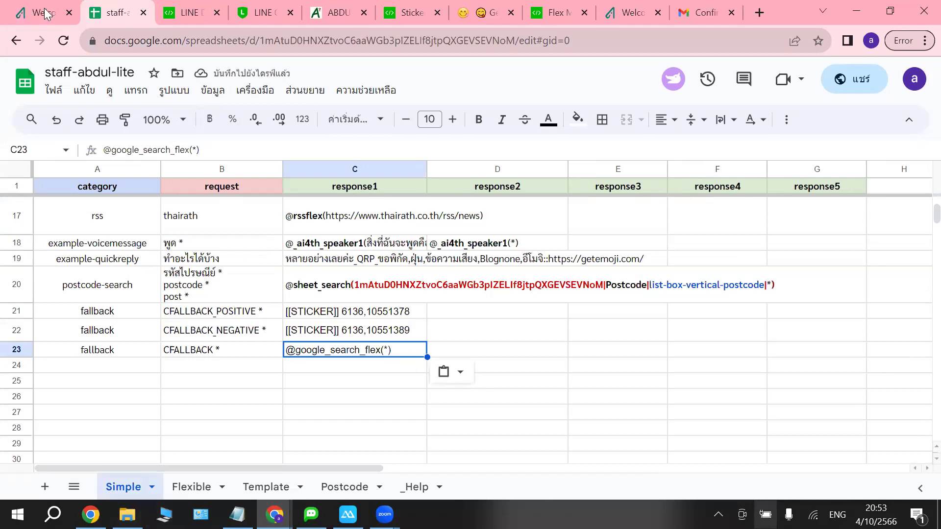
{"action": "key", "text": "ctrl+shift+Tab"}
{"action": "left_click", "coordinate": [872, 277]}
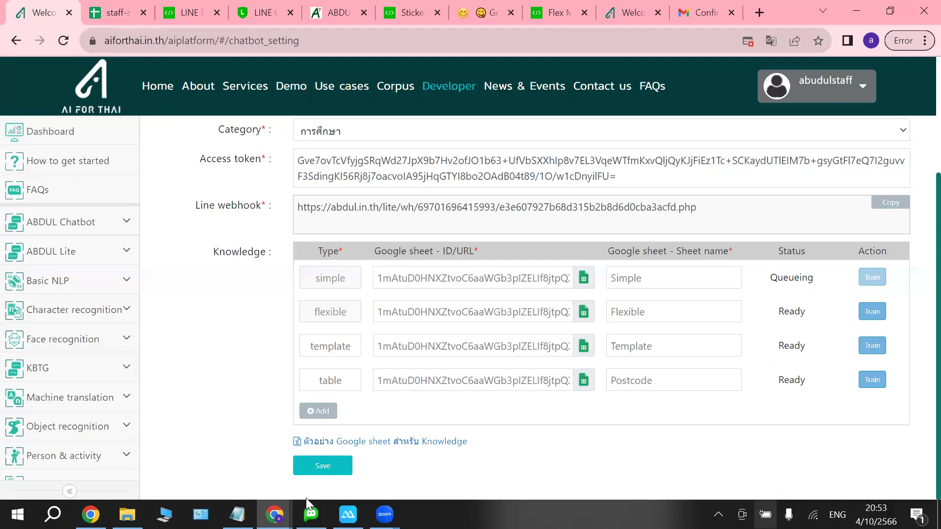
Check the LINE bot's reply in ApowerMirror, then return to the staff-abdul-lite Simple sheet.
{"action": "mouse_move", "coordinate": [348, 515]}
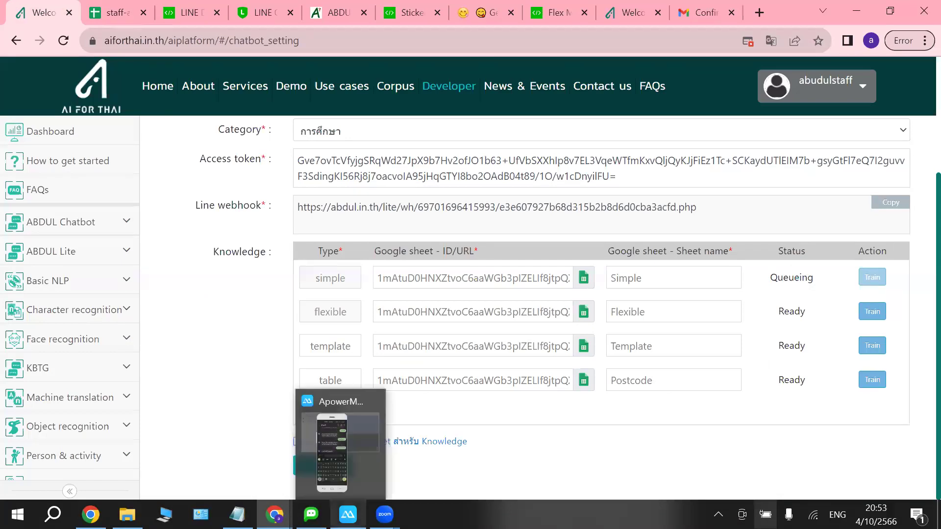
{"action": "left_click", "coordinate": [341, 450]}
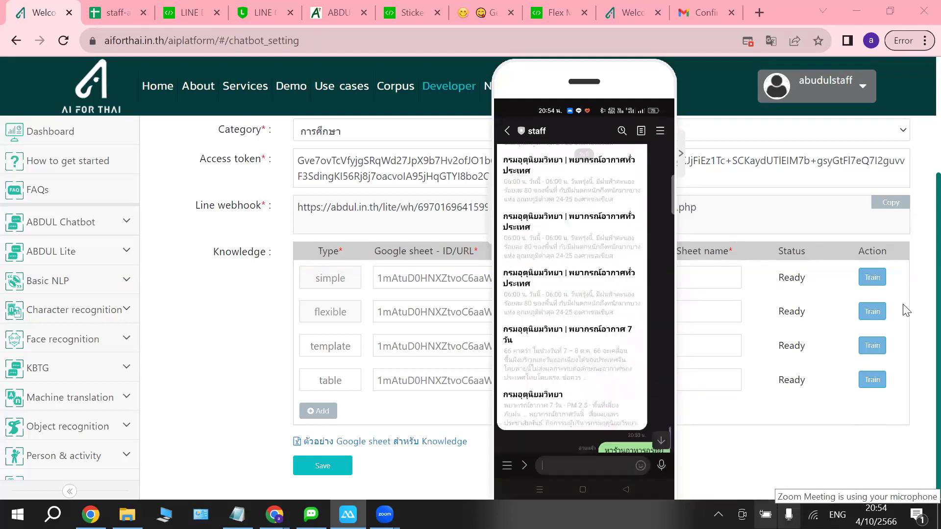
{"action": "left_click", "coordinate": [113, 12]}
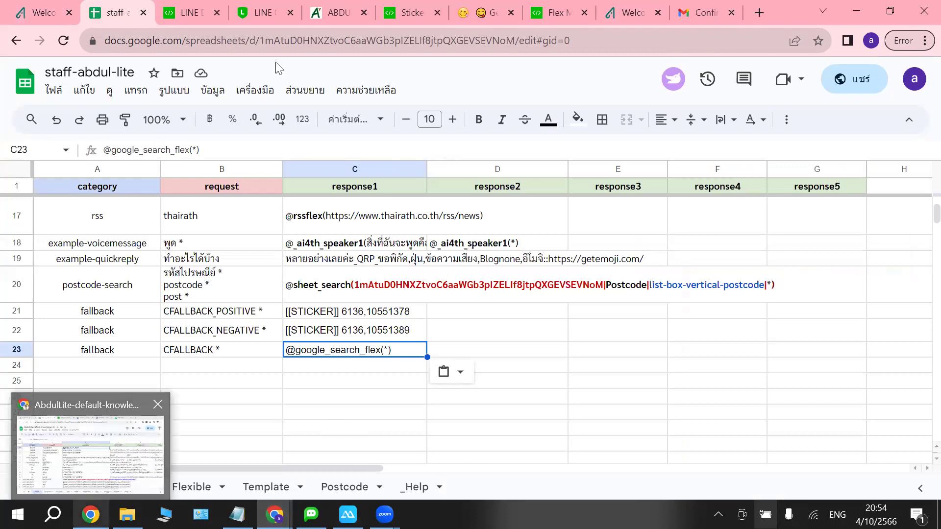
Compare the LINE pie-chart reply with AbdulLite-default-knowledge-v2 and open its pie sheet.
{"action": "key", "text": "alt+Tab"}
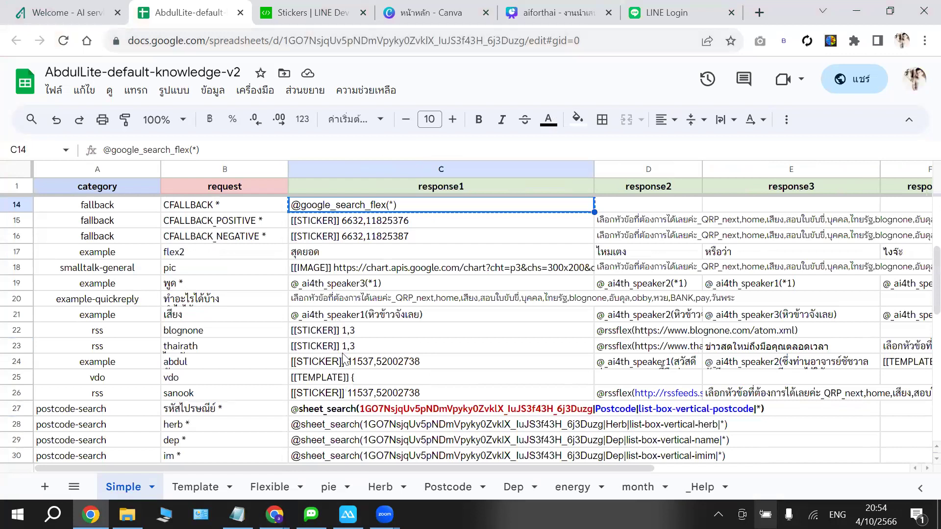
{"action": "scroll", "coordinate": [405, 308], "scroll_direction": "up", "scroll_amount": 4}
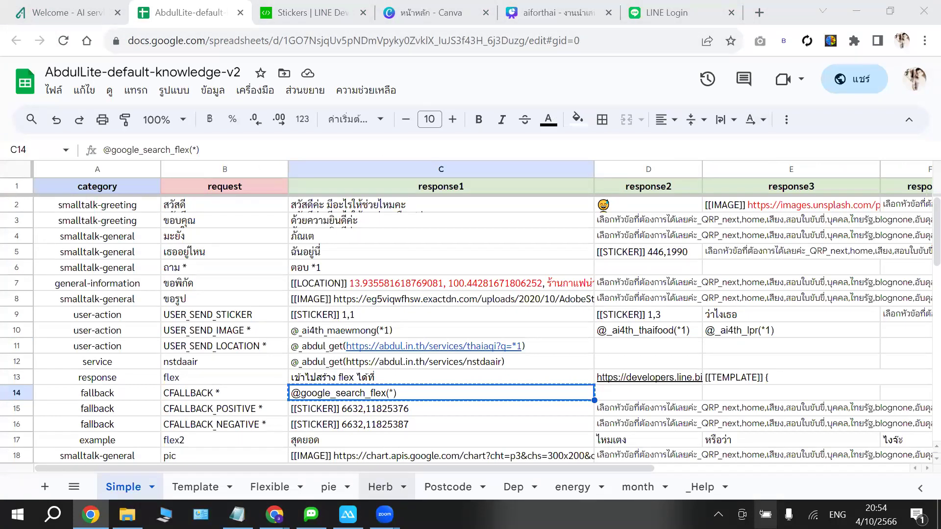
{"action": "left_click", "coordinate": [348, 514]}
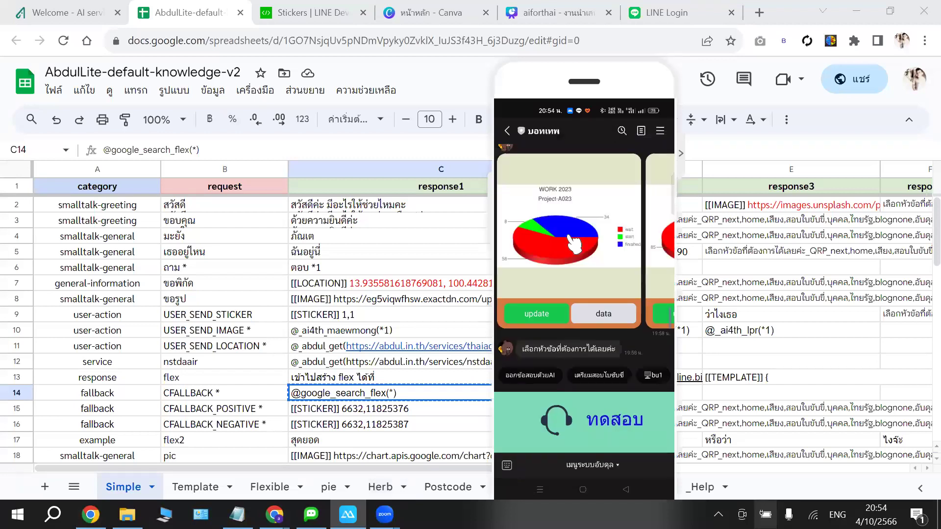
{"action": "left_click", "coordinate": [329, 488]}
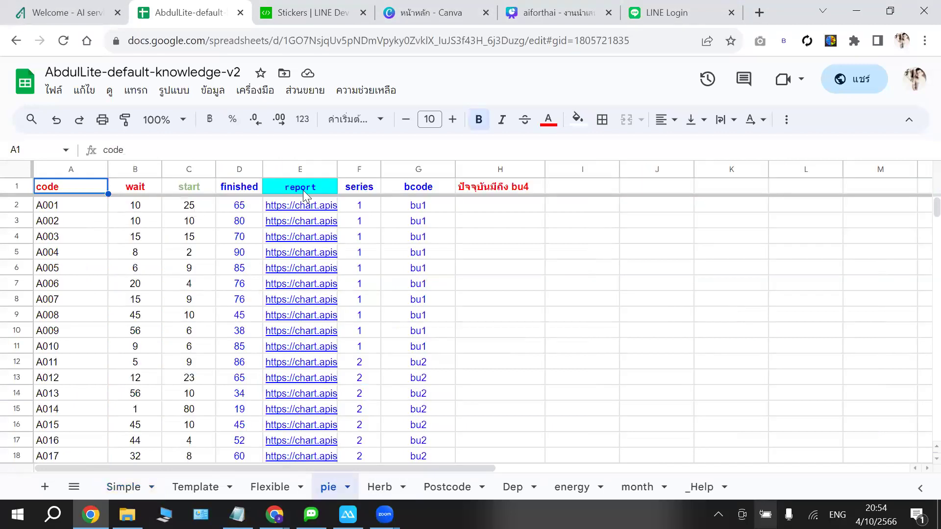
Preview the WORK 2023 Project-A001 pie chart from E2's link, then view E1's chart-URL ArrayFormula.
{"action": "left_click", "coordinate": [299, 211]}
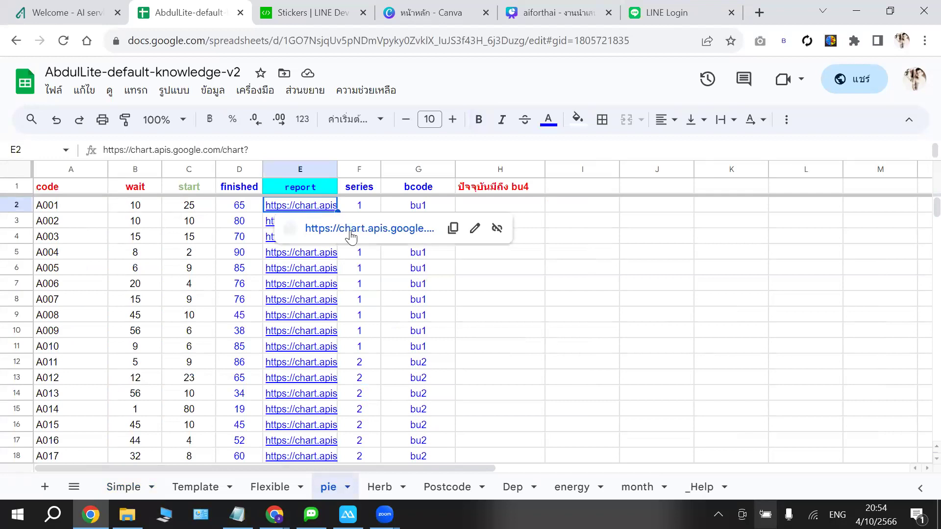
{"action": "left_click", "coordinate": [371, 228]}
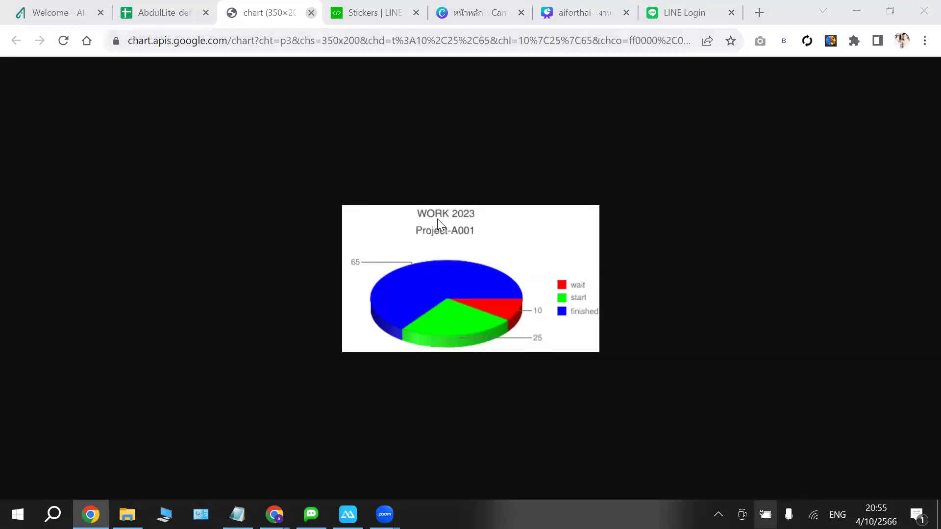
{"action": "key", "text": "ctrl+w"}
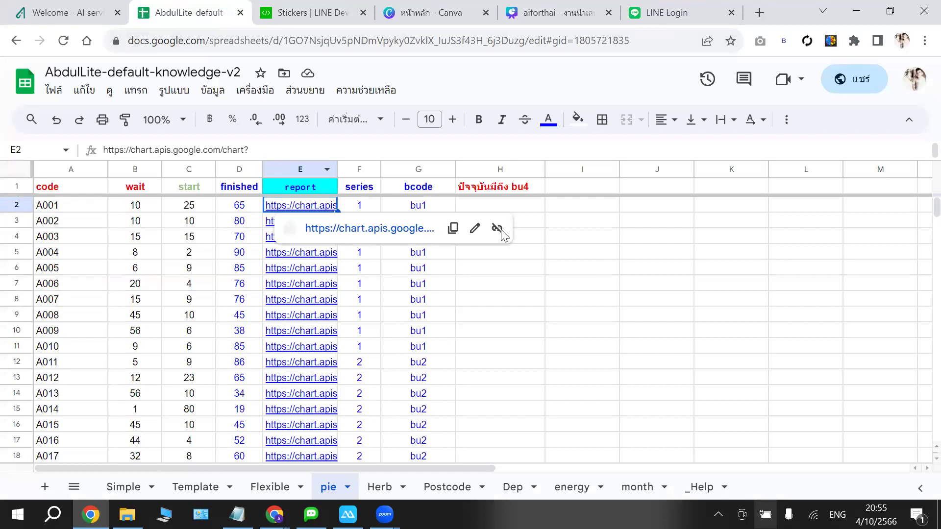
{"action": "key", "text": "Up"}
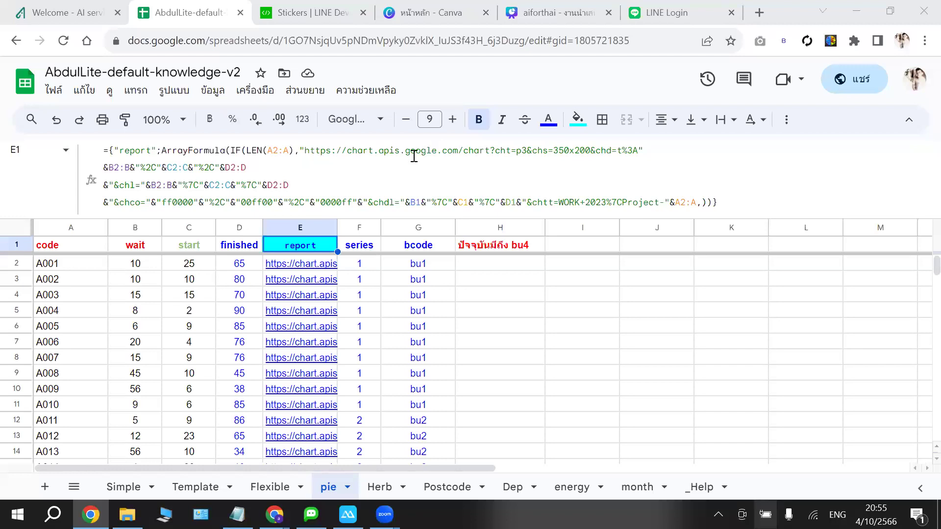
Change the divisor in F1's series ARRAYFORMULA from /10 to /5.
{"action": "key", "text": "Right"}
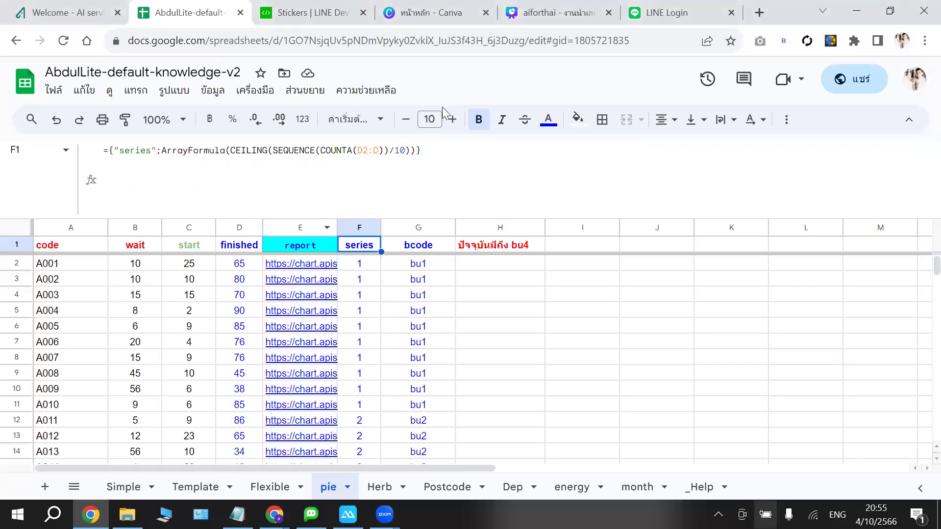
{"action": "key", "text": "BackSpace"}
{"action": "key", "text": "BackSpace"}
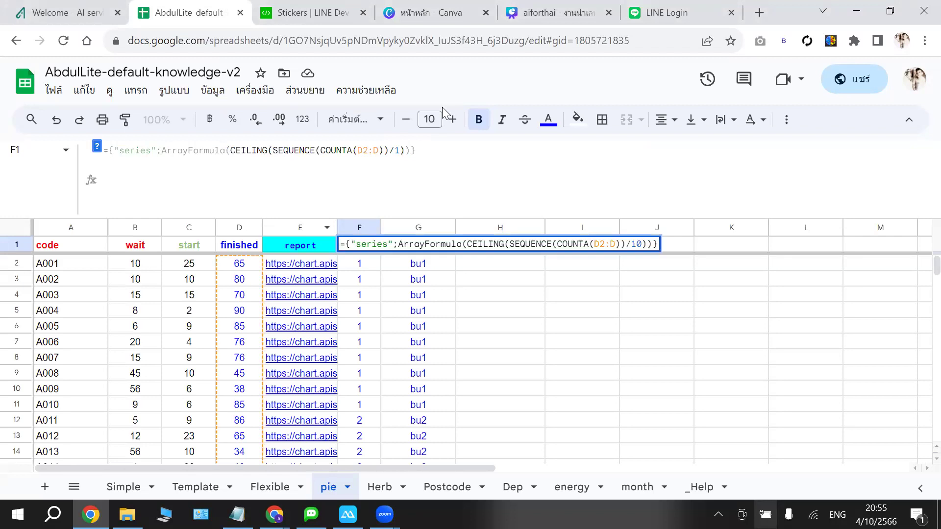
{"action": "type", "text": "5"}
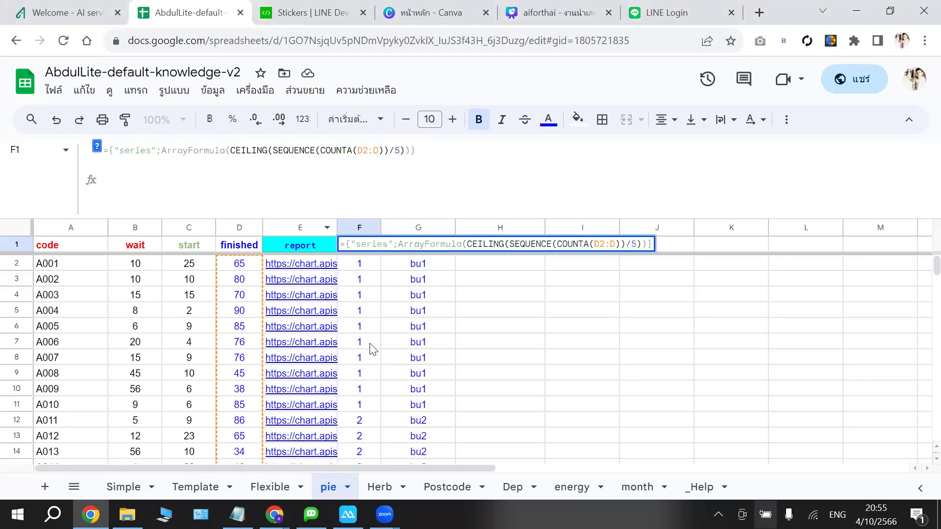
{"action": "key", "text": "Return"}
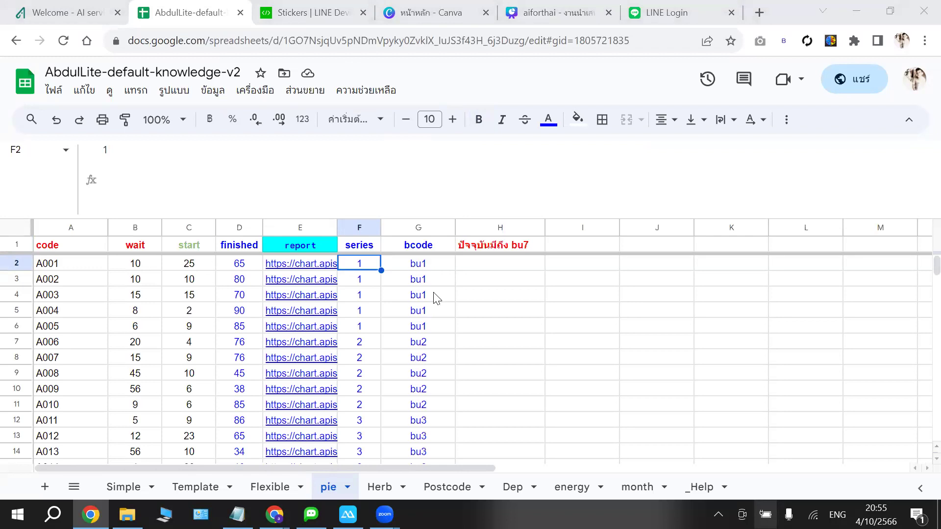
Check the G1 bcode and H1 formulas now reaching bu7, then go to the Simple sheet.
{"action": "key", "text": "Up"}
{"action": "key", "text": "Right"}
{"action": "scroll", "coordinate": [436, 289], "scroll_direction": "down", "scroll_amount": 2}
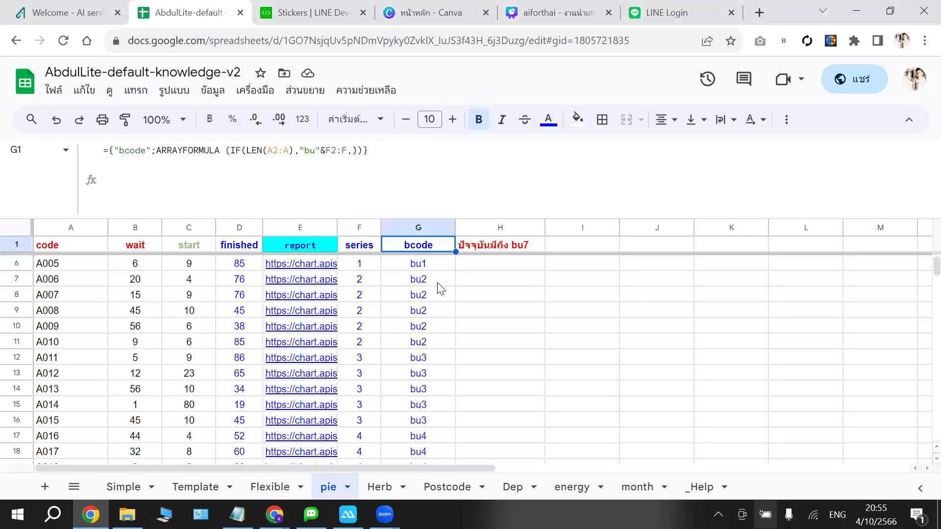
{"action": "scroll", "coordinate": [479, 248], "scroll_direction": "up", "scroll_amount": 2}
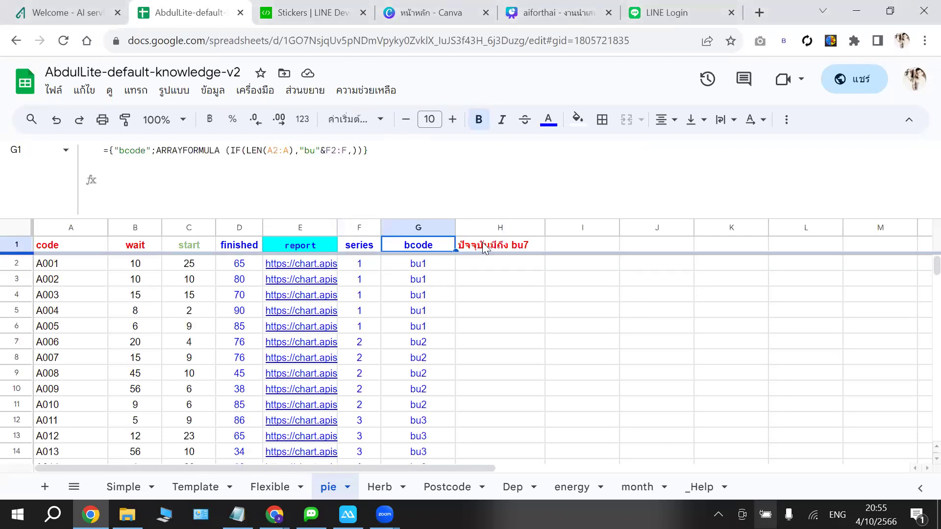
{"action": "left_click", "coordinate": [497, 245]}
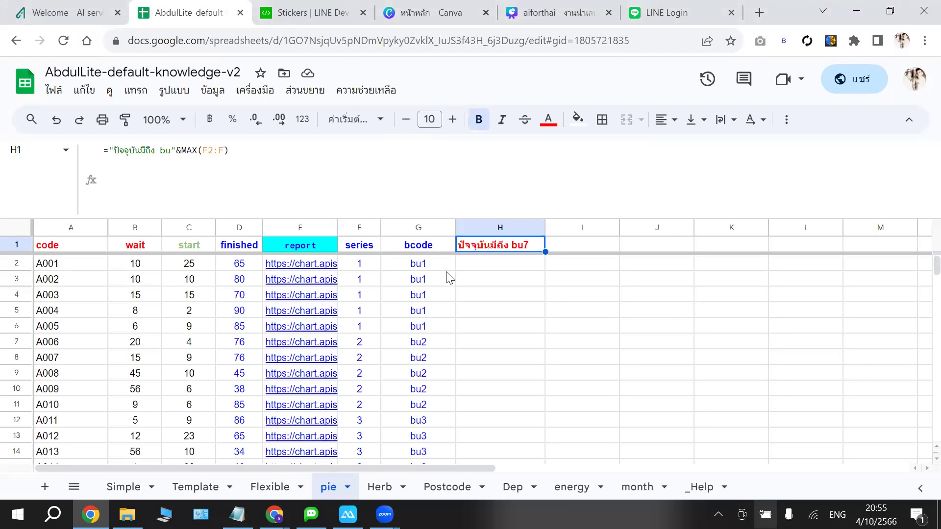
{"action": "scroll", "coordinate": [449, 277], "scroll_direction": "down", "scroll_amount": 2}
{"action": "scroll", "coordinate": [449, 278], "scroll_direction": "down", "scroll_amount": 6}
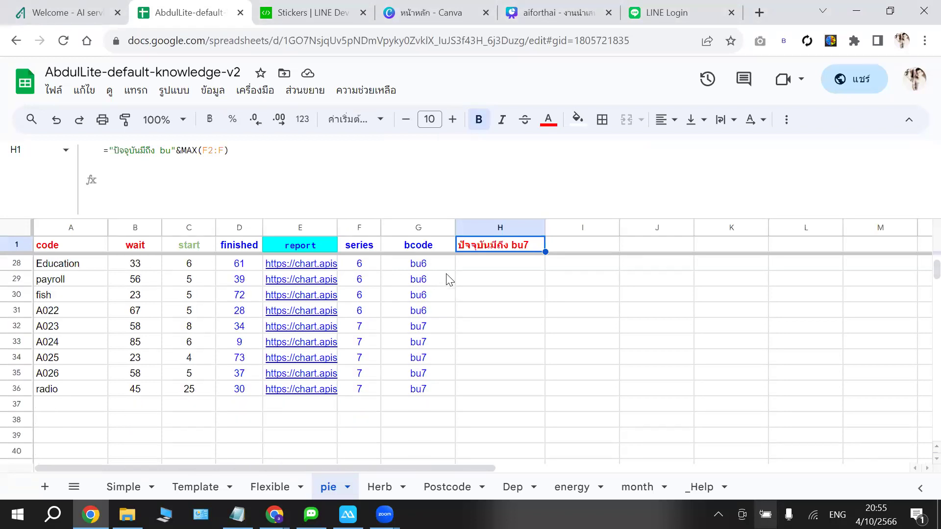
{"action": "scroll", "coordinate": [448, 277], "scroll_direction": "up", "scroll_amount": 8}
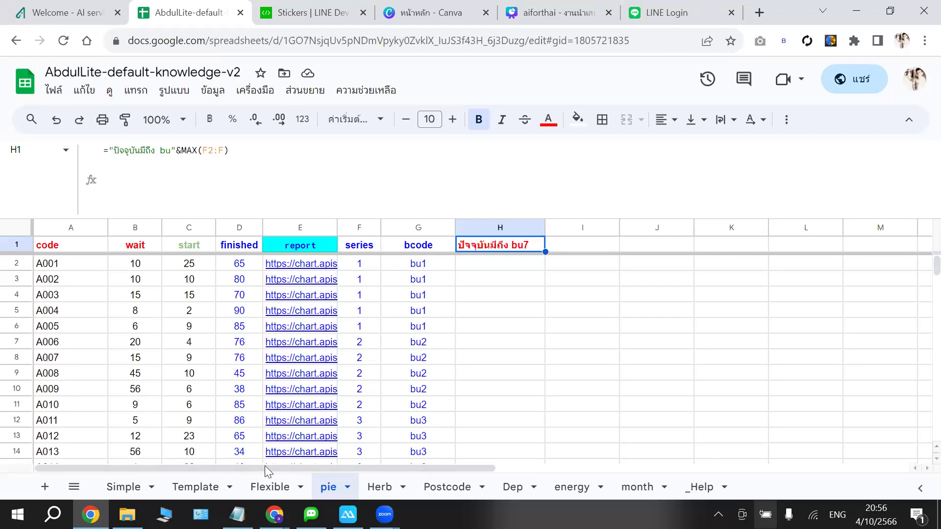
{"action": "left_click", "coordinate": [135, 498]}
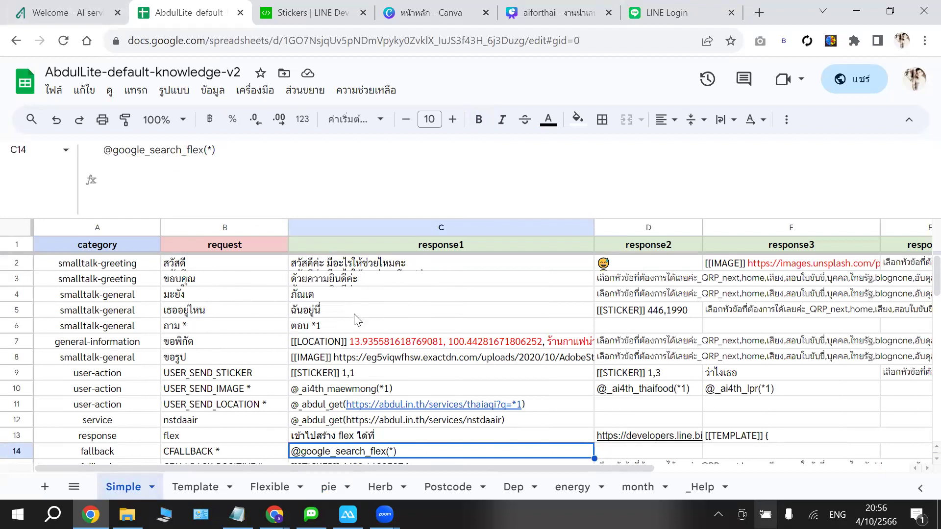
Send 'Pic' to the bot in the mirrored LINE chat.
{"action": "scroll", "coordinate": [357, 320], "scroll_direction": "down", "scroll_amount": 4}
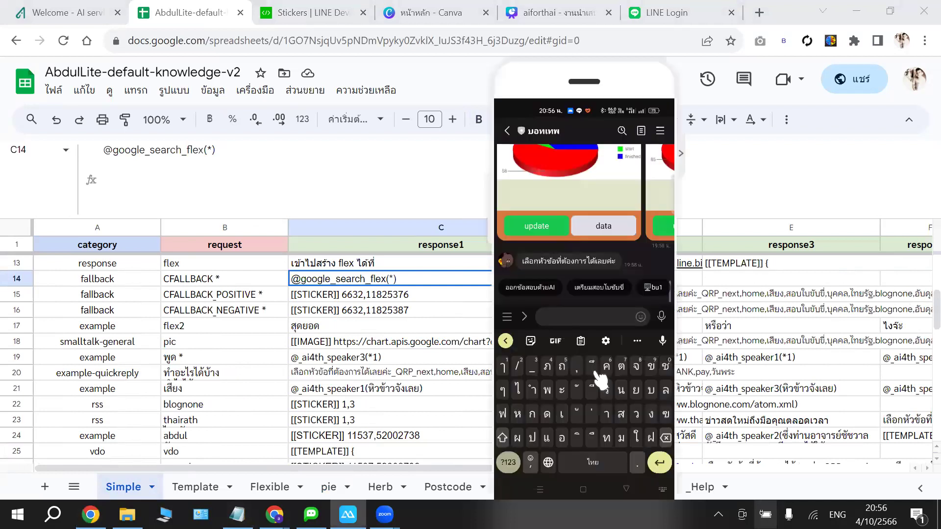
{"action": "type", "text": "Pic"}
{"action": "key", "text": "Return"}
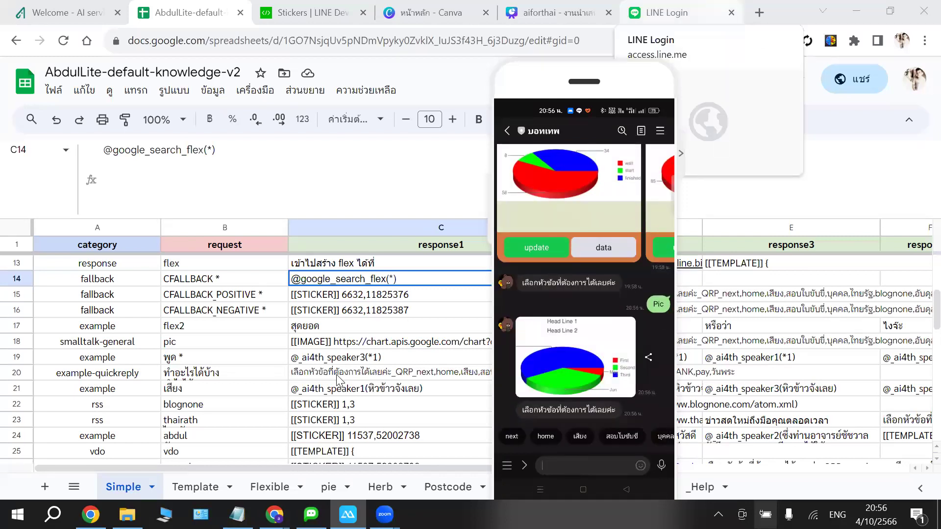
Inspect the [[IMAGE]] chart.apis.google.com pie-chart URL in C18's pic response.
{"action": "left_click", "coordinate": [346, 348]}
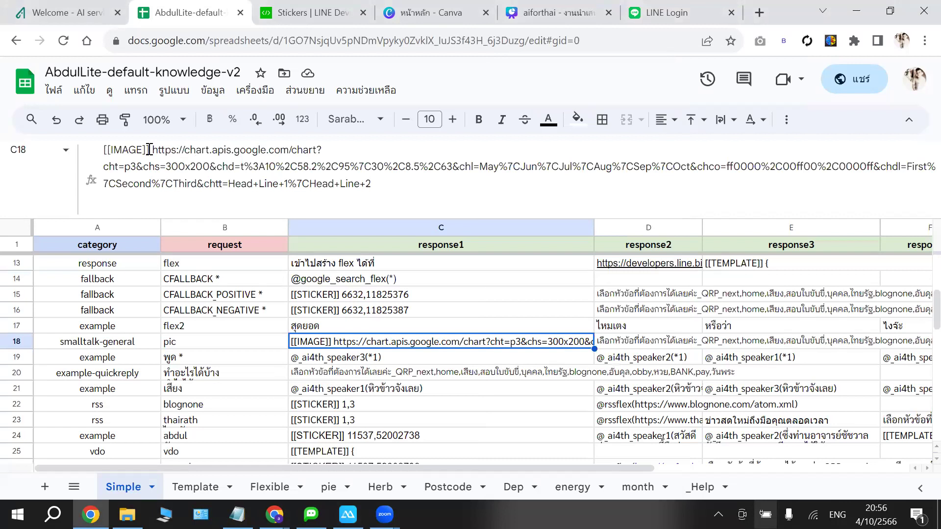
{"action": "left_click_drag", "start_coordinate": [110, 150], "coordinate": [149, 146]}
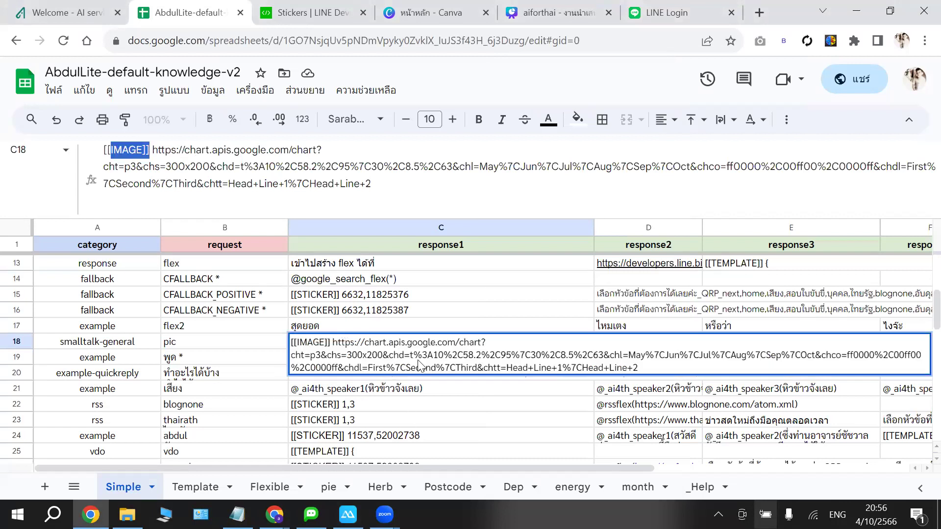
{"action": "key", "text": "Return"}
{"action": "left_click", "coordinate": [396, 345]}
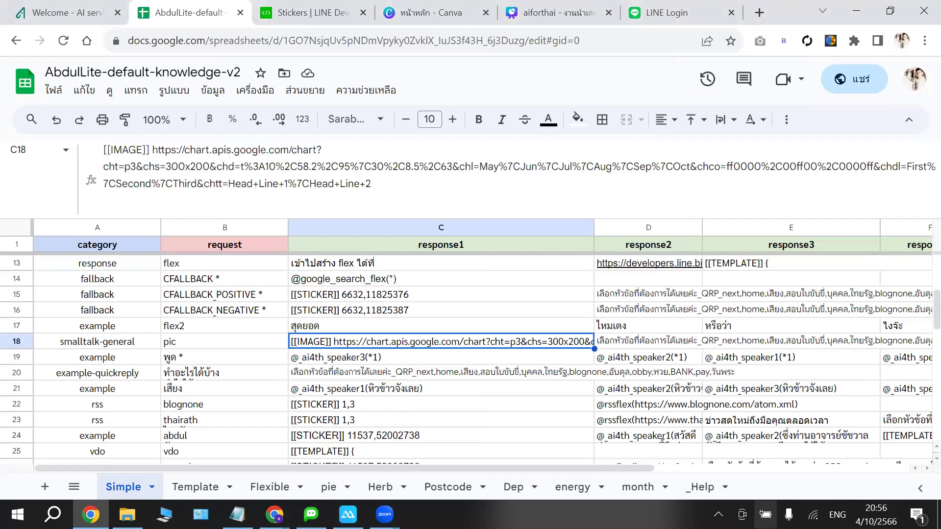
View the pie chart reply full-screen in LINE, then select the speaker response in C19.
{"action": "key", "text": "alt+Tab"}
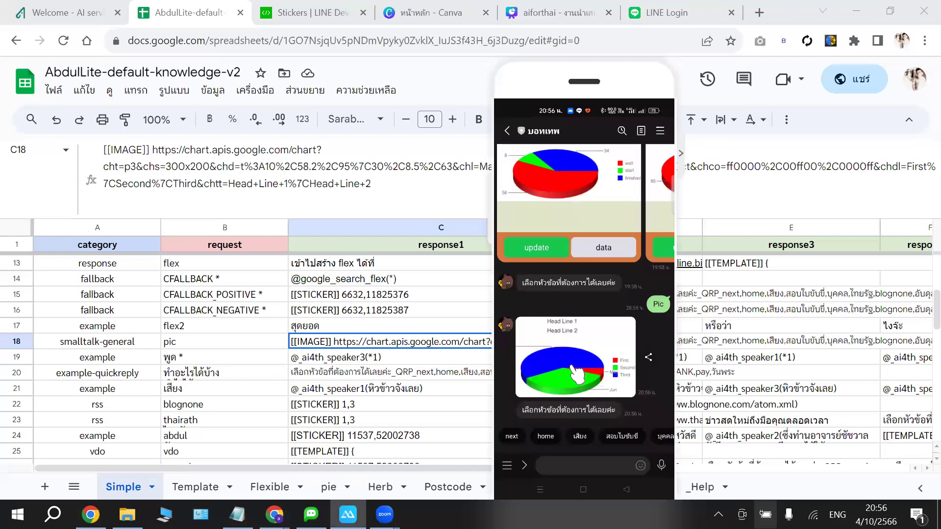
{"action": "left_click", "coordinate": [577, 374]}
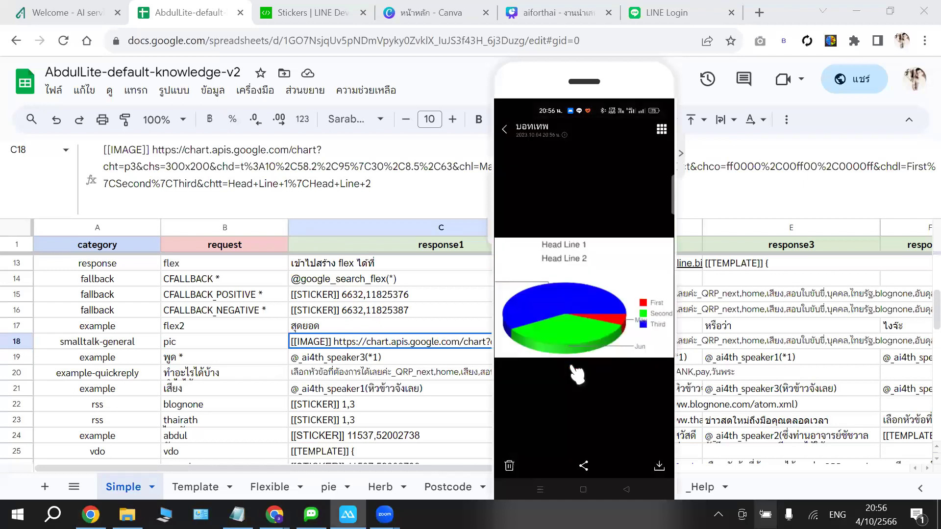
{"action": "right_click", "coordinate": [576, 375]}
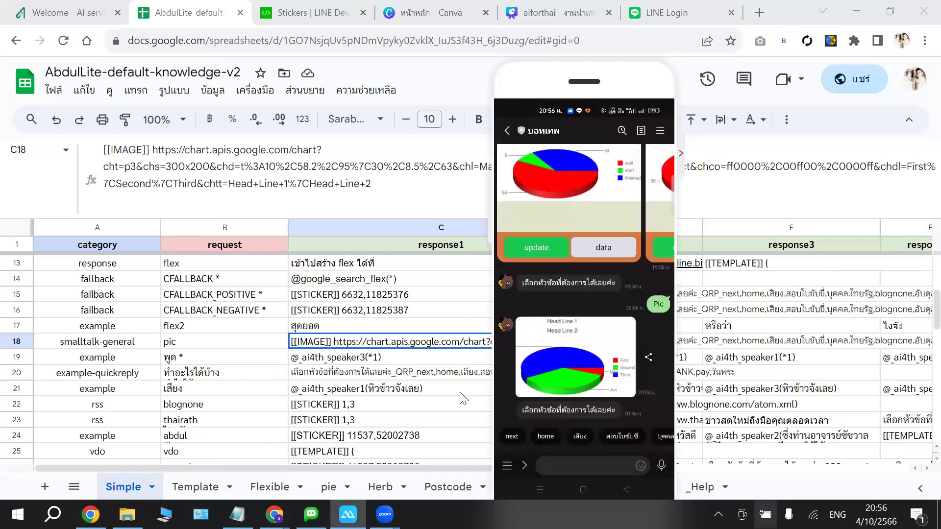
{"action": "key", "text": "alt+Tab"}
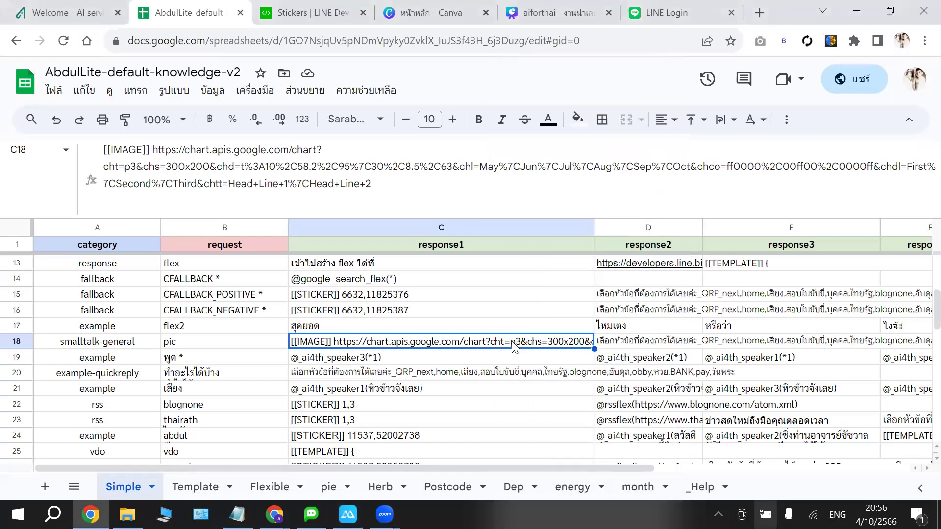
{"action": "key", "text": "Down"}
{"action": "key", "text": "Down"}
{"action": "key", "text": "Down"}
{"action": "left_click", "coordinate": [420, 362]}
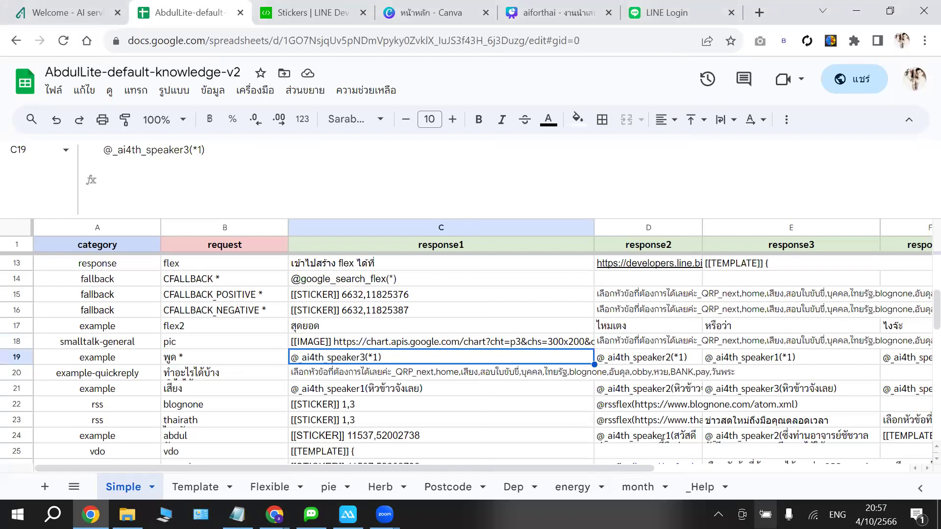
Send เสียง to the bot, dismiss the voice error, and review its four audio replies.
{"action": "mouse_move", "coordinate": [348, 514]}
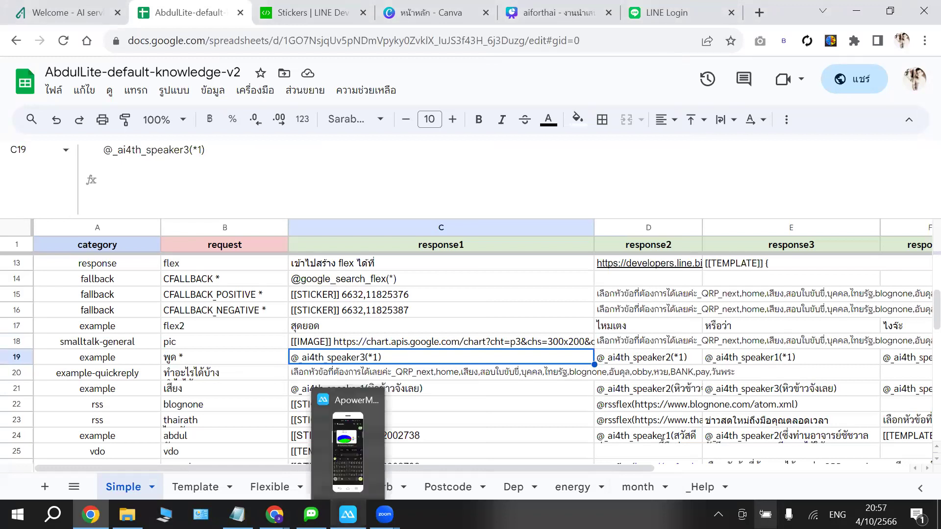
{"action": "left_click", "coordinate": [368, 454]}
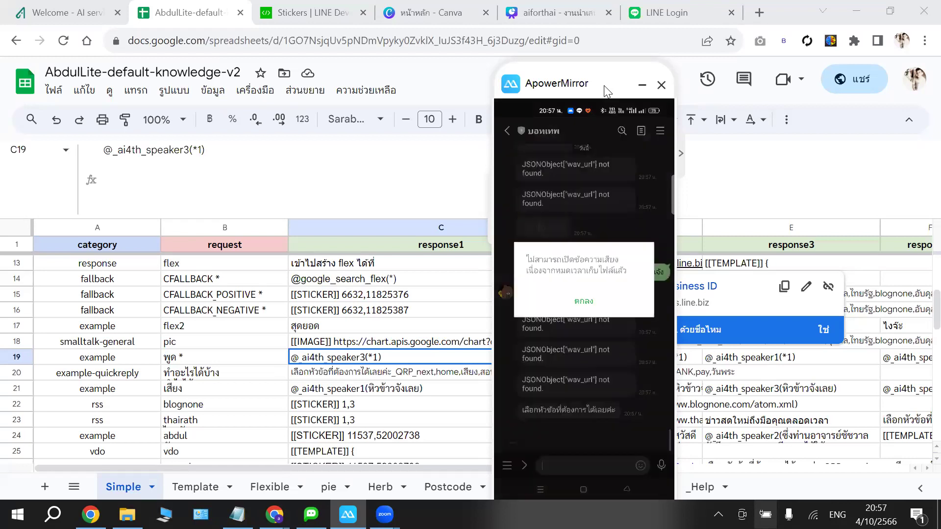
{"action": "left_click", "coordinate": [579, 319]}
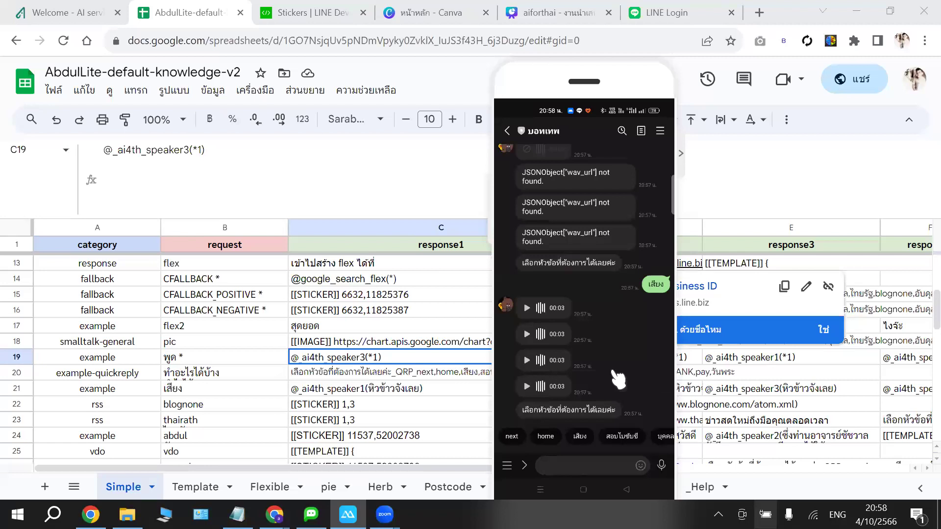
{"action": "left_click", "coordinate": [455, 420]}
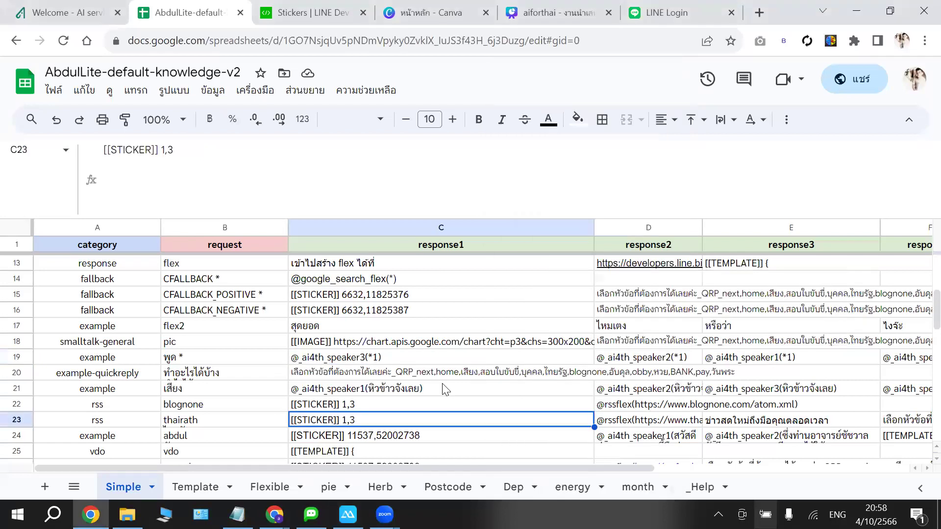
Scroll down and select the code * name * num * registration request in B42.
{"action": "scroll", "coordinate": [443, 389], "scroll_direction": "down", "scroll_amount": 1}
{"action": "scroll", "coordinate": [441, 391], "scroll_direction": "down", "scroll_amount": 2}
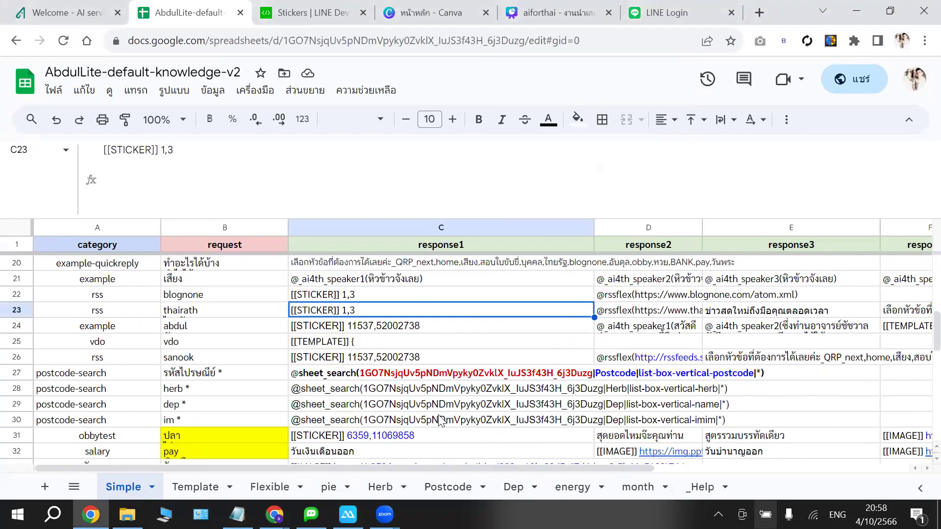
{"action": "scroll", "coordinate": [440, 421], "scroll_direction": "up", "scroll_amount": 3}
{"action": "scroll", "coordinate": [446, 413], "scroll_direction": "down", "scroll_amount": 1}
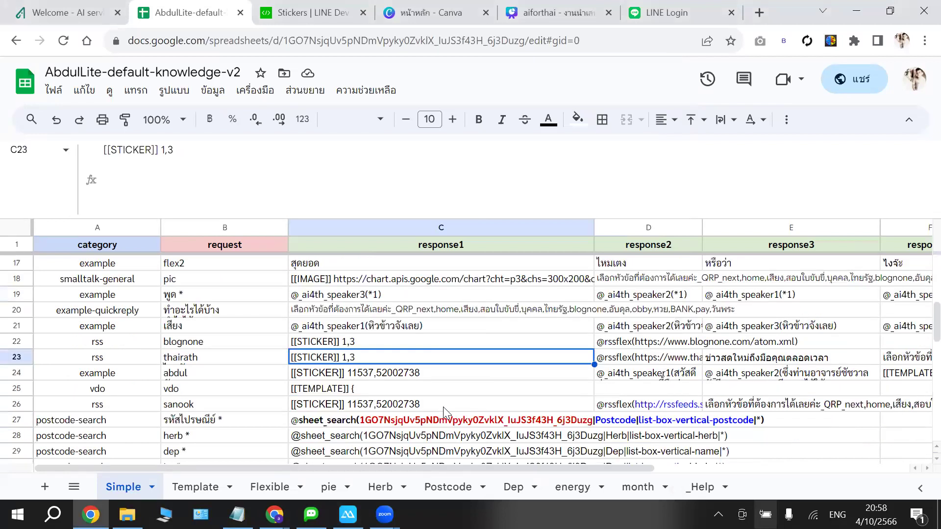
{"action": "scroll", "coordinate": [444, 410], "scroll_direction": "down", "scroll_amount": 6}
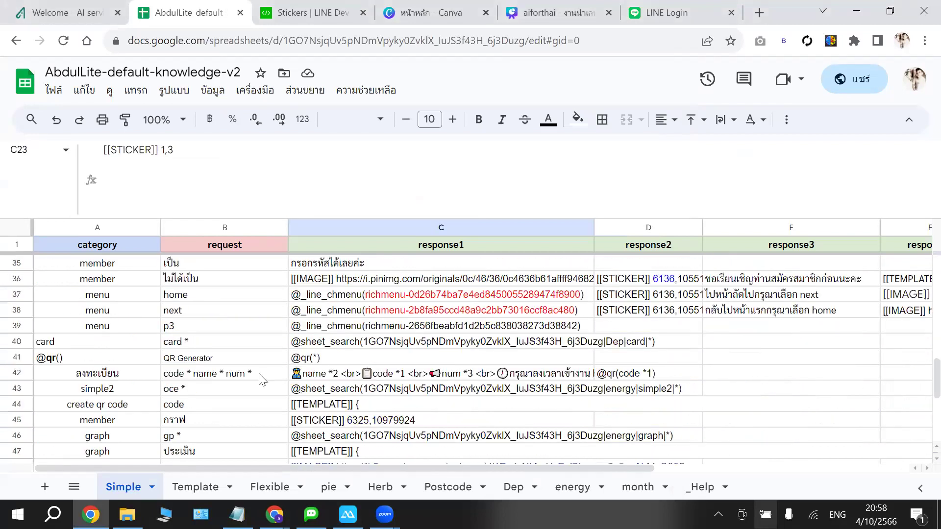
{"action": "left_click", "coordinate": [261, 375]}
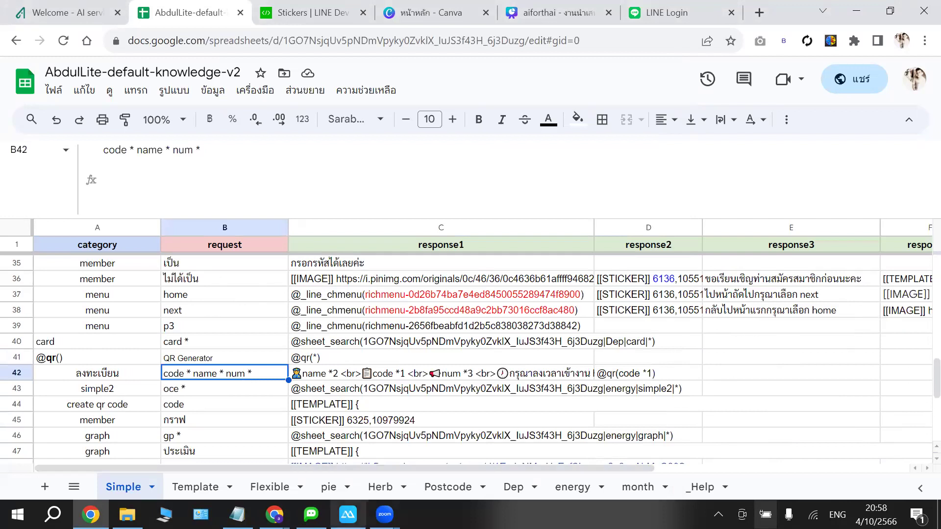
Send a code 1009 message with a name and number 13,677, then reveal column D.
{"action": "mouse_move", "coordinate": [348, 515]}
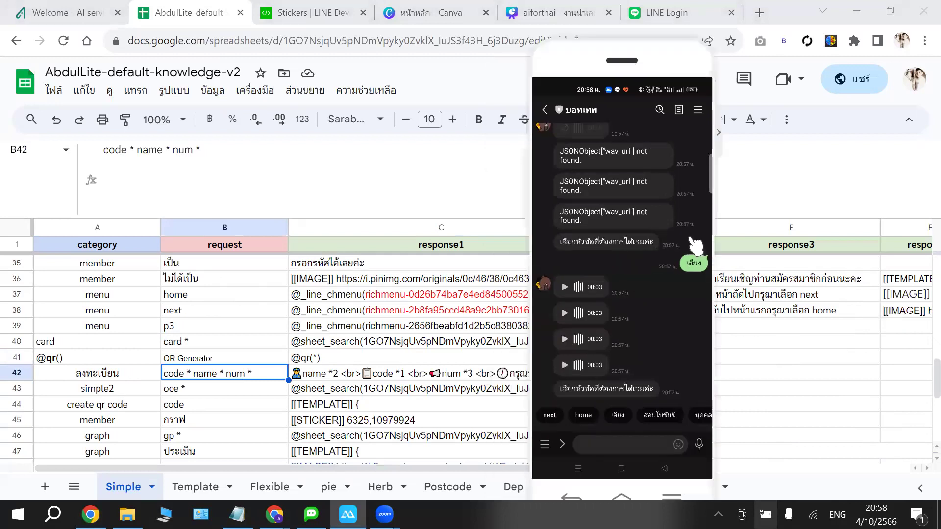
{"action": "type", "text": "Code"}
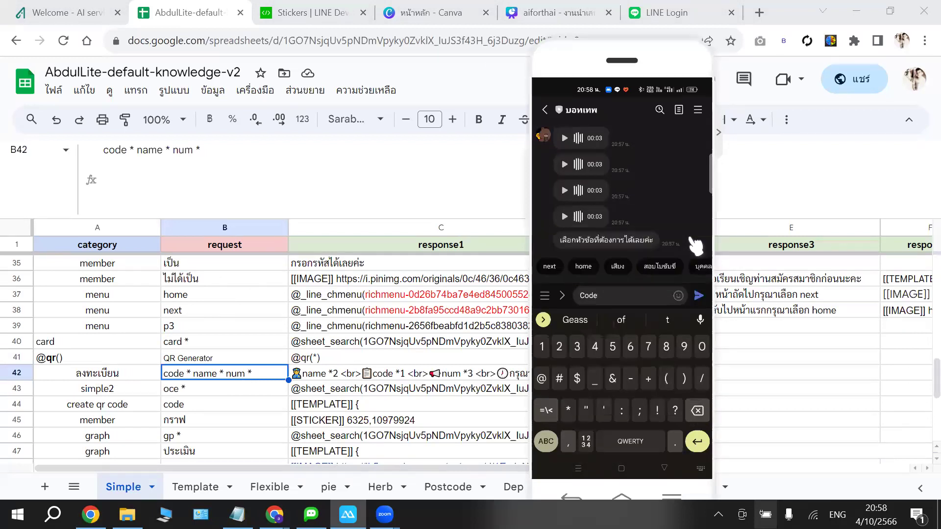
{"action": "type", "text": " 1009"}
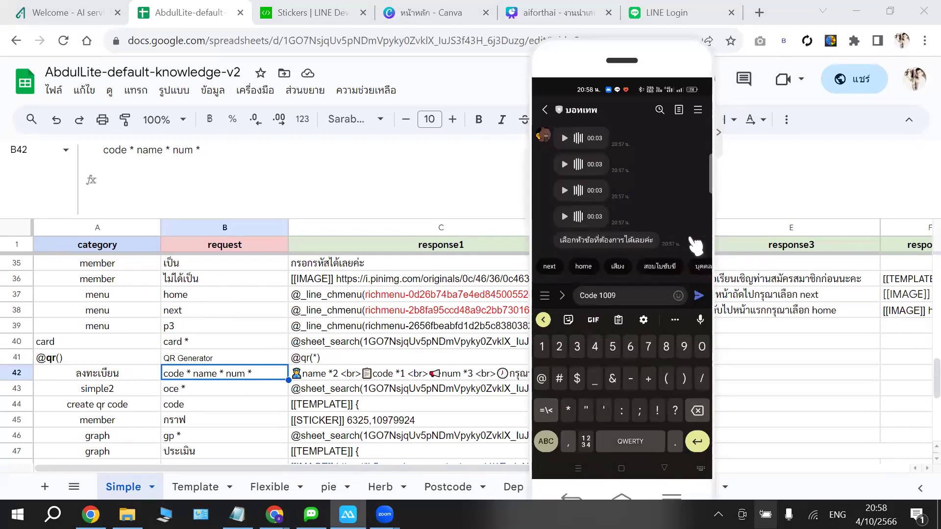
{"action": "type", "text": " ban"}
{"action": "type", "text": "name a"}
{"action": "type", "text": "b"}
{"action": "type", "text": "dul"}
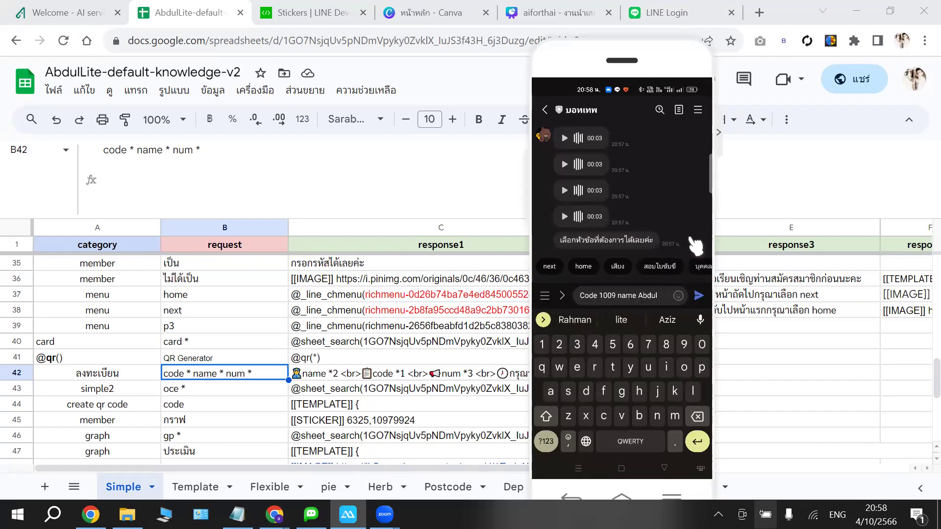
{"action": "type", "text": "nun"}
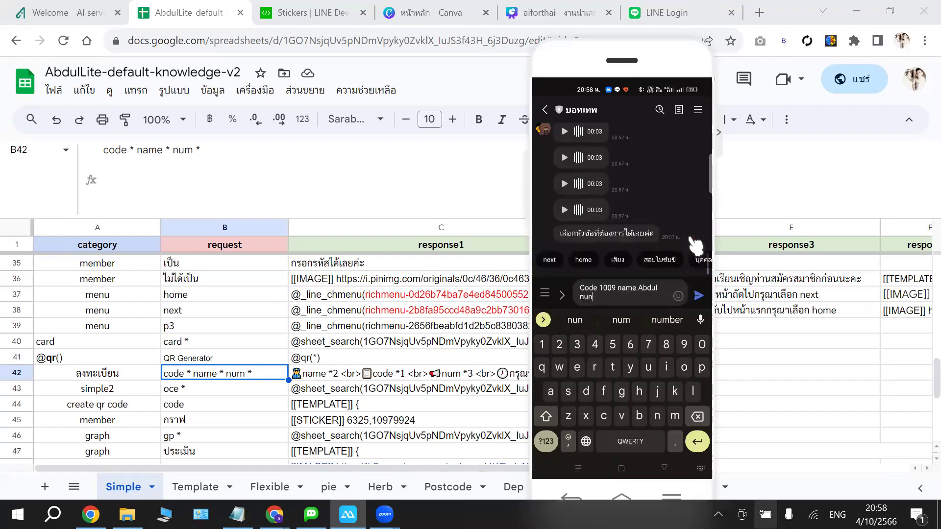
{"action": "key", "text": "BackSpace"}
{"action": "type", "text": "m 13,"}
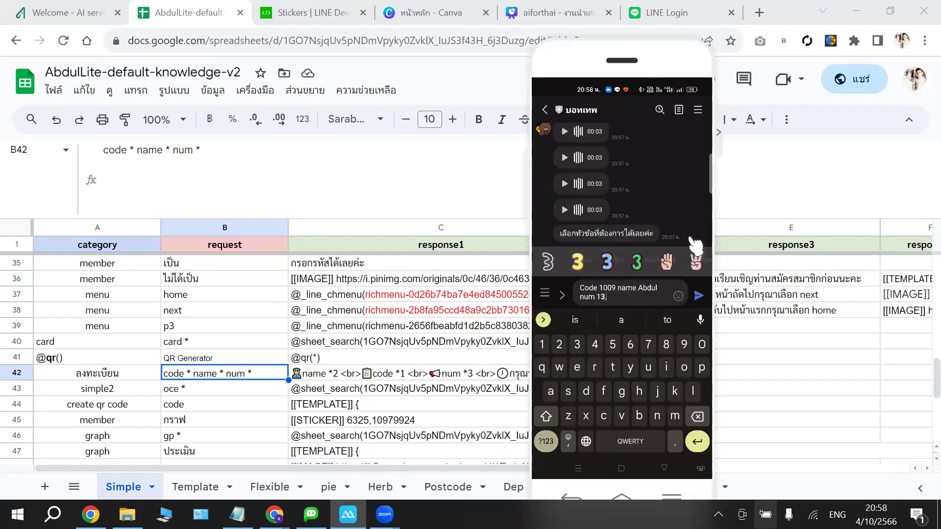
{"action": "type", "text": "677"}
{"action": "key", "text": "Return"}
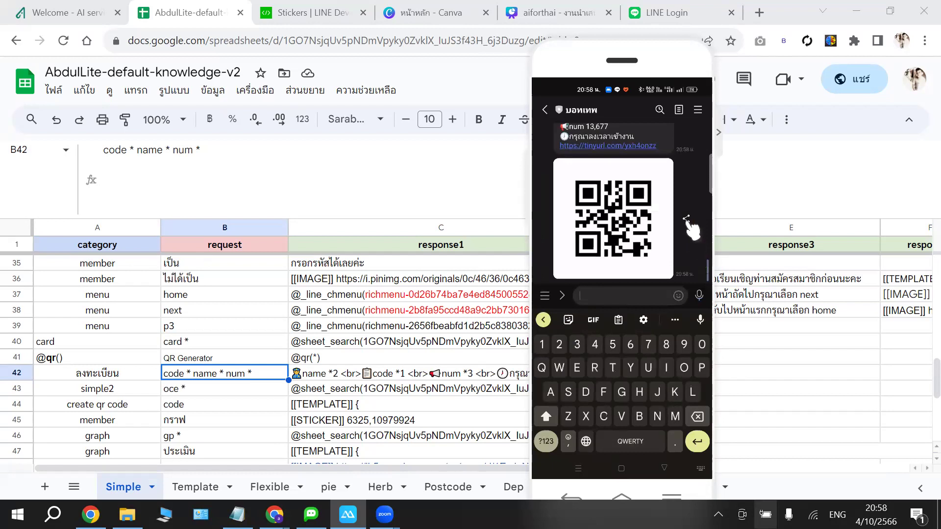
{"action": "left_click_drag", "start_coordinate": [639, 70], "coordinate": [796, 72]}
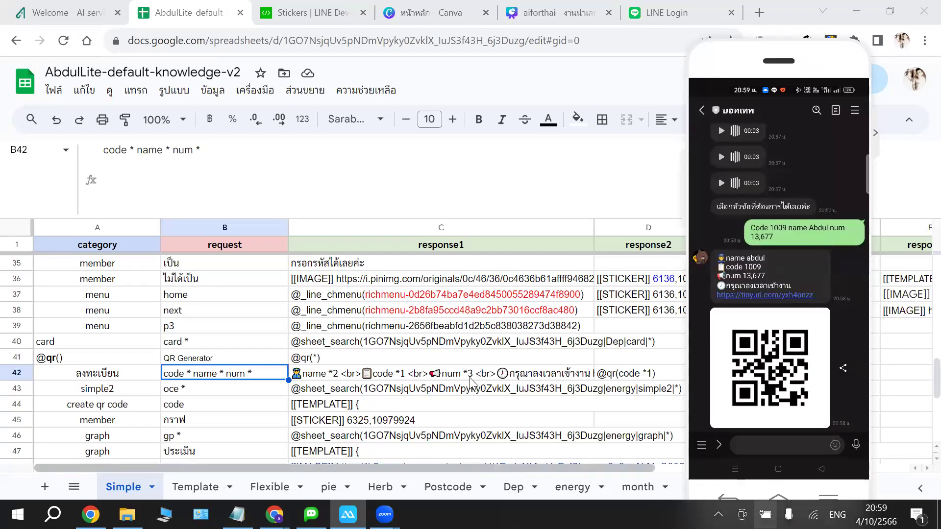
Review the beacon and บุคคล rules in rows 58–59 alongside the bot's staff-card list.
{"action": "scroll", "coordinate": [470, 375], "scroll_direction": "down", "scroll_amount": 2}
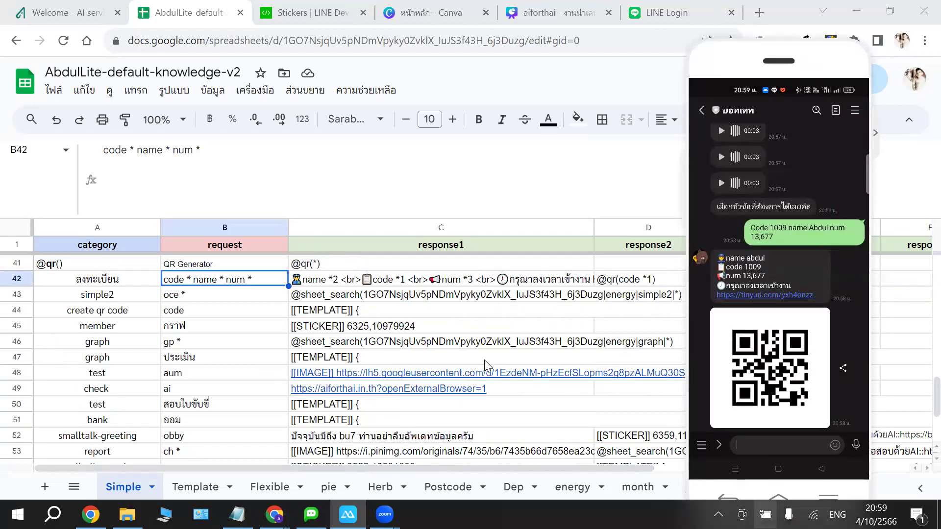
{"action": "scroll", "coordinate": [485, 365], "scroll_direction": "down", "scroll_amount": 1}
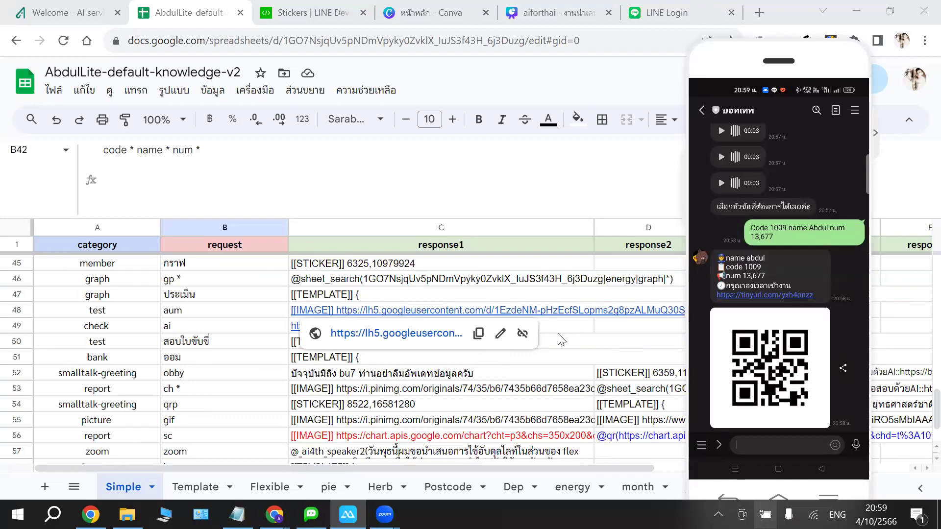
{"action": "left_click", "coordinate": [439, 331]}
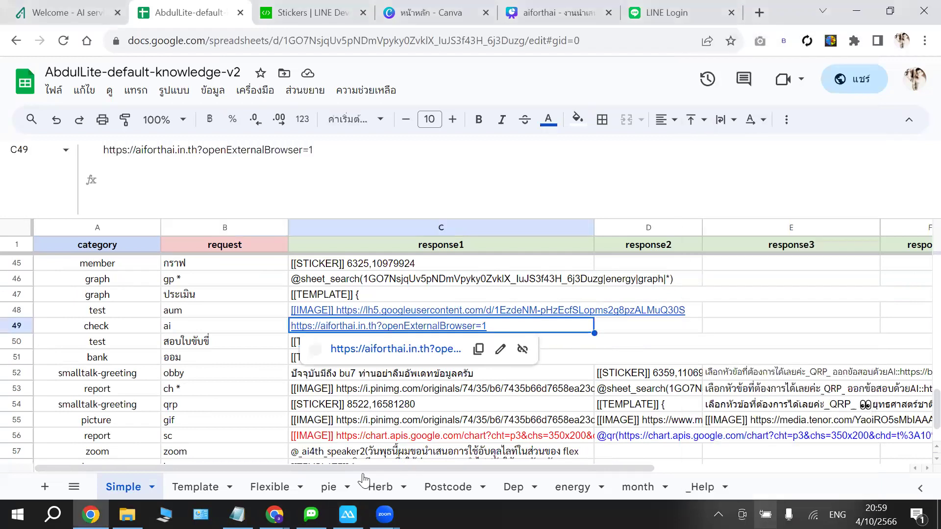
{"action": "scroll", "coordinate": [382, 437], "scroll_direction": "down", "scroll_amount": 3}
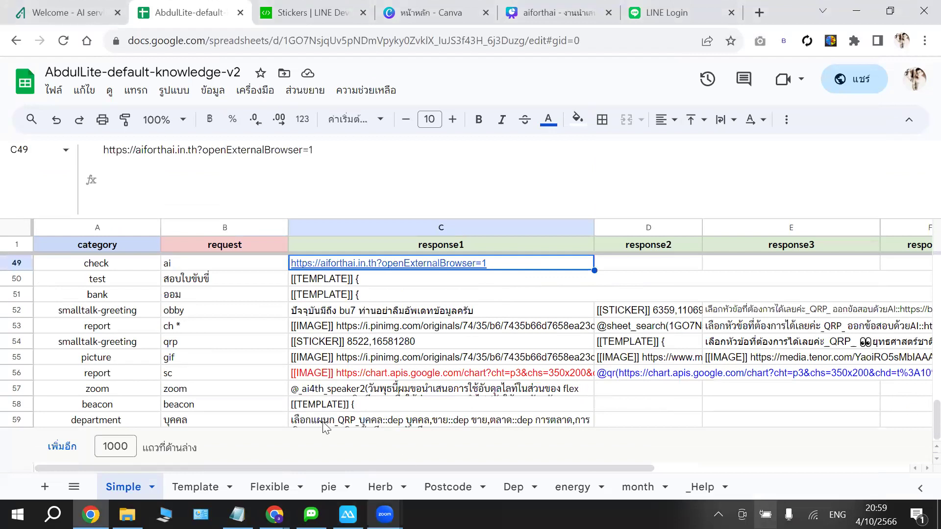
{"action": "mouse_move", "coordinate": [383, 512]}
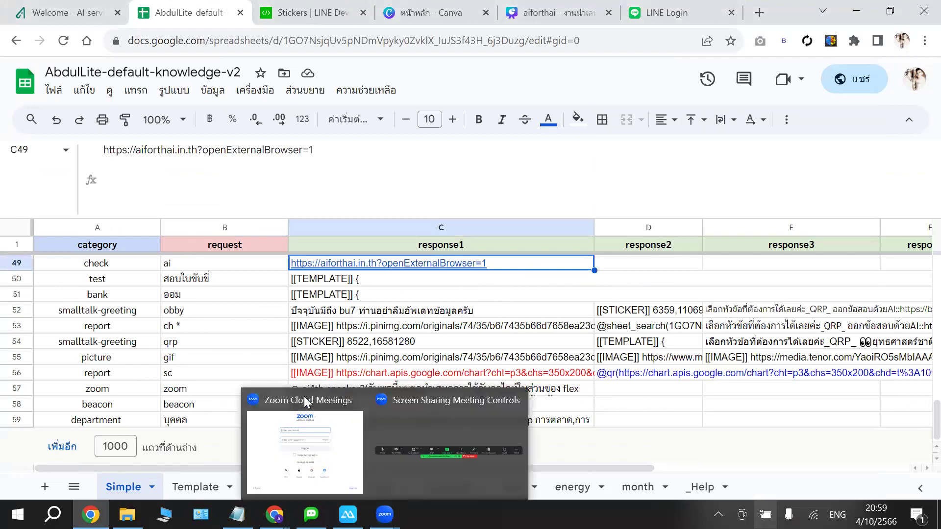
{"action": "left_click", "coordinate": [231, 404]}
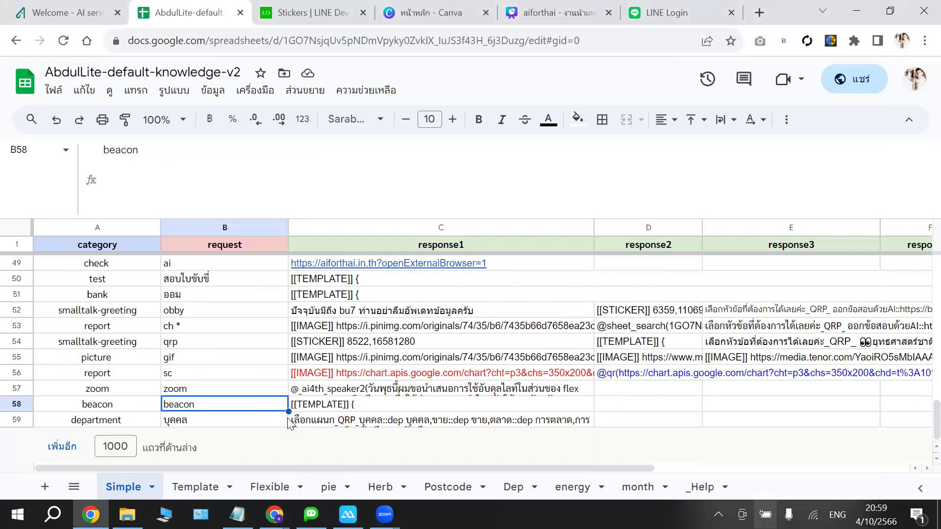
{"action": "key", "text": "Down"}
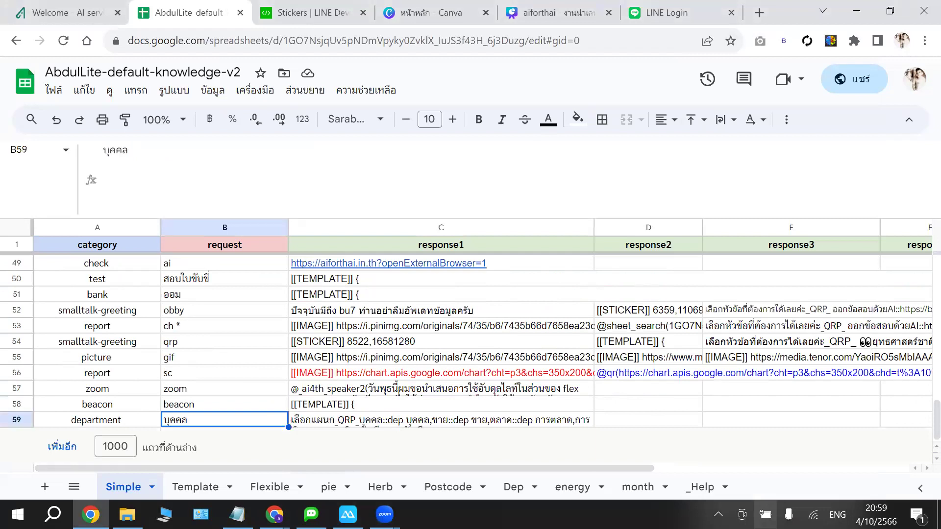
{"action": "left_click", "coordinate": [348, 515]}
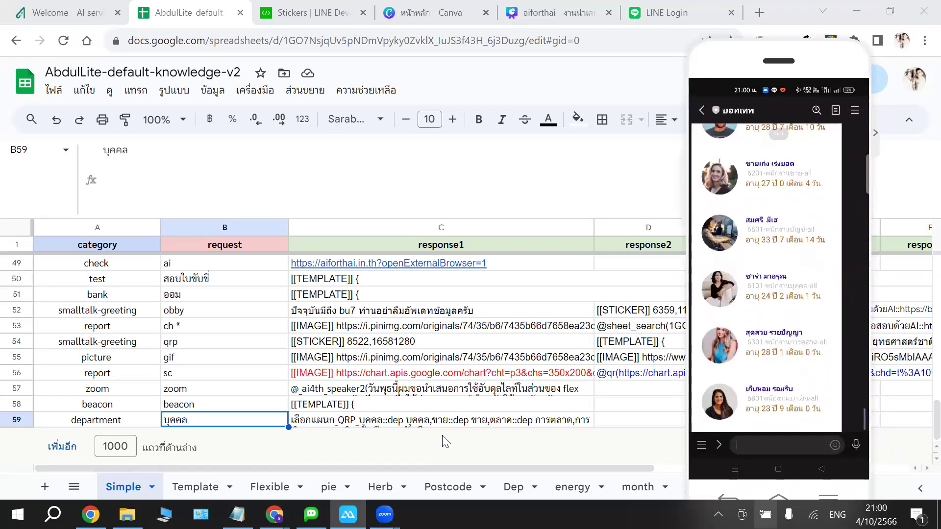
Read the department response in C59 and scroll back up the Simple sheet.
{"action": "left_click", "coordinate": [317, 422]}
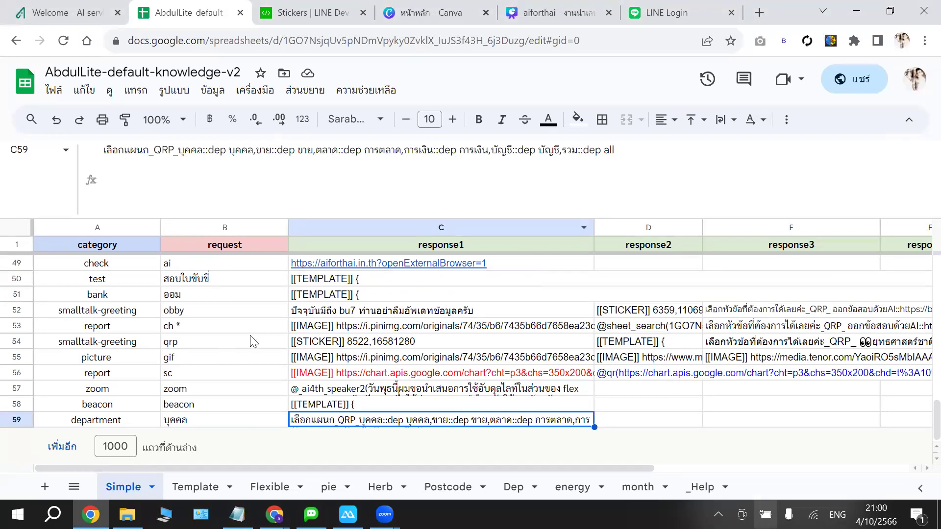
{"action": "scroll", "coordinate": [252, 336], "scroll_direction": "up", "scroll_amount": 2}
{"action": "scroll", "coordinate": [225, 311], "scroll_direction": "up", "scroll_amount": 2}
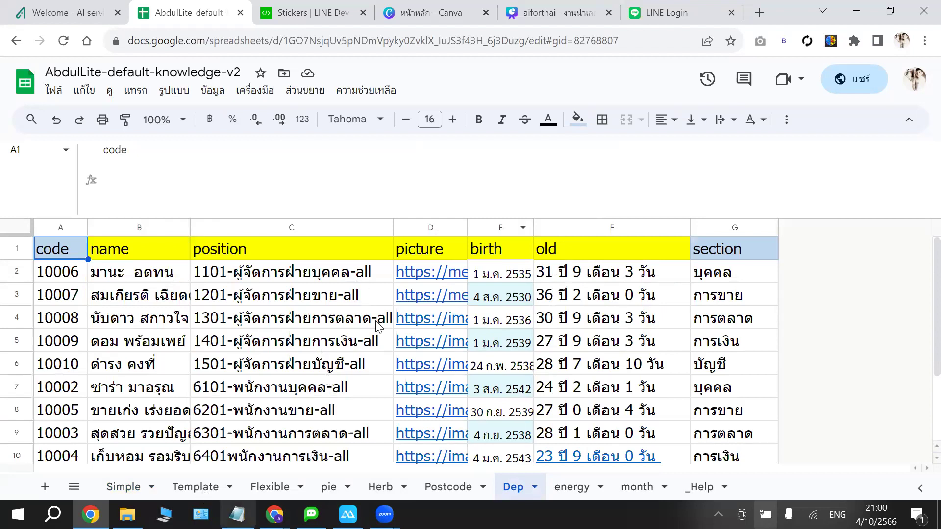
Inspect the Dep sheet's birth column and AGE formula, scroll through Simple, then open Postcode.
{"action": "left_click", "coordinate": [498, 251]}
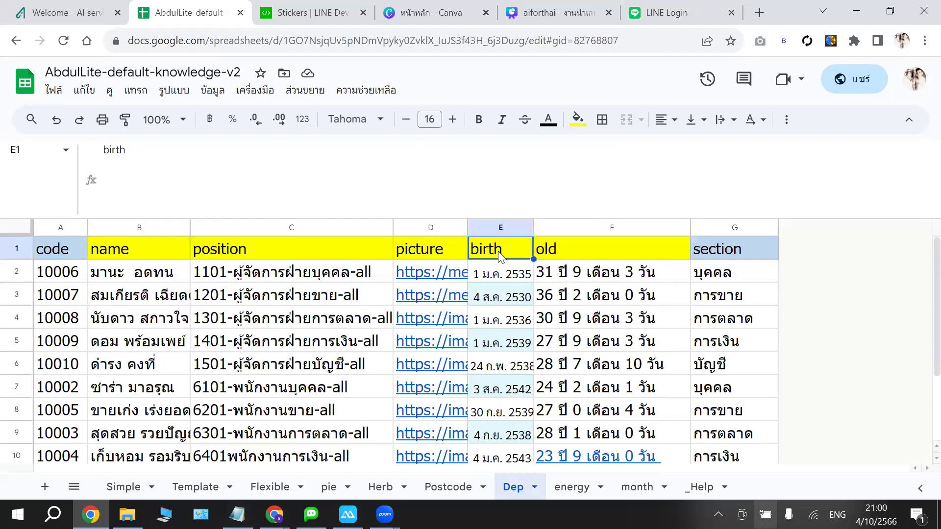
{"action": "left_click", "coordinate": [559, 245]}
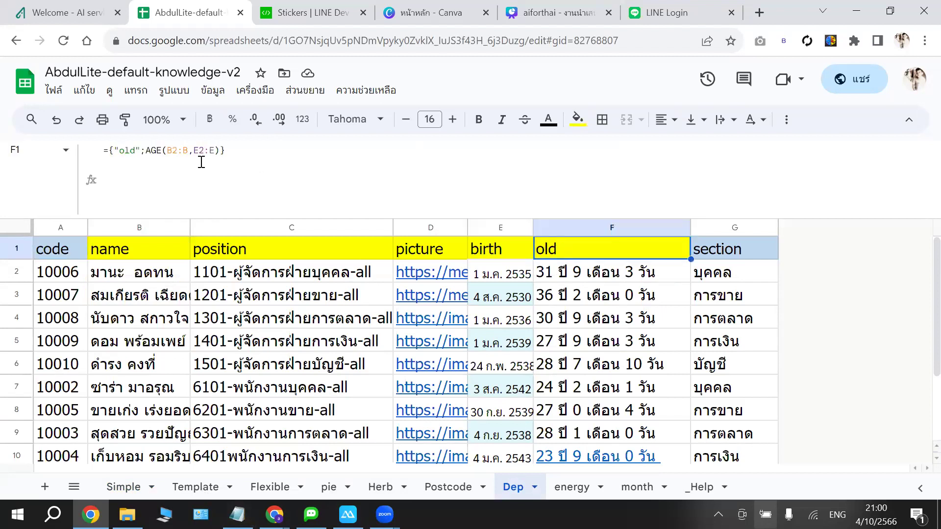
{"action": "left_click", "coordinate": [127, 487]}
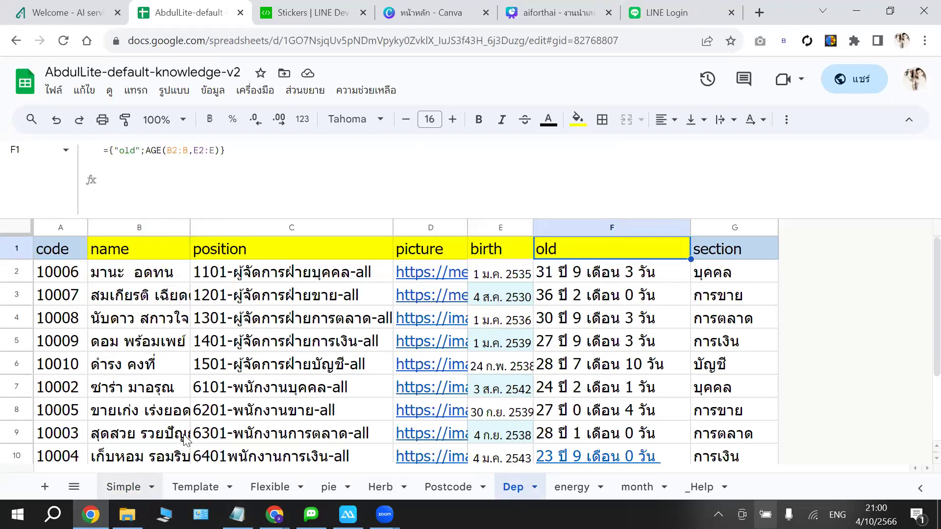
{"action": "scroll", "coordinate": [339, 372], "scroll_direction": "down", "scroll_amount": 4}
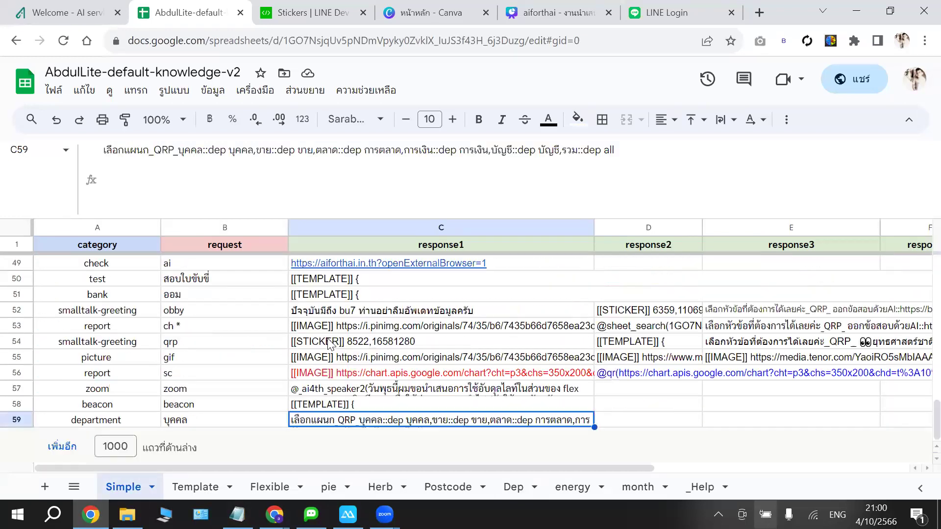
{"action": "scroll", "coordinate": [359, 461], "scroll_direction": "up", "scroll_amount": 1}
{"action": "scroll", "coordinate": [388, 454], "scroll_direction": "up", "scroll_amount": 2}
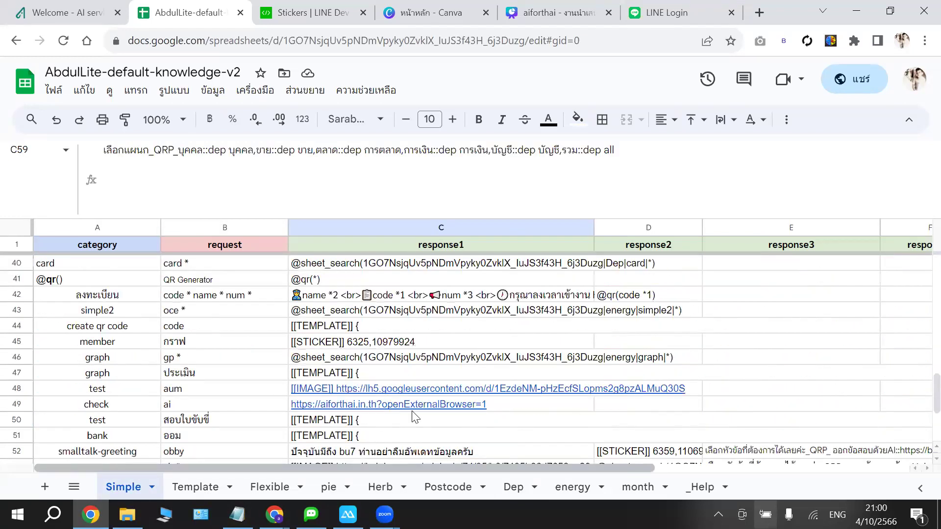
{"action": "scroll", "coordinate": [416, 413], "scroll_direction": "up", "scroll_amount": 1}
{"action": "scroll", "coordinate": [419, 404], "scroll_direction": "up", "scroll_amount": 1}
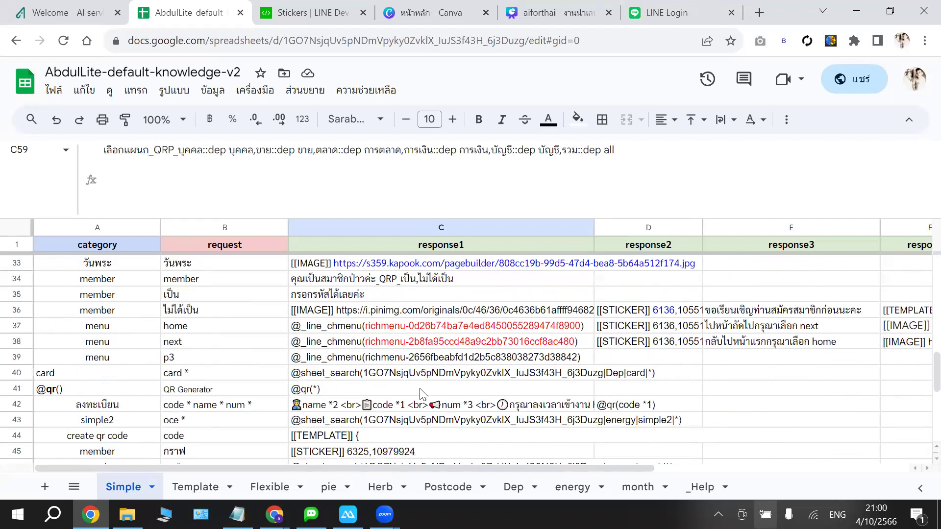
{"action": "scroll", "coordinate": [420, 394], "scroll_direction": "up", "scroll_amount": 10}
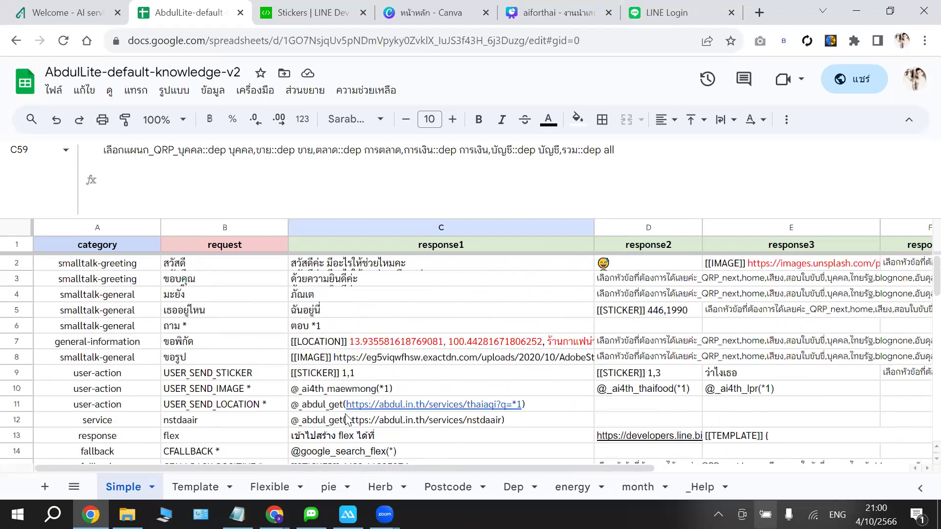
{"action": "left_click", "coordinate": [444, 488]}
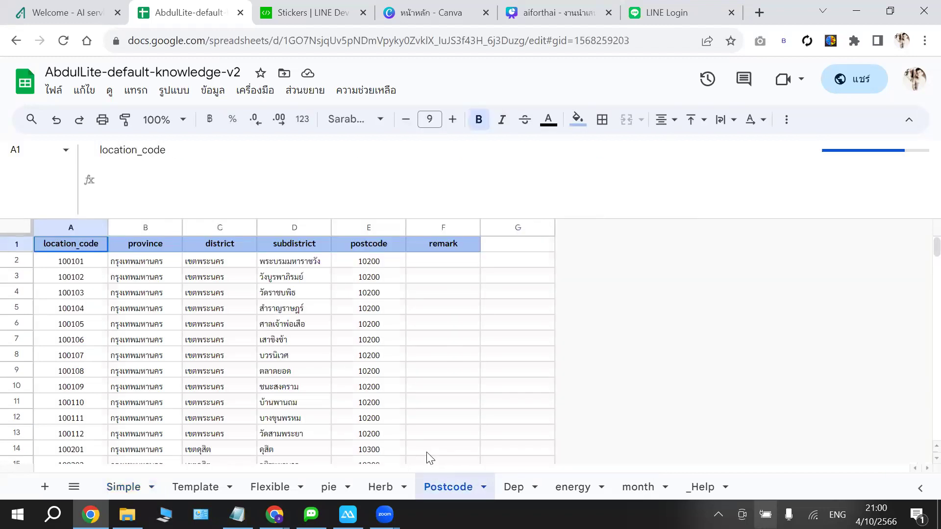
Send 'Post 10800' to the chatbot in the mirrored LINE chat, then return to the spreadsheet.
{"action": "left_click", "coordinate": [348, 514]}
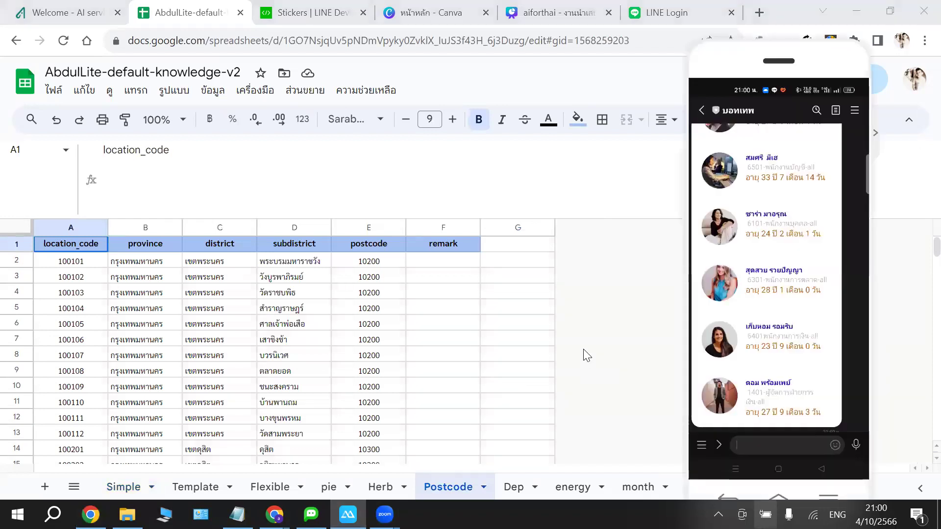
{"action": "type", "text": "P"}
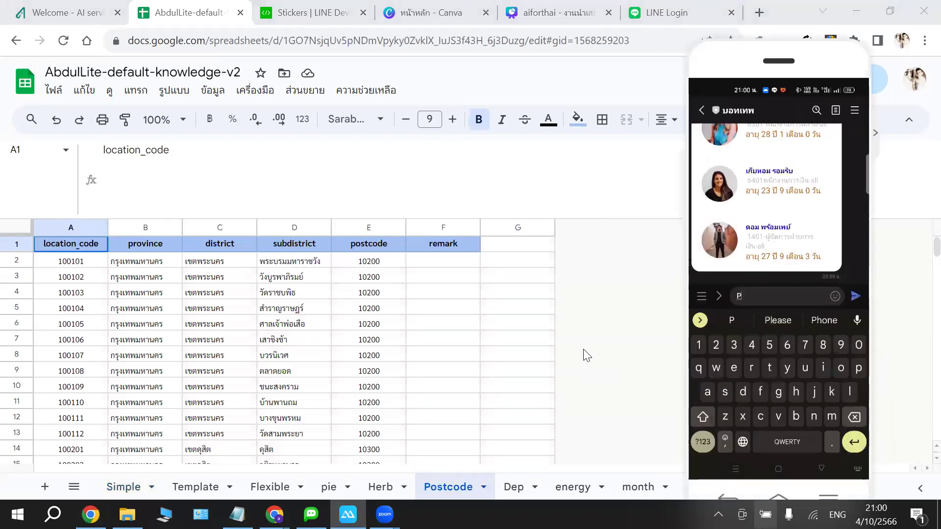
{"action": "type", "text": "ost"}
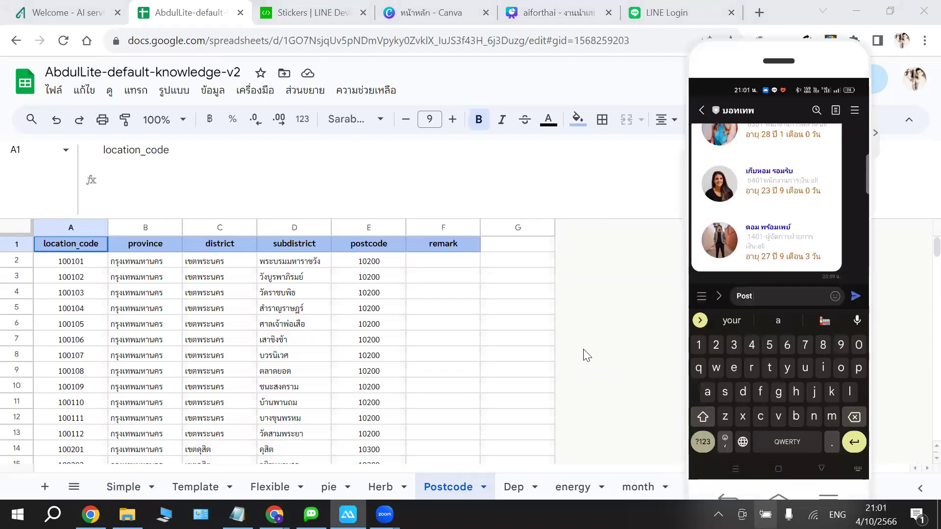
{"action": "type", "text": " 1080"}
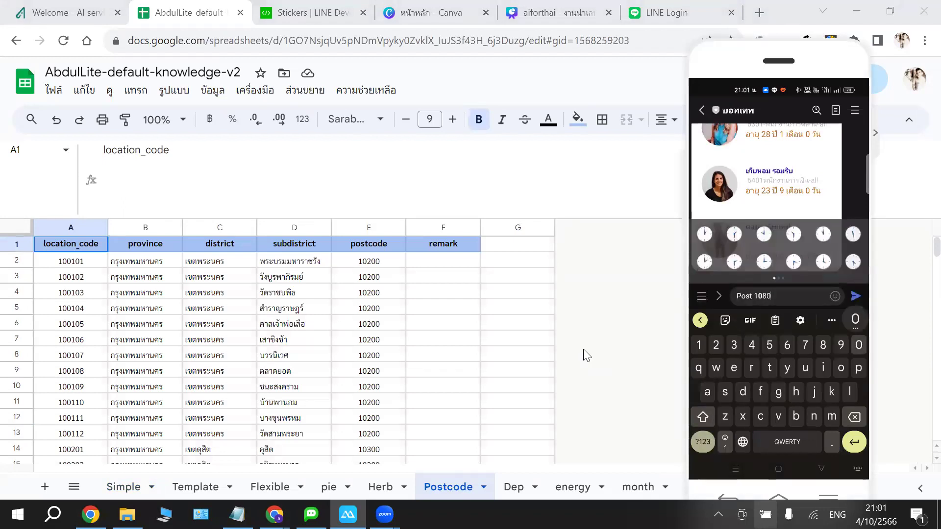
{"action": "type", "text": "0"}
{"action": "key", "text": "Return"}
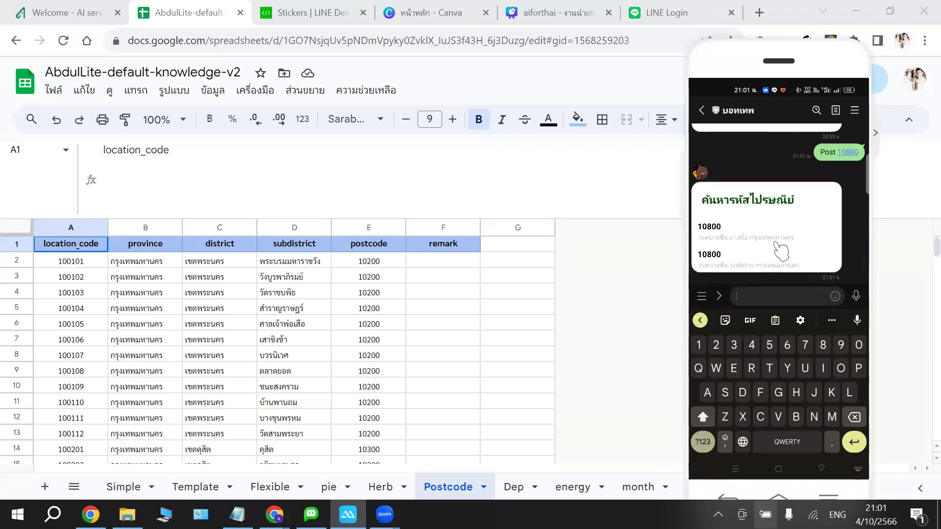
{"action": "left_click", "coordinate": [474, 372]}
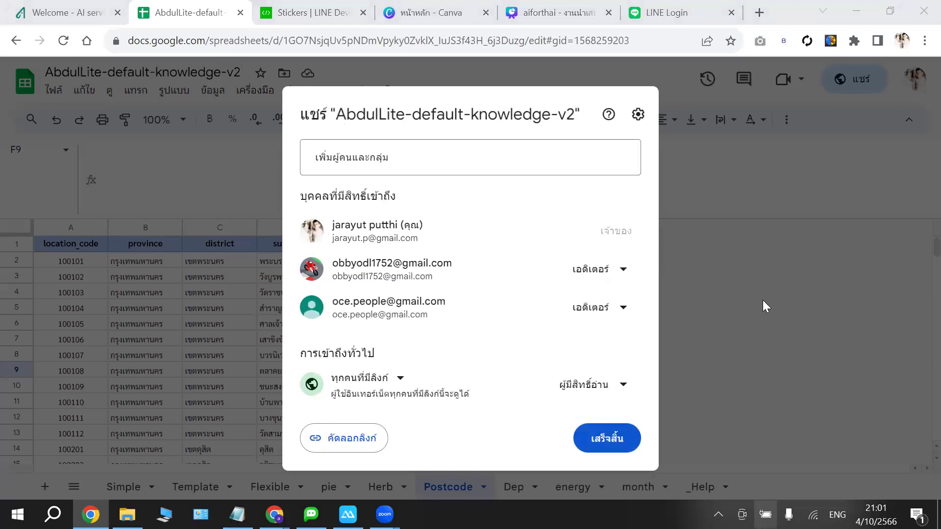
Dismiss the sharing dialog to get back to the Simple sheet.
{"action": "left_click", "coordinate": [756, 373]}
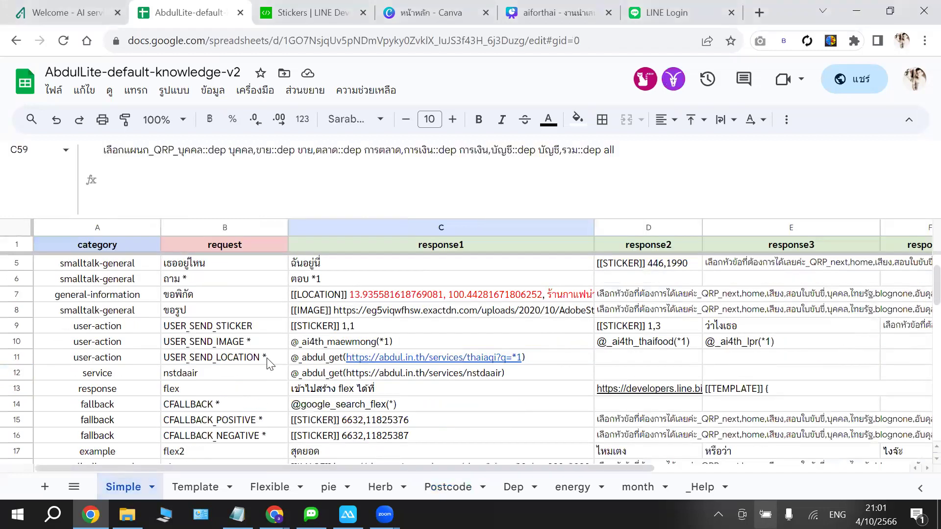
{"action": "scroll", "coordinate": [267, 363], "scroll_direction": "down", "scroll_amount": 1}
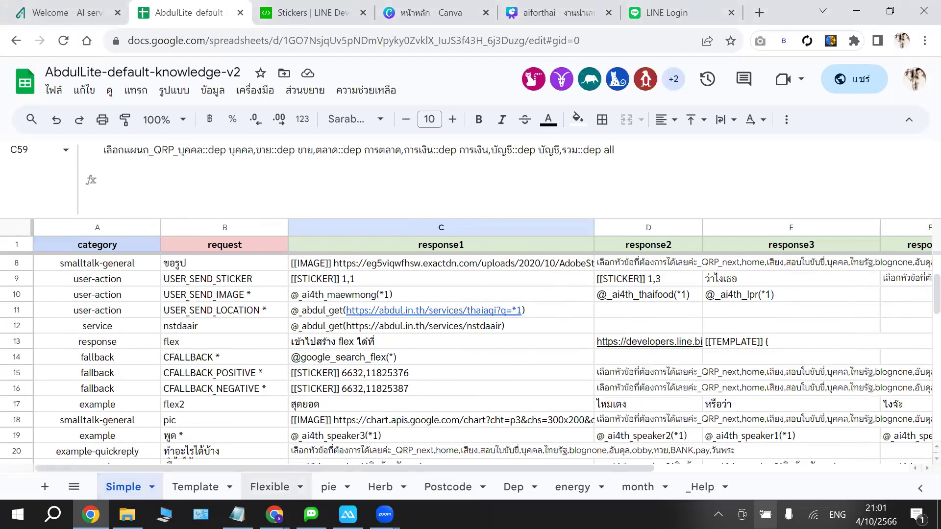
{"action": "key", "text": "alt+Tab"}
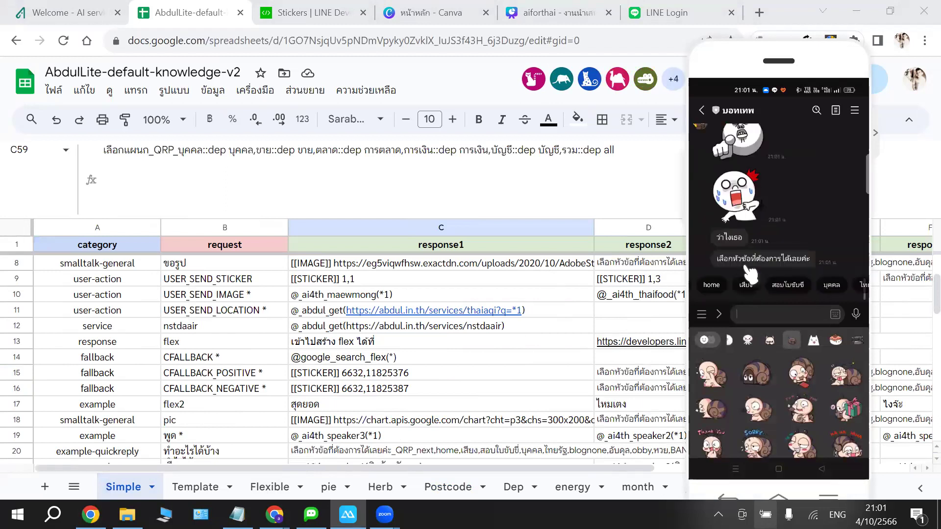
{"action": "scroll", "coordinate": [749, 274], "scroll_direction": "up", "scroll_amount": 2}
{"action": "scroll", "coordinate": [748, 275], "scroll_direction": "down", "scroll_amount": 2}
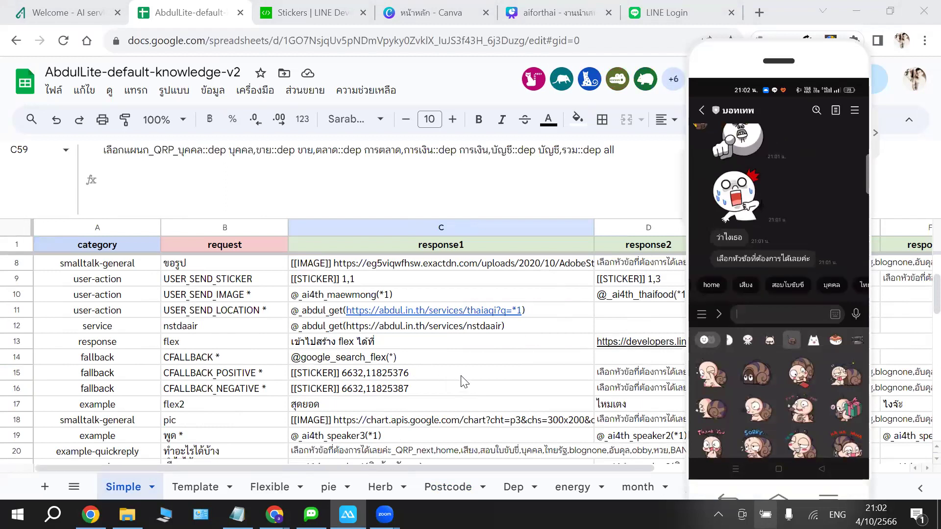
{"action": "scroll", "coordinate": [468, 376], "scroll_direction": "down", "scroll_amount": 2}
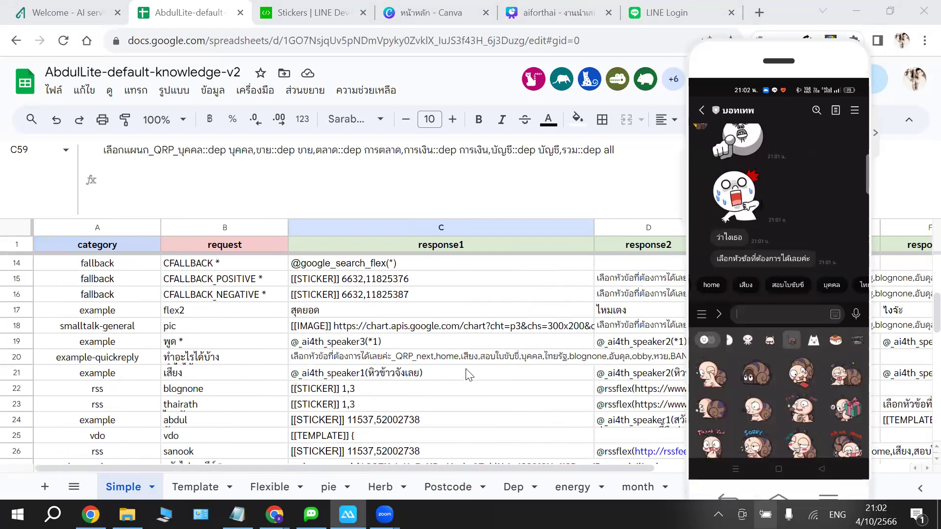
{"action": "scroll", "coordinate": [468, 376], "scroll_direction": "down", "scroll_amount": 4}
{"action": "scroll", "coordinate": [474, 354], "scroll_direction": "down", "scroll_amount": 1}
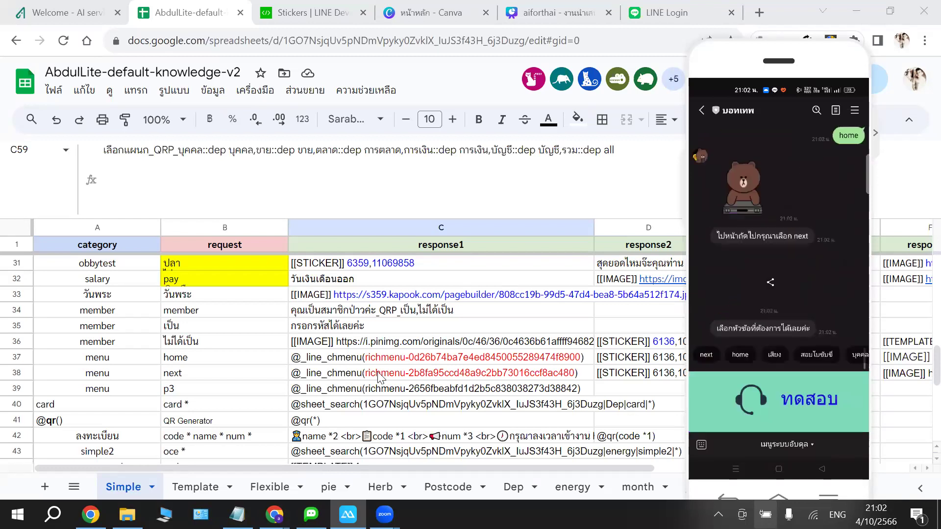
Inspect the rich-menu ID in C37's home command without editing it, then move to Canva.
{"action": "left_click", "coordinate": [333, 360]}
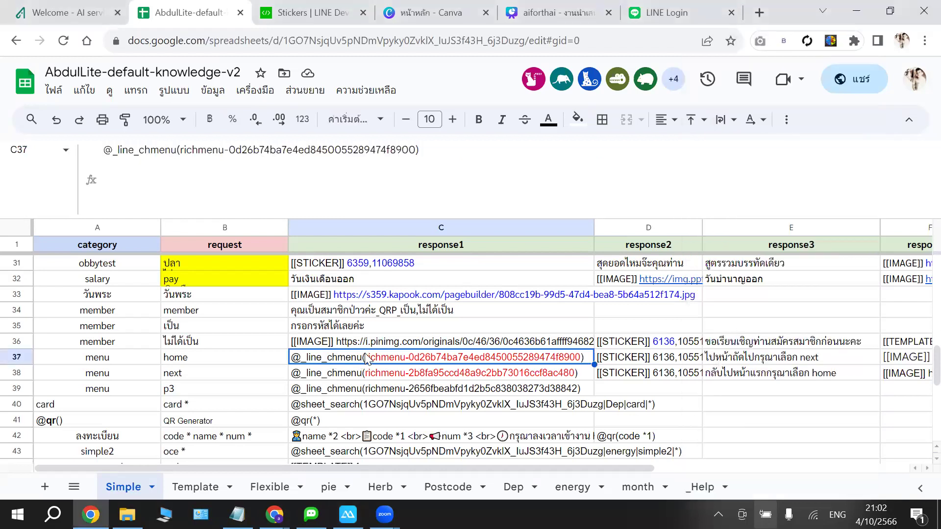
{"action": "double_click", "coordinate": [368, 358]}
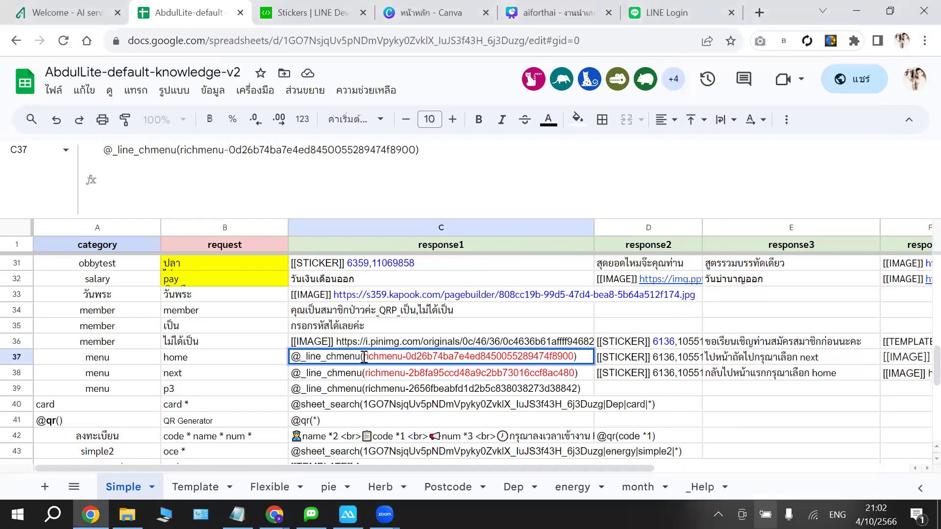
{"action": "left_click_drag", "start_coordinate": [363, 357], "coordinate": [469, 356]}
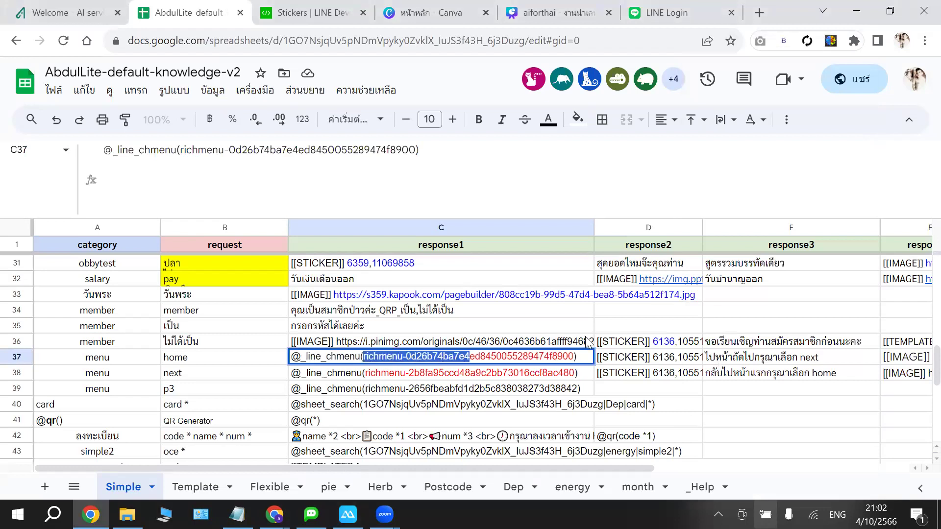
{"action": "key", "text": "shift+End"}
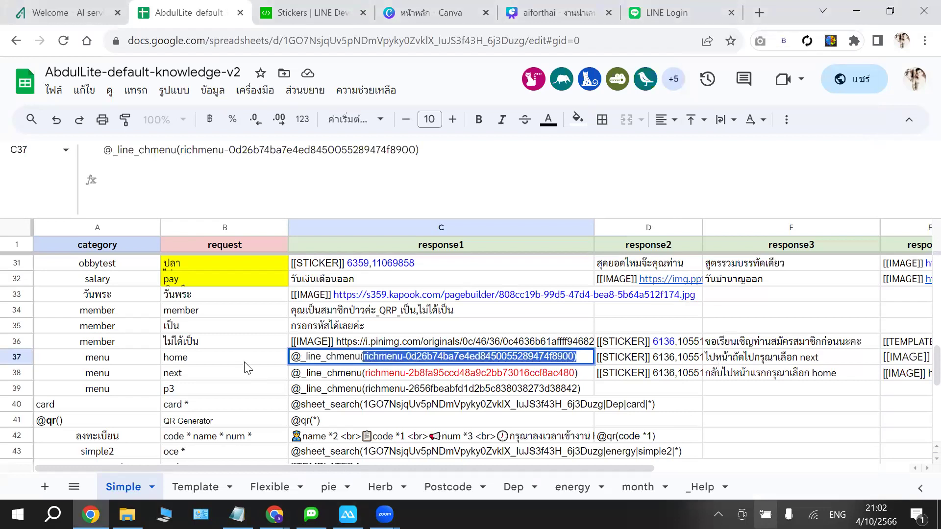
{"action": "key", "text": "shift+Tab"}
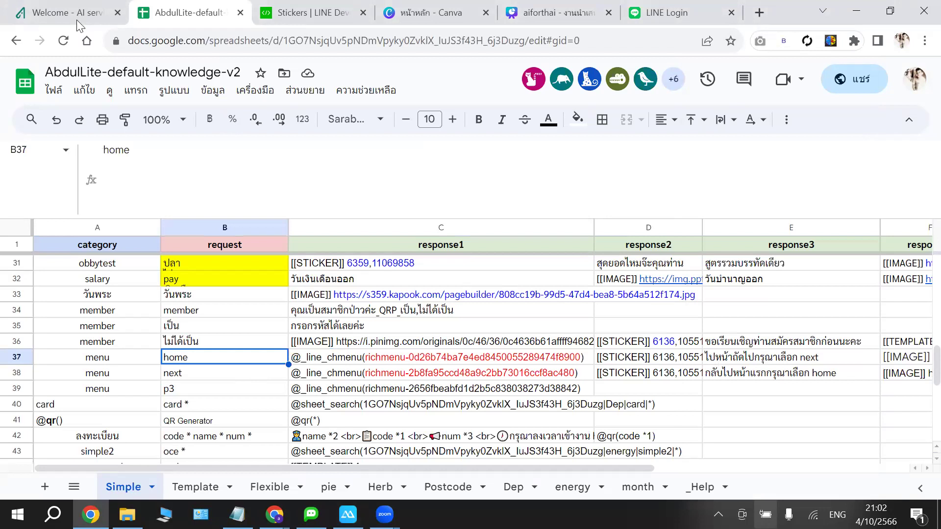
{"action": "left_click", "coordinate": [203, 173]}
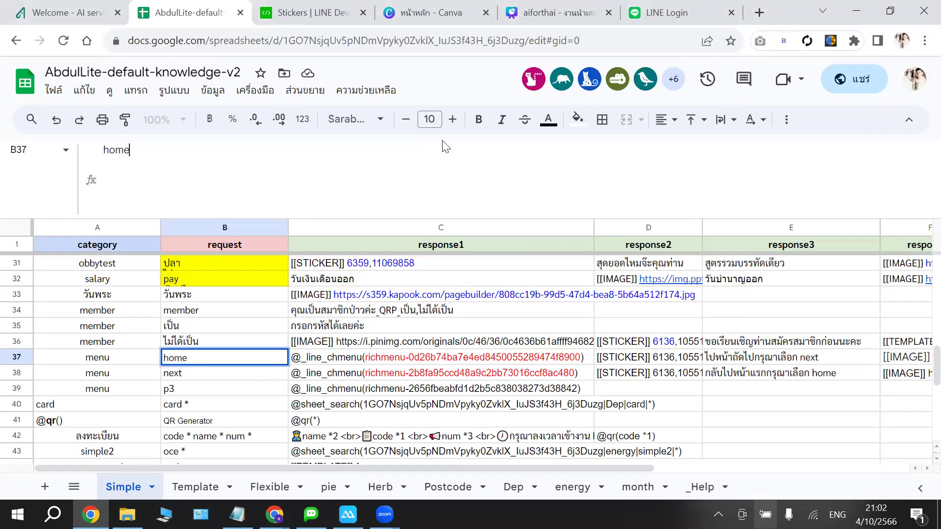
{"action": "left_click", "coordinate": [431, 12]}
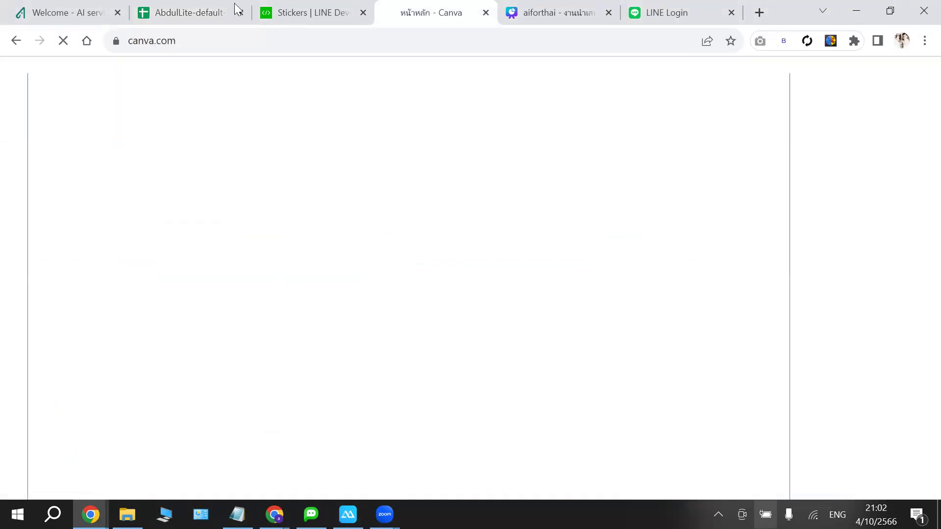
Switch to the ABDUL tools tab and copy its page address.
{"action": "key", "text": "alt+Tab"}
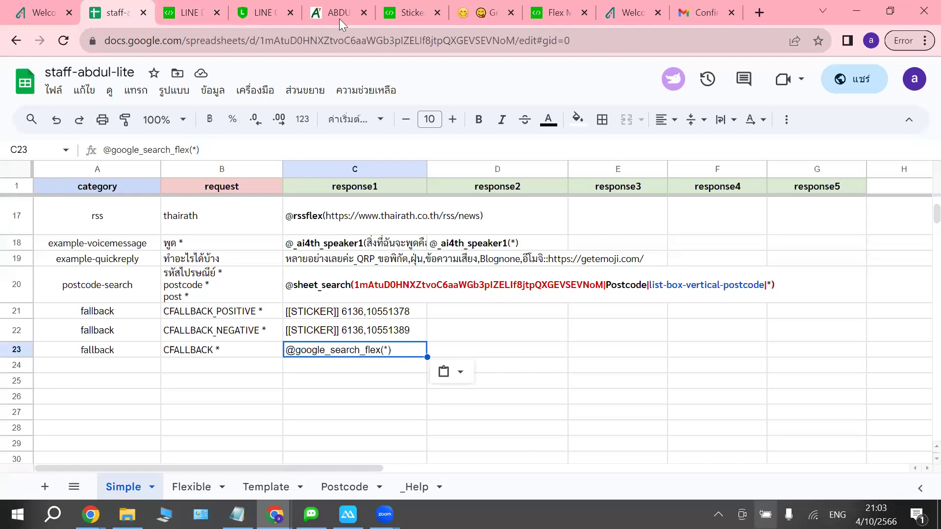
{"action": "key", "text": "ctrl+5"}
{"action": "right_click", "coordinate": [185, 45]}
{"action": "key", "text": "Return"}
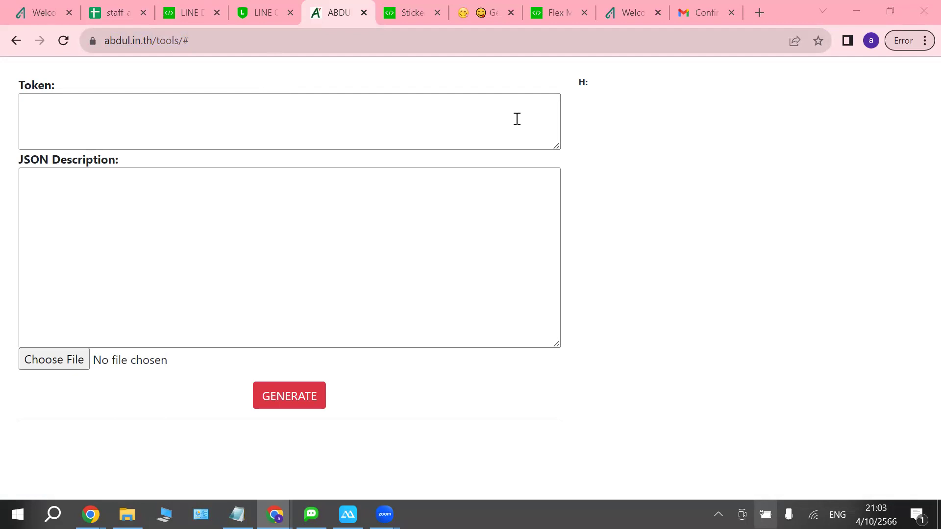
Copy the chatbot's access token from the chatbot settings tab.
{"action": "key", "text": "ctrl+1"}
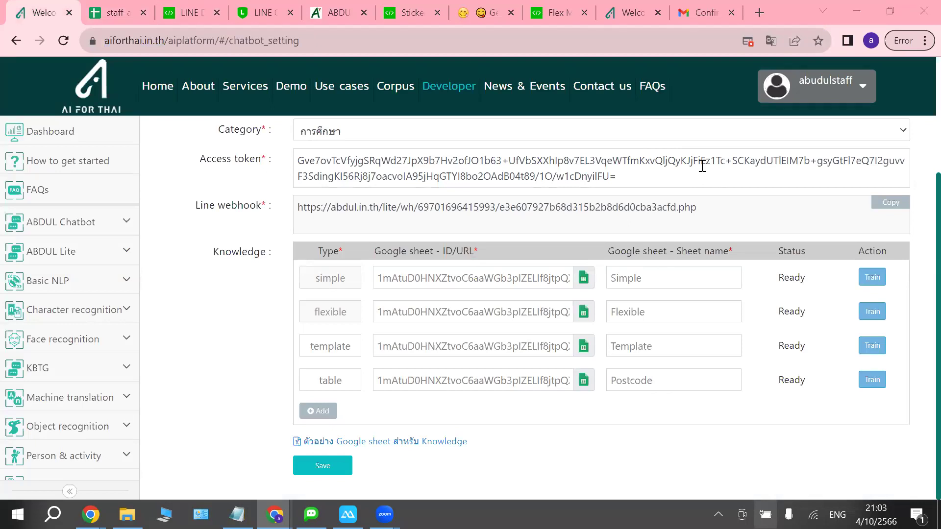
{"action": "left_click_drag", "start_coordinate": [630, 176], "coordinate": [291, 161]}
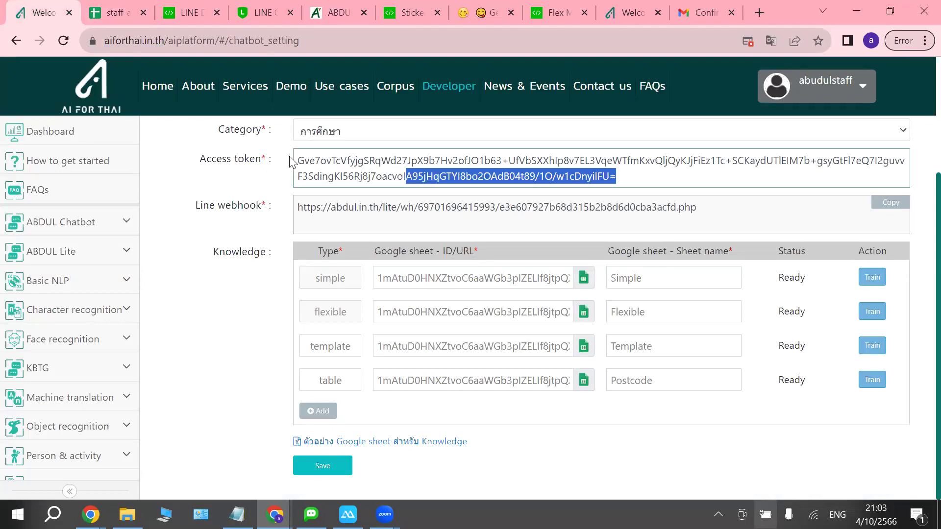
{"action": "right_click", "coordinate": [342, 164]}
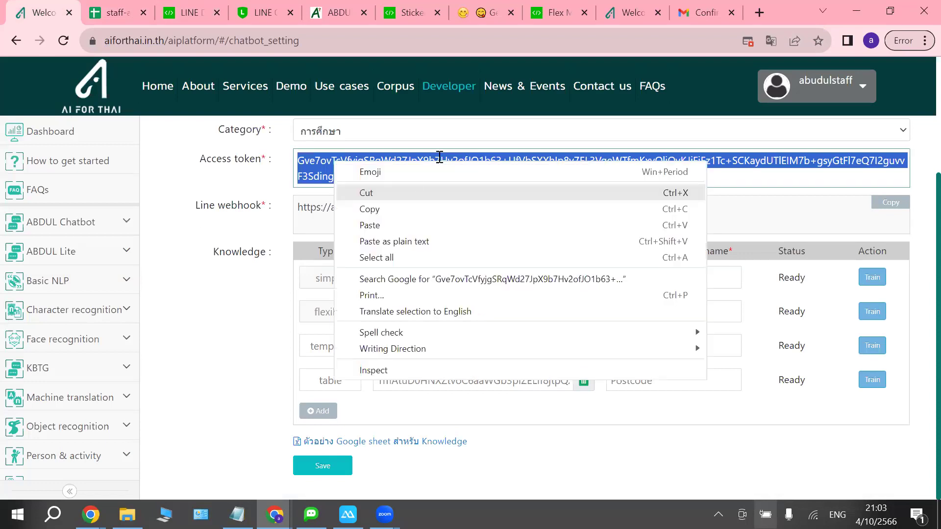
{"action": "key", "text": "ctrl+x"}
{"action": "key", "text": "ctrl+z"}
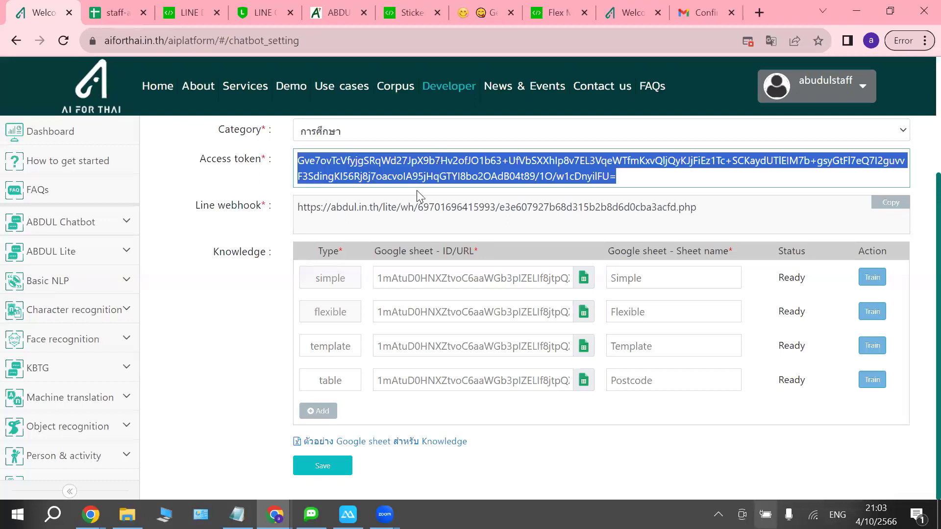
{"action": "right_click", "coordinate": [492, 170]}
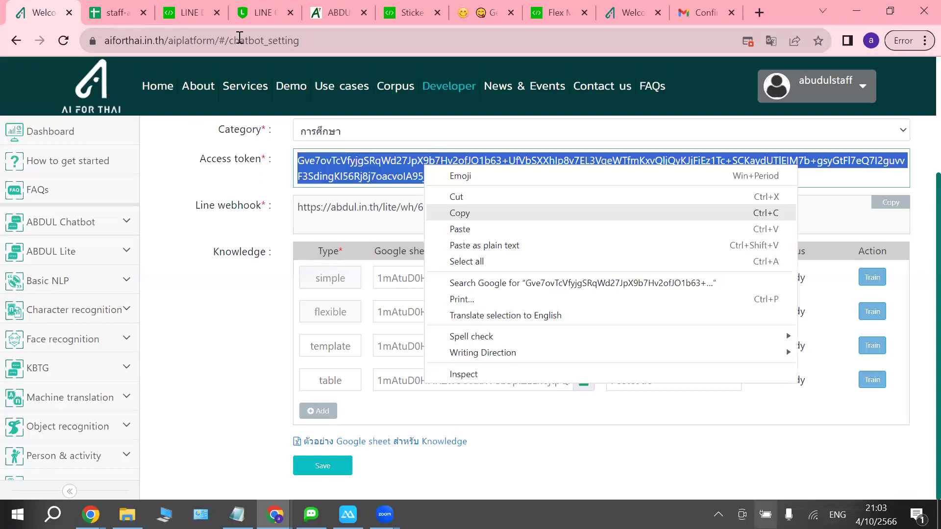
{"action": "key", "text": "Escape"}
Paste the access token into the ABDUL tools Token field and check the listed rich menu.
{"action": "key", "text": "ctrl+5"}
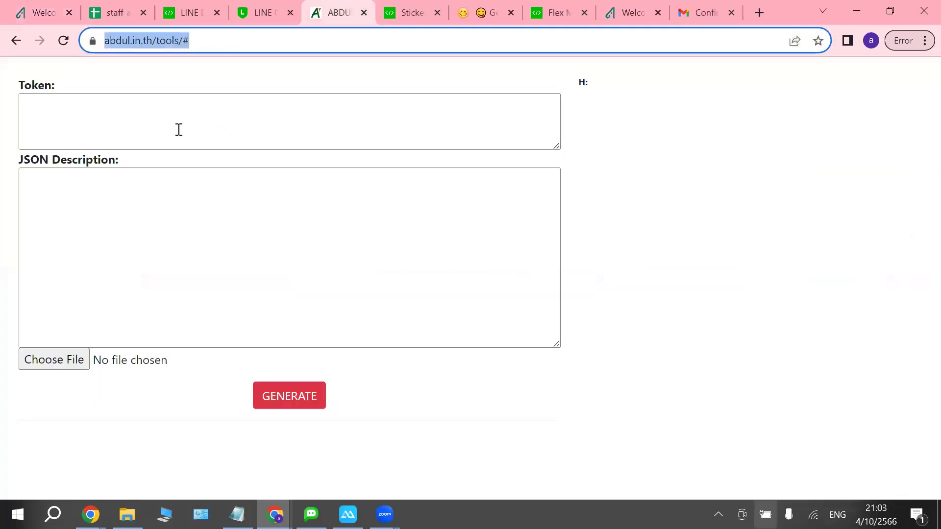
{"action": "left_click", "coordinate": [178, 129]}
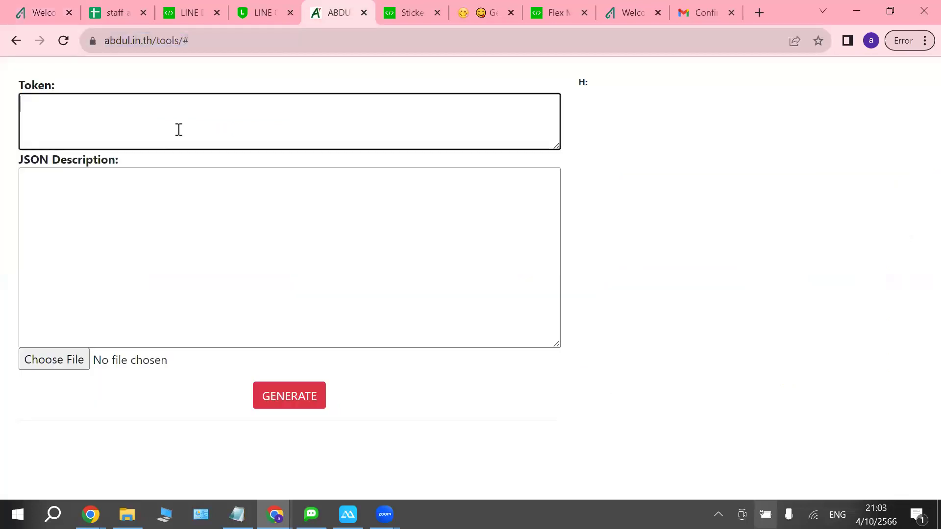
{"action": "key", "text": "ctrl+v"}
{"action": "left_click", "coordinate": [208, 193]}
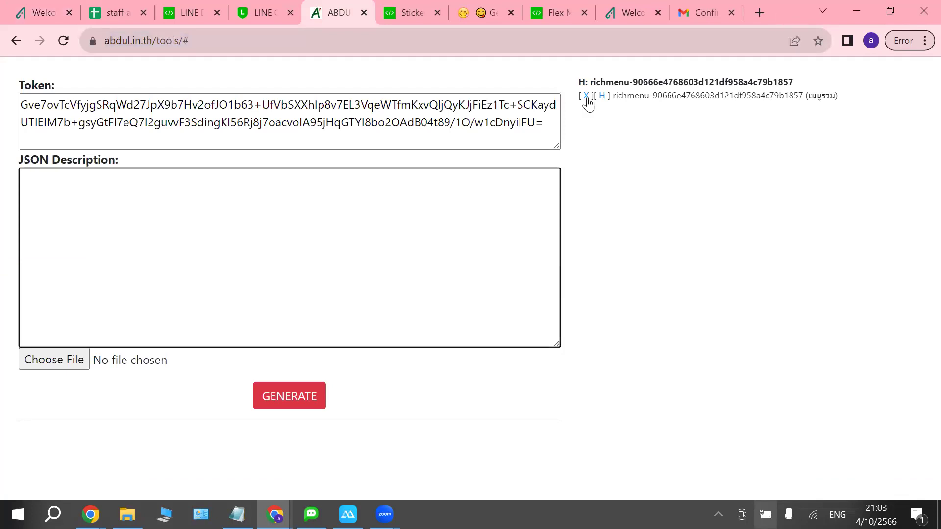
{"action": "left_click", "coordinate": [601, 96]}
{"action": "left_click", "coordinate": [470, 241]}
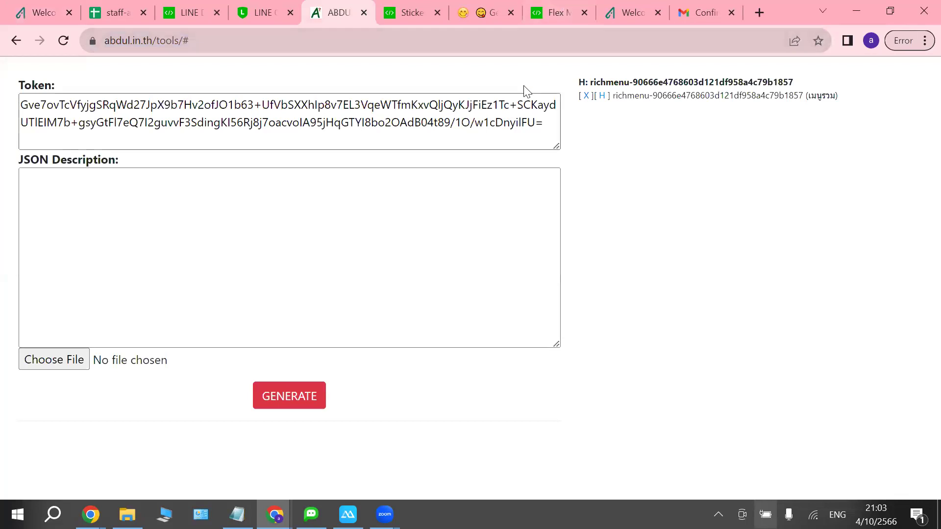
{"action": "left_click", "coordinate": [568, 8]}
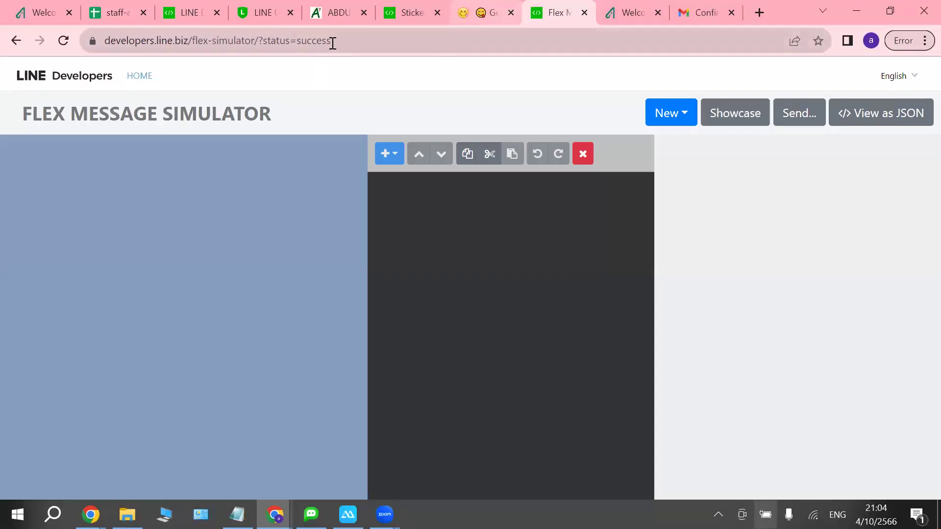
Search the web for 'rich menu' to reach LINE Rich Menu Maker.
{"action": "left_click", "coordinate": [338, 42]}
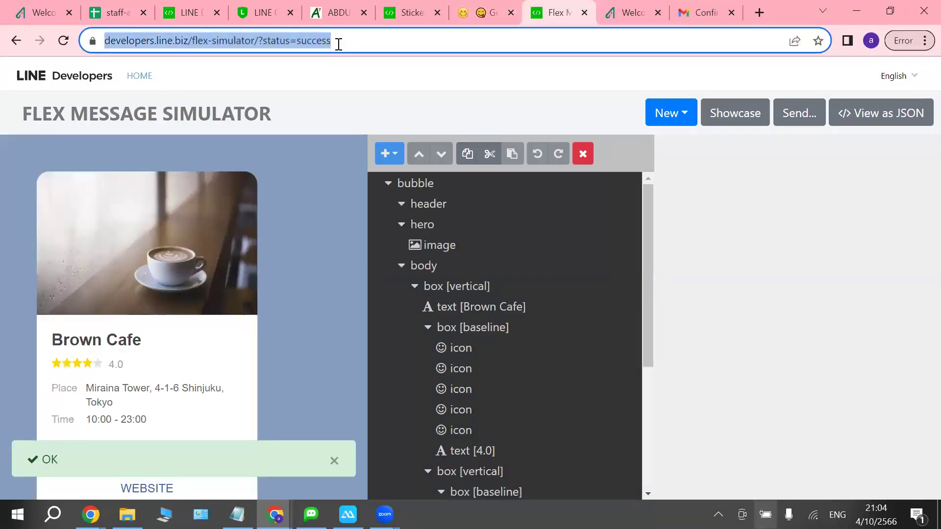
{"action": "type", "text": "ri"}
{"action": "key", "text": "Return"}
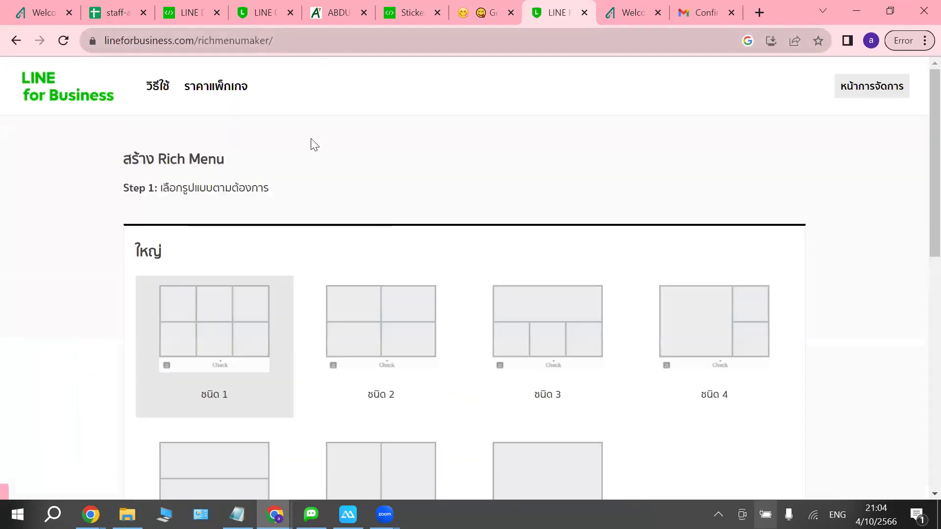
{"action": "right_click", "coordinate": [268, 42]}
{"action": "left_click", "coordinate": [333, 401]}
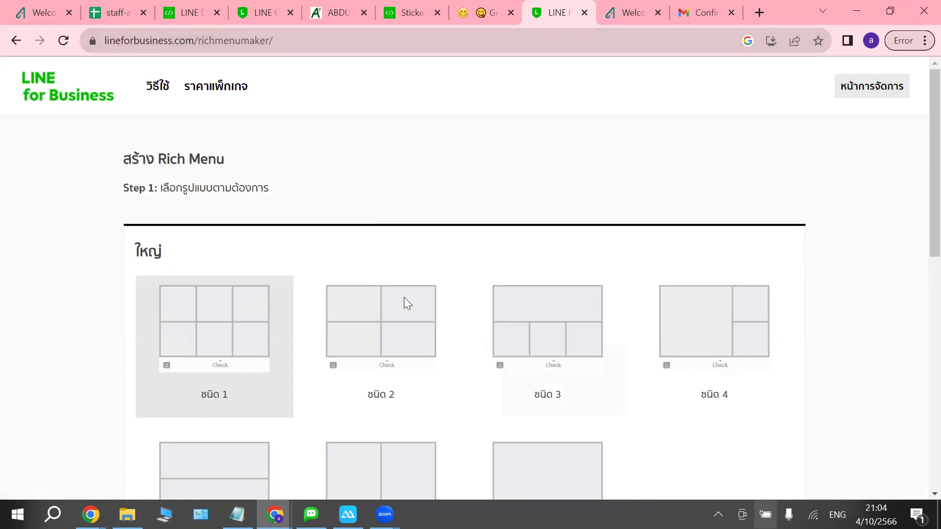
Select the small single-panel layout ชนิด 5.
{"action": "scroll", "coordinate": [404, 298], "scroll_direction": "down", "scroll_amount": 5}
{"action": "scroll", "coordinate": [410, 294], "scroll_direction": "down", "scroll_amount": 4}
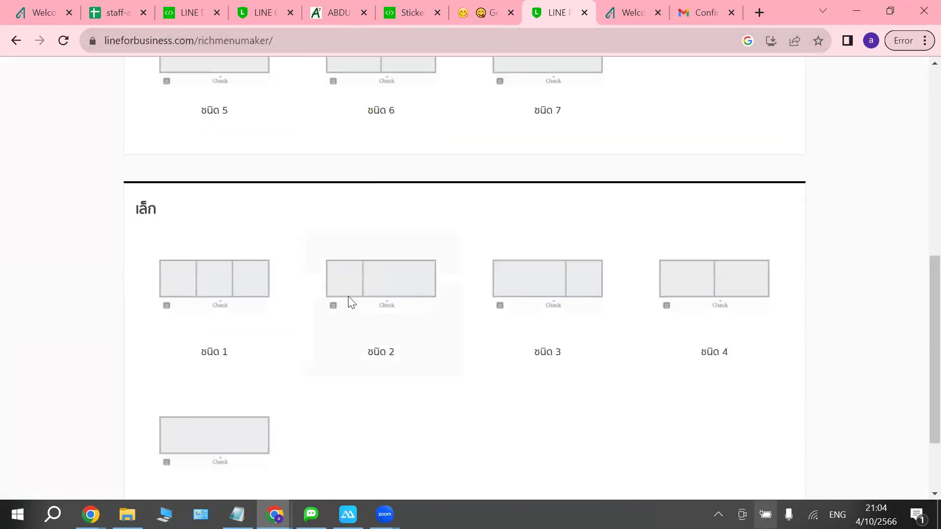
{"action": "scroll", "coordinate": [352, 303], "scroll_direction": "down", "scroll_amount": 2}
{"action": "left_click", "coordinate": [273, 330]}
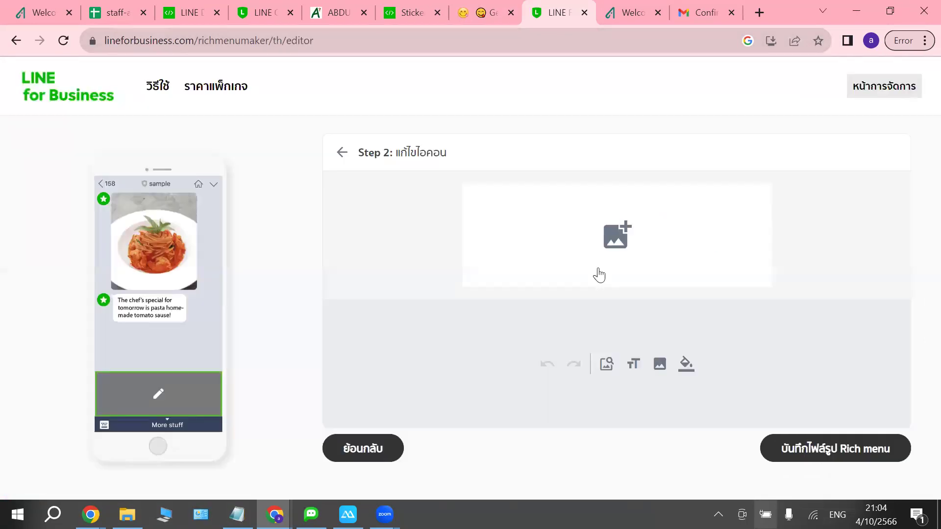
Add a blue contact headset icon to the menu area and save the design.
{"action": "left_click", "coordinate": [606, 365]}
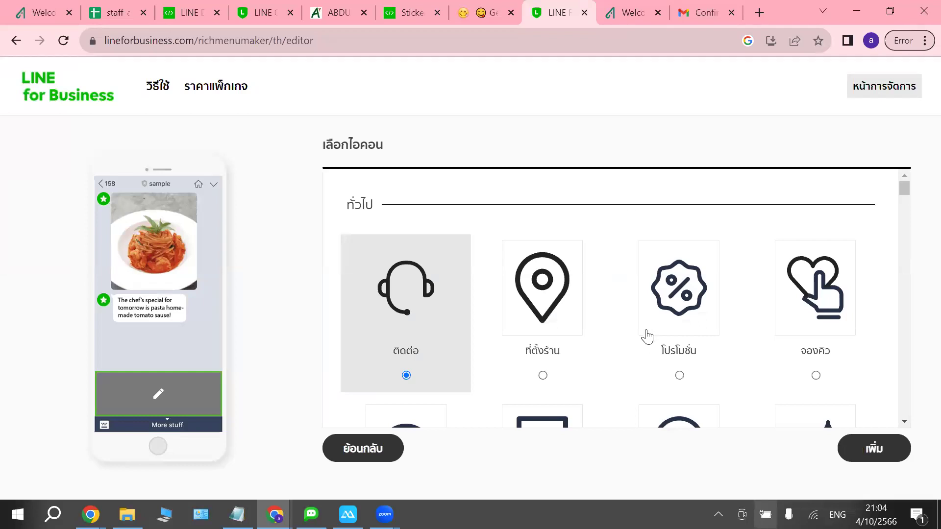
{"action": "scroll", "coordinate": [472, 384], "scroll_direction": "down", "scroll_amount": 2}
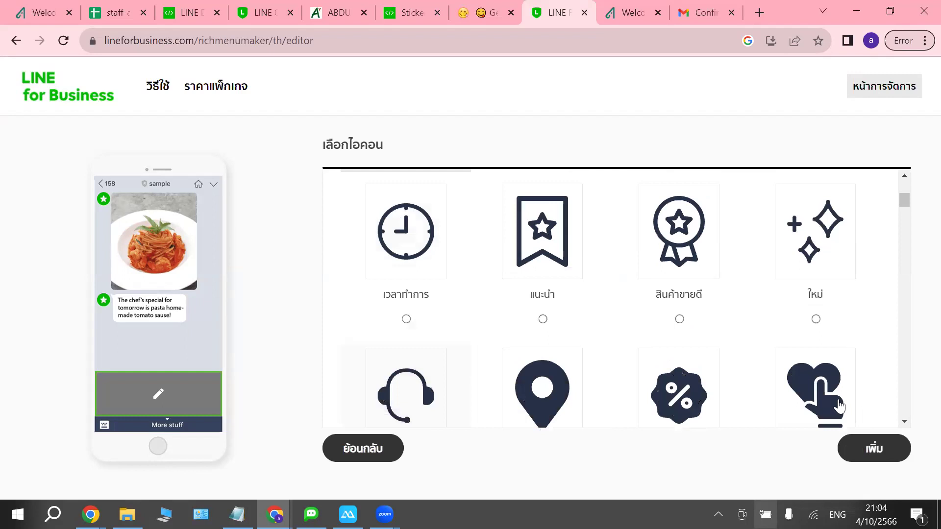
{"action": "left_click", "coordinate": [874, 448]}
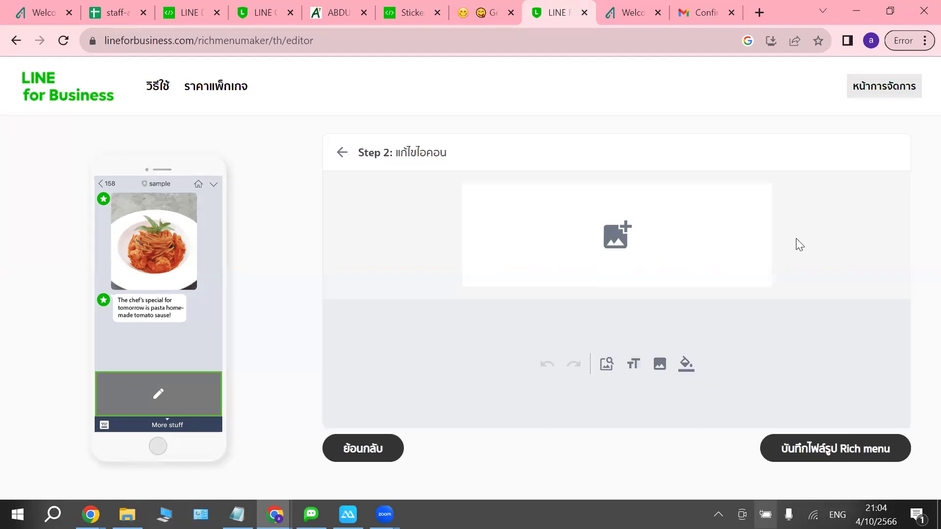
{"action": "left_click", "coordinate": [517, 377]}
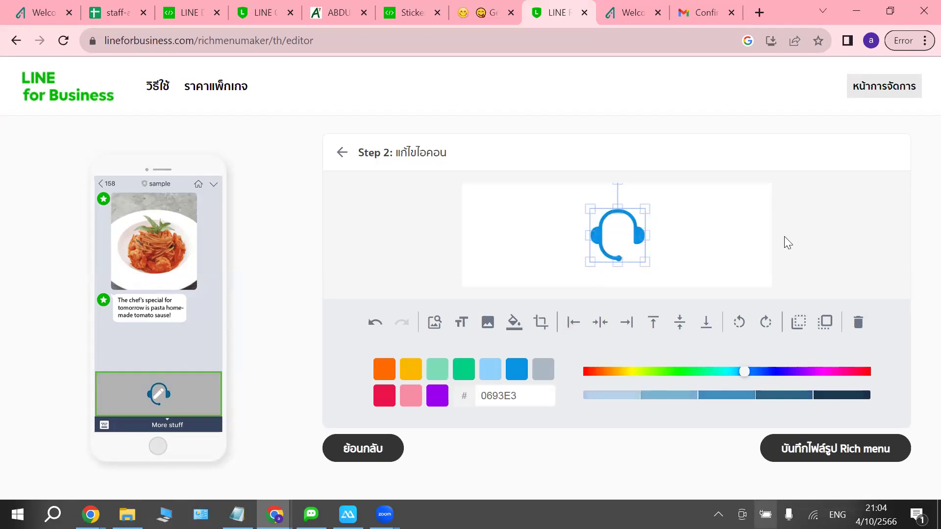
{"action": "left_click", "coordinate": [789, 451]}
Accept the Rich Menu Maker terms and download the menu image as a JPG.
{"action": "scroll", "coordinate": [151, 322], "scroll_direction": "down", "scroll_amount": 5}
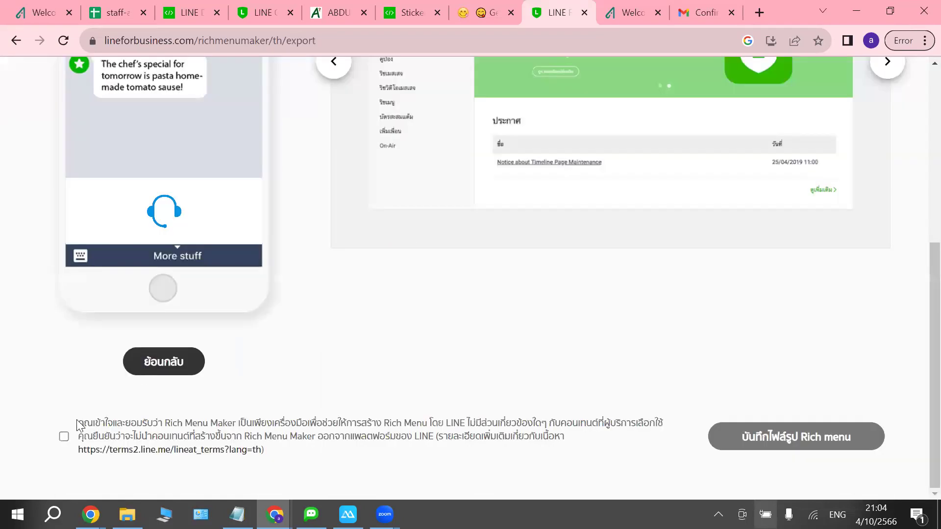
{"action": "left_click", "coordinate": [136, 416]}
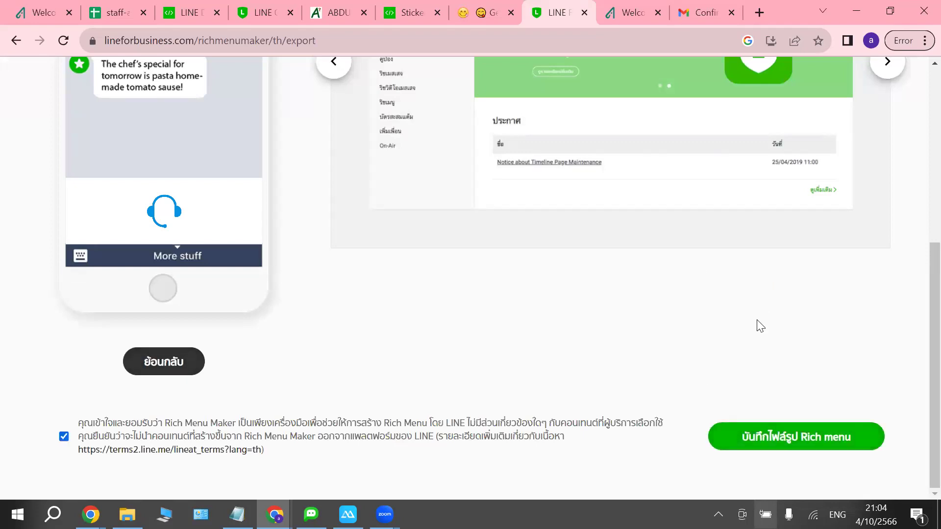
{"action": "left_click", "coordinate": [758, 438]}
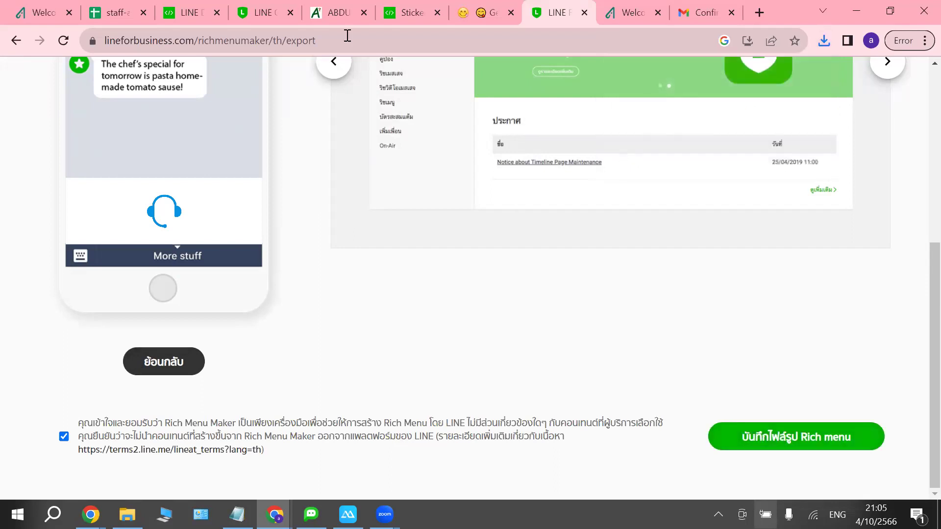
Give Rich Menu 1 the linerichmenu (11) image with base height 843.
{"action": "left_click", "coordinate": [311, 515]}
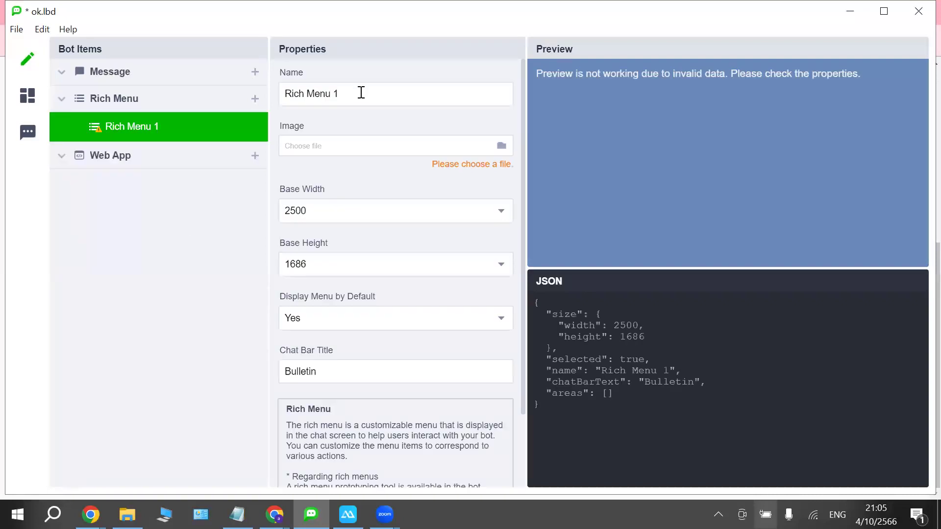
{"action": "left_click", "coordinate": [502, 147]}
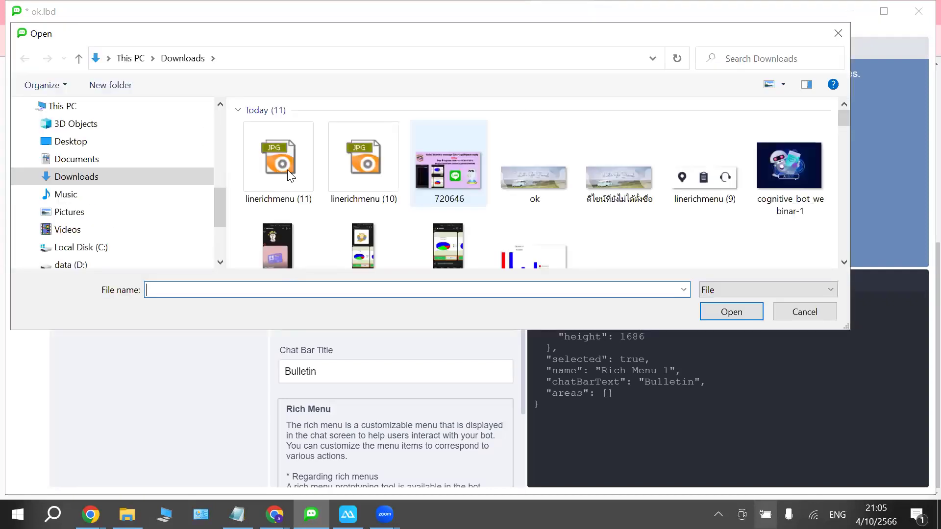
{"action": "left_click", "coordinate": [289, 172]}
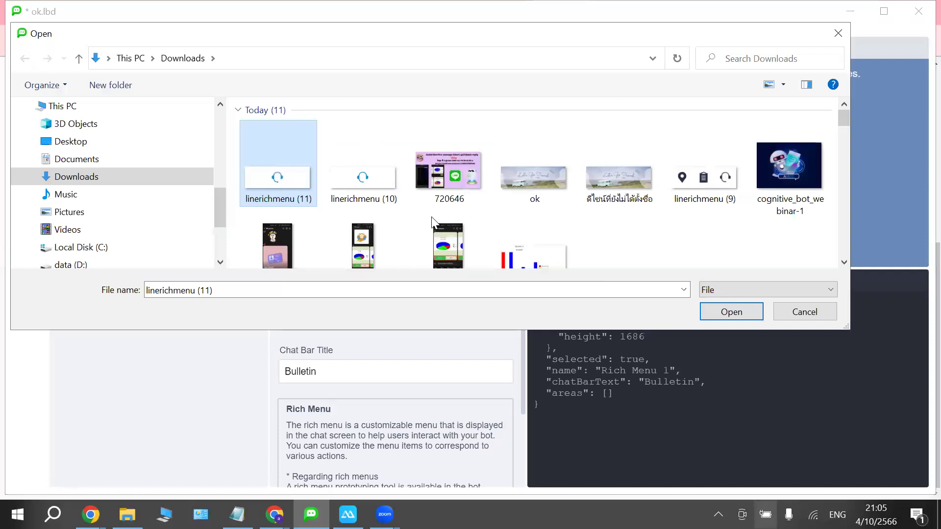
{"action": "key", "text": "Return"}
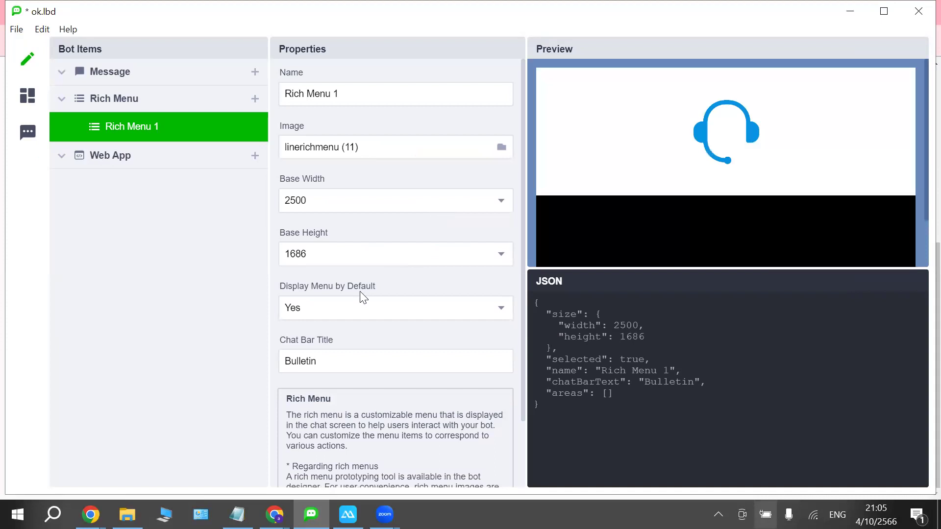
{"action": "left_click", "coordinate": [372, 259]}
{"action": "key", "text": "Down"}
{"action": "key", "text": "Return"}
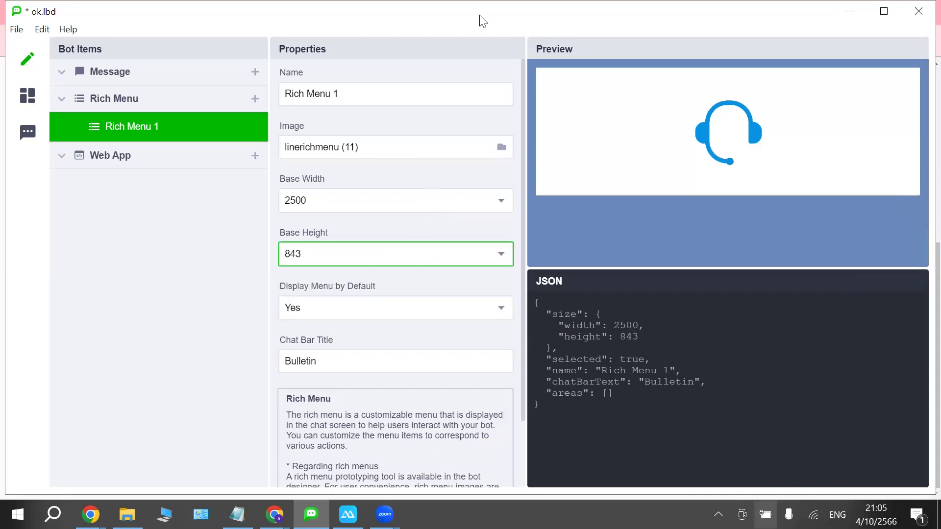
Draw one tap area over the whole image sending 'home', with chat bar title 'test'.
{"action": "left_click_drag", "start_coordinate": [583, 84], "coordinate": [557, 77]}
{"action": "left_click_drag", "start_coordinate": [762, 155], "coordinate": [901, 185]}
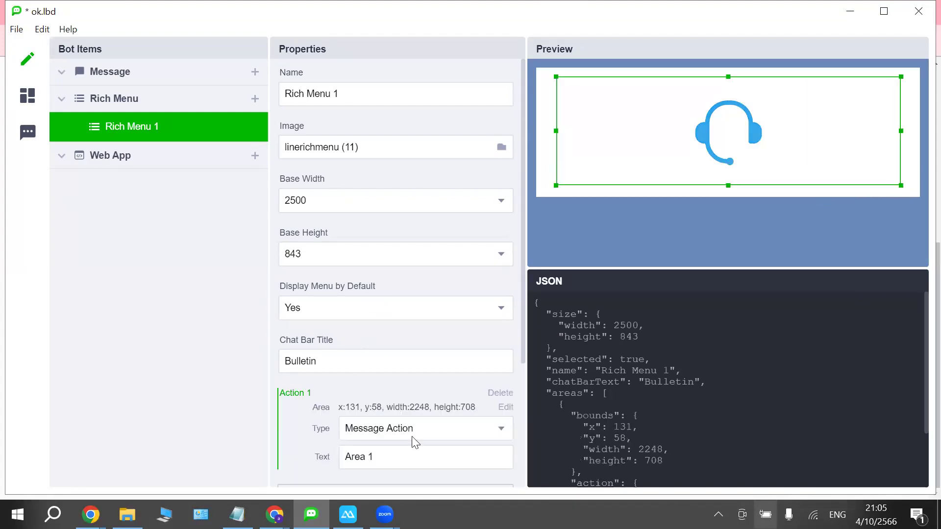
{"action": "left_click_drag", "start_coordinate": [343, 463], "coordinate": [404, 463]}
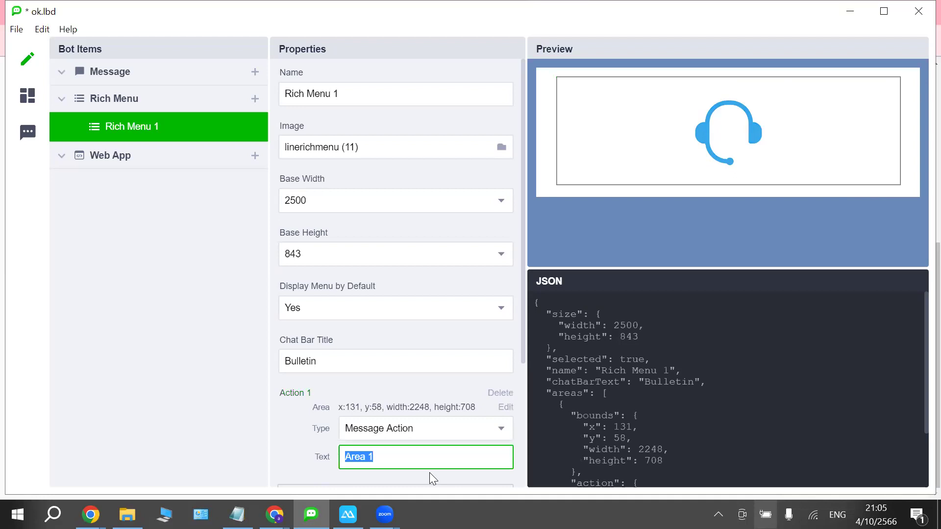
{"action": "type", "text": "home"}
{"action": "key", "text": "shift+Tab"}
{"action": "type", "text": "test"}
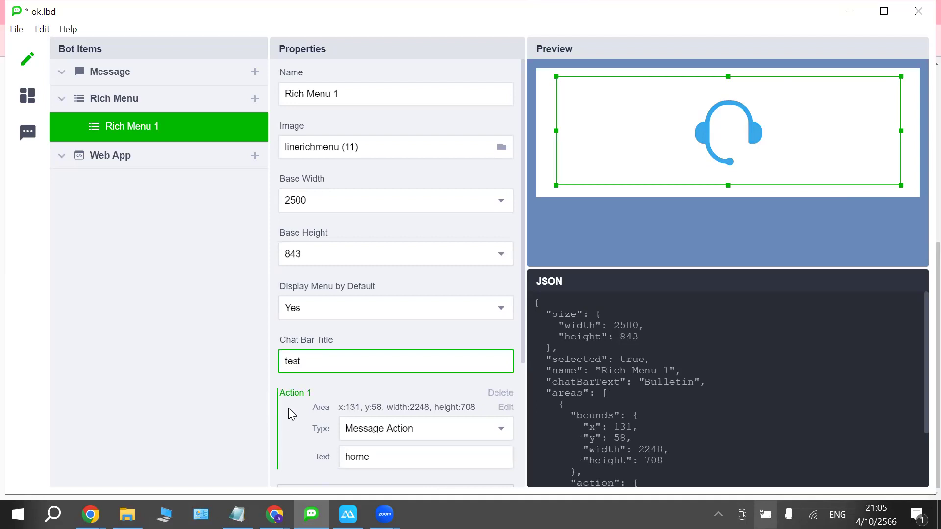
Commit the 'test' chat bar title, select all of Rich Menu 1's JSON, and return to Chrome.
{"action": "left_click", "coordinate": [463, 378]}
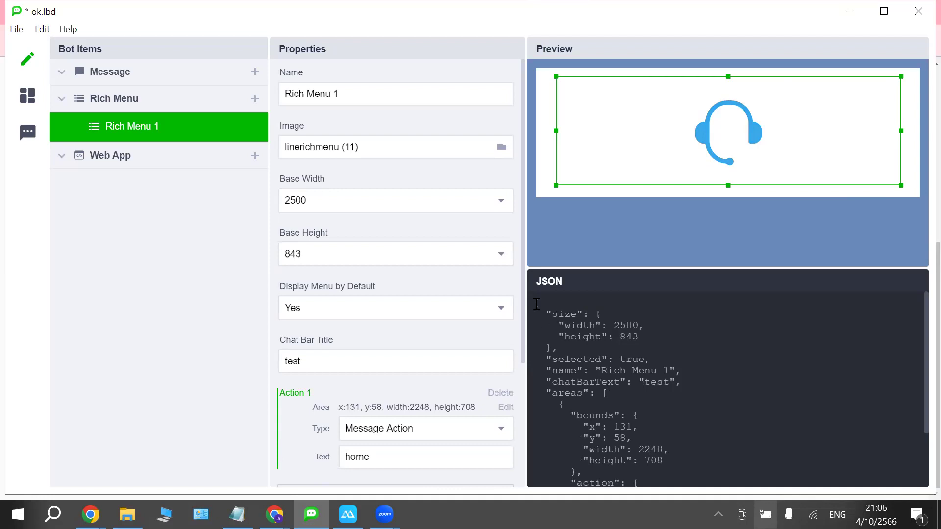
{"action": "left_click_drag", "start_coordinate": [536, 304], "coordinate": [593, 467]}
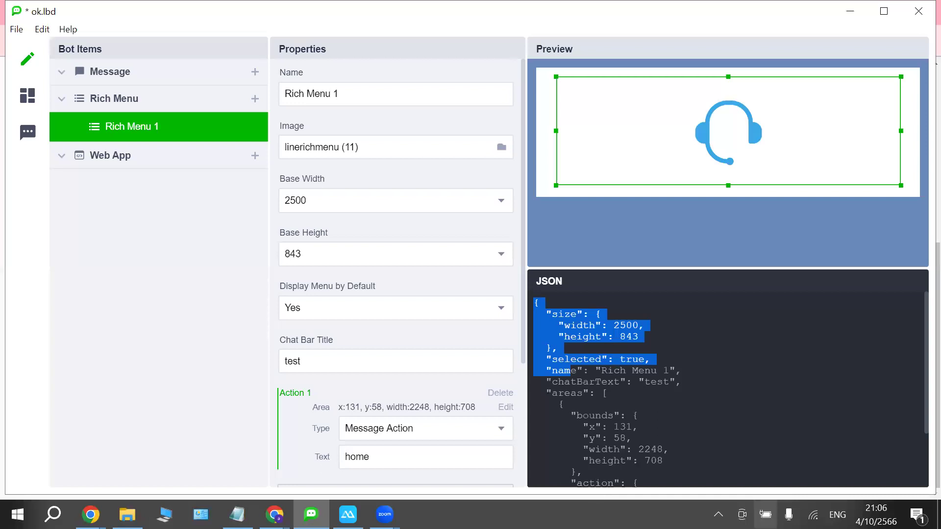
{"action": "left_click", "coordinate": [590, 470]}
{"action": "key", "text": "ctrl+a"}
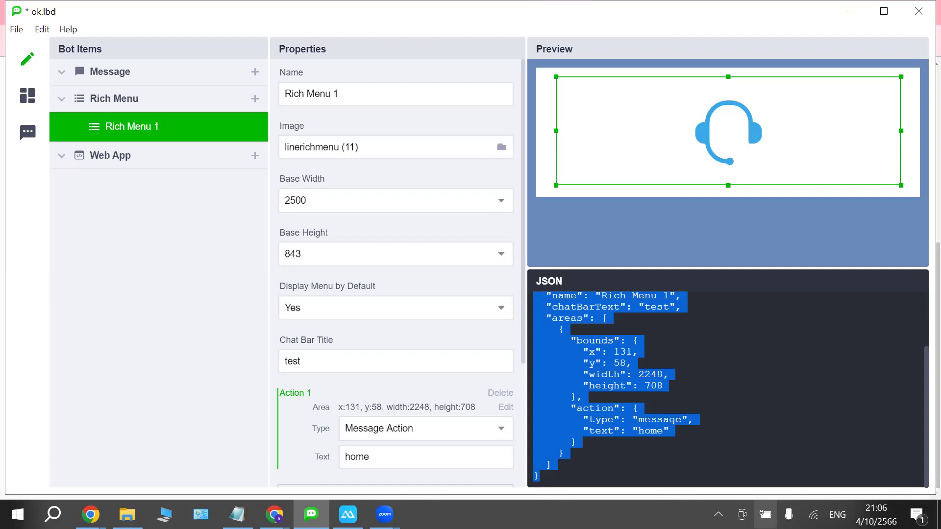
{"action": "left_click", "coordinate": [276, 502]}
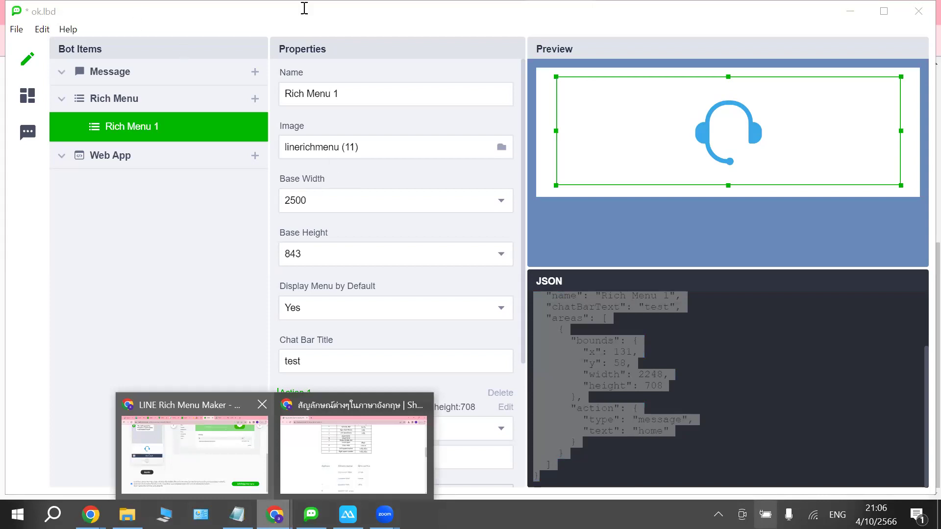
{"action": "key", "text": "alt+Tab"}
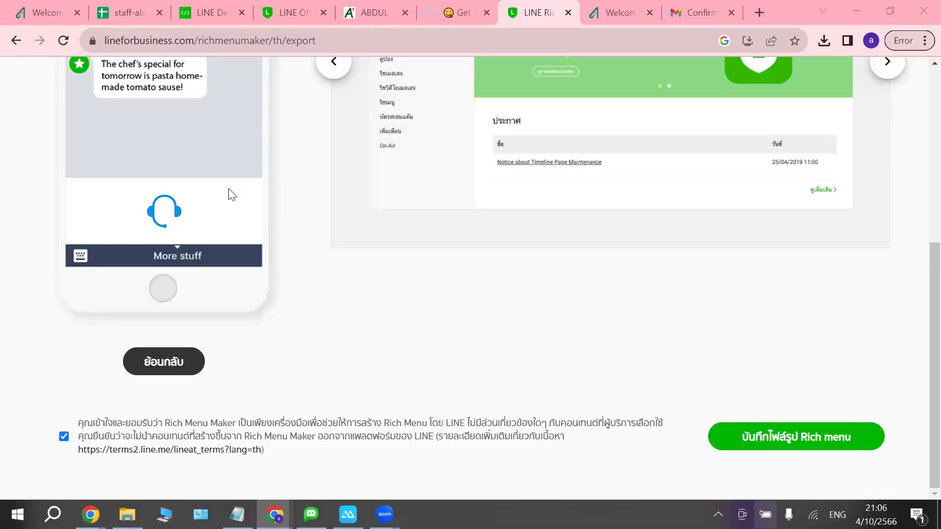
Paste the copied rich menu JSON into ABDUL tools' JSON Description field.
{"action": "key", "text": "ctrl+shift+Tab"}
{"action": "key", "text": "ctrl+shift+Tab"}
{"action": "left_click", "coordinate": [204, 220]}
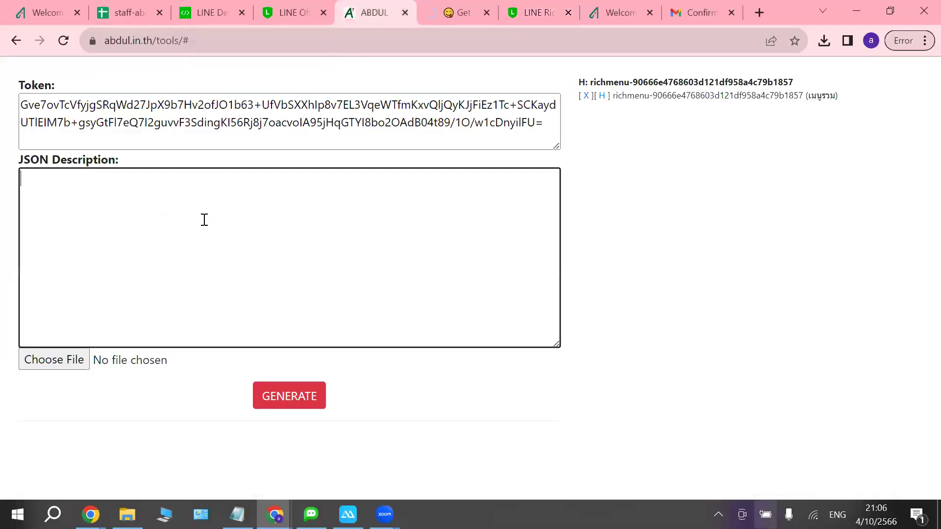
{"action": "key", "text": "ctrl+v"}
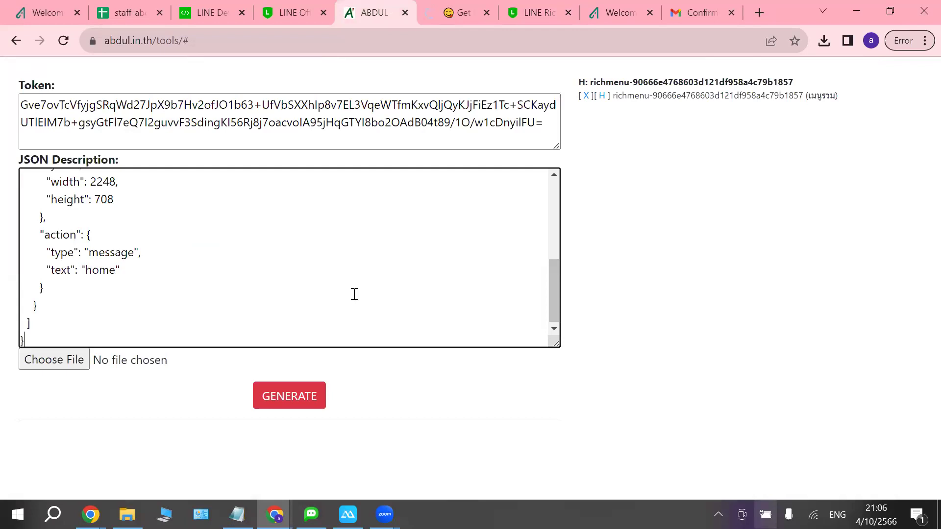
Attach linerichmenu (11).jpg, generate the test rich menu, and begin selecting its ID.
{"action": "left_click", "coordinate": [76, 360]}
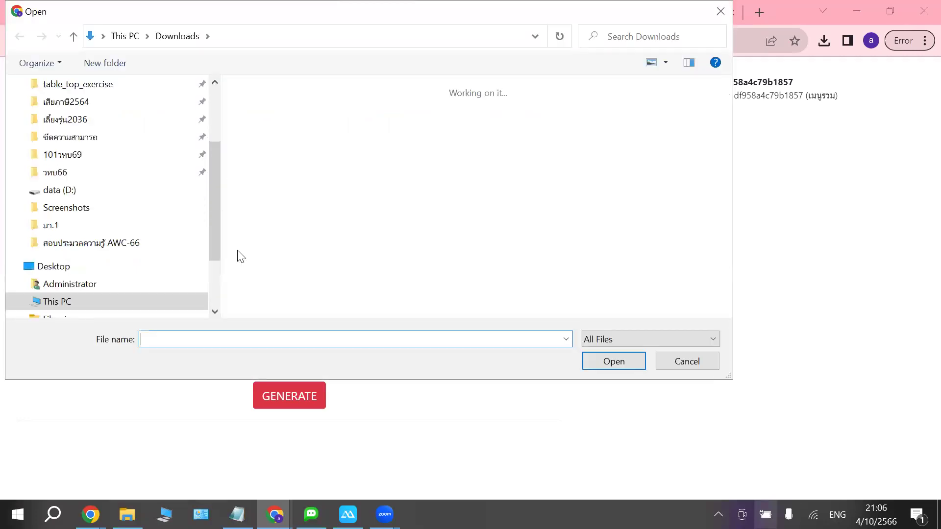
{"action": "left_click", "coordinate": [282, 173]}
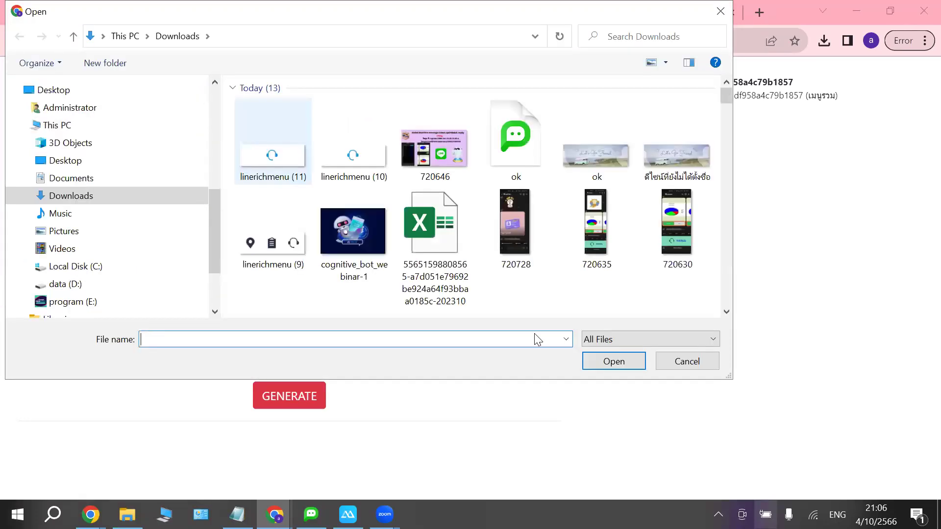
{"action": "left_click", "coordinate": [606, 355]}
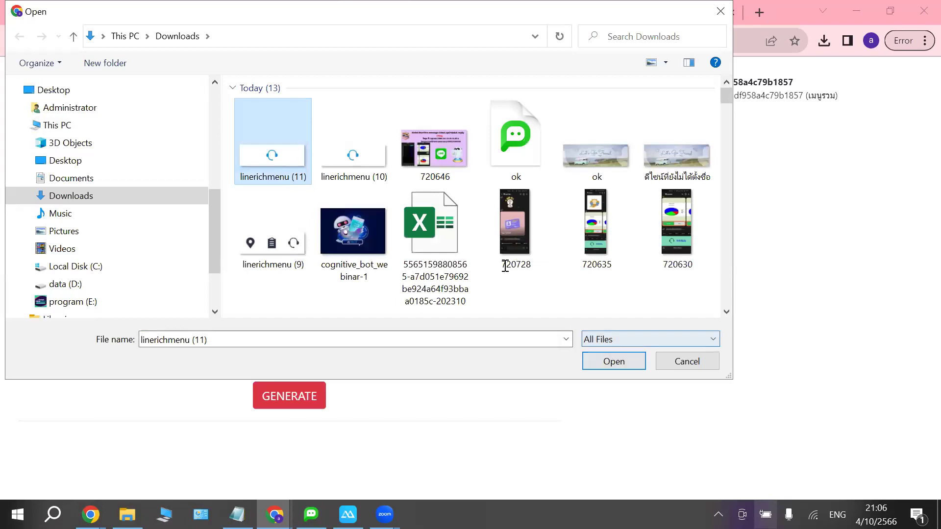
{"action": "left_click", "coordinate": [309, 392]}
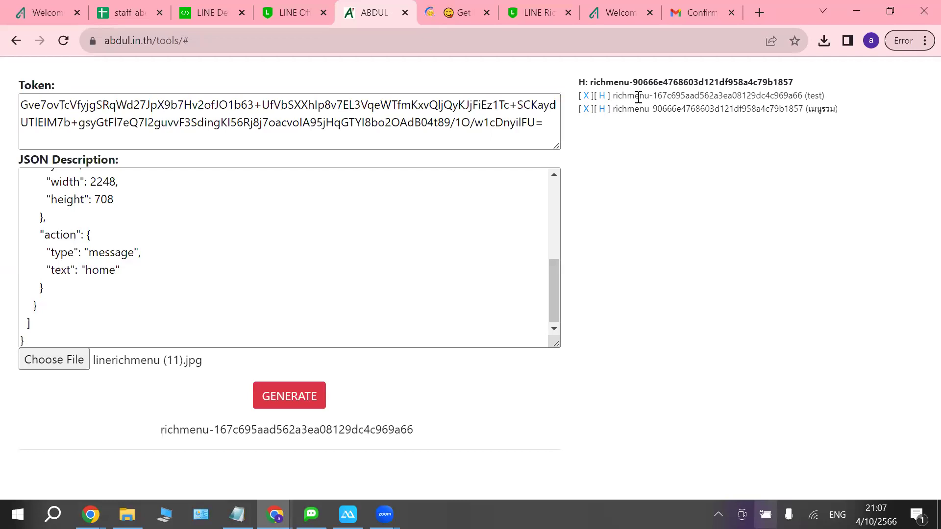
{"action": "left_click_drag", "start_coordinate": [614, 95], "coordinate": [682, 96]}
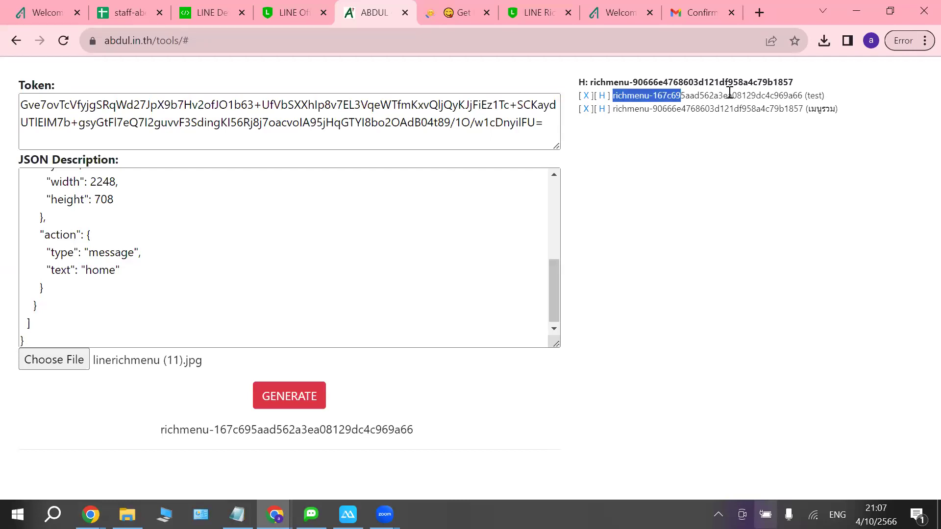
Select the test rich menu's full ID, then go to the staff-abdul-lite spreadsheet.
{"action": "left_click", "coordinate": [792, 96], "text": "shift"}
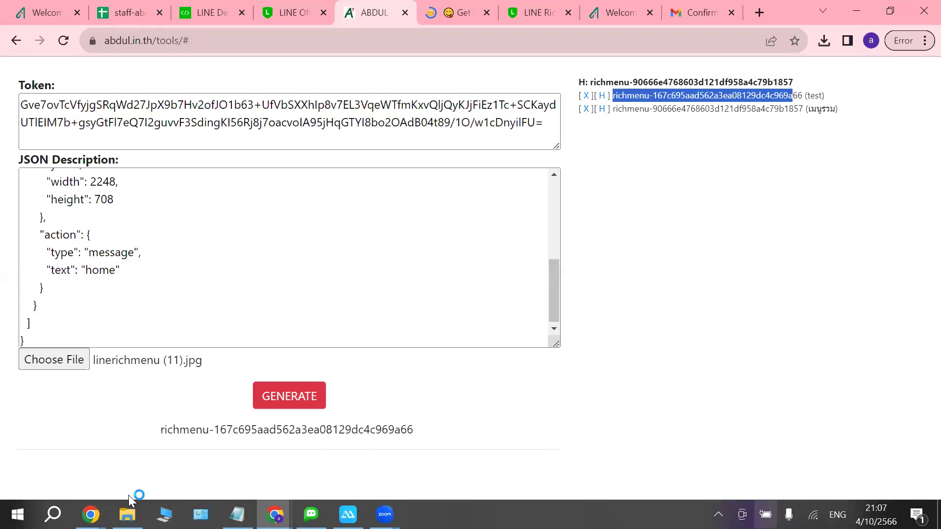
{"action": "key", "text": "ctrl+2"}
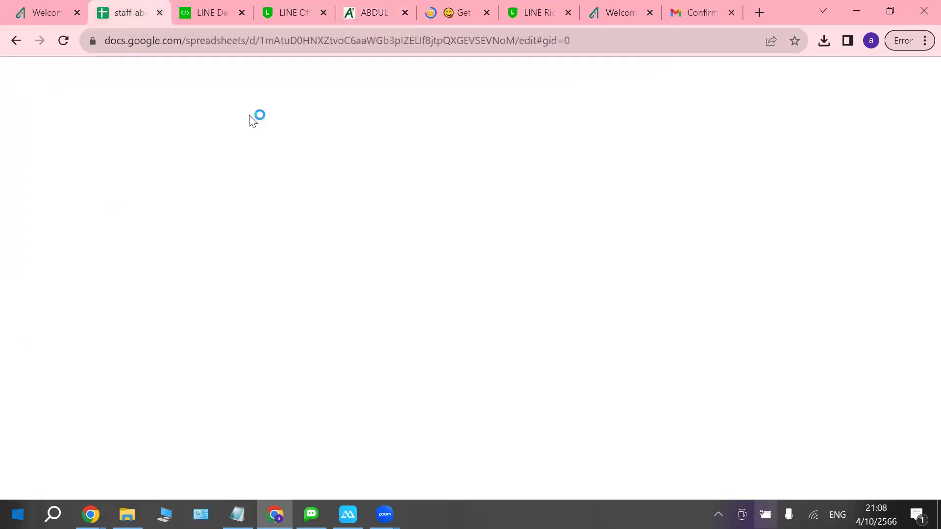
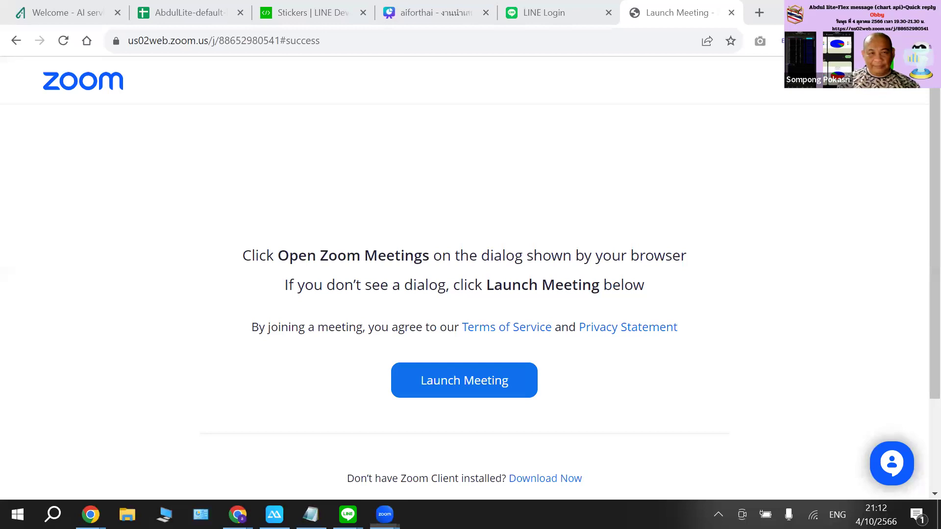
Switch Chrome from the Zoom launch page to the AbdulLite-default-knowledge-v2 spreadsheet.
{"action": "left_click", "coordinate": [216, 149]}
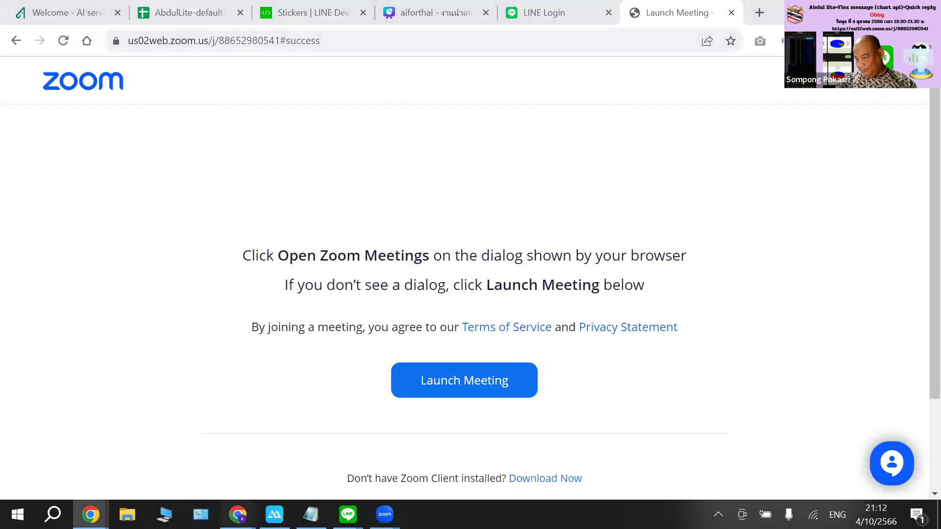
{"action": "left_click", "coordinate": [204, 16]}
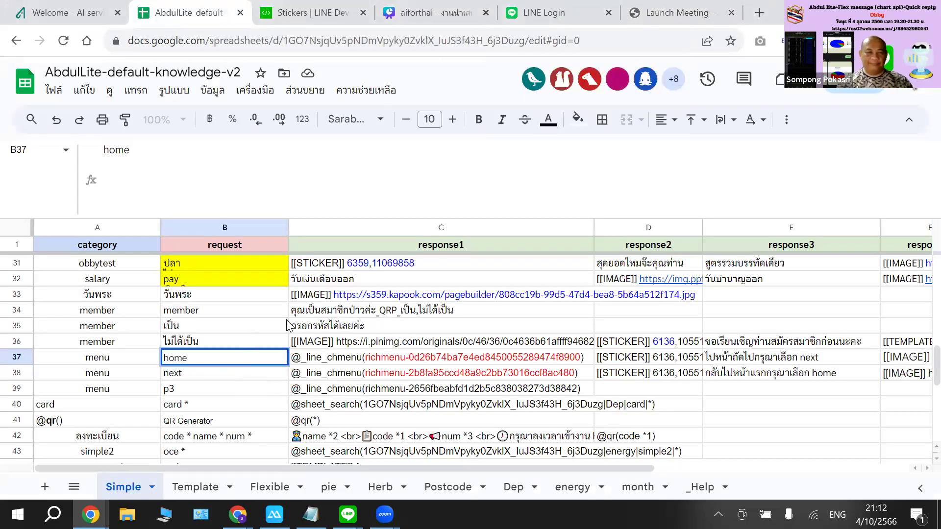
Bring the staff-abdul-lite spreadsheet window to the front.
{"action": "left_click", "coordinate": [287, 322]}
{"action": "scroll", "coordinate": [294, 319], "scroll_direction": "down", "scroll_amount": 6}
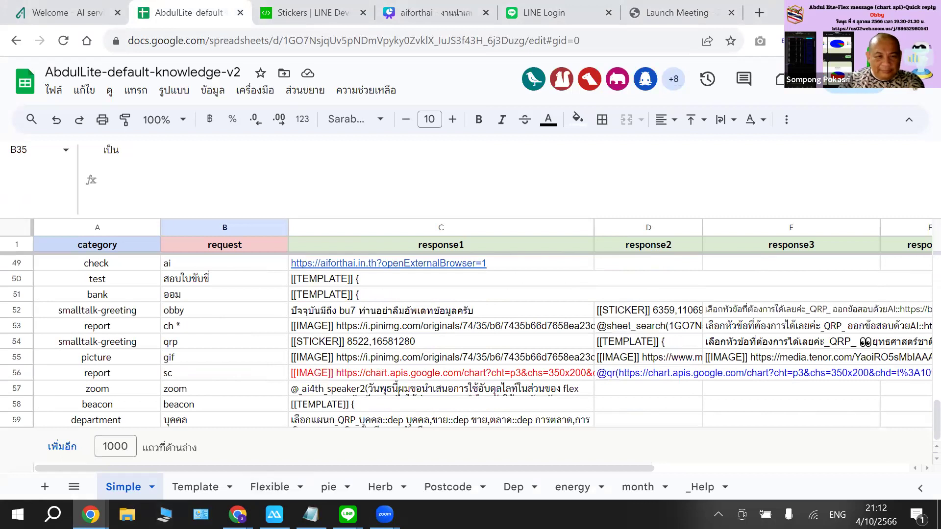
{"action": "mouse_move", "coordinate": [238, 515]}
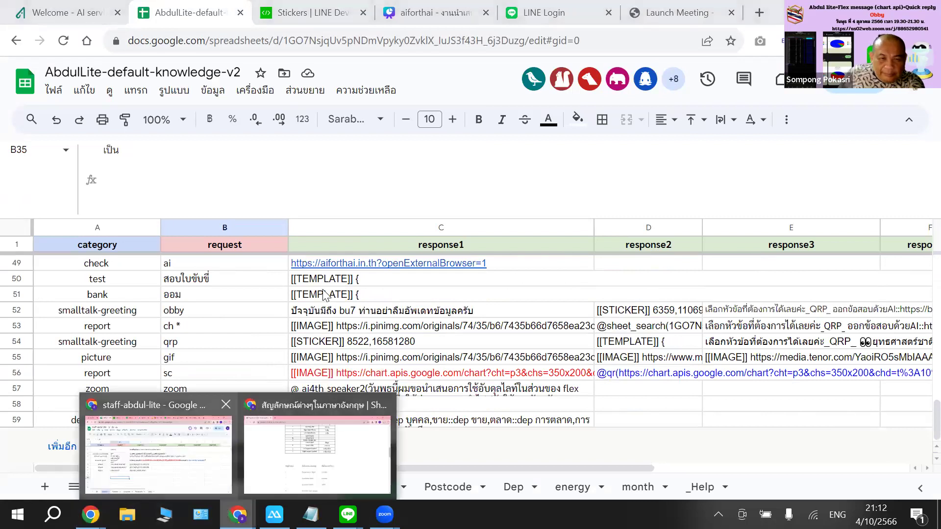
{"action": "left_click", "coordinate": [226, 479]}
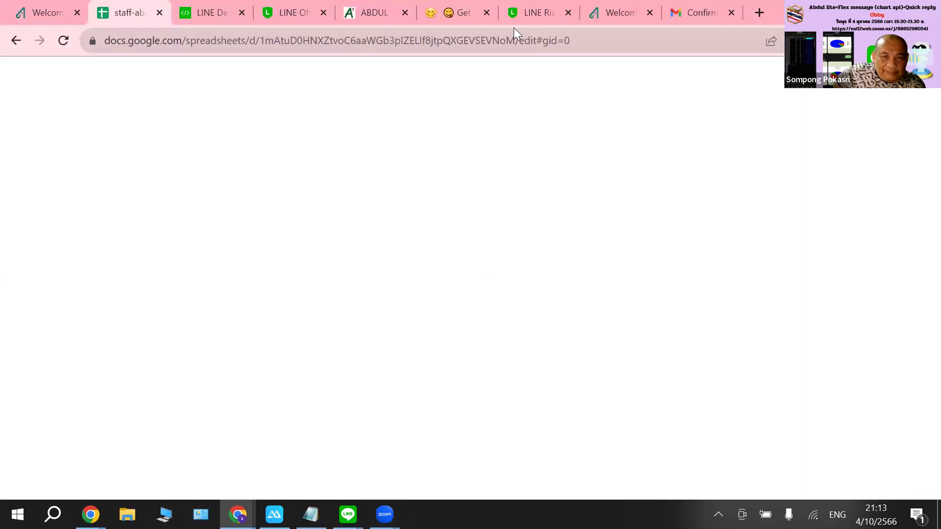
Close the emoji site tab and go to the ABDUL rich-menu tools page.
{"action": "left_click", "coordinate": [487, 13]}
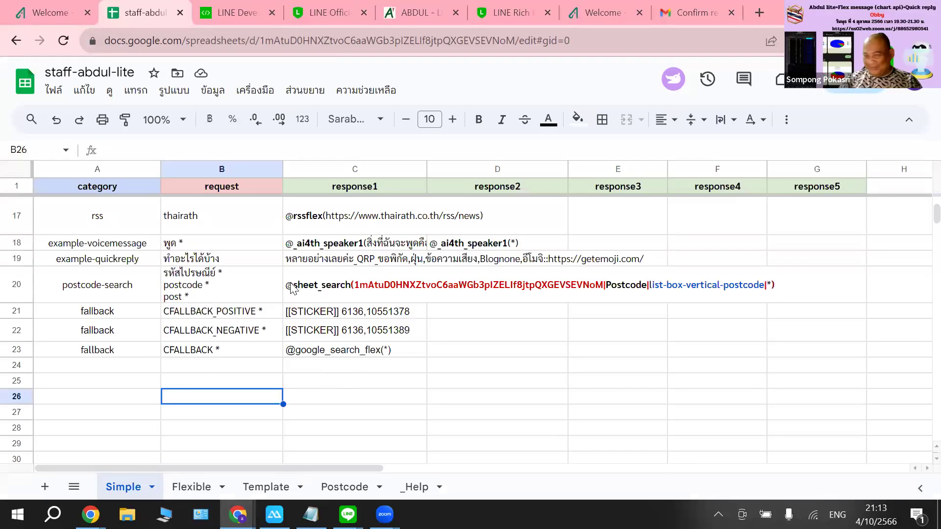
{"action": "scroll", "coordinate": [296, 290], "scroll_direction": "up", "scroll_amount": 2}
{"action": "scroll", "coordinate": [301, 290], "scroll_direction": "down", "scroll_amount": 1}
{"action": "scroll", "coordinate": [301, 289], "scroll_direction": "down", "scroll_amount": 2}
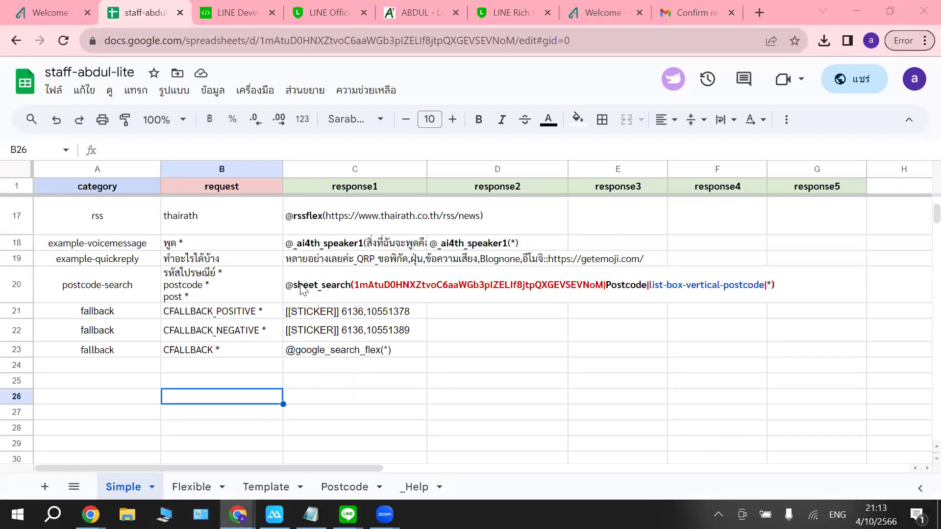
{"action": "scroll", "coordinate": [296, 302], "scroll_direction": "up", "scroll_amount": 4}
{"action": "scroll", "coordinate": [296, 303], "scroll_direction": "down", "scroll_amount": 4}
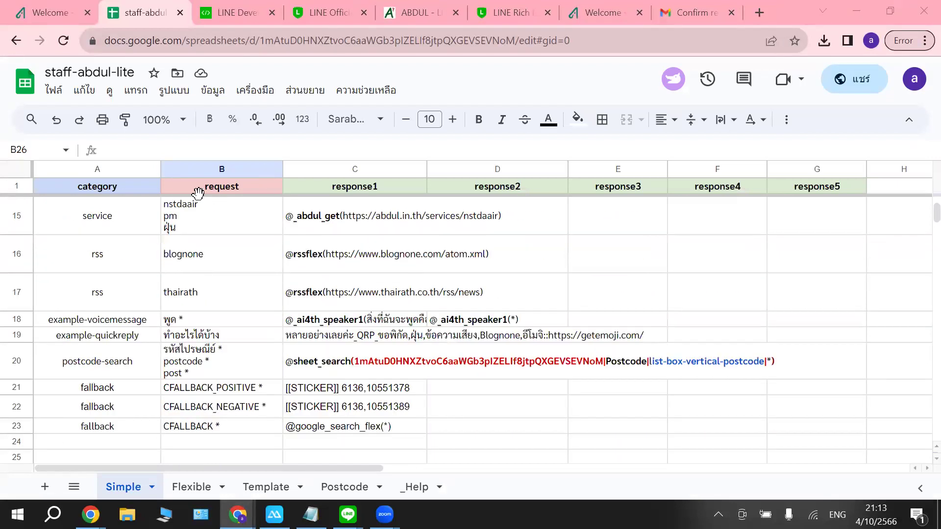
{"action": "left_click", "coordinate": [427, 12]}
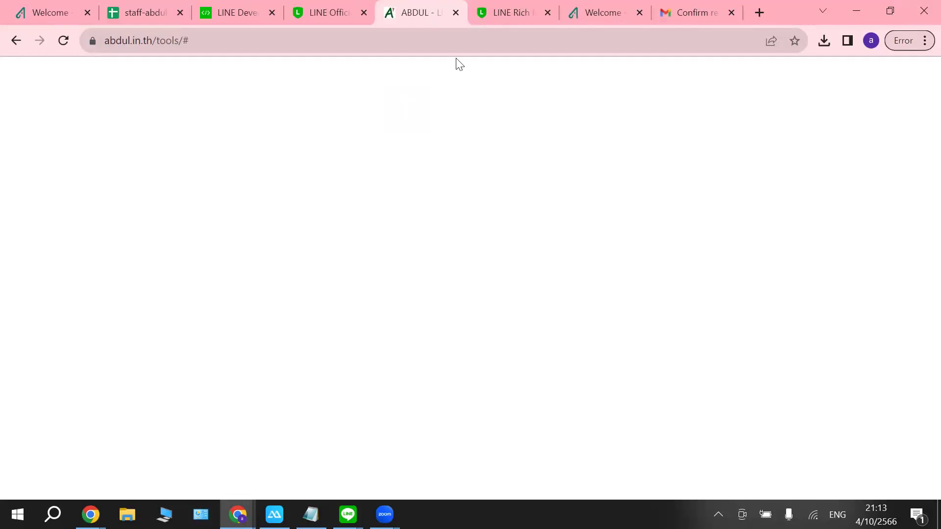
Close the three LINE tabs, reload the ABDUL rich-menu tool, then return to staff-abdul-lite.
{"action": "left_click", "coordinate": [548, 13]}
{"action": "left_click", "coordinate": [63, 40]}
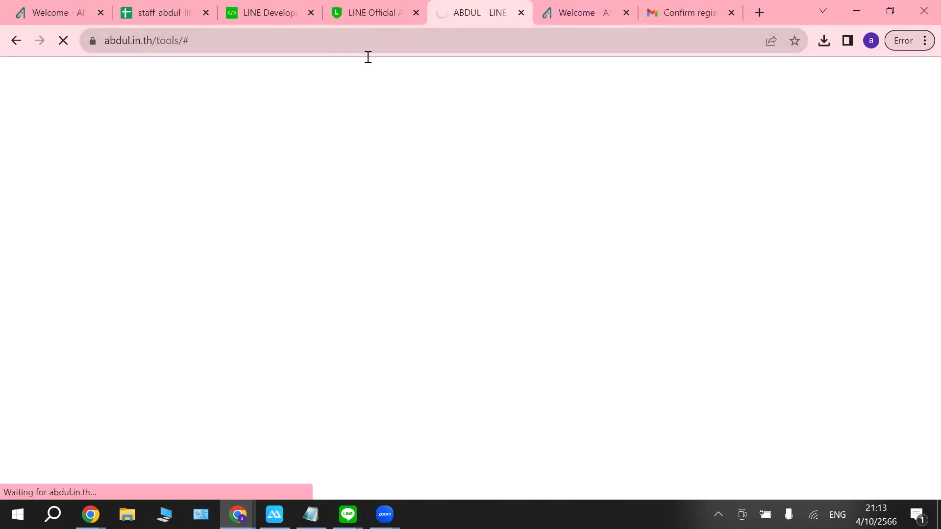
{"action": "left_click", "coordinate": [414, 14]}
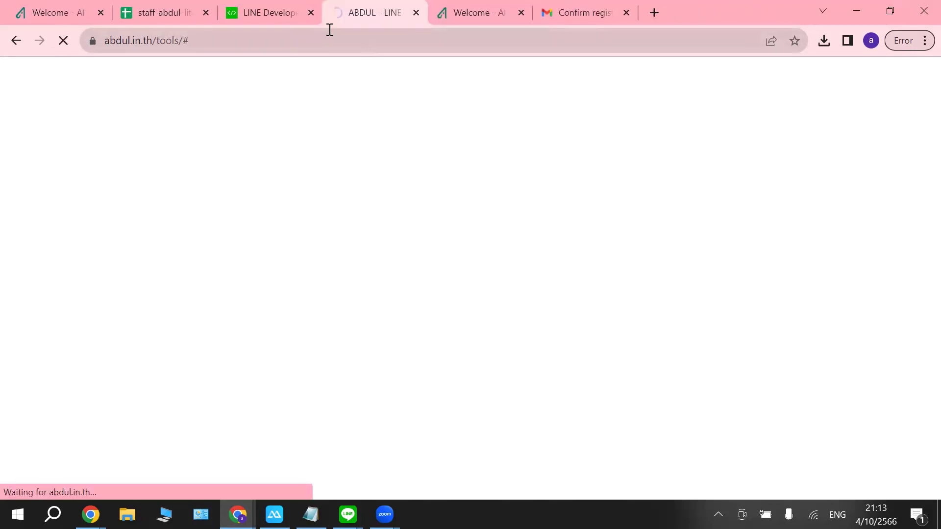
{"action": "left_click", "coordinate": [316, 12]}
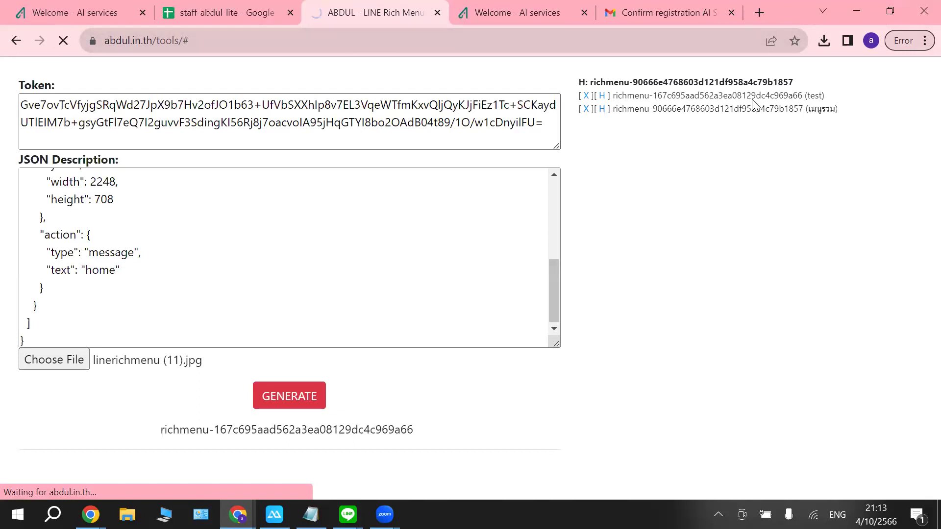
{"action": "left_click", "coordinate": [198, 10]}
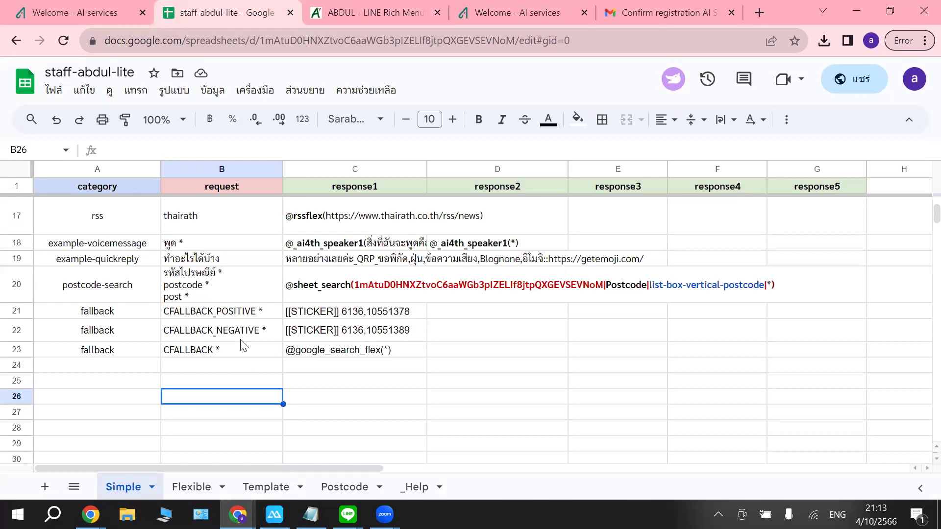
Look over the staff-abdul-lite sheet around the thairath rss response in C17.
{"action": "scroll", "coordinate": [244, 346], "scroll_direction": "up", "scroll_amount": 2}
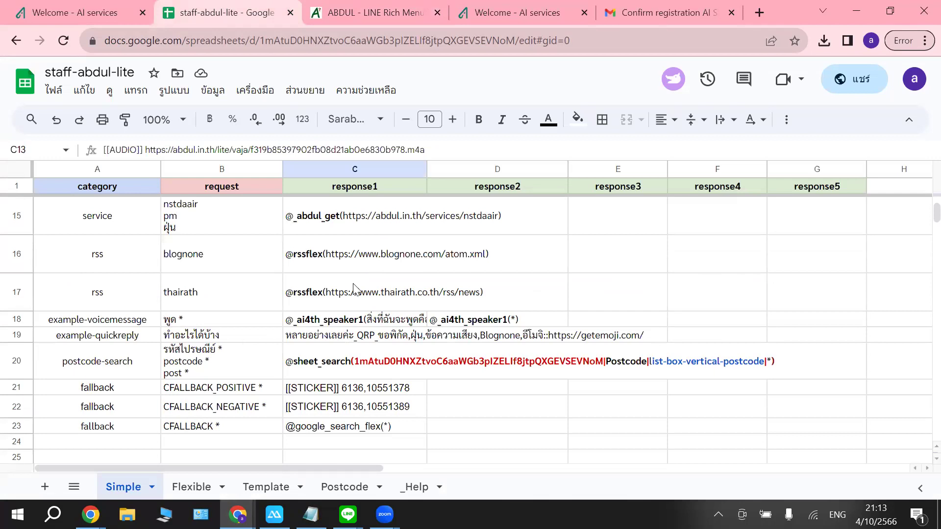
{"action": "left_click", "coordinate": [379, 284]}
{"action": "scroll", "coordinate": [381, 284], "scroll_direction": "down", "scroll_amount": 3}
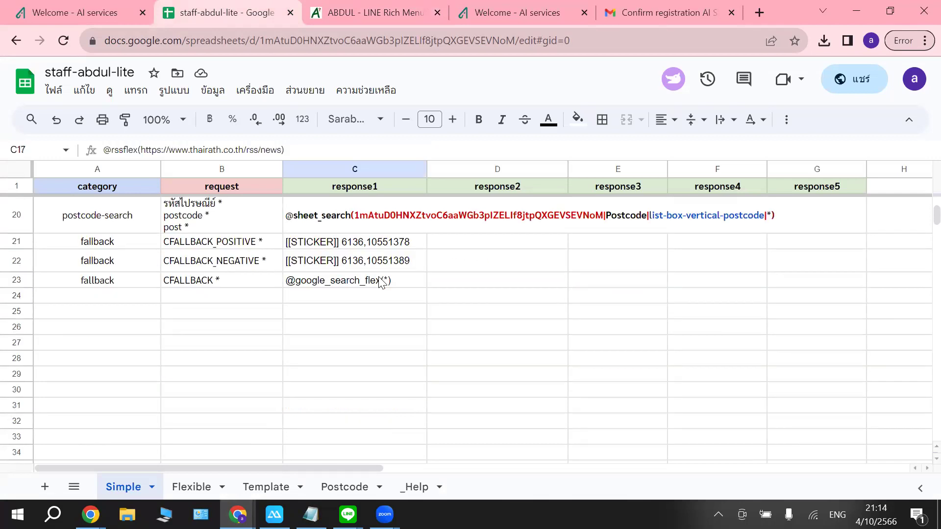
{"action": "scroll", "coordinate": [377, 289], "scroll_direction": "up", "scroll_amount": 3}
{"action": "scroll", "coordinate": [372, 296], "scroll_direction": "up", "scroll_amount": 5}
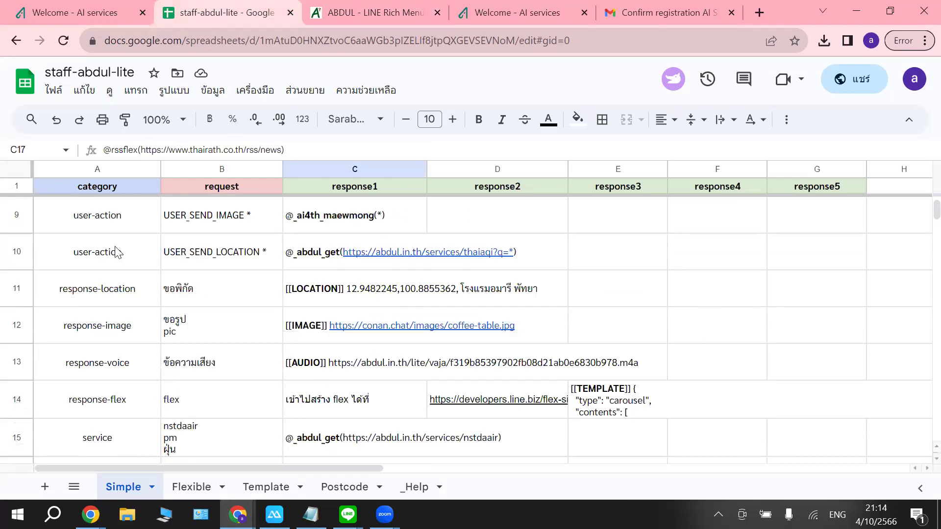
{"action": "scroll", "coordinate": [116, 252], "scroll_direction": "down", "scroll_amount": 2}
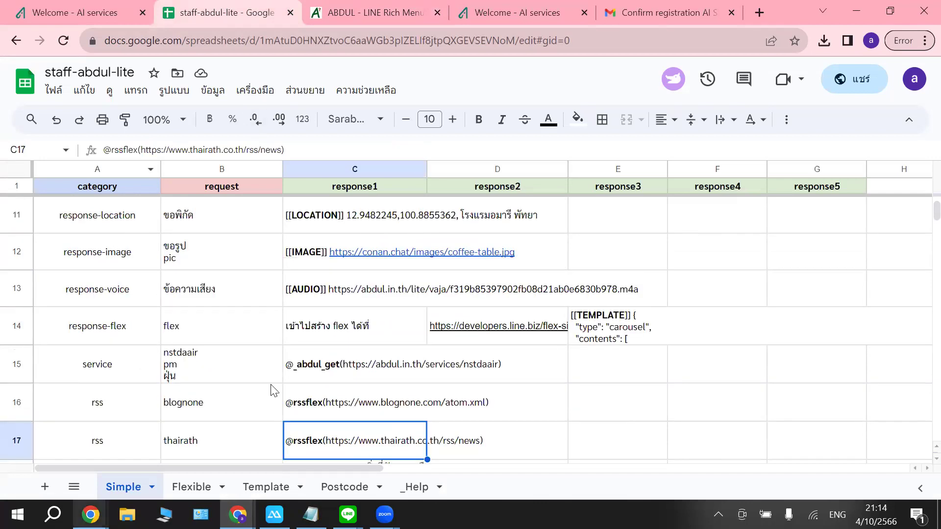
Copy the rich-menu switch formula from C38 in AbdulLite-default-knowledge-v2.
{"action": "key", "text": "alt+Tab"}
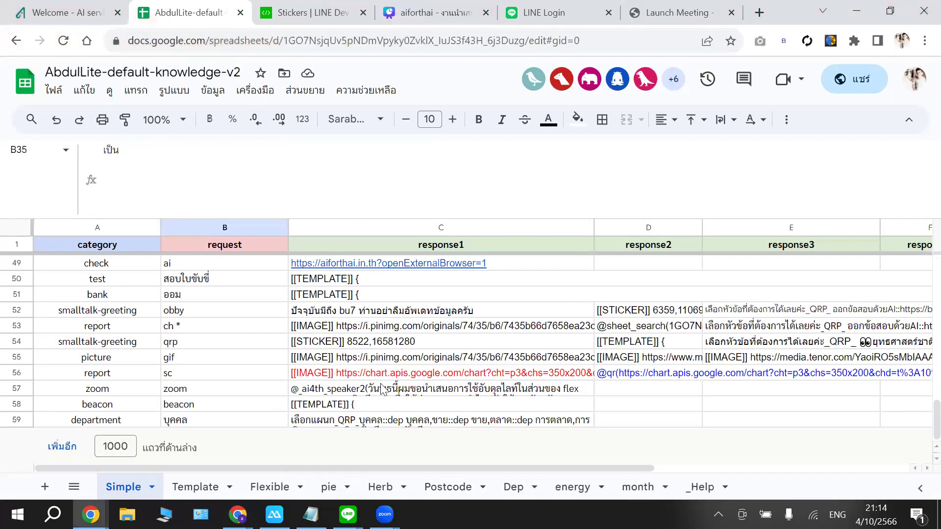
{"action": "left_click", "coordinate": [416, 347]}
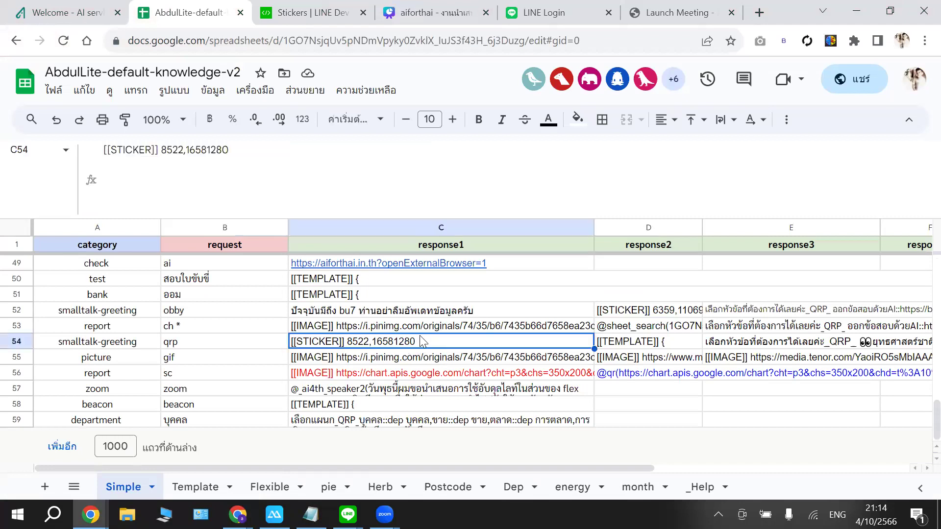
{"action": "scroll", "coordinate": [419, 344], "scroll_direction": "up", "scroll_amount": 3}
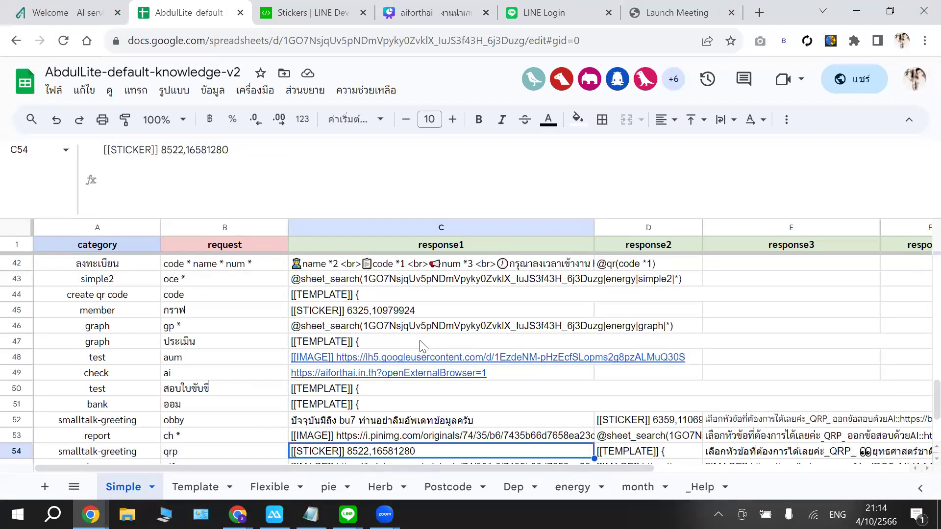
{"action": "scroll", "coordinate": [423, 346], "scroll_direction": "up", "scroll_amount": 2}
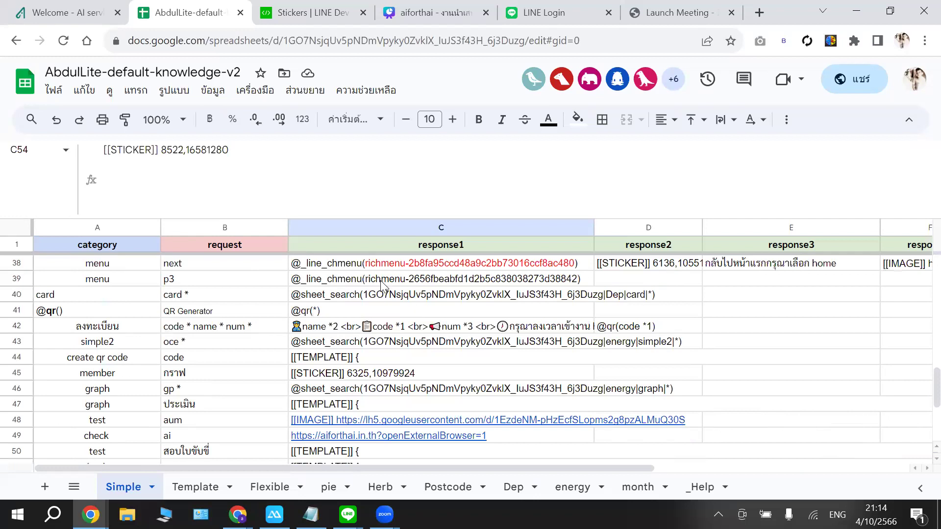
{"action": "left_click", "coordinate": [386, 265]}
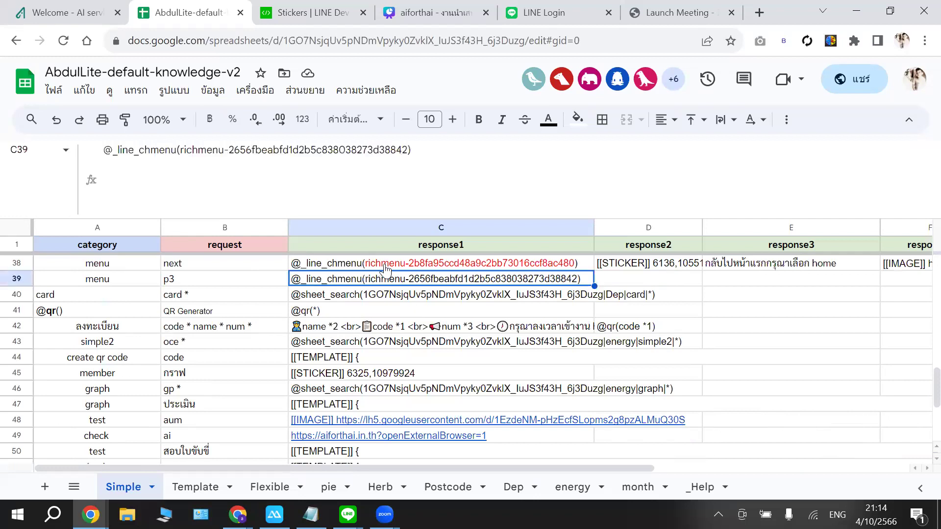
{"action": "right_click", "coordinate": [384, 263]}
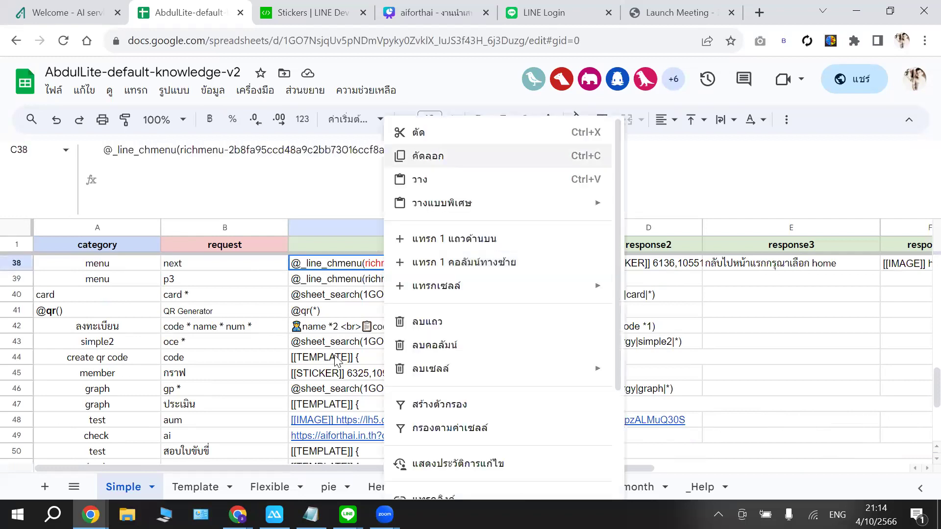
{"action": "left_click", "coordinate": [435, 158]}
{"action": "mouse_move", "coordinate": [271, 492]}
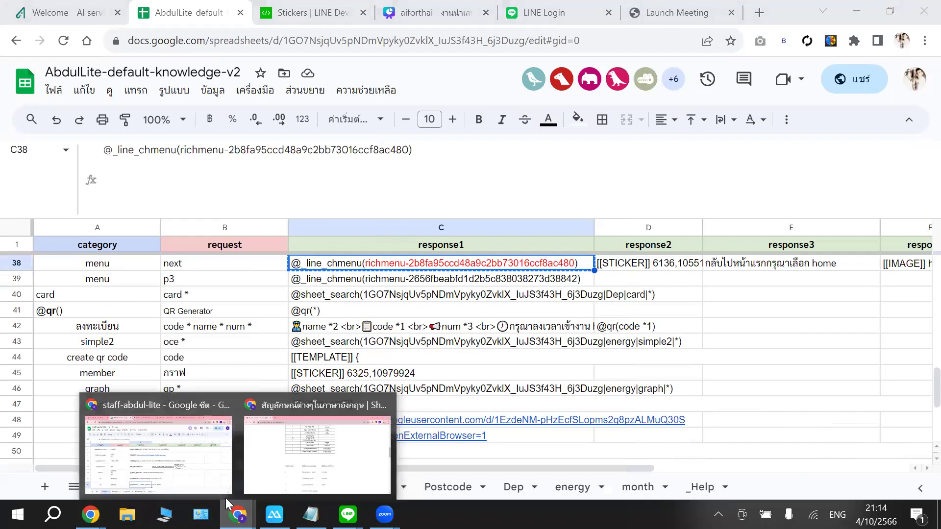
{"action": "left_click", "coordinate": [157, 451]}
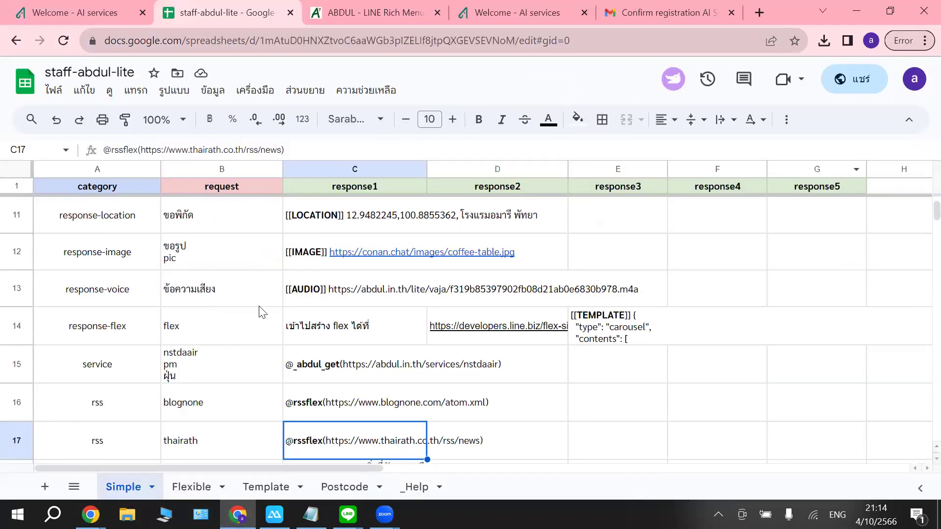
{"action": "scroll", "coordinate": [228, 320], "scroll_direction": "down", "scroll_amount": 5}
{"action": "scroll", "coordinate": [292, 292], "scroll_direction": "up", "scroll_amount": 2}
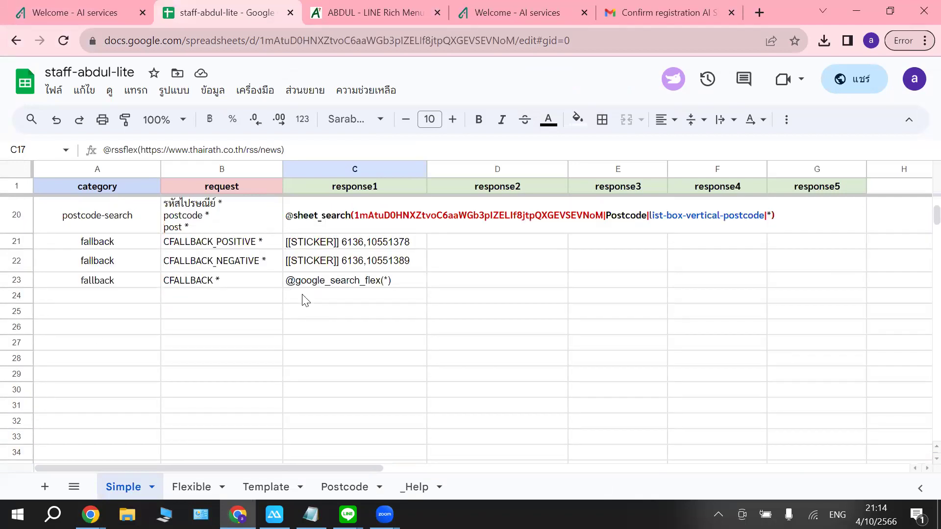
{"action": "double_click", "coordinate": [303, 295]}
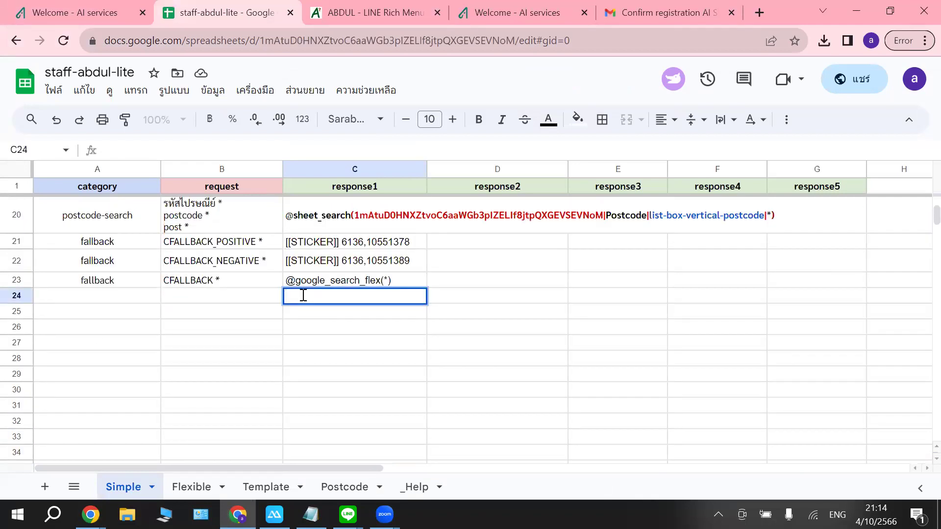
{"action": "key", "text": "ctrl+v"}
{"action": "key", "text": "Return"}
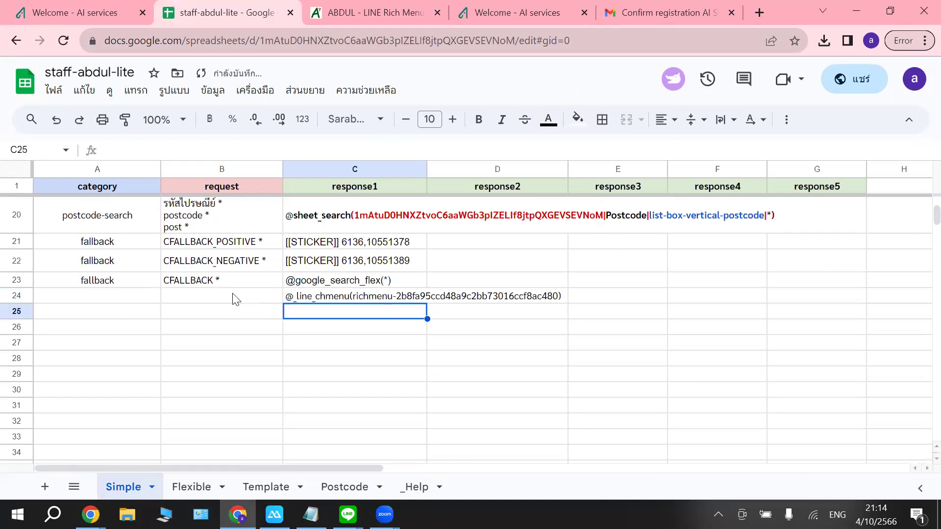
Fill row 24 with request 111 in B24 and category menu in A24.
{"action": "left_click", "coordinate": [233, 297]}
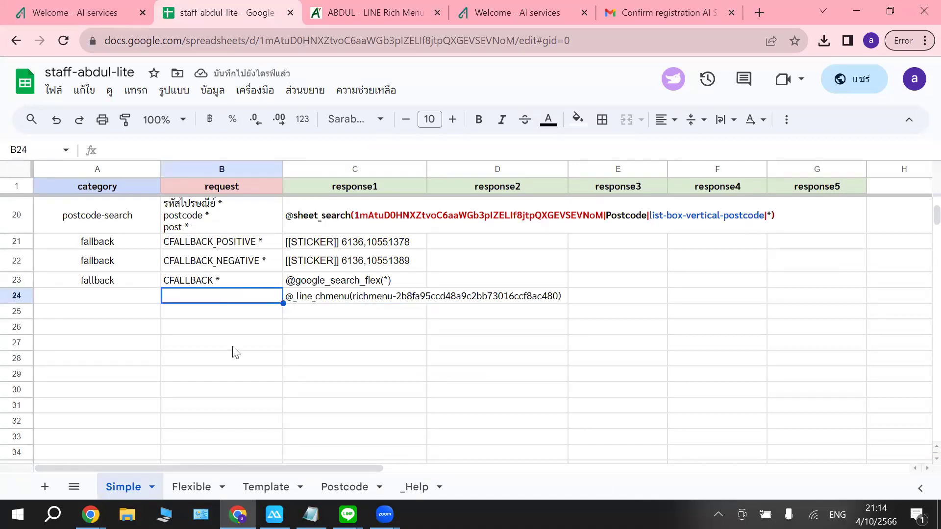
{"action": "type", "text": "111"}
{"action": "left_click", "coordinate": [158, 297]}
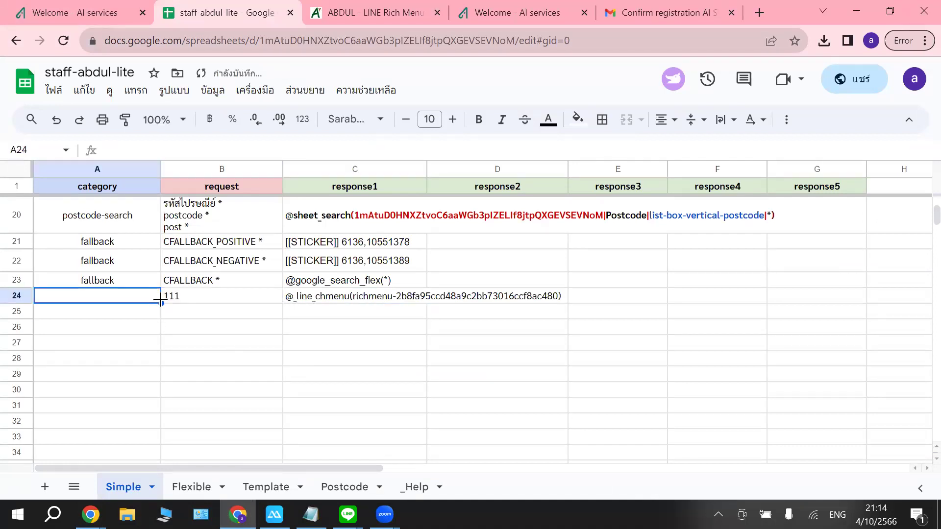
{"action": "type", "text": "menu"}
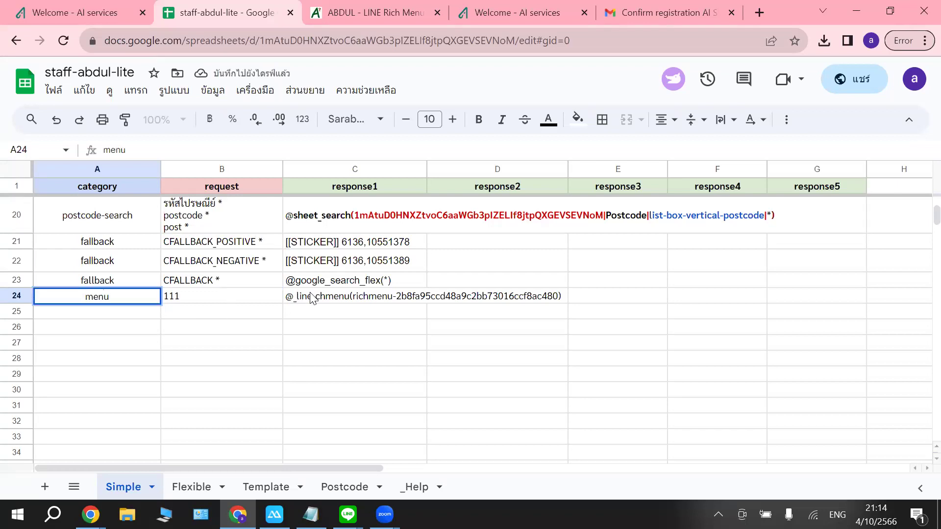
{"action": "left_click", "coordinate": [312, 299]}
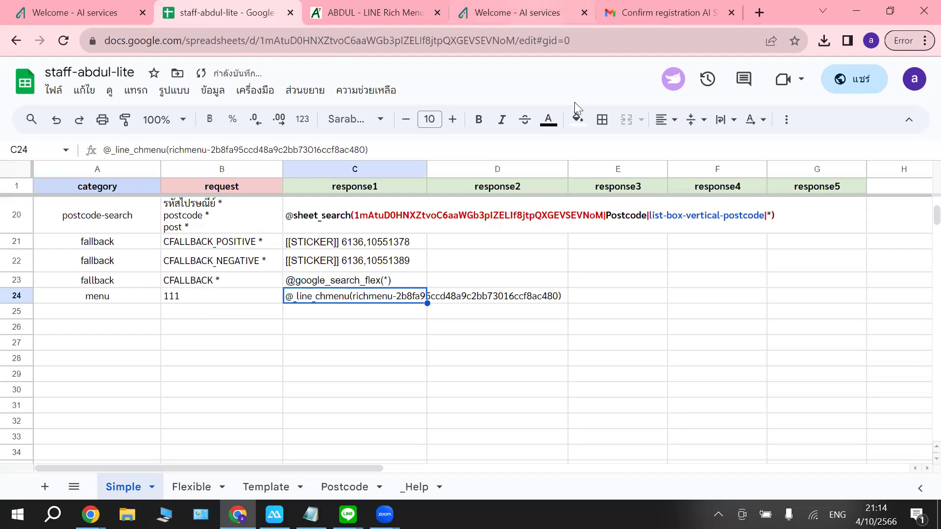
{"action": "key", "text": "ctrl+Tab"}
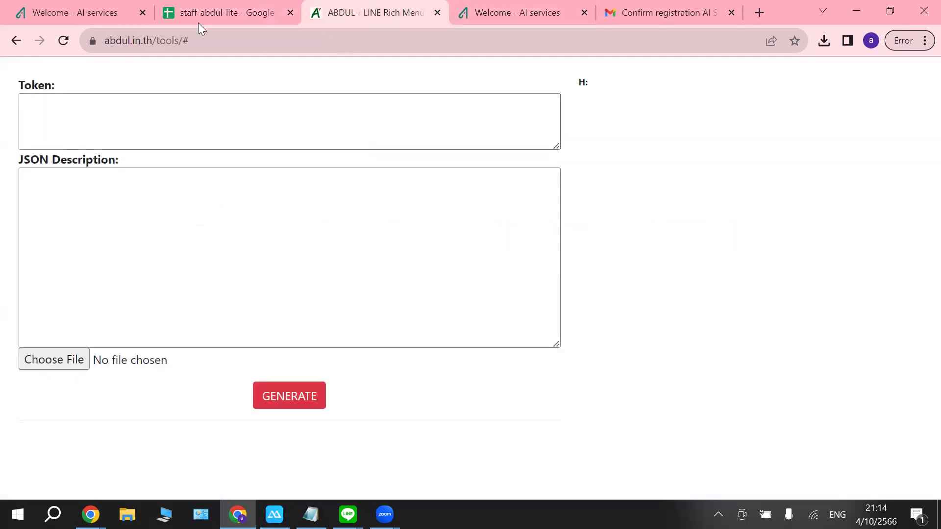
Load the bot's rich menus by pasting its access token into the Token field.
{"action": "left_click", "coordinate": [107, 16]}
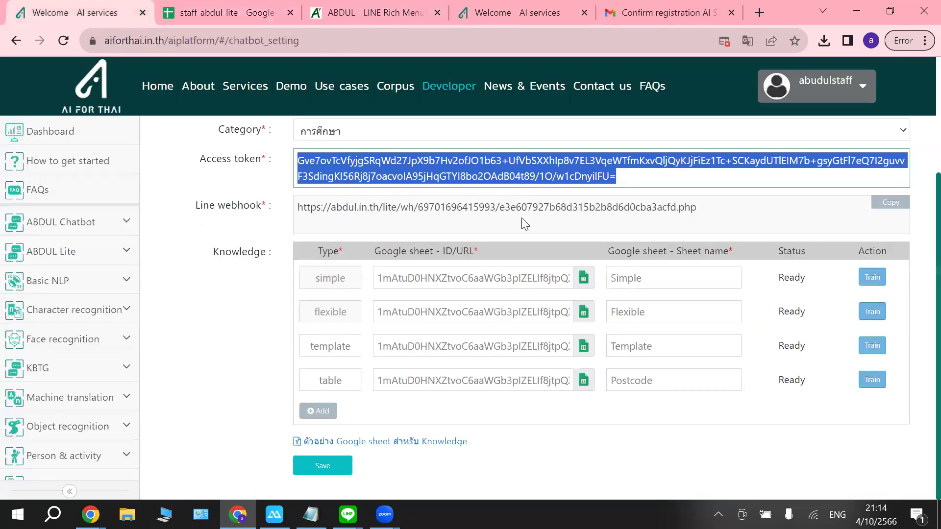
{"action": "right_click", "coordinate": [480, 169]}
{"action": "left_click", "coordinate": [517, 215]}
{"action": "key", "text": "ctrl+Tab"}
{"action": "key", "text": "ctrl+Tab"}
{"action": "key", "text": "ctrl+v"}
{"action": "left_click", "coordinate": [319, 242]}
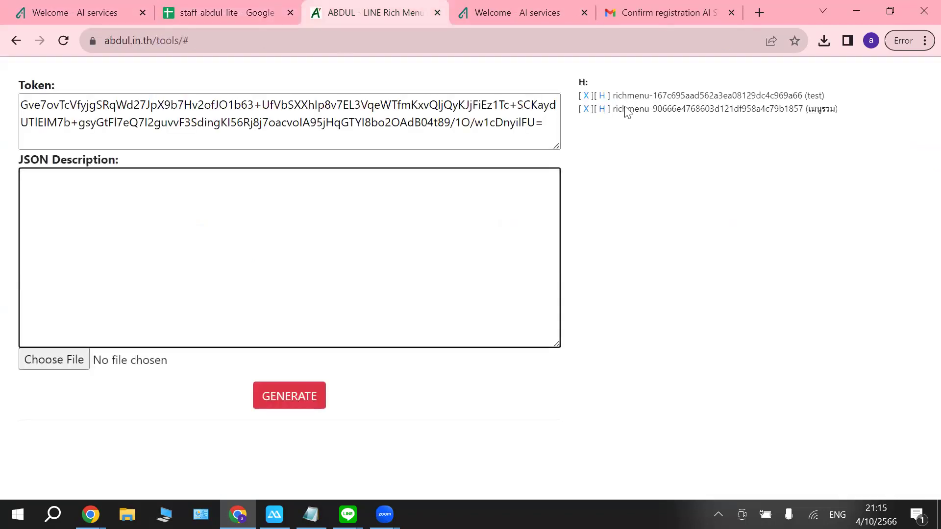
Copy the test rich menu's ID from the listed menus.
{"action": "left_click_drag", "start_coordinate": [615, 94], "coordinate": [744, 81]}
{"action": "left_click_drag", "start_coordinate": [793, 100], "coordinate": [824, 95]}
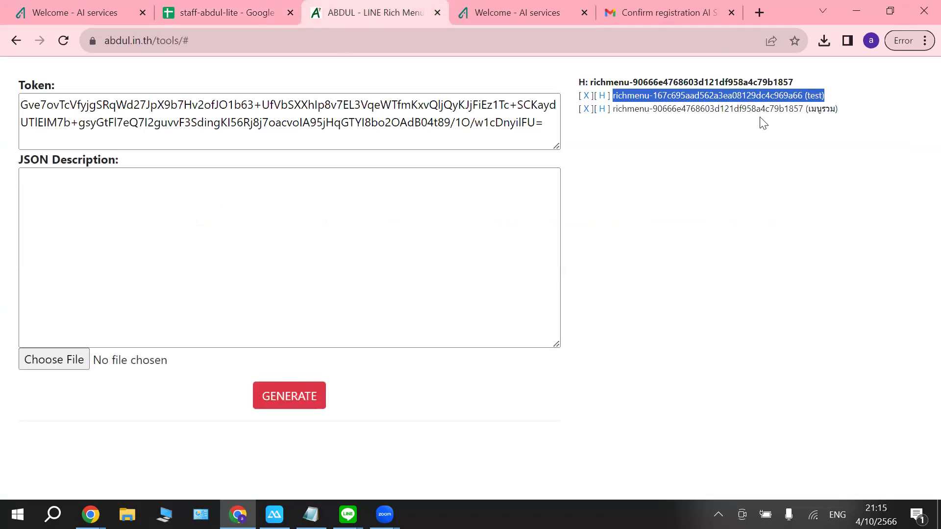
{"action": "right_click", "coordinate": [748, 98]}
{"action": "left_click", "coordinate": [192, 4]}
{"action": "left_click", "coordinate": [194, 9]}
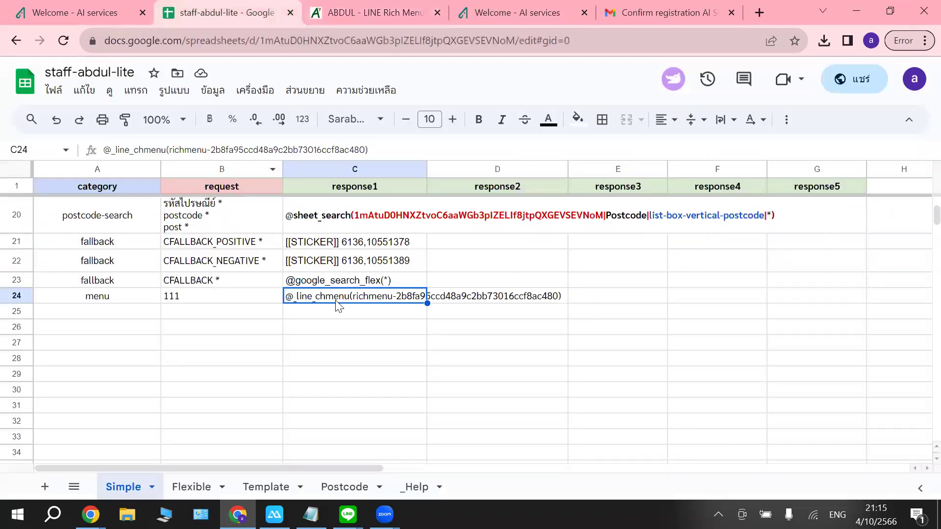
Replace the old rich-menu ID in C24's formula with the test menu's ID.
{"action": "double_click", "coordinate": [343, 298]}
{"action": "left_click", "coordinate": [398, 297]}
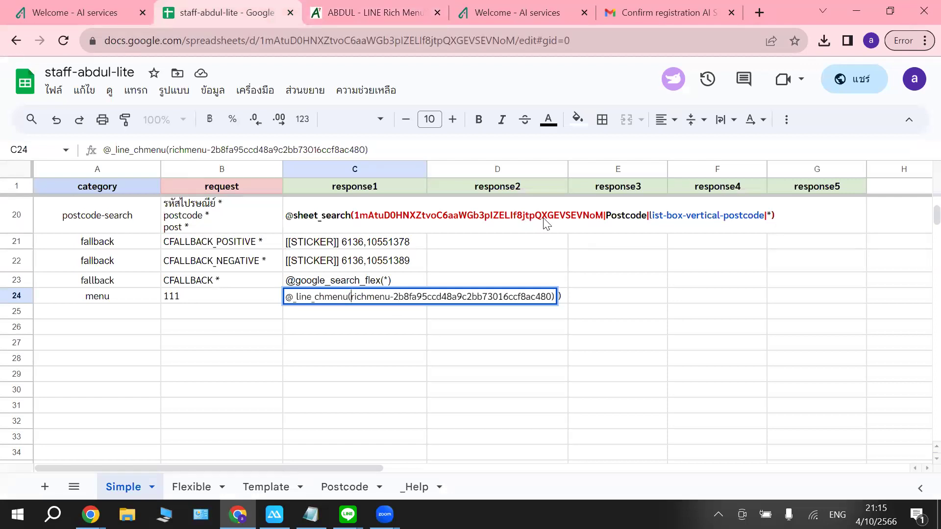
{"action": "key", "text": "shift+End"}
{"action": "key", "text": "shift+Left"}
{"action": "key", "text": "BackSpace"}
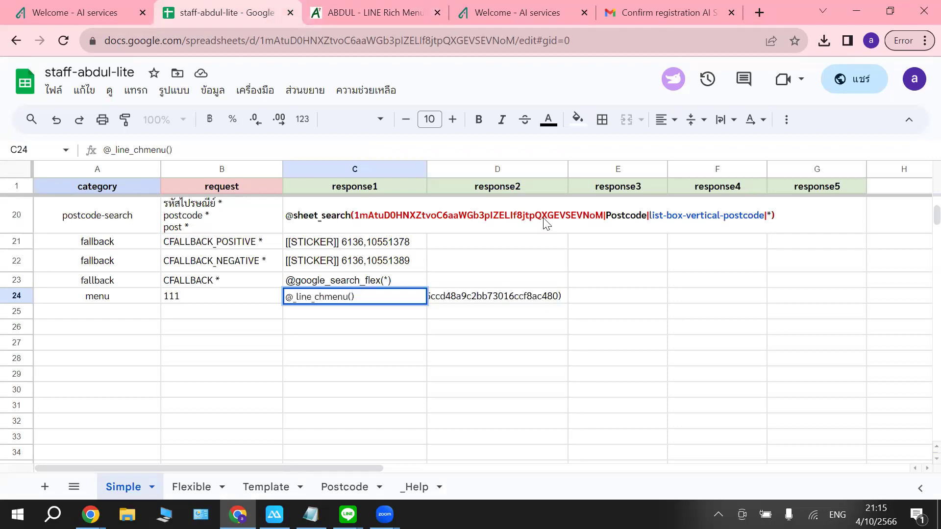
{"action": "key", "text": "ctrl+v"}
{"action": "key", "text": "Return"}
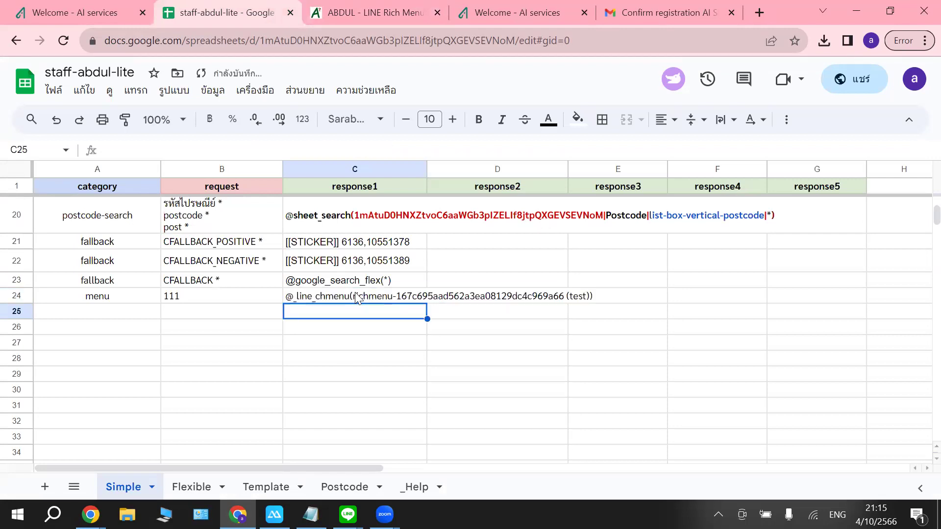
Retrain the Simple knowledge on AI for Thai and bring up the mirrored phone.
{"action": "key", "text": "Up"}
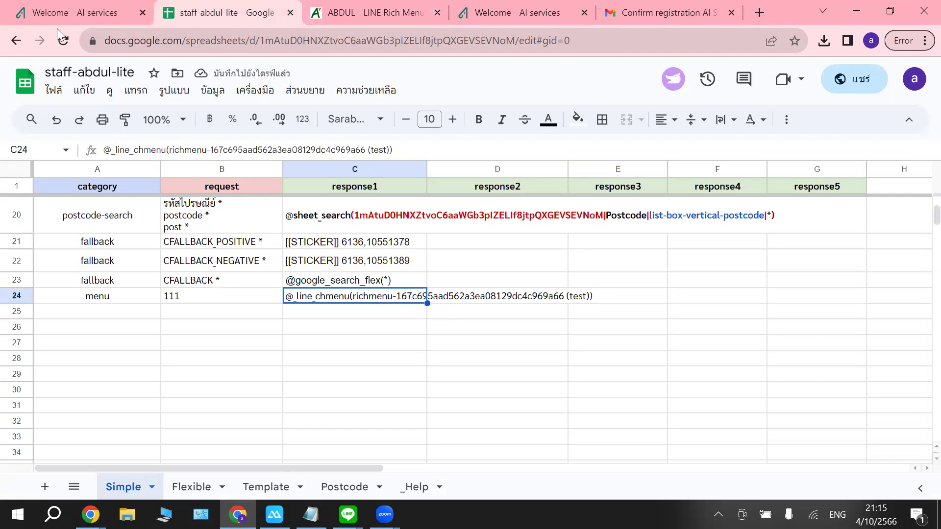
{"action": "key", "text": "ctrl+shift+Tab"}
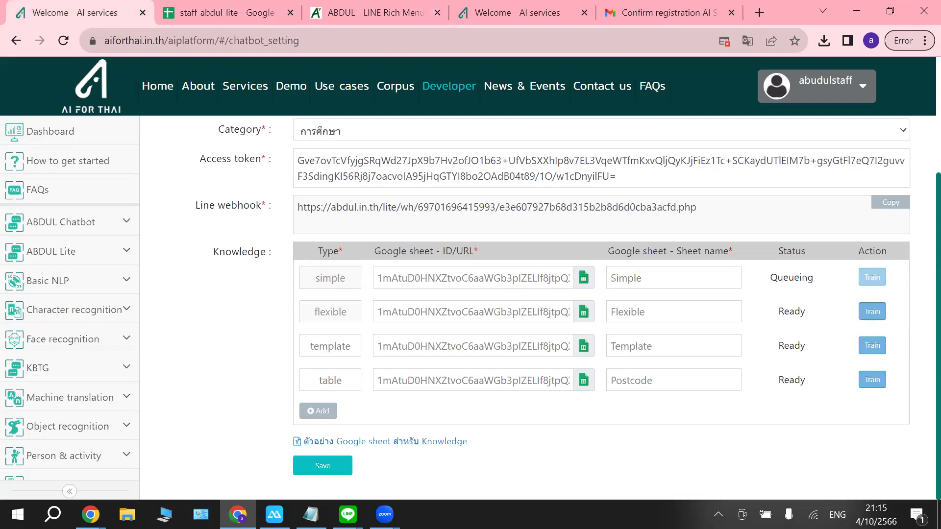
{"action": "left_click", "coordinate": [275, 514]}
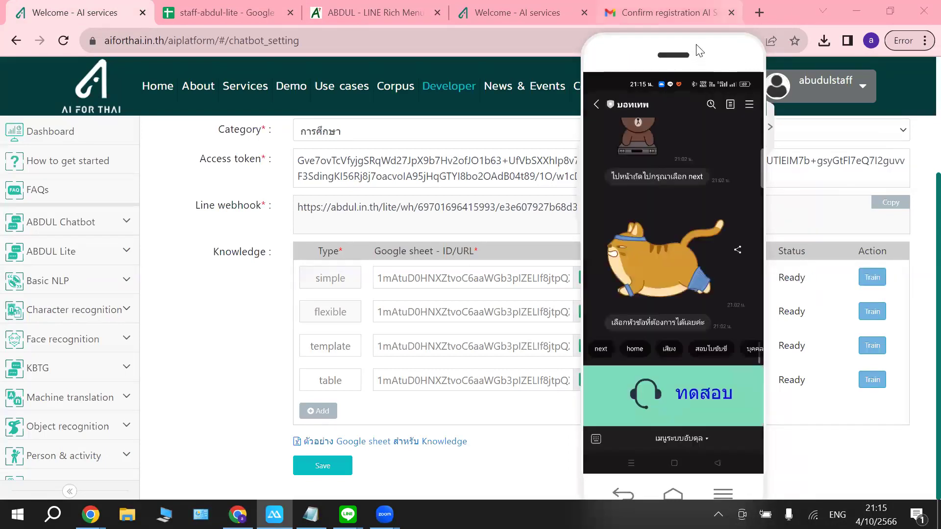
Send 111 in the mirrored LINE staff chat to test the menu switch, then return to the browser.
{"action": "left_click_drag", "start_coordinate": [701, 53], "coordinate": [642, 42]}
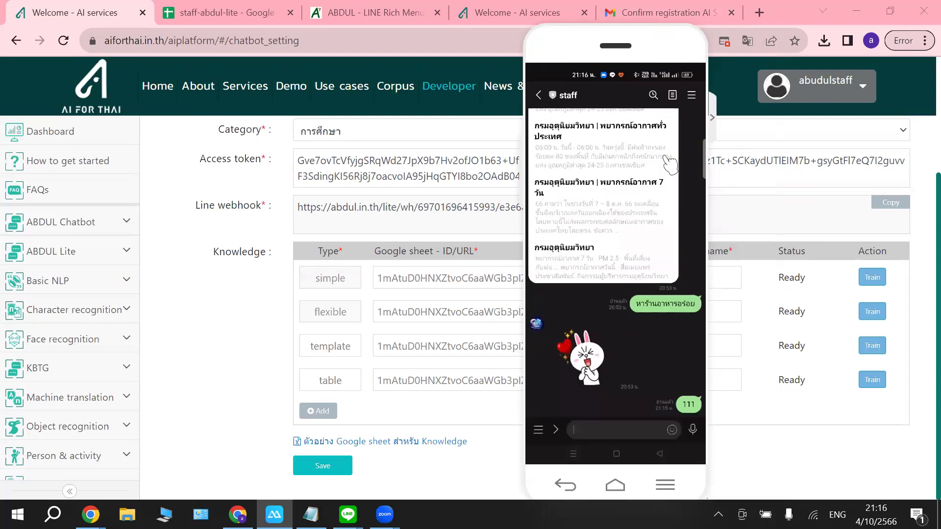
{"action": "type", "text": "11"}
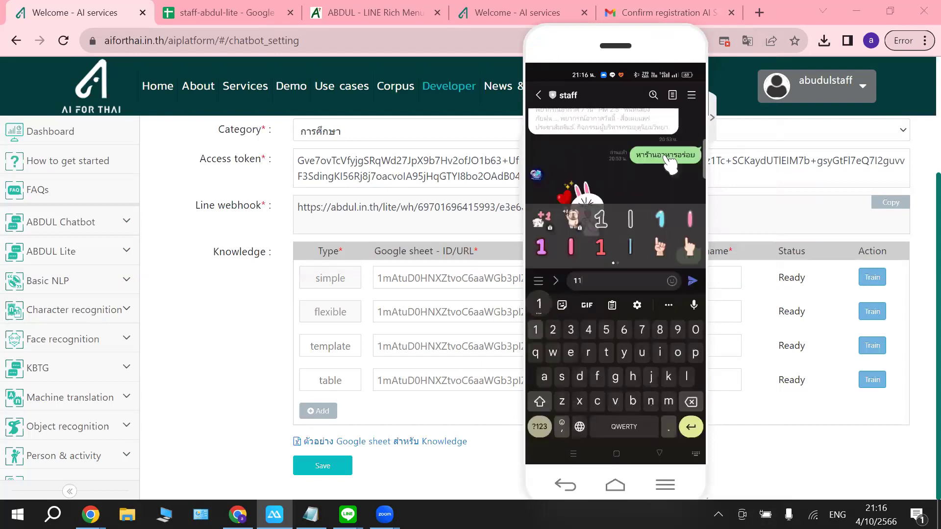
{"action": "type", "text": "1"}
{"action": "key", "text": "Return"}
{"action": "left_click", "coordinate": [670, 166]}
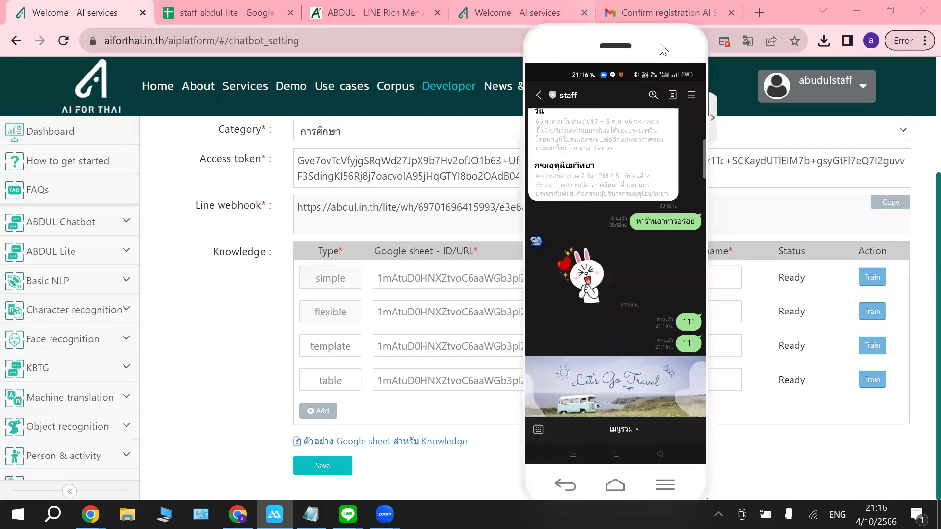
{"action": "mouse_move", "coordinate": [674, 51]}
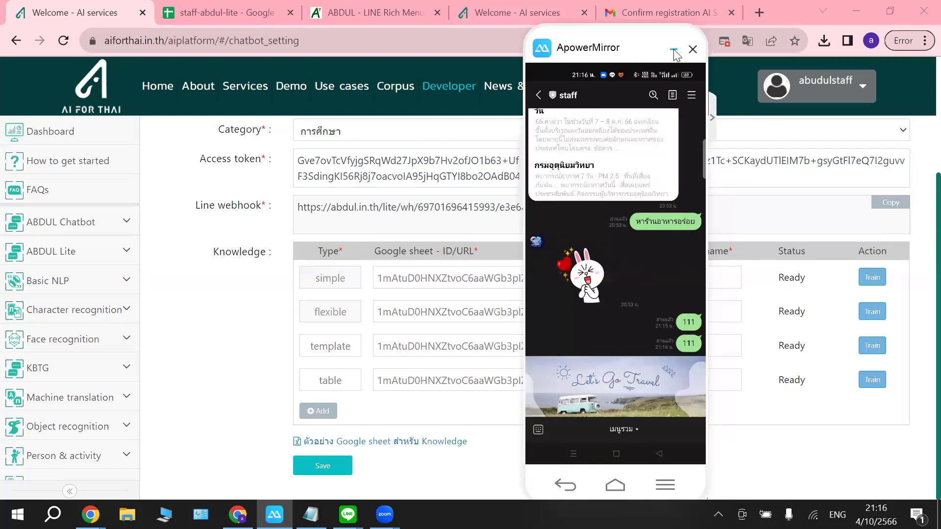
{"action": "left_click", "coordinate": [357, 210]}
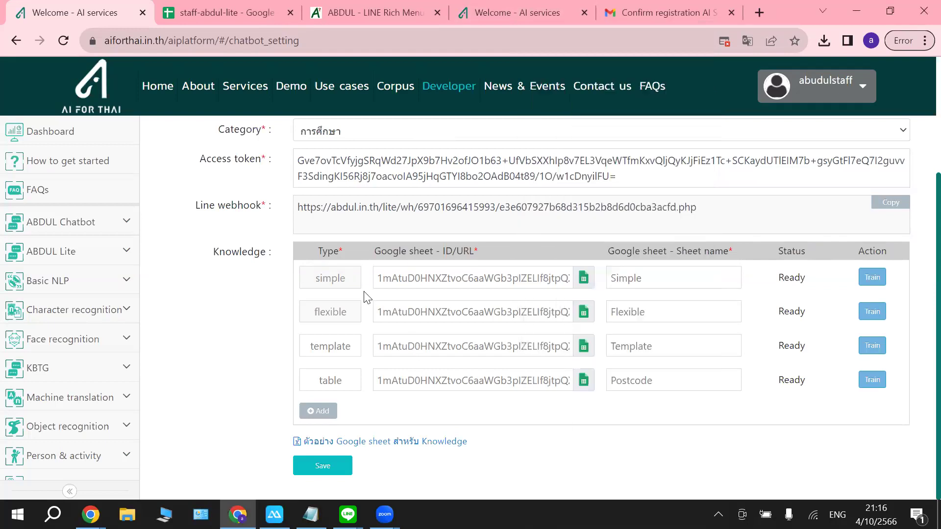
Strip the '(test)' suffix from C24's rich-menu ID and retrain the Simple knowledge.
{"action": "left_click", "coordinate": [375, 6]}
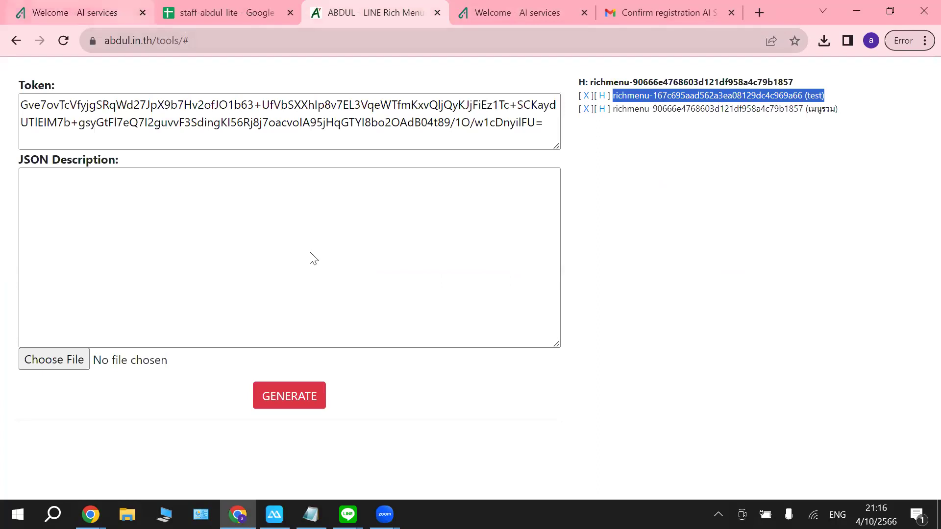
{"action": "key", "text": "ctrl+shift+Tab"}
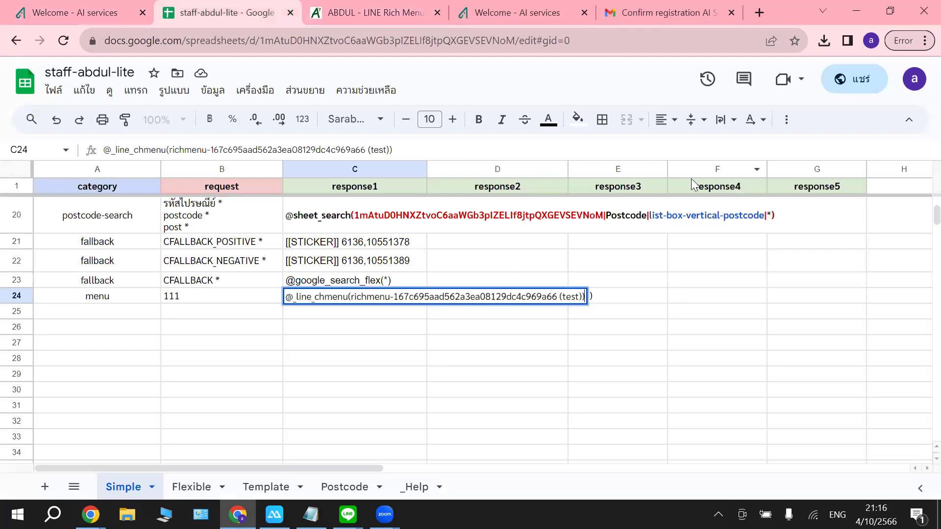
{"action": "key", "text": "shift+Left"}
{"action": "key", "text": "shift+Left"}
{"action": "key", "text": "shift+Left"}
{"action": "key", "text": "shift+Left"}
{"action": "key", "text": "shift+Left"}
{"action": "key", "text": "shift+Left"}
{"action": "key", "text": "BackSpace"}
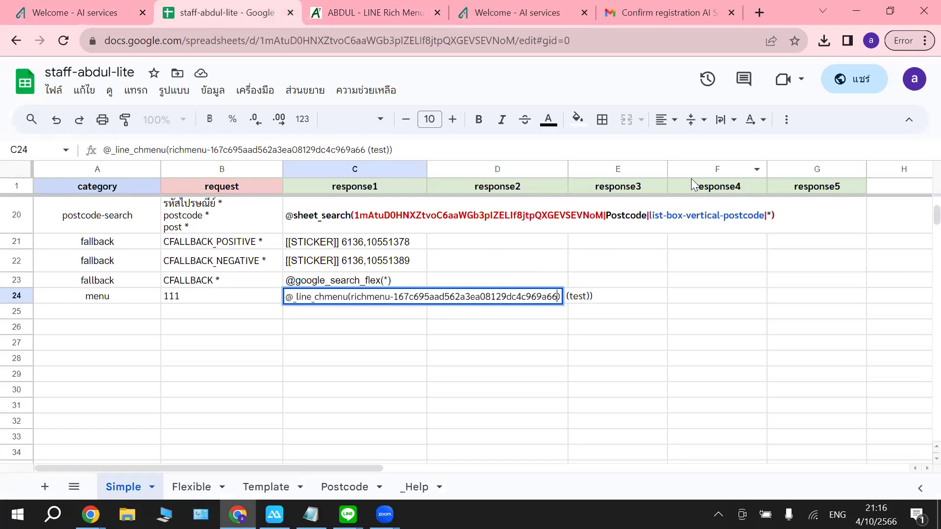
{"action": "key", "text": "Return"}
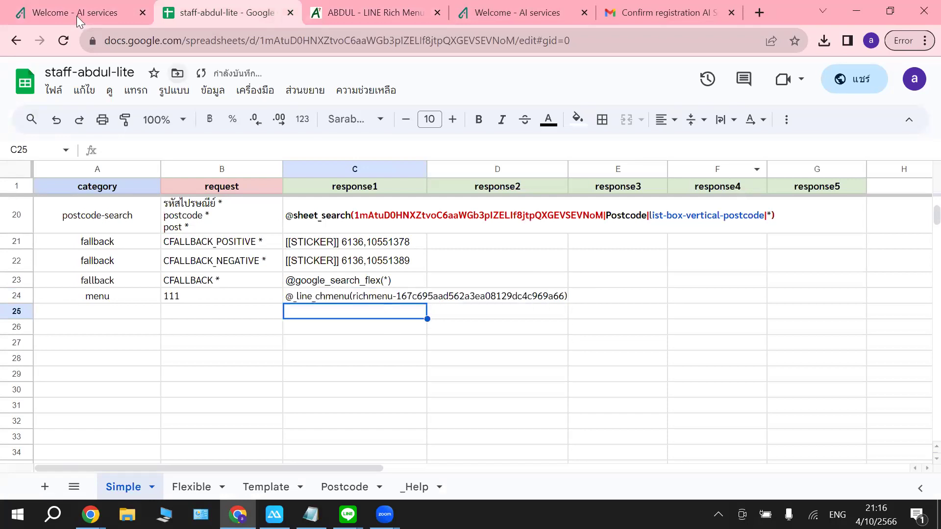
{"action": "left_click", "coordinate": [79, 17]}
{"action": "left_click", "coordinate": [873, 277]}
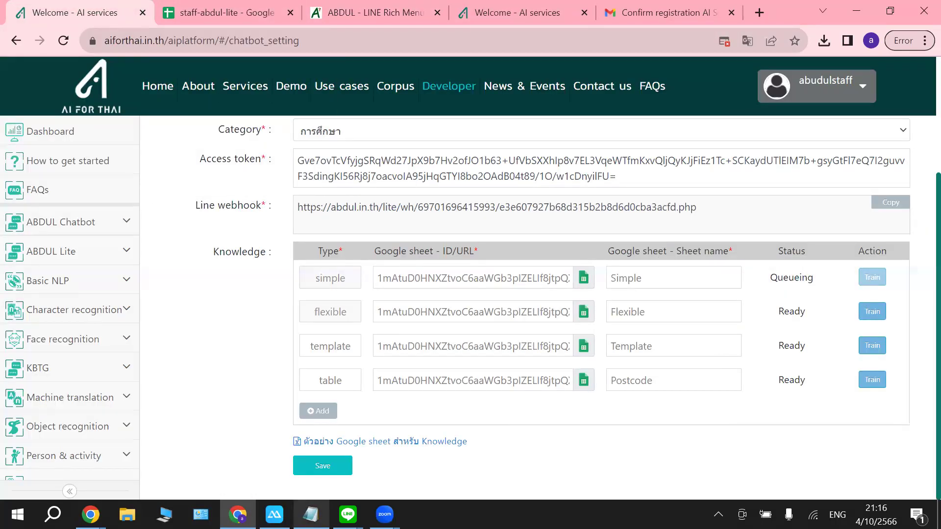
Send 111 to the staff bot again in the mirrored LINE, then reopen the staff chat.
{"action": "left_click", "coordinate": [274, 514]}
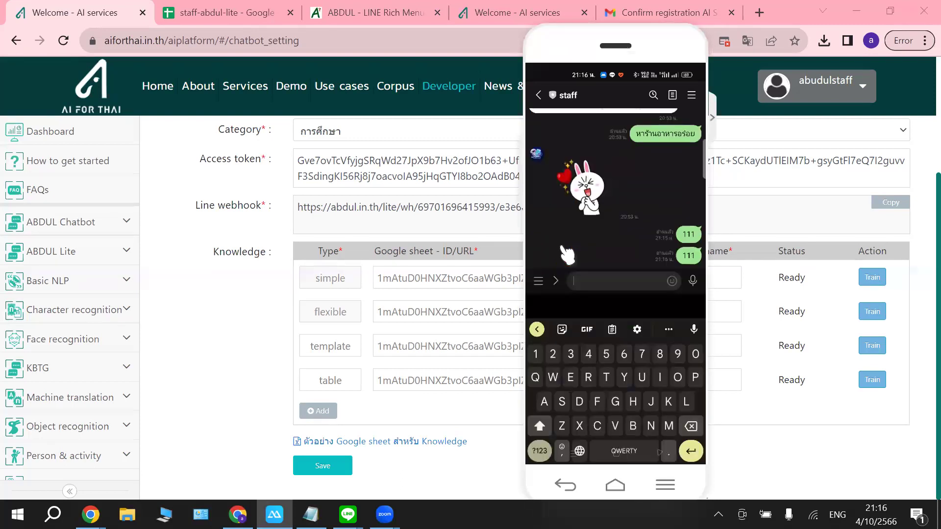
{"action": "type", "text": "111"}
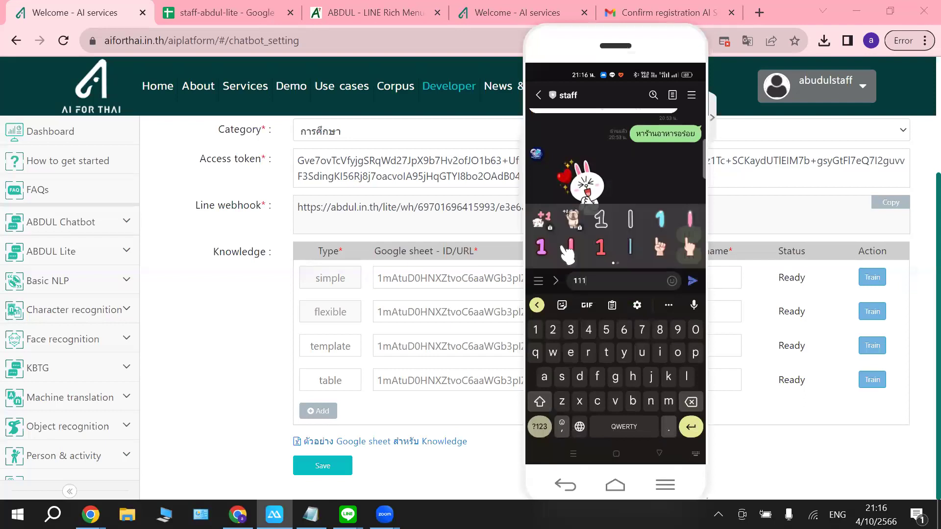
{"action": "key", "text": "Return"}
{"action": "left_click", "coordinate": [567, 254]}
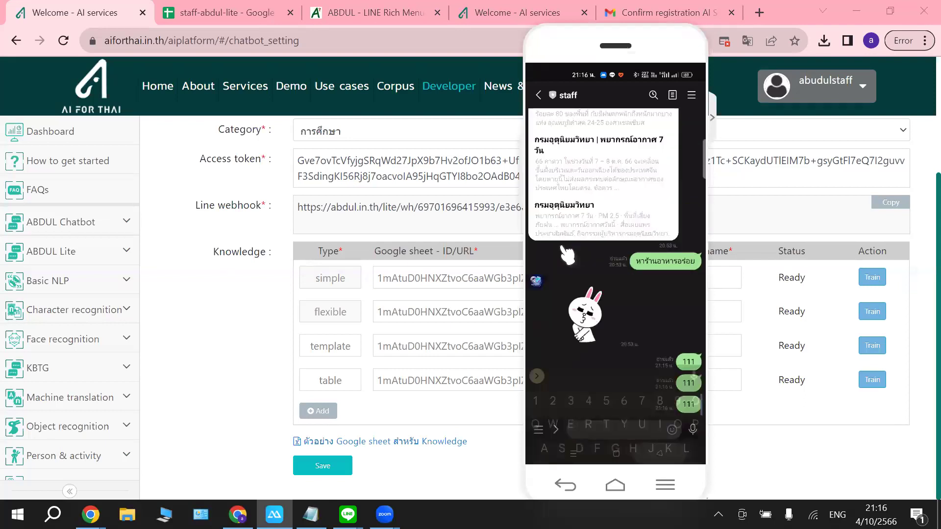
{"action": "right_click", "coordinate": [567, 254]}
{"action": "left_click", "coordinate": [567, 254]}
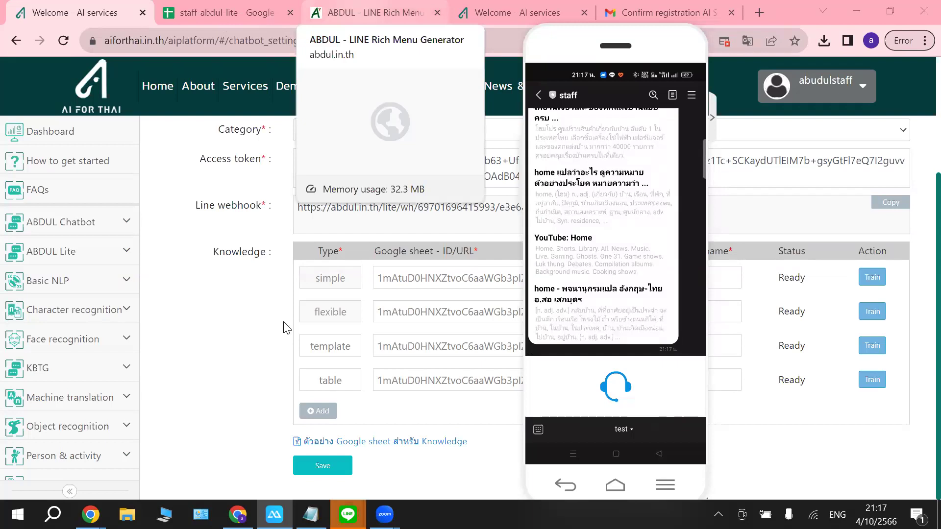
Copy the 111 menu's chmenu command from C24 into C25.
{"action": "key", "text": "ctrl+Tab"}
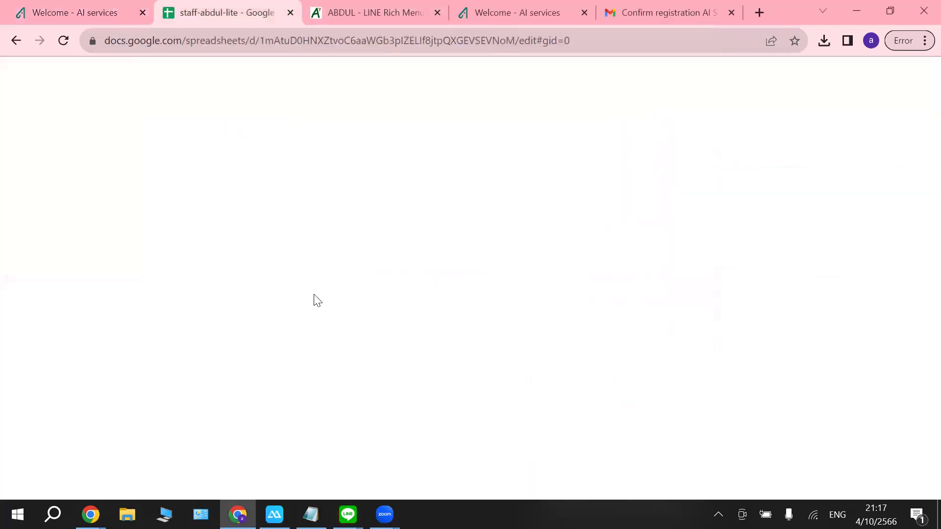
{"action": "left_click", "coordinate": [323, 292]}
{"action": "right_click", "coordinate": [323, 294]}
{"action": "key", "text": "ctrl+c"}
{"action": "left_click", "coordinate": [311, 314]}
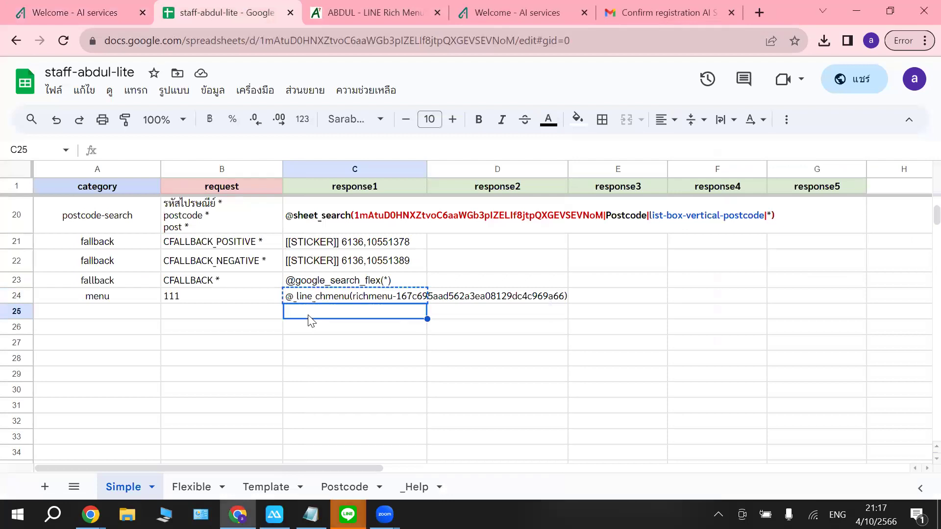
{"action": "key", "text": "ctrl+v"}
Enter request 'home' in B25 and fill the 'menu' category down into A25.
{"action": "left_click", "coordinate": [208, 312]}
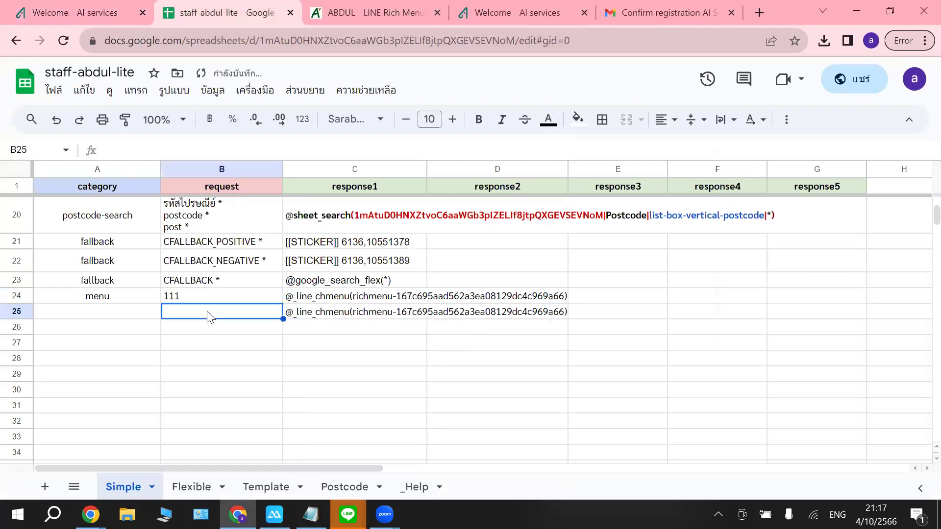
{"action": "type", "text": "hom"}
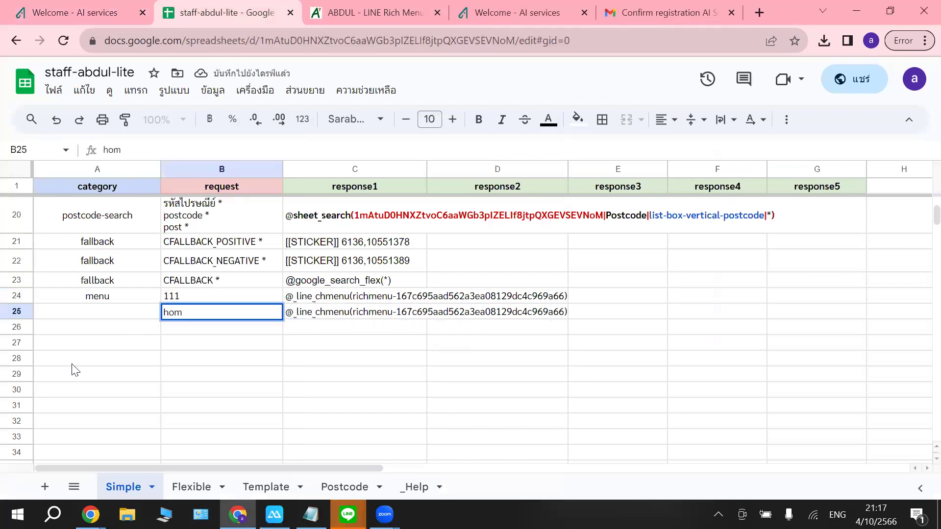
{"action": "type", "text": "e"}
{"action": "left_click", "coordinate": [150, 299]}
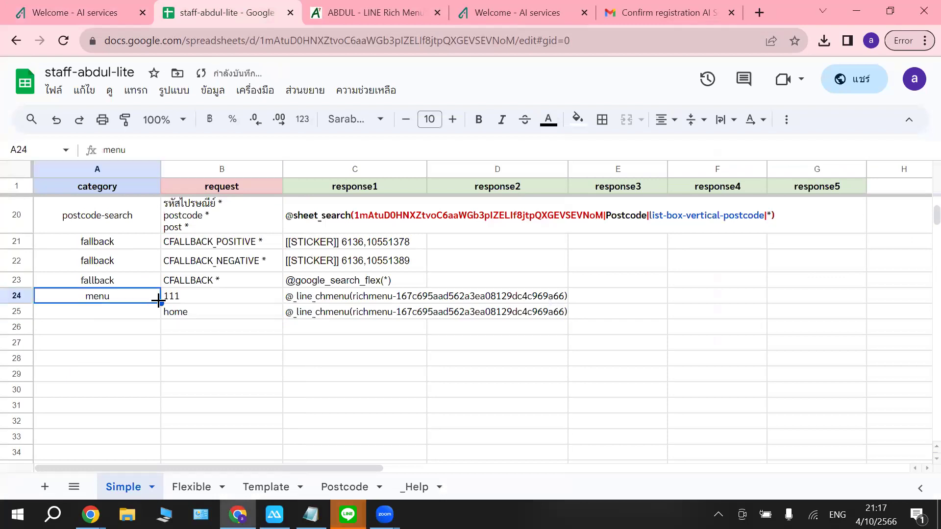
{"action": "left_click_drag", "start_coordinate": [158, 301], "coordinate": [147, 315]}
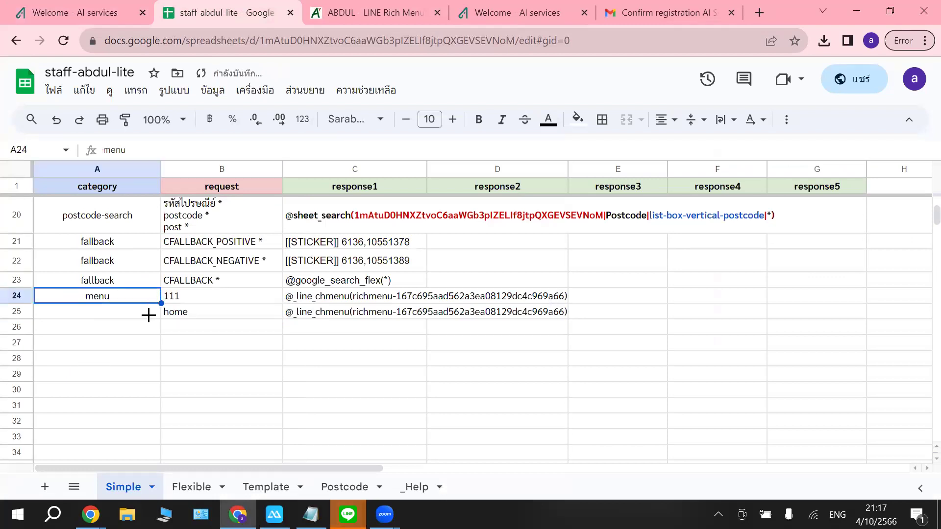
{"action": "left_click", "coordinate": [314, 311]}
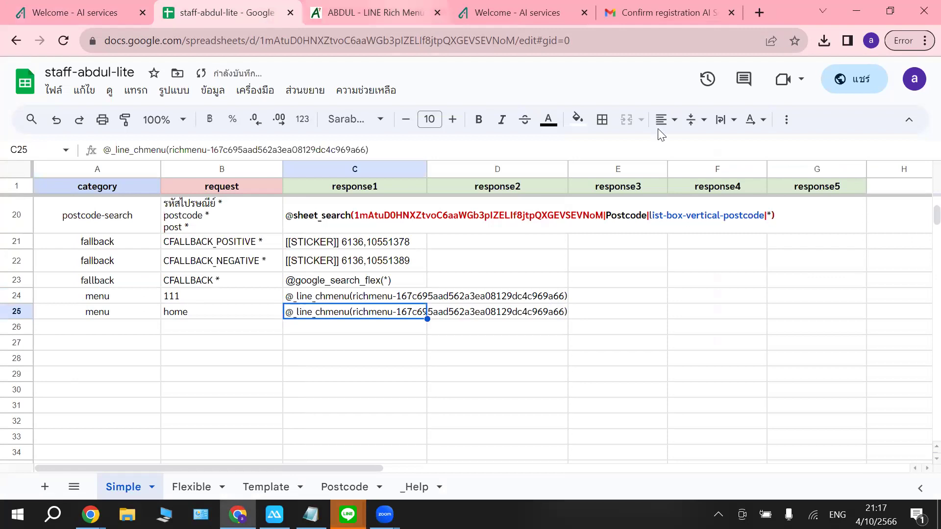
Copy the second rich menu's ID from the rich menu tool.
{"action": "key", "text": "ctrl+Tab"}
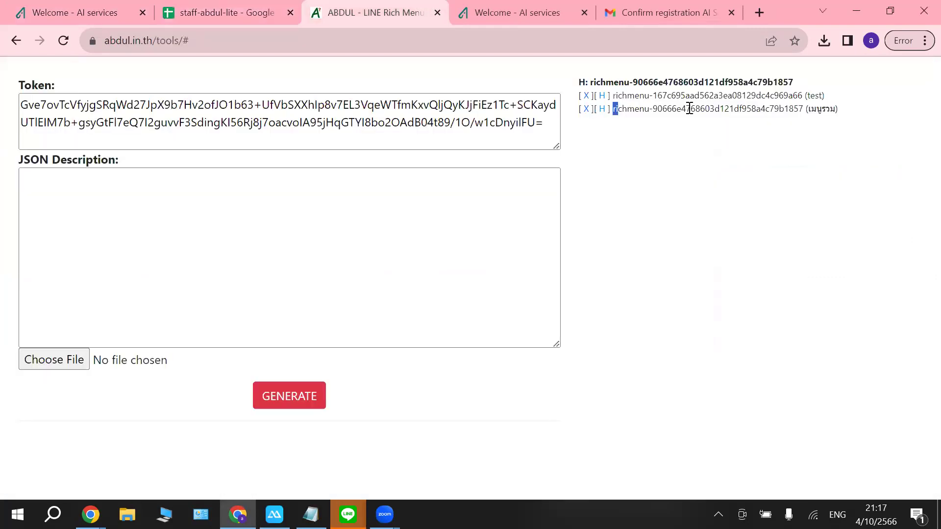
{"action": "left_click_drag", "start_coordinate": [767, 97], "coordinate": [799, 109]}
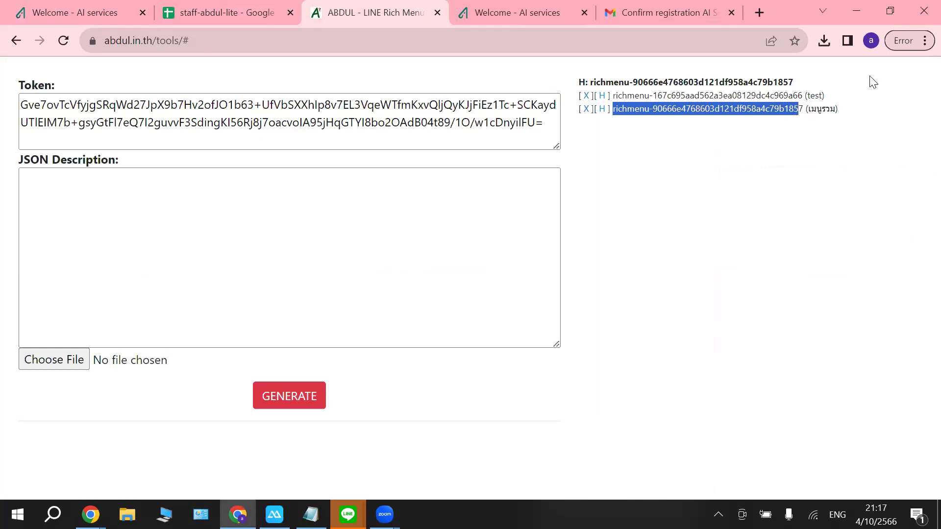
{"action": "key", "text": "shift+Right"}
{"action": "right_click", "coordinate": [678, 110]}
{"action": "key", "text": "Escape"}
{"action": "key", "text": "ctrl+Page_Up"}
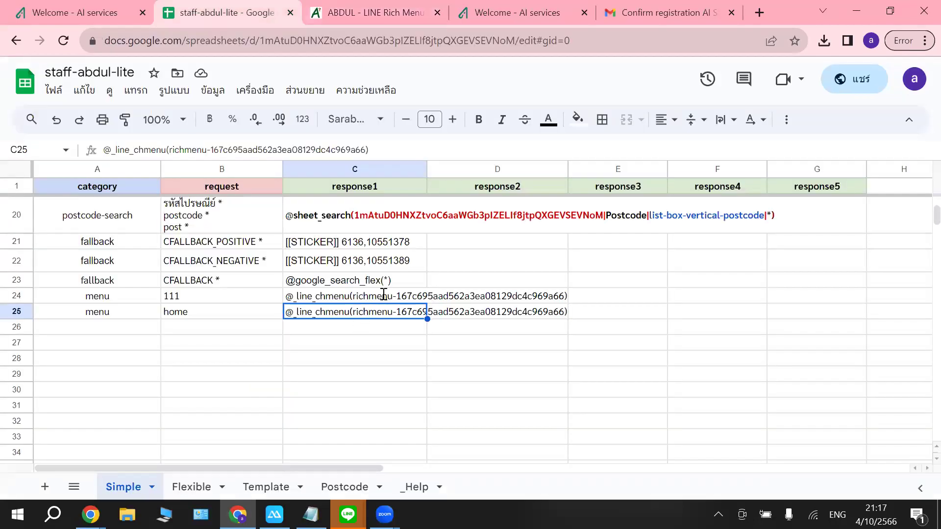
Replace the old ID in C25 with richmenu-90666e4768603d121df958a4c79b1857.
{"action": "key", "text": "Return"}
{"action": "key", "text": "Left"}
{"action": "key", "text": "Left"}
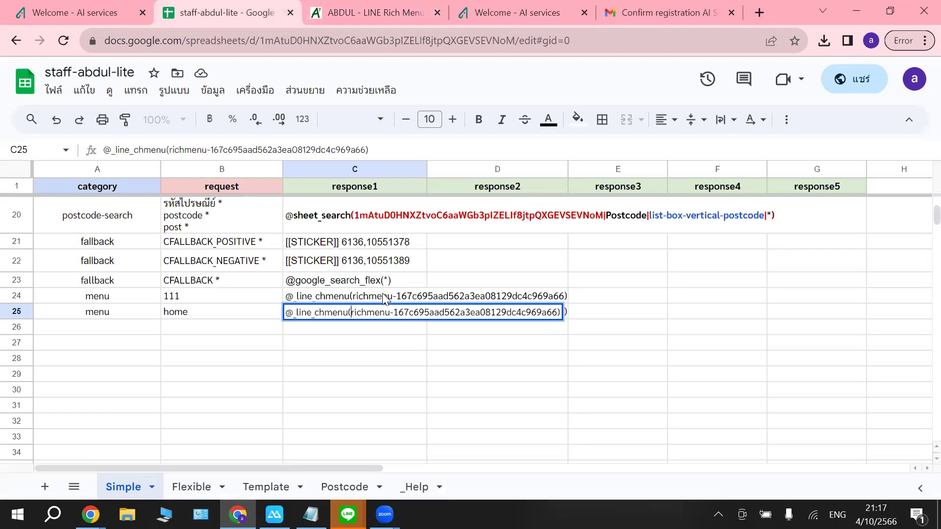
{"action": "key", "text": "ctrl+shift+Right"}
{"action": "key", "text": "shift+Right"}
{"action": "key", "text": "shift+Right"}
{"action": "key", "text": "shift+Right"}
{"action": "key", "text": "shift+Right"}
{"action": "key", "text": "shift+Right"}
{"action": "key", "text": "shift+Right"}
{"action": "key", "text": "shift+Right"}
{"action": "key", "text": "shift+Right"}
{"action": "key", "text": "shift+Right"}
{"action": "key", "text": "shift+Right"}
{"action": "key", "text": "shift+Right"}
{"action": "key", "text": "shift+Right"}
{"action": "key", "text": "shift+Right"}
{"action": "key", "text": "shift+Right"}
{"action": "key", "text": "shift+Right"}
{"action": "key", "text": "shift+Right"}
{"action": "key", "text": "shift+Right"}
{"action": "key", "text": "shift+Right"}
{"action": "key", "text": "shift+Right"}
{"action": "key", "text": "shift+Right"}
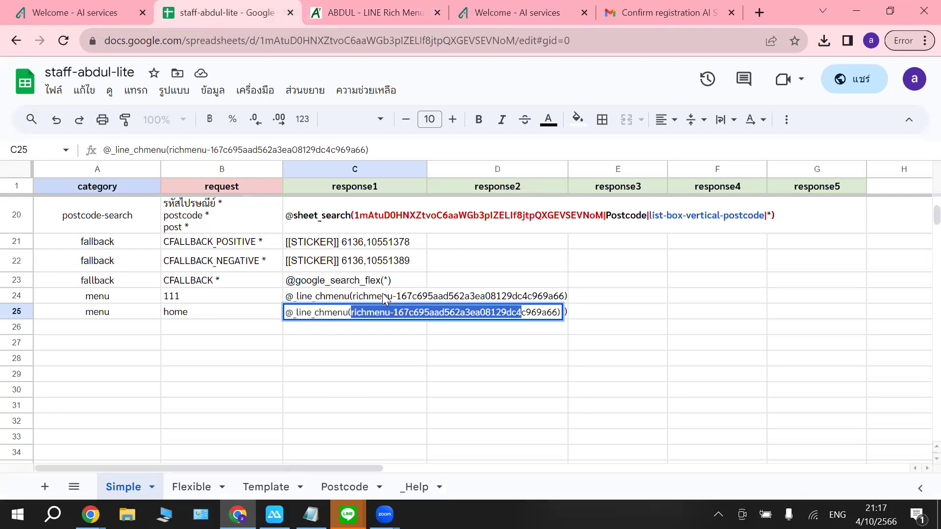
{"action": "key", "text": "shift+Right"}
{"action": "key", "text": "shift+Right"}
{"action": "key", "text": "shift+Right"}
{"action": "key", "text": "shift+Right"}
{"action": "key", "text": "shift+Right"}
{"action": "key", "text": "shift+Right"}
{"action": "key", "text": "shift+Right"}
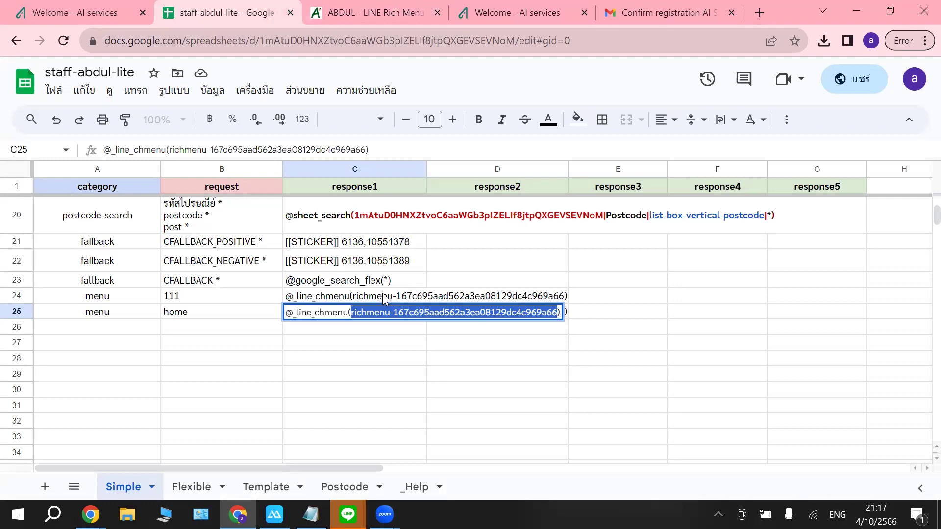
{"action": "key", "text": "BackSpace"}
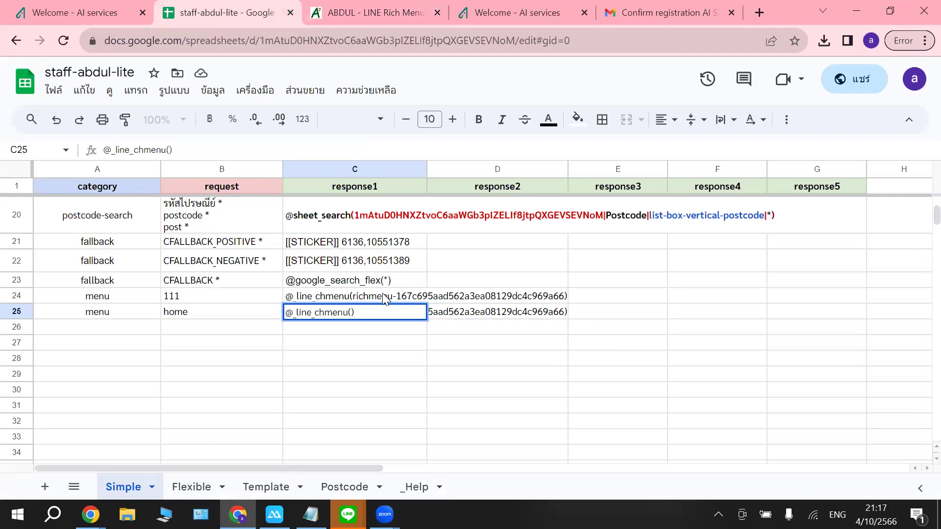
{"action": "key", "text": "ctrl+v"}
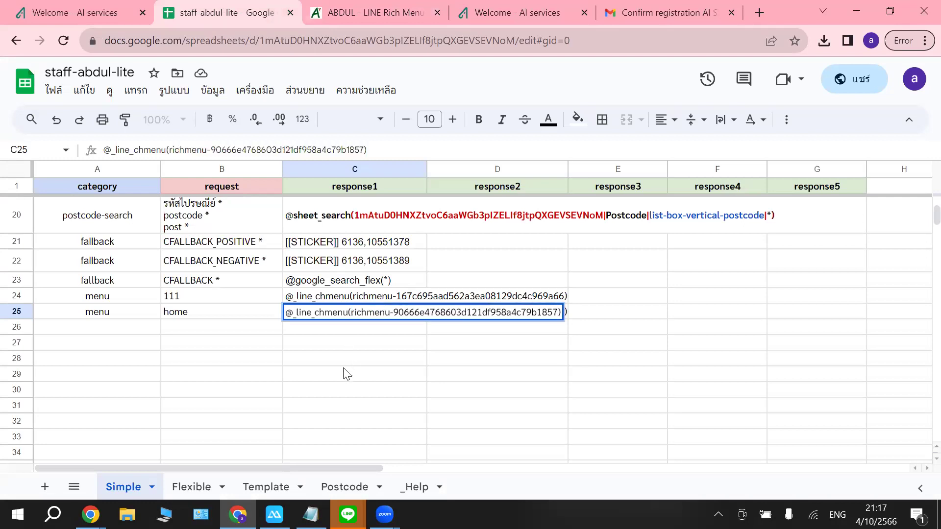
{"action": "key", "text": "Return"}
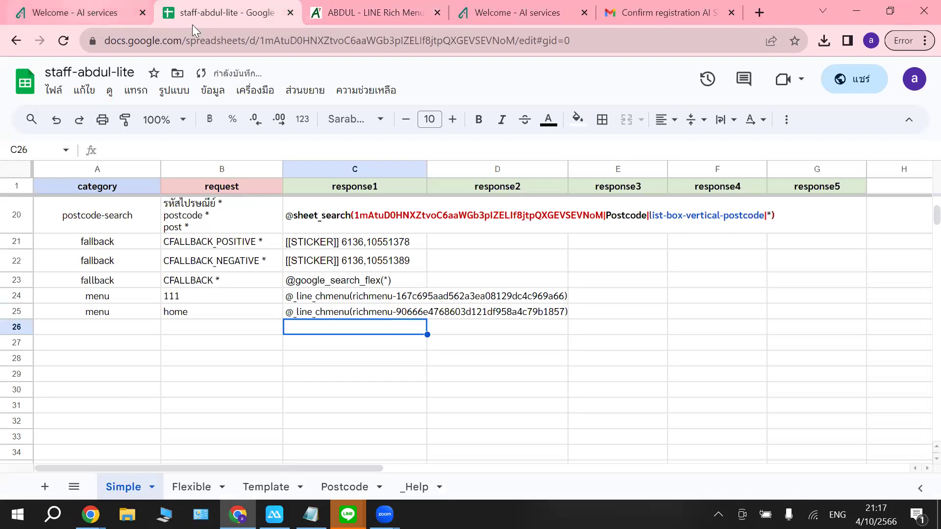
{"action": "key", "text": "ctrl+1"}
Retrain the Simple sheet, then send home and 111 to the staff bot in LINE.
{"action": "left_click", "coordinate": [871, 278]}
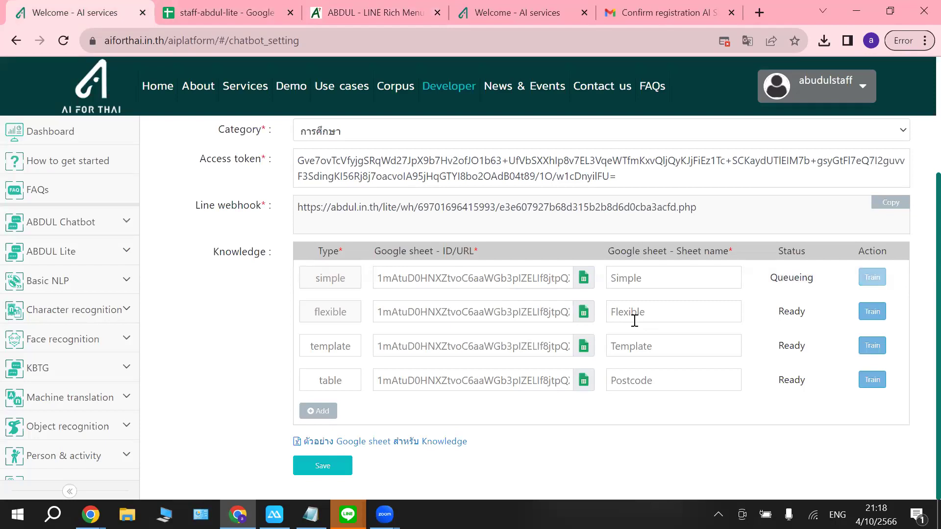
{"action": "mouse_move", "coordinate": [275, 515]}
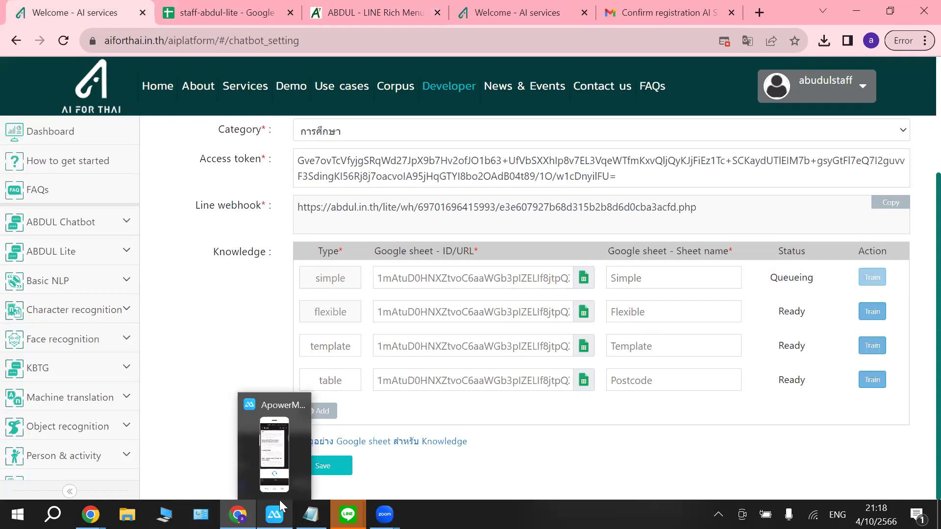
{"action": "left_click", "coordinate": [294, 462]}
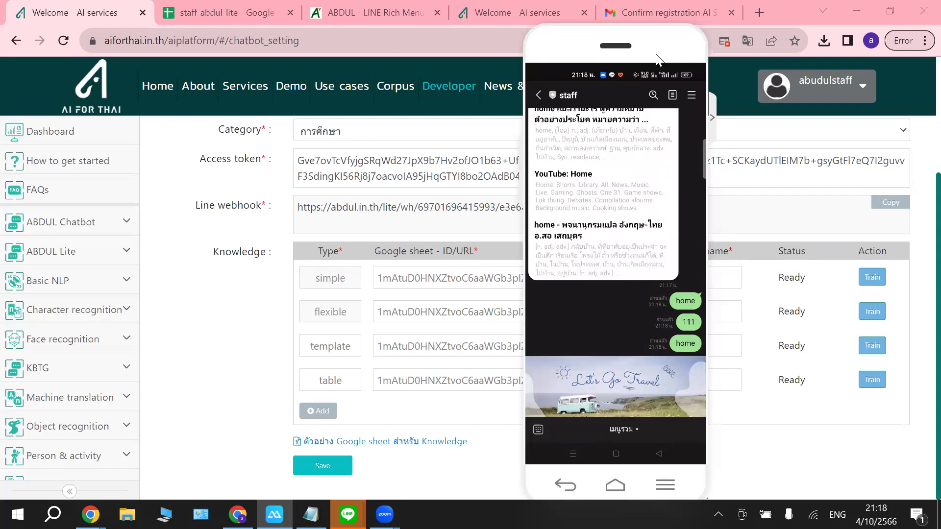
{"action": "mouse_move", "coordinate": [661, 82]}
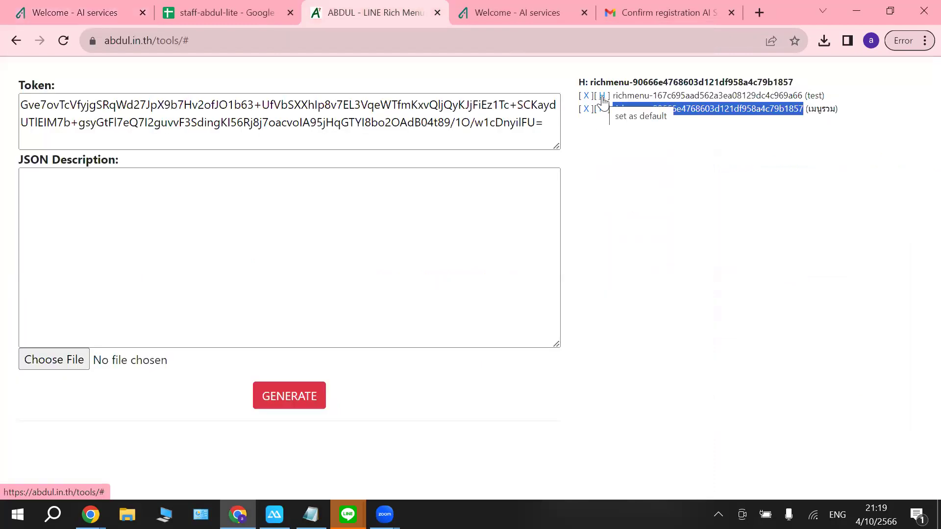
{"action": "left_click", "coordinate": [603, 97]}
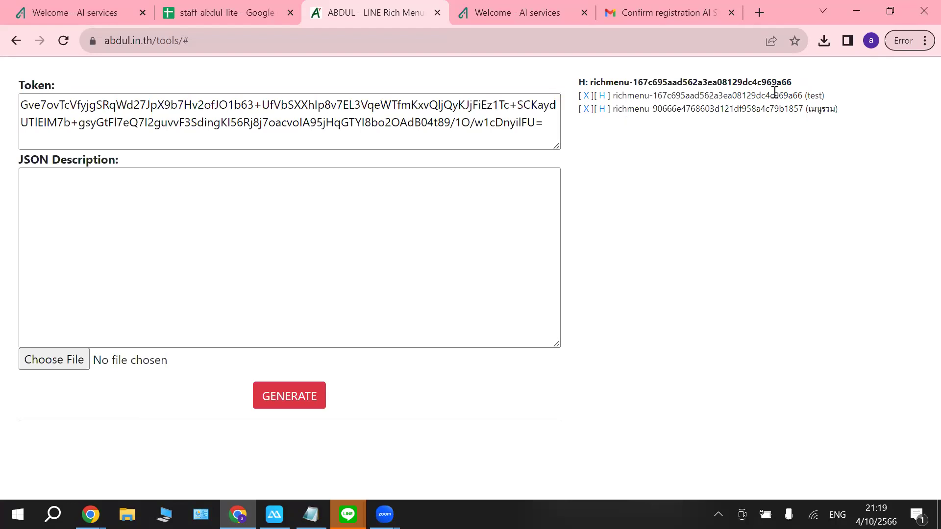
{"action": "left_click", "coordinate": [601, 109]}
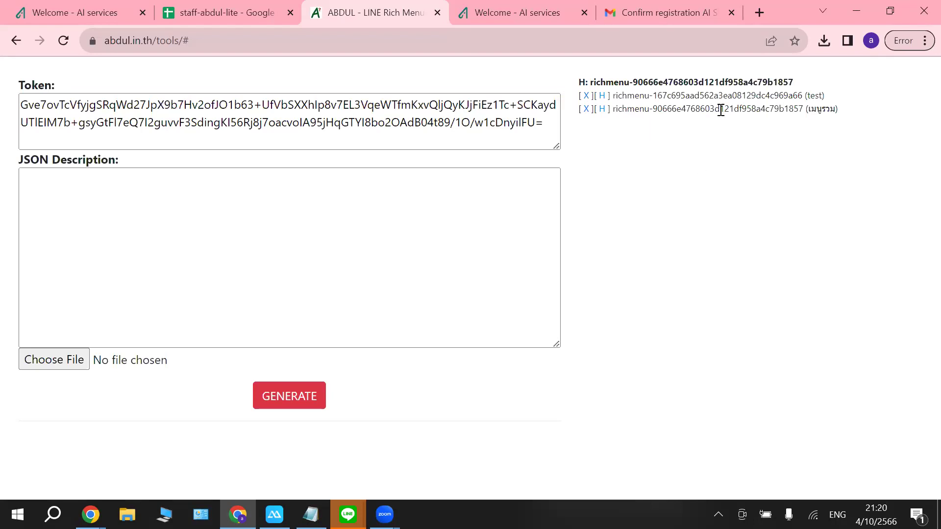
Return to the staff-abdul-lite spreadsheet with its 111 and home menu rows.
{"action": "left_click", "coordinate": [225, 19]}
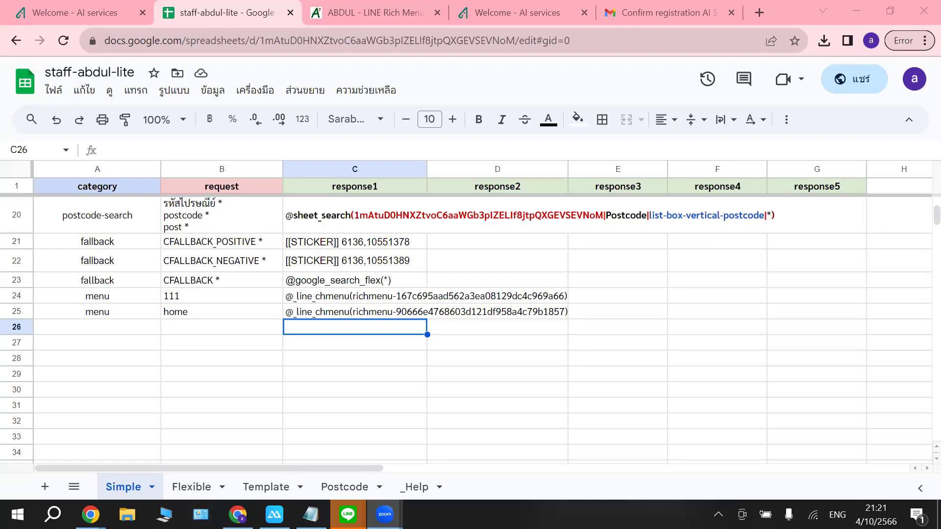
{"action": "mouse_move", "coordinate": [238, 515]}
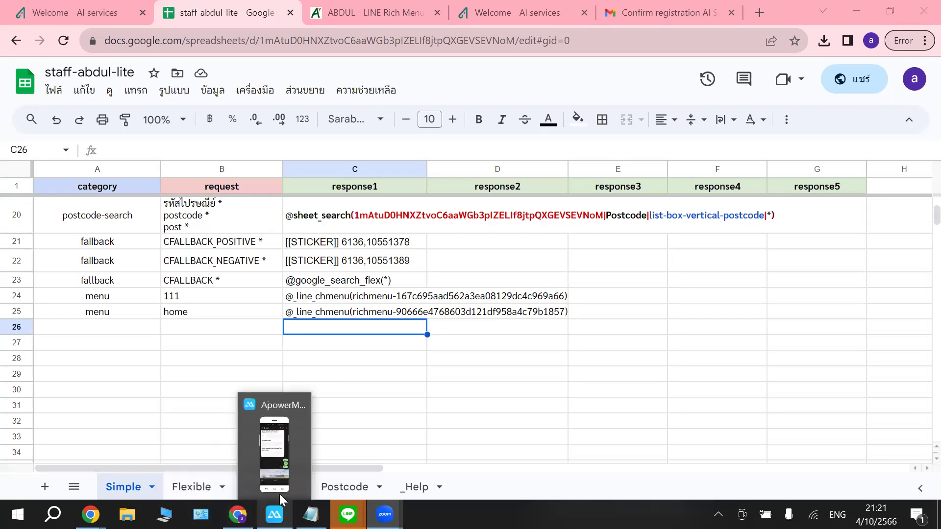
Send 'Post 10800' to the staff bot in the mirrored LINE chat.
{"action": "left_click", "coordinate": [280, 494]}
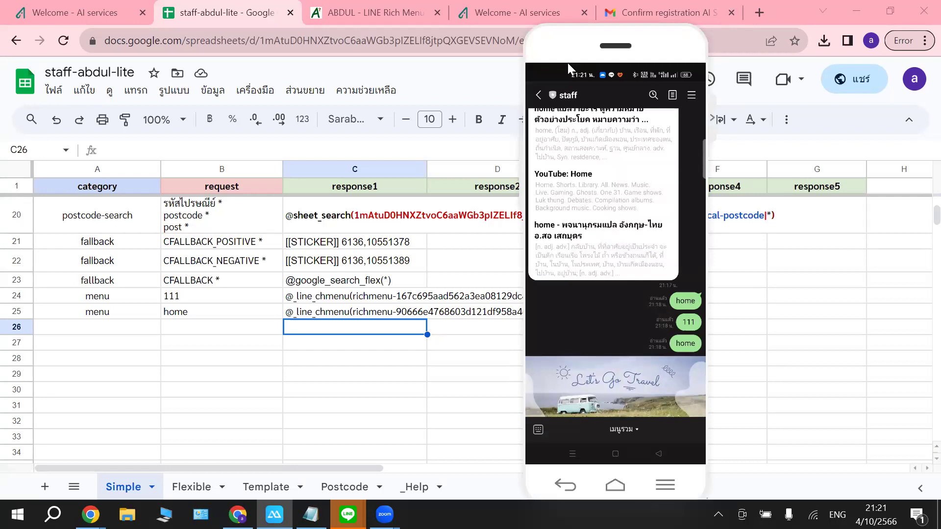
{"action": "type", "text": "Po"}
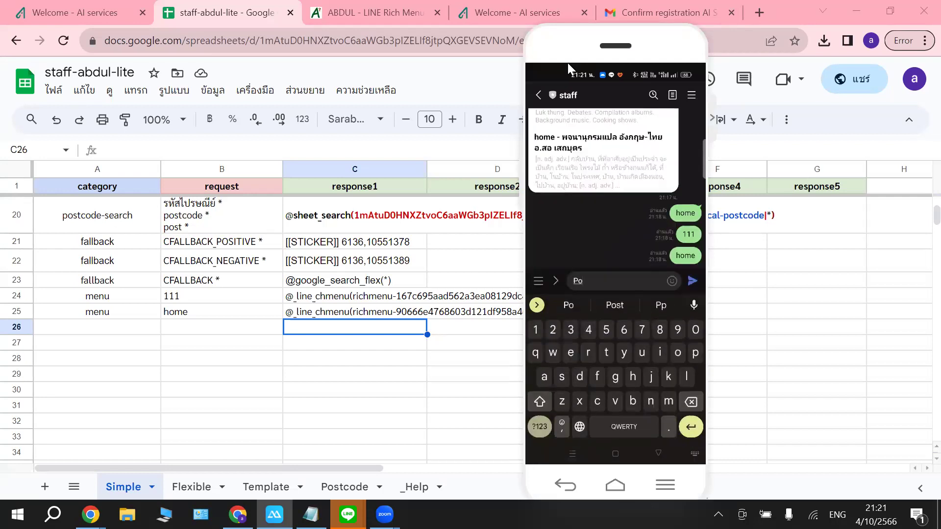
{"action": "type", "text": "st"}
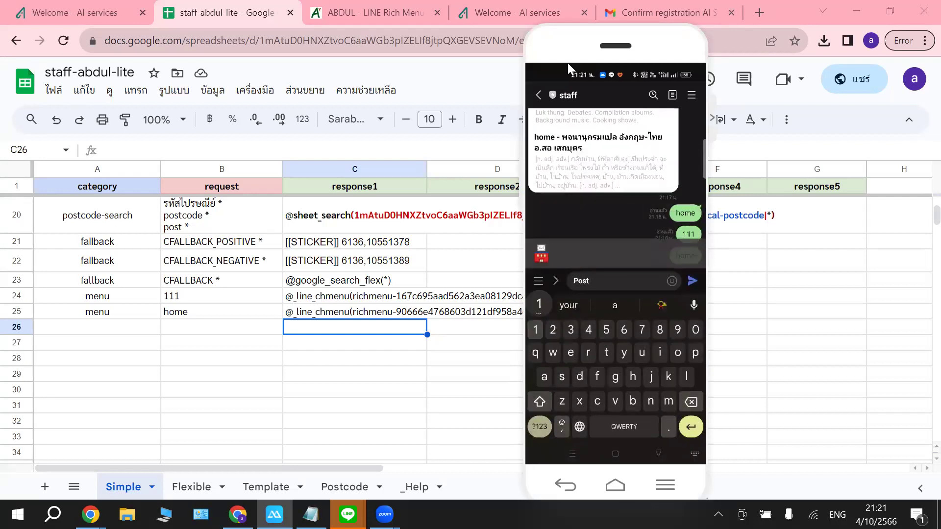
{"action": "type", "text": " 10800"}
{"action": "key", "text": "Return"}
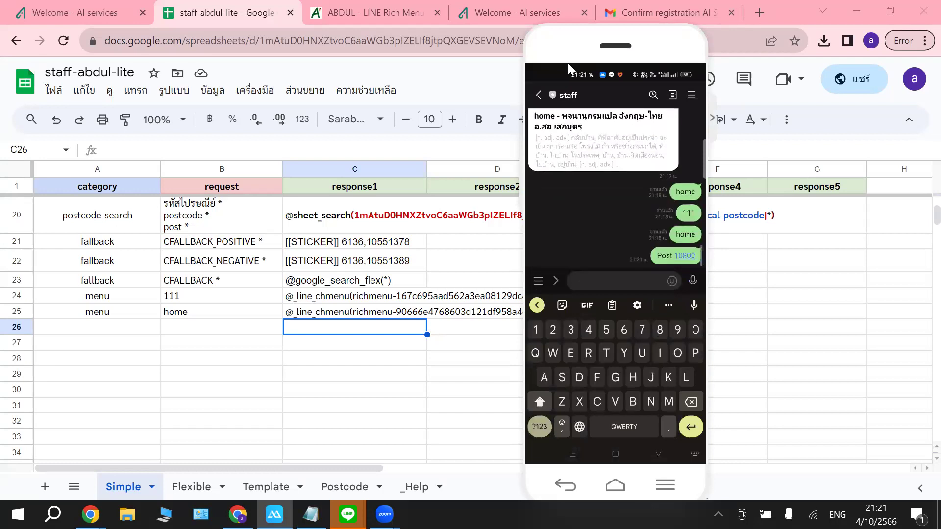